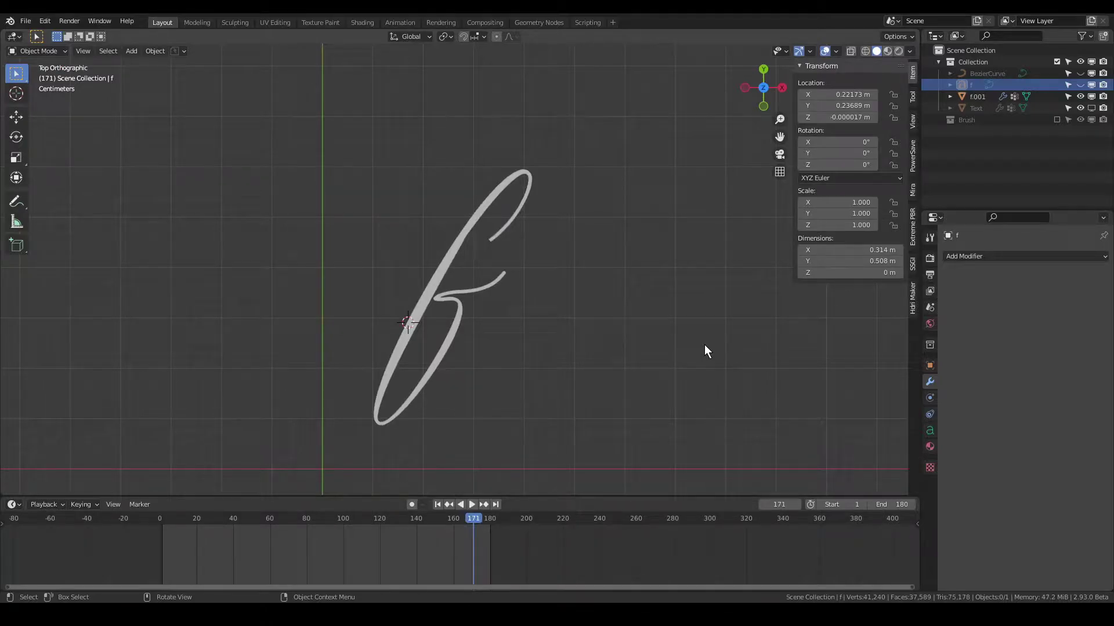
Disable the f.001 letter mesh in viewports, then unhide and select the original f text object
middle_click_drag(754, 111, 436, 279)
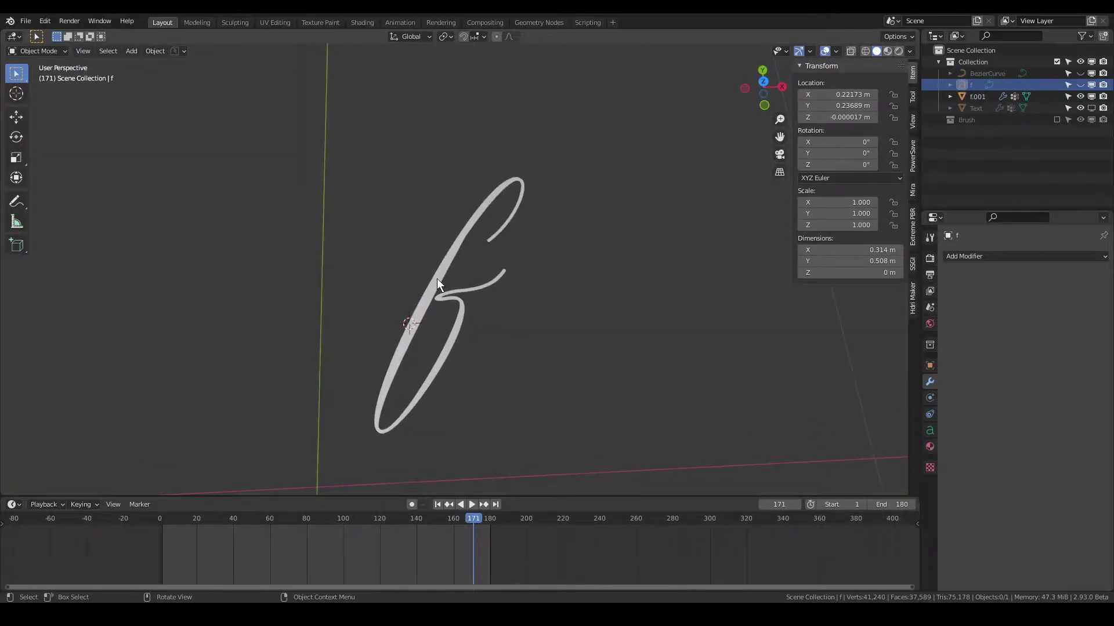
left_click(437, 279)
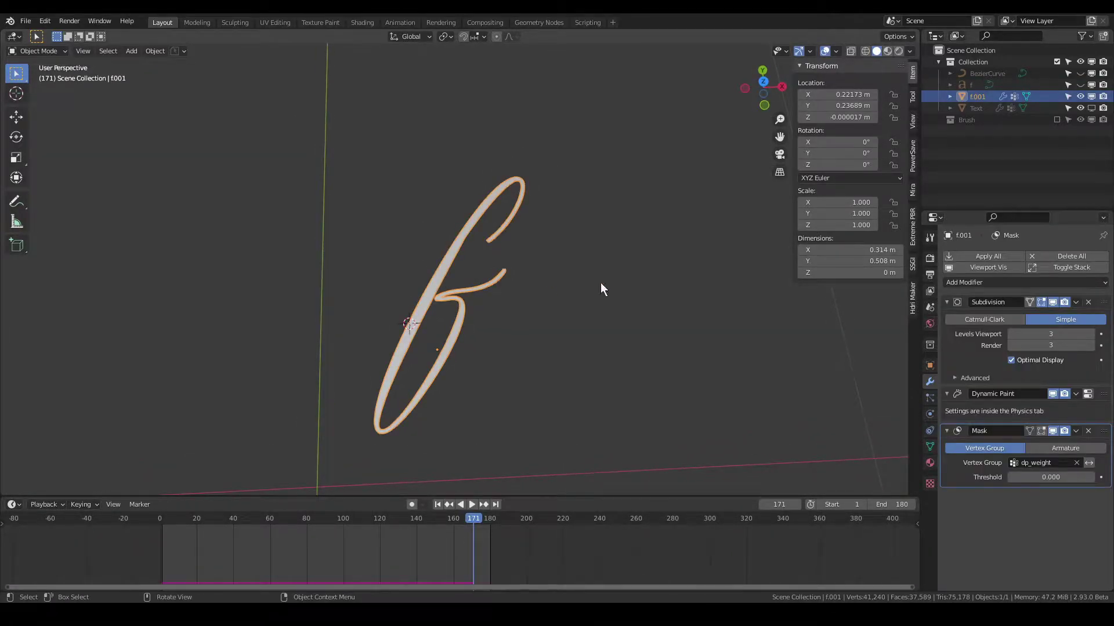
left_click(1091, 96)
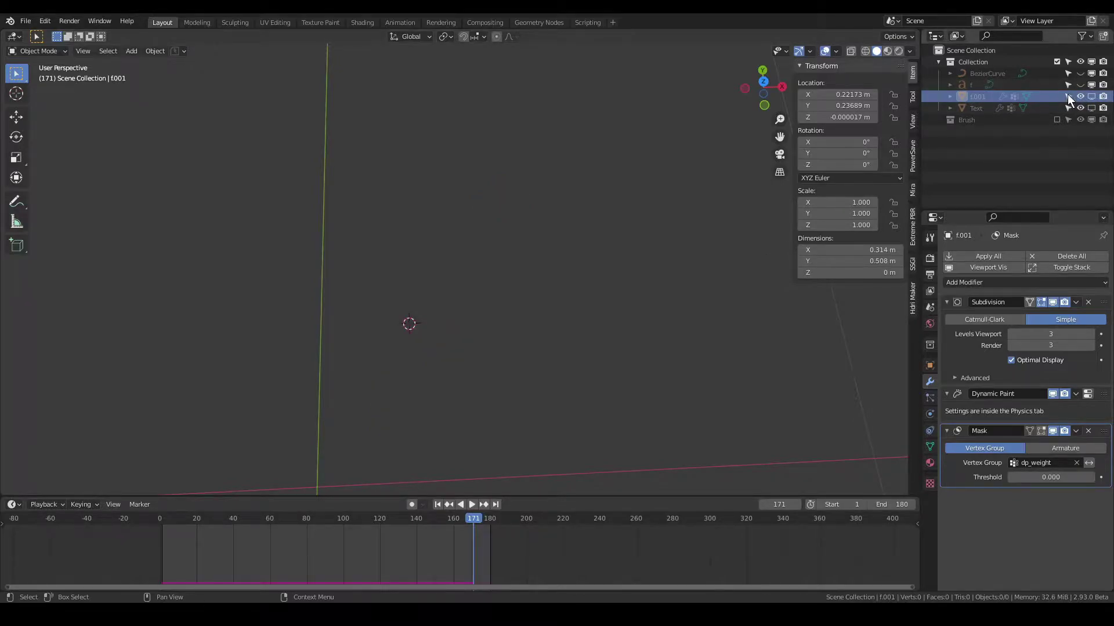
left_click(1080, 85)
left_click(986, 85)
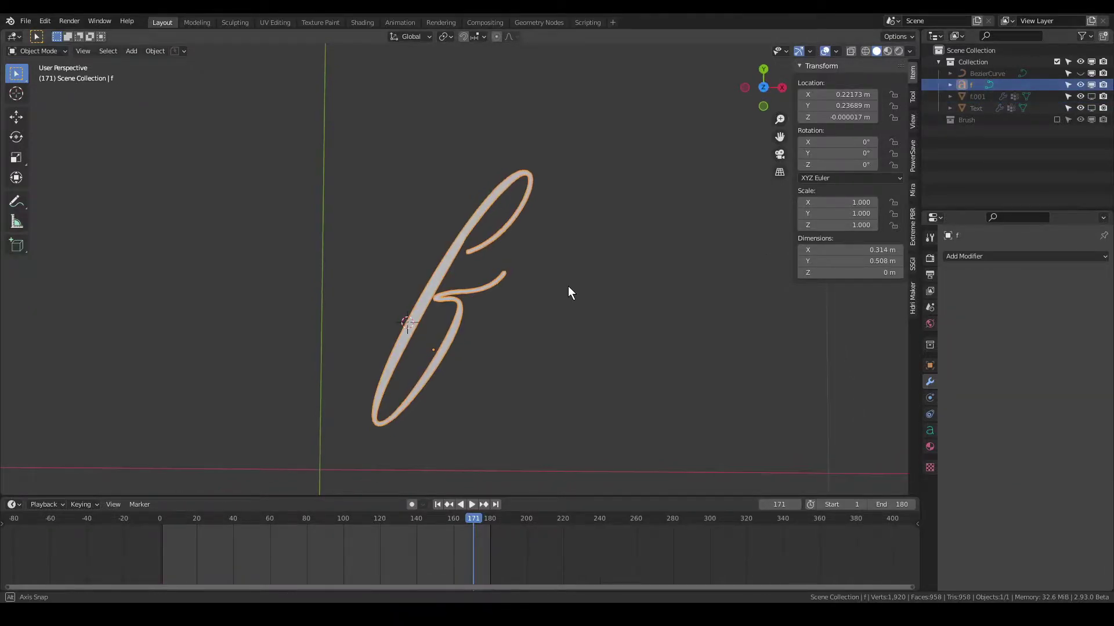
Replace the text object's content with the letter p in Edit Mode
key("KP_7")
key("ctrl+Tab")
left_click(478, 287)
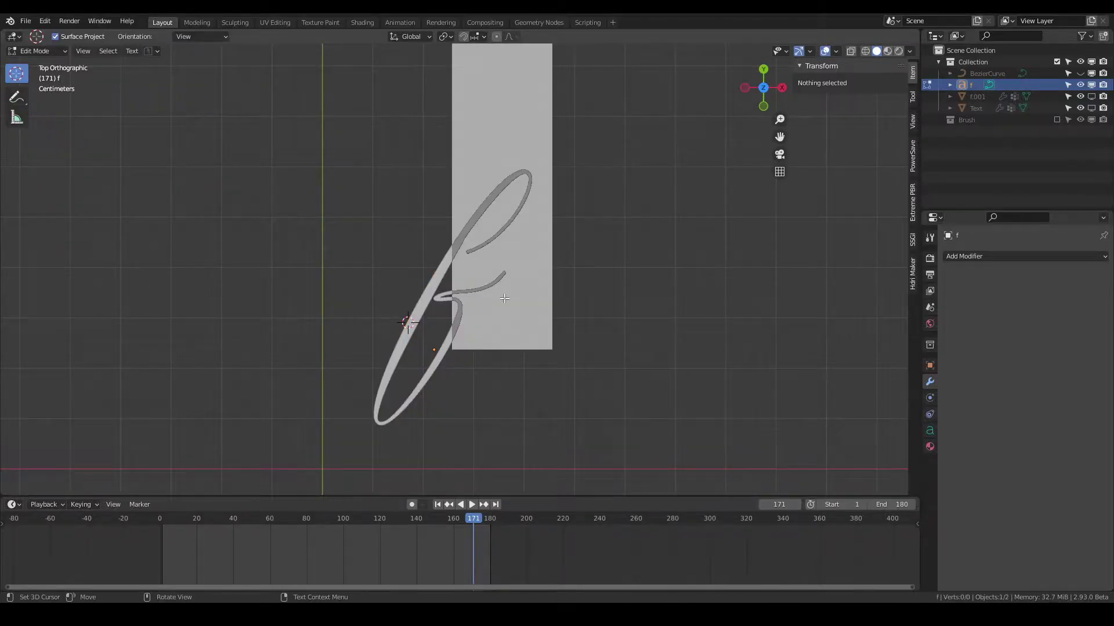
type("a")
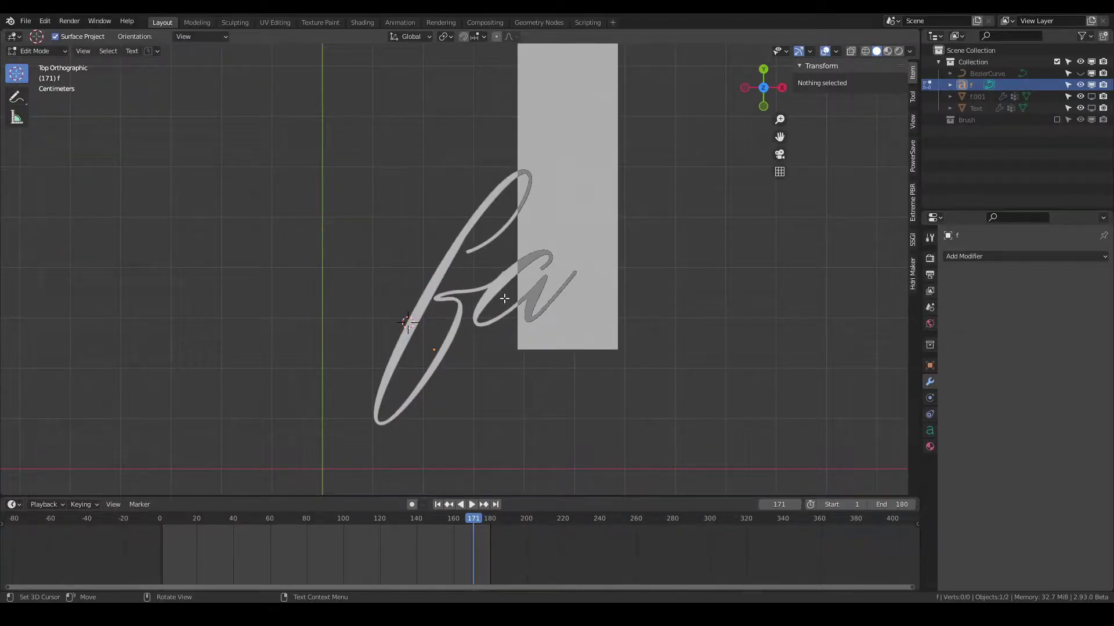
key("ctrl+a")
type("p")
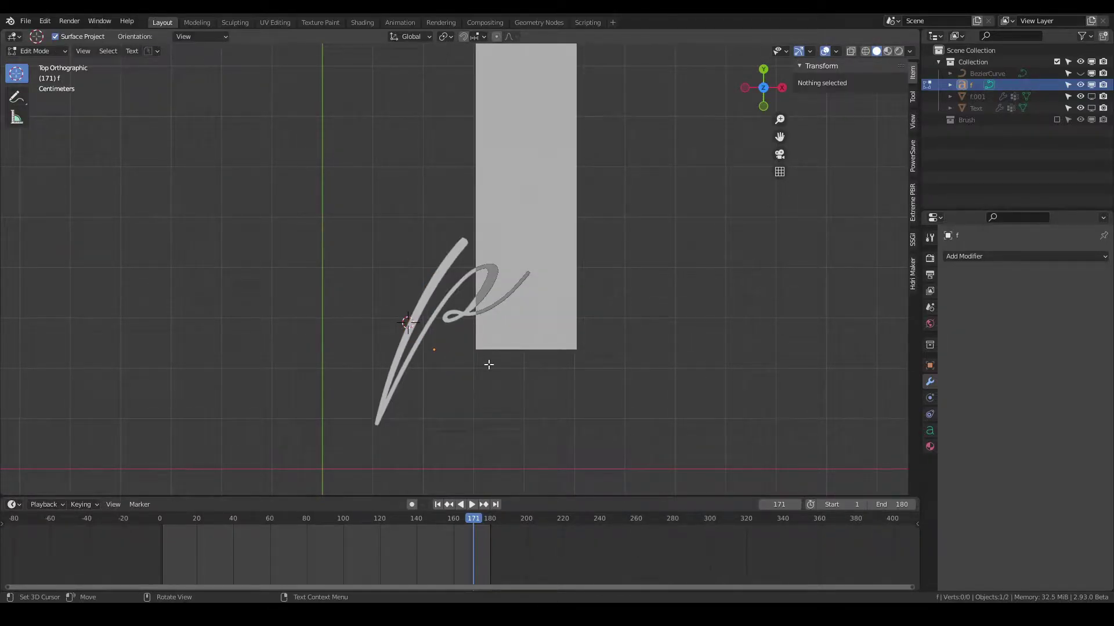
key("Tab")
Include the Brush collection in the view layer and disable its existing Cube in viewports
middle_click_drag(453, 310, 557, 256, "shift")
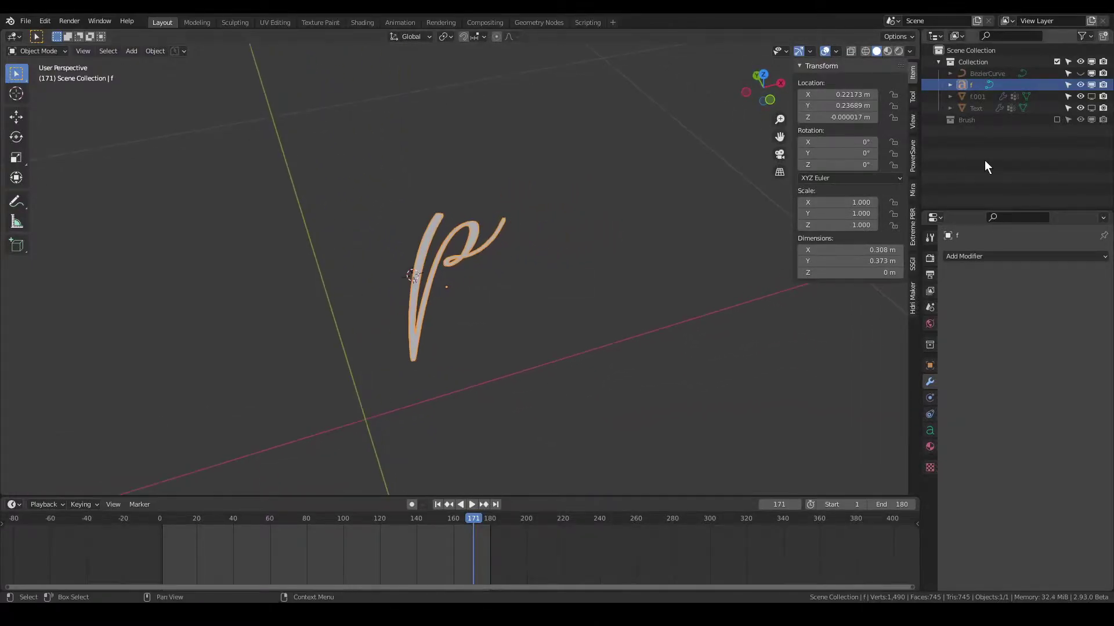
left_click(1057, 119)
left_click(977, 131)
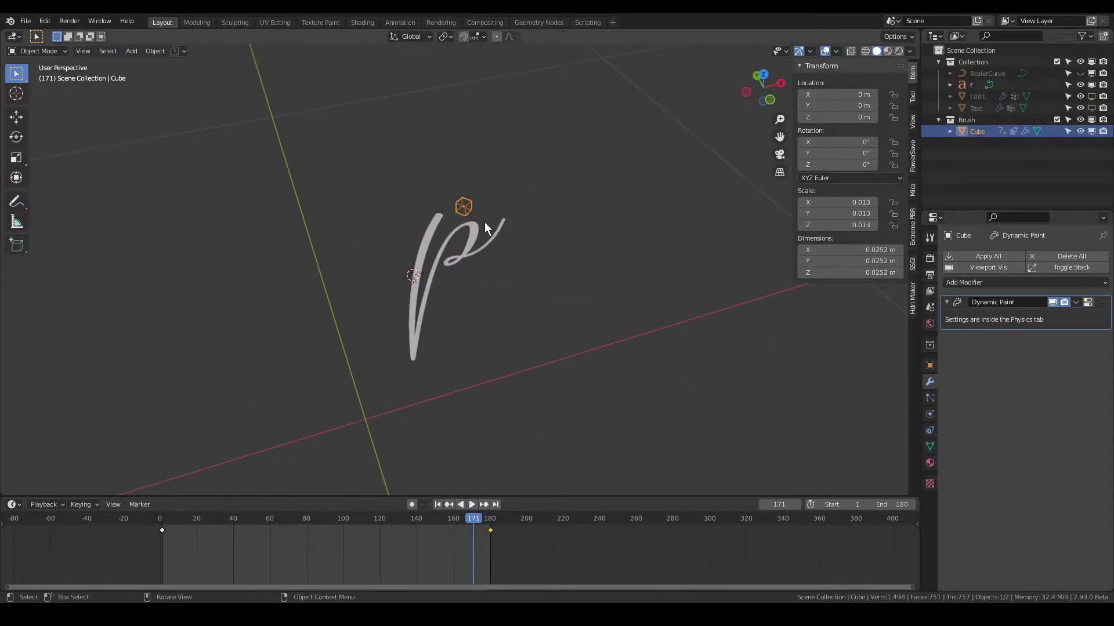
left_click(1090, 131)
middle_click_drag(557, 313, 322, 361)
Add a mesh cube at the 3D cursor and scale it down to about 0.21 m per side
key("shift+a")
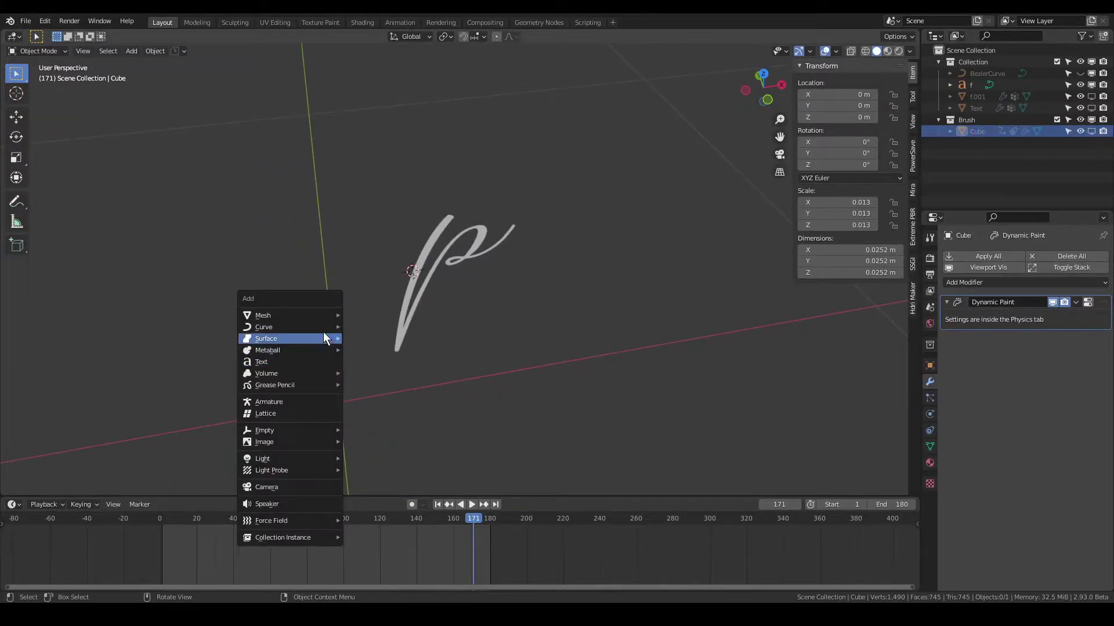
mouse_move(331, 317)
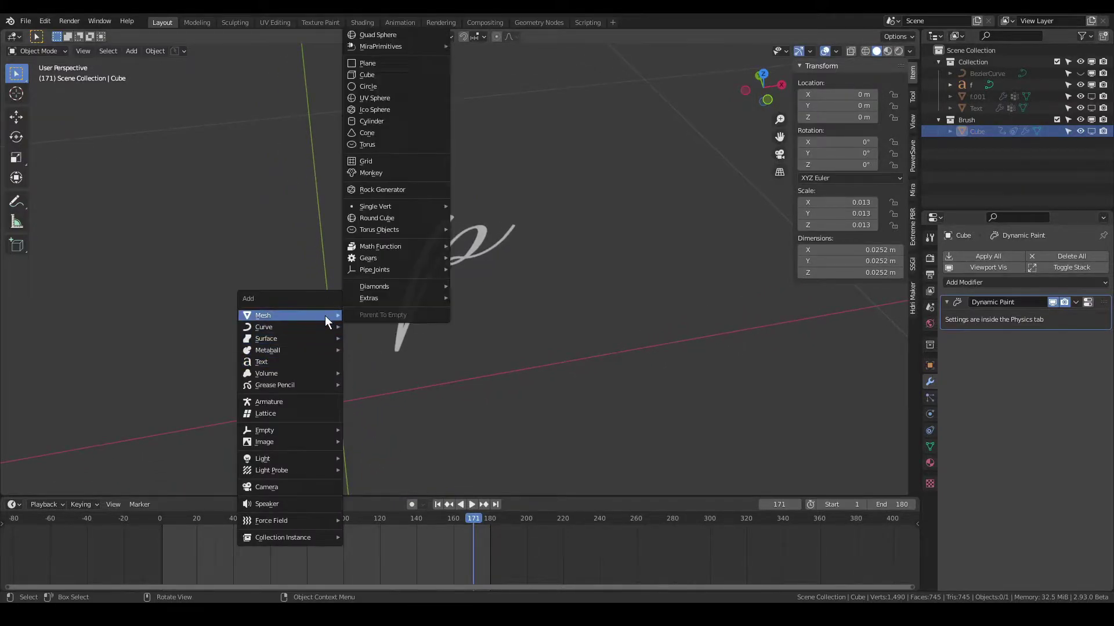
left_click(396, 75)
key("s")
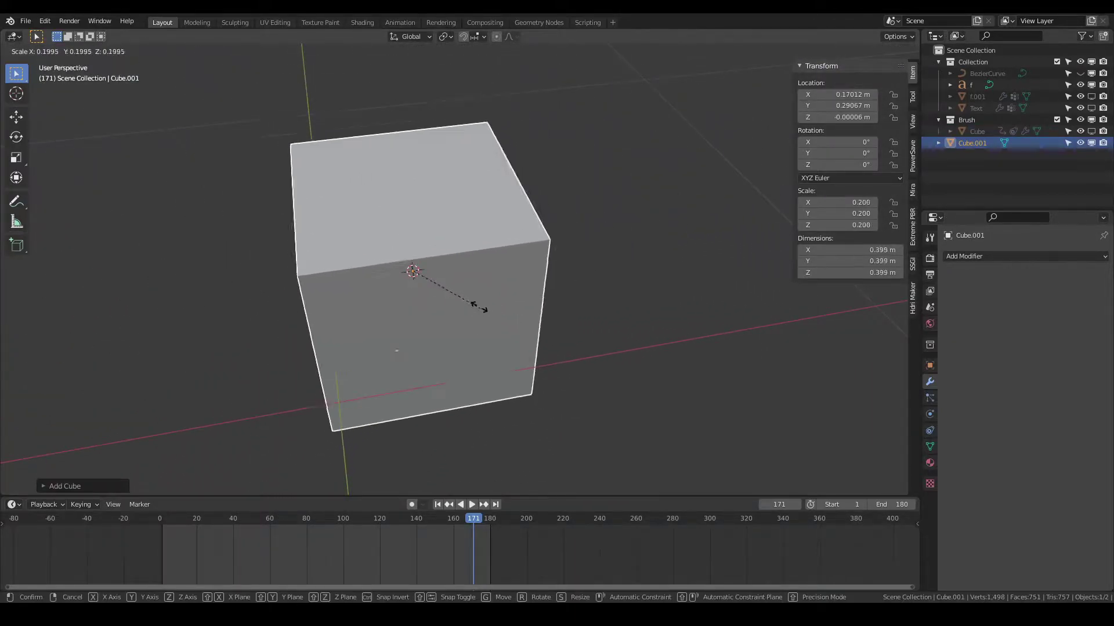
left_click(447, 300)
key("KP_7")
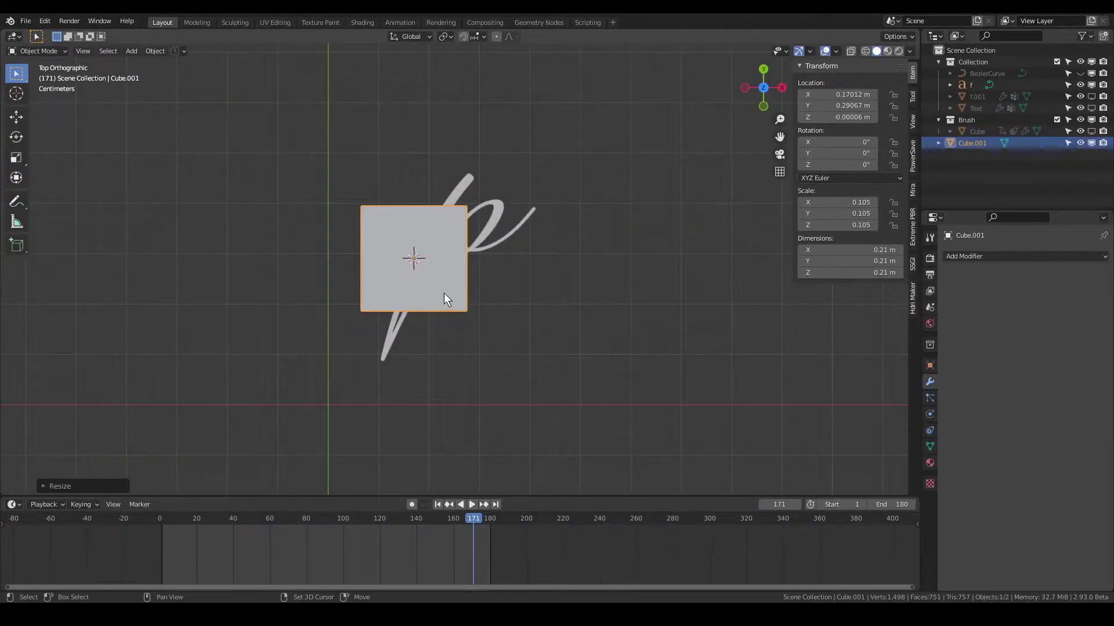
scroll(427, 322, "up", 3)
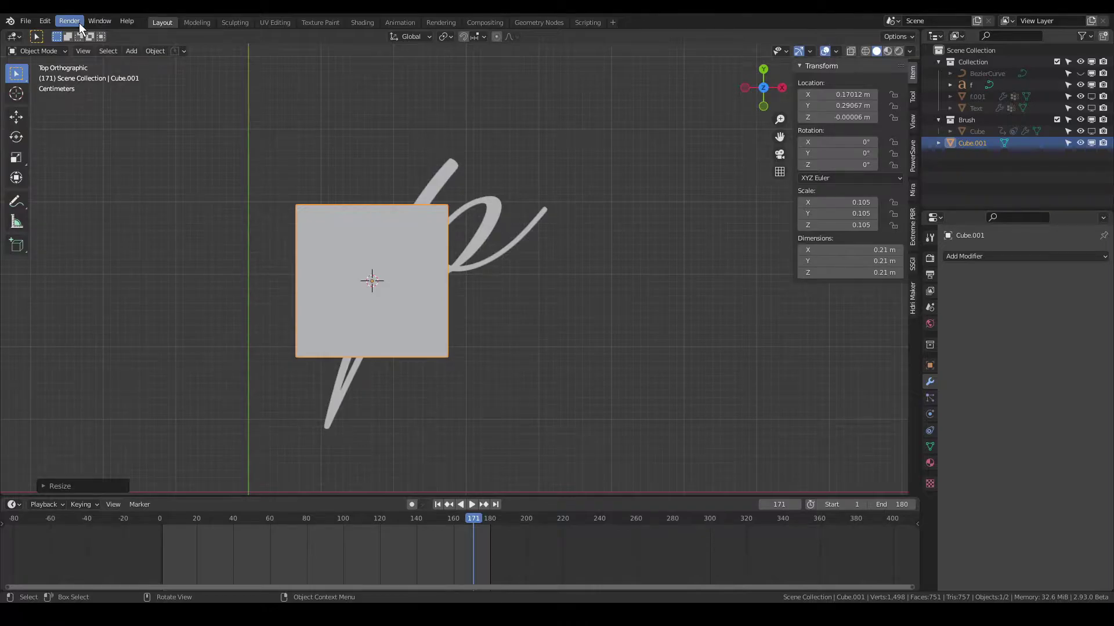
Try to enable the Screencast Keys add-on in the preferences
left_click(45, 21)
left_click(90, 184)
left_click(327, 58)
type("screen")
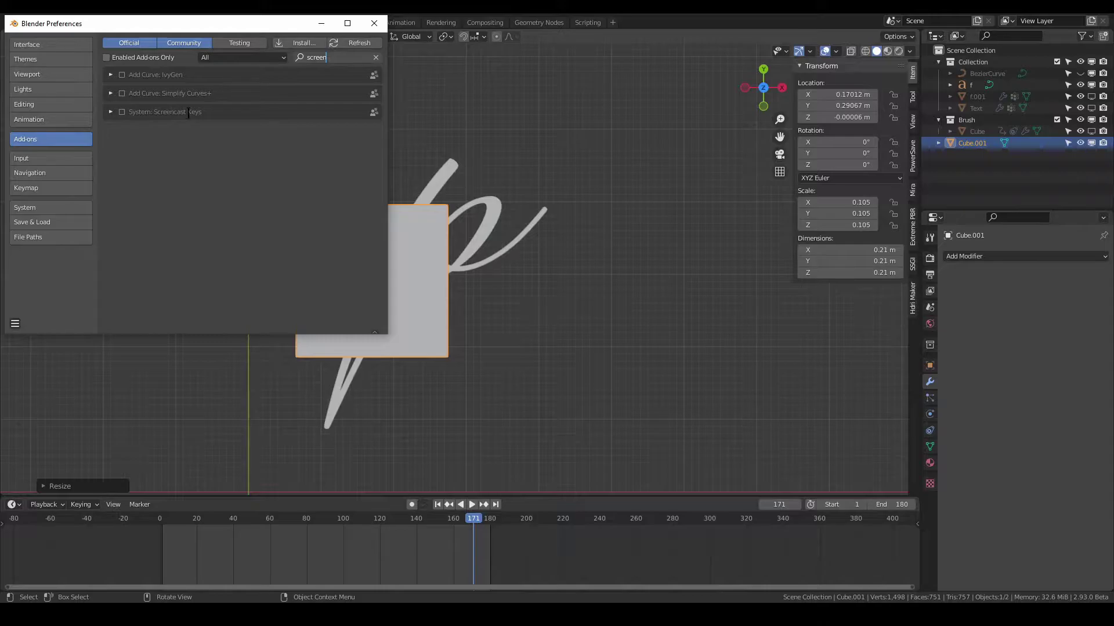
key("Return")
left_click(122, 112)
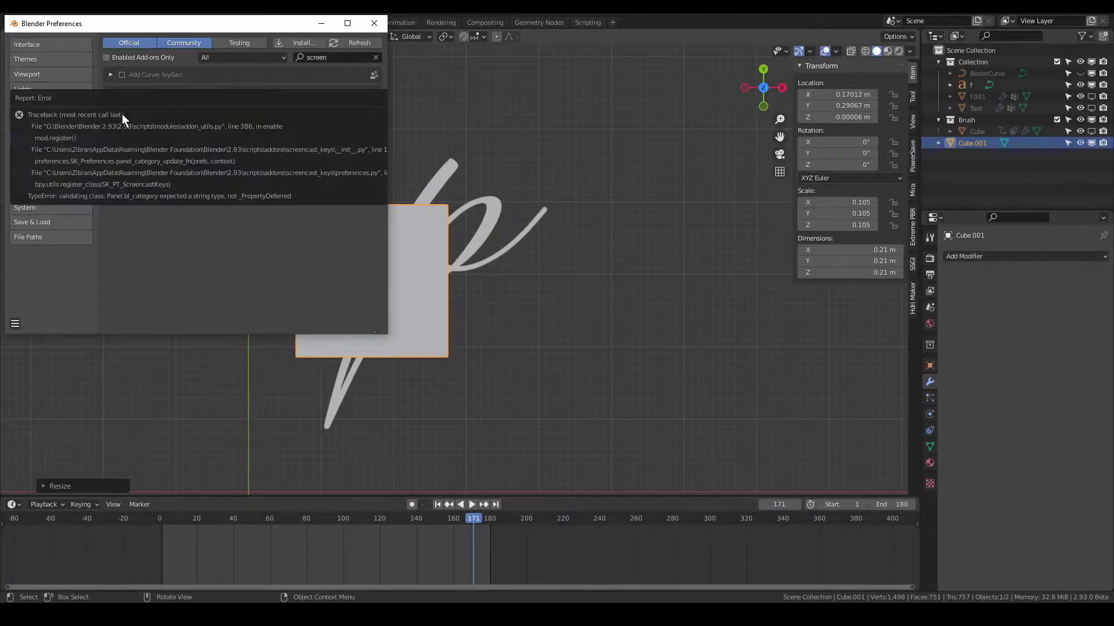
left_click(122, 112)
left_click(374, 24)
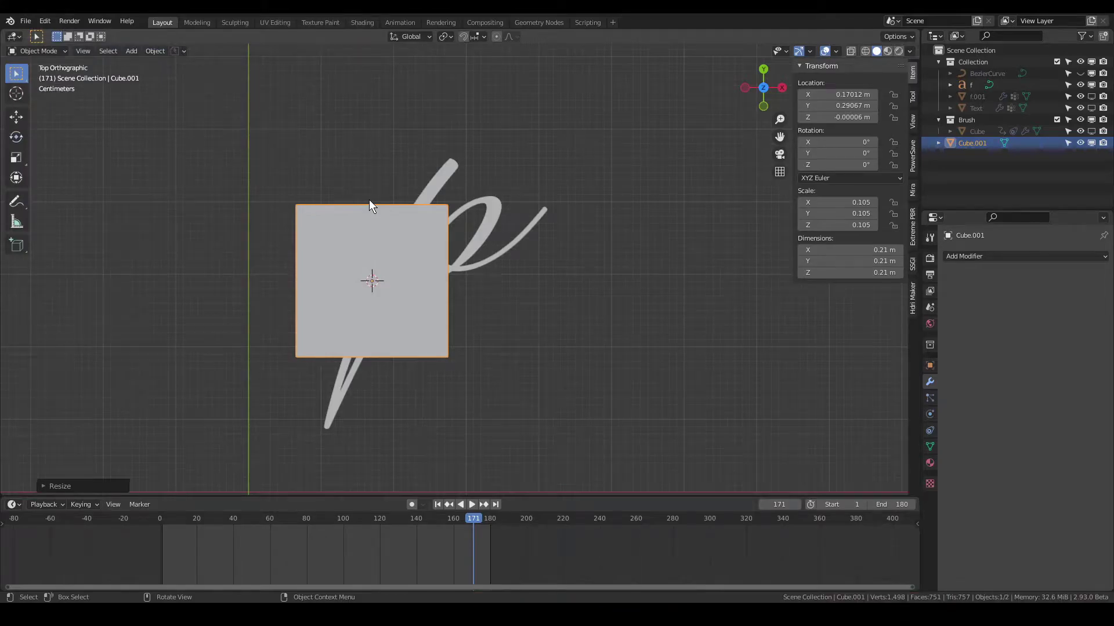
Move the new cube beside the letter p, to about X -0.14 m and Y 0.22 m
scroll(369, 200, "up", 1)
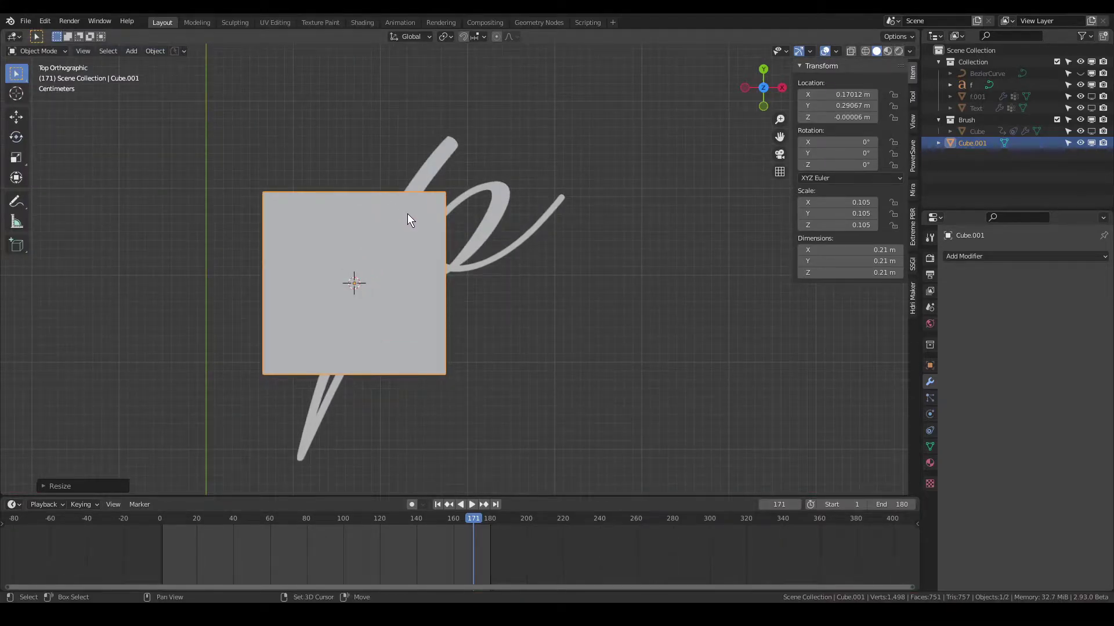
middle_click_drag(406, 214, 490, 155, "shift")
scroll(493, 174, "down", 2)
middle_click_drag(502, 207, 495, 231, "shift")
left_click_drag(495, 231, 360, 284)
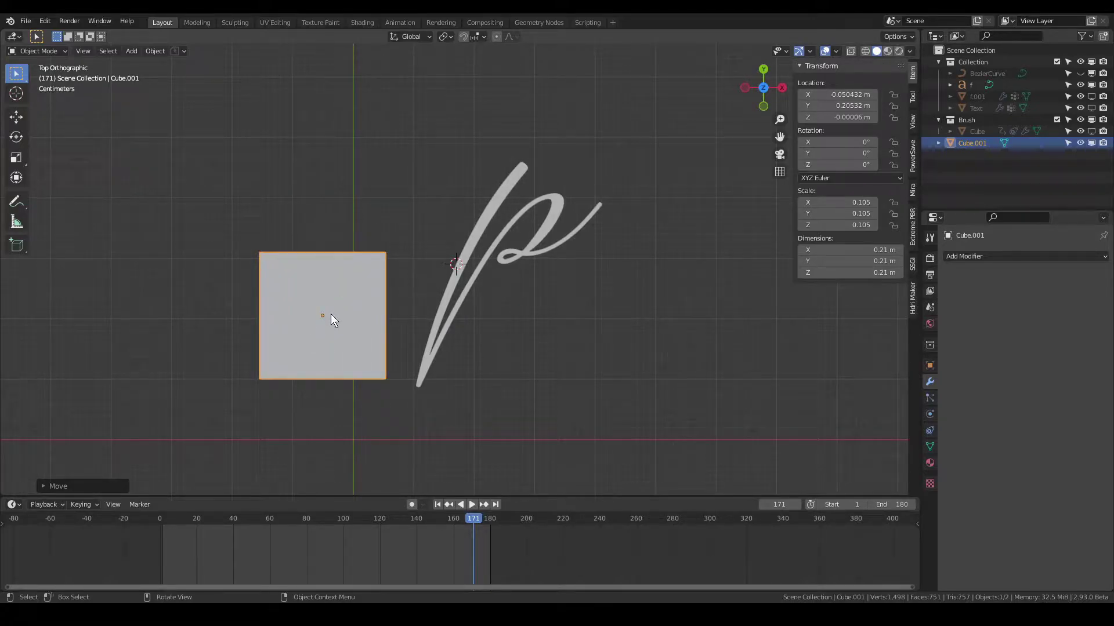
left_click_drag(330, 314, 271, 308)
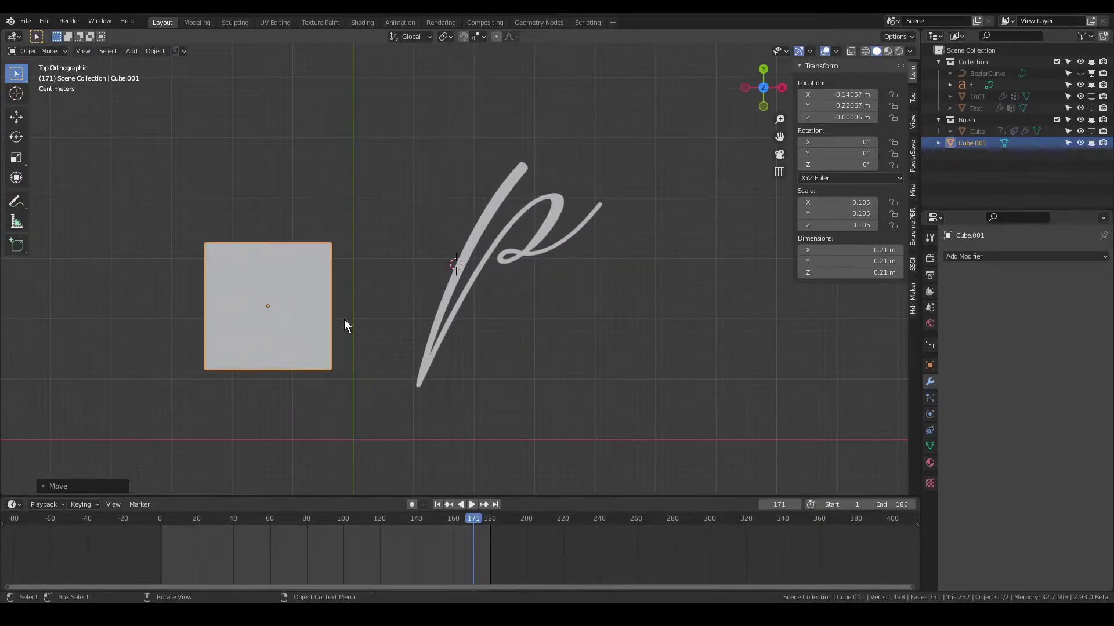
Convert the p text object to a mesh and check its geometry in Edit Mode
left_click(475, 238)
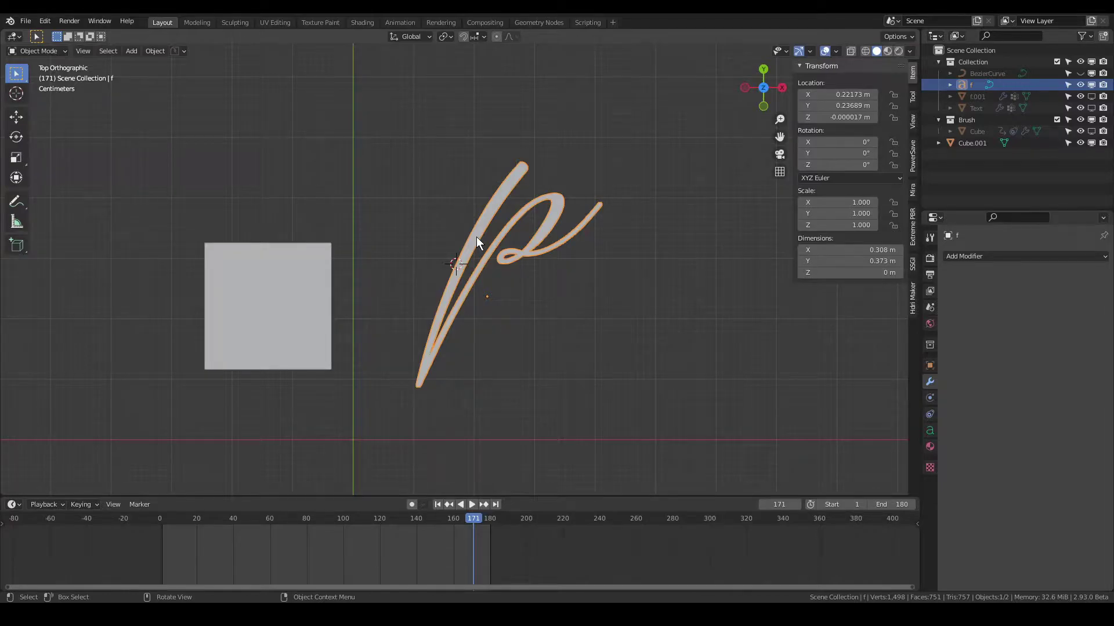
right_click(476, 237)
mouse_move(476, 237)
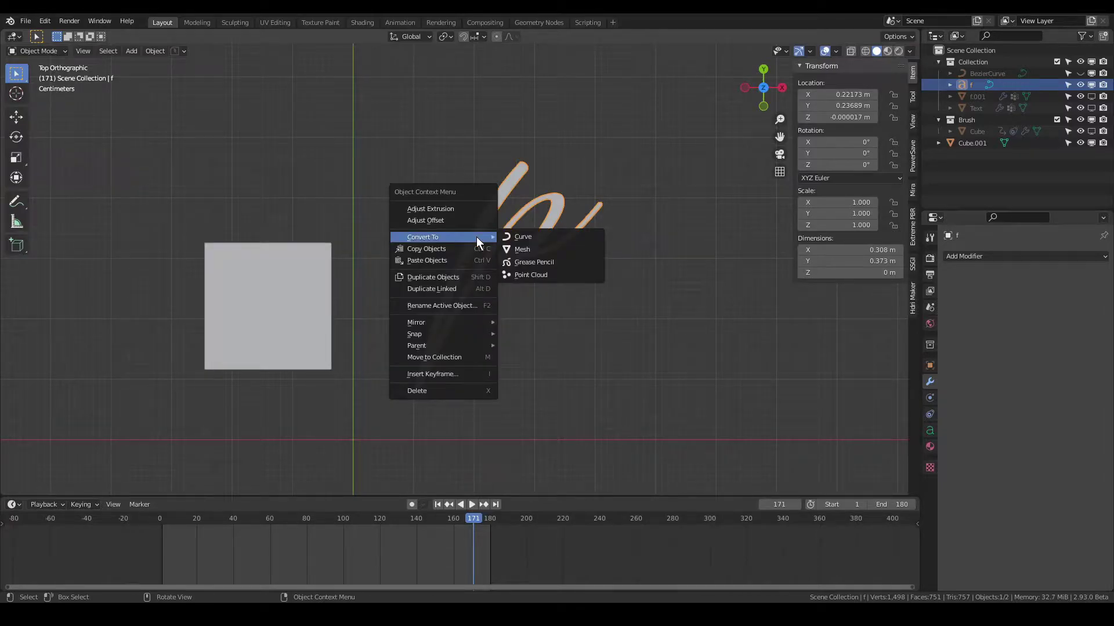
right_click(509, 183)
mouse_move(509, 183)
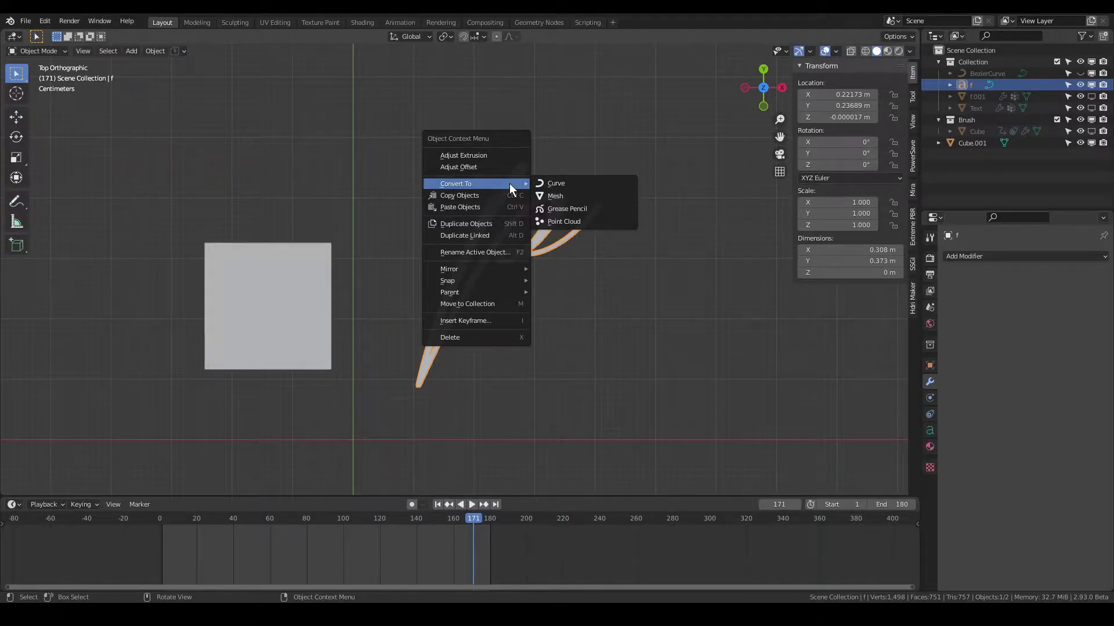
left_click(558, 195)
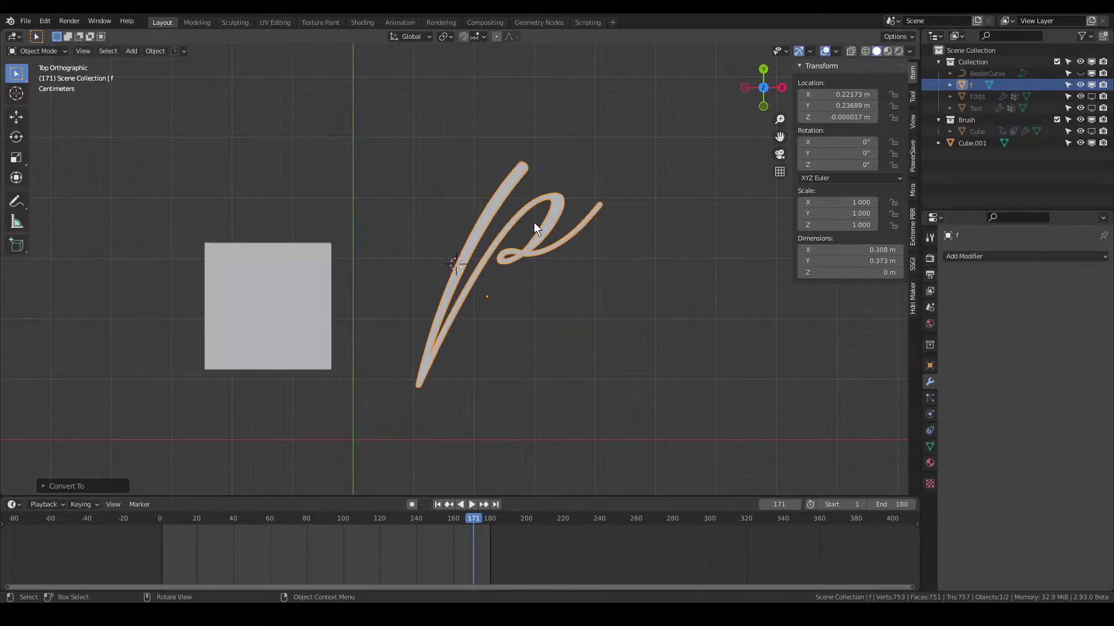
key("Tab")
scroll(534, 242, "up", 5)
middle_click_drag(545, 238, 427, 429, "shift")
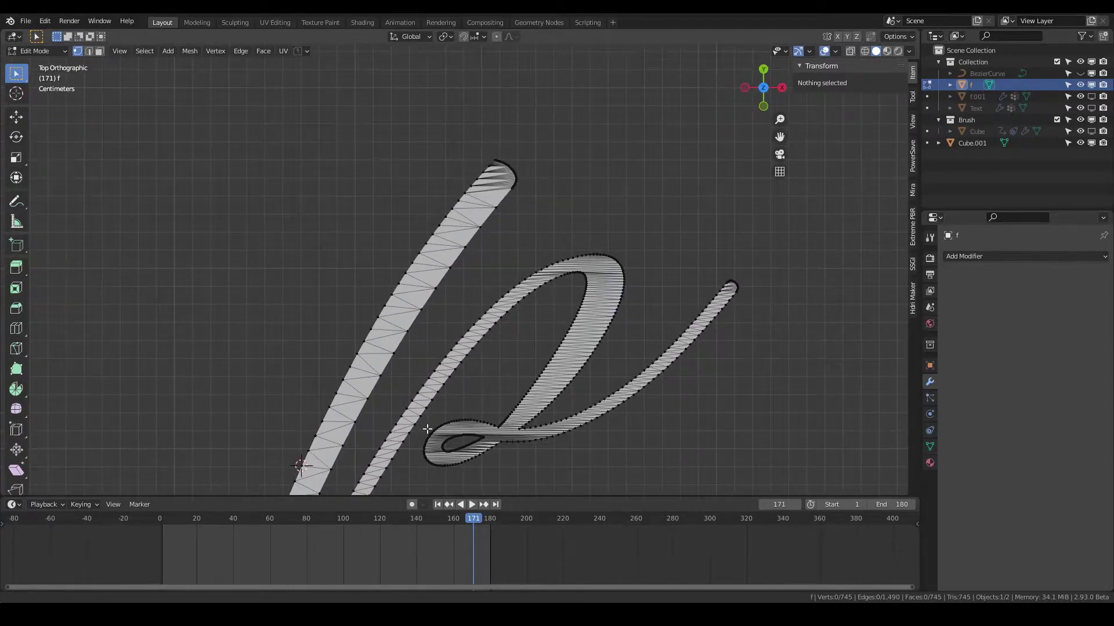
scroll(441, 432, "down", 2)
key("Tab")
scroll(479, 228, "down", 4)
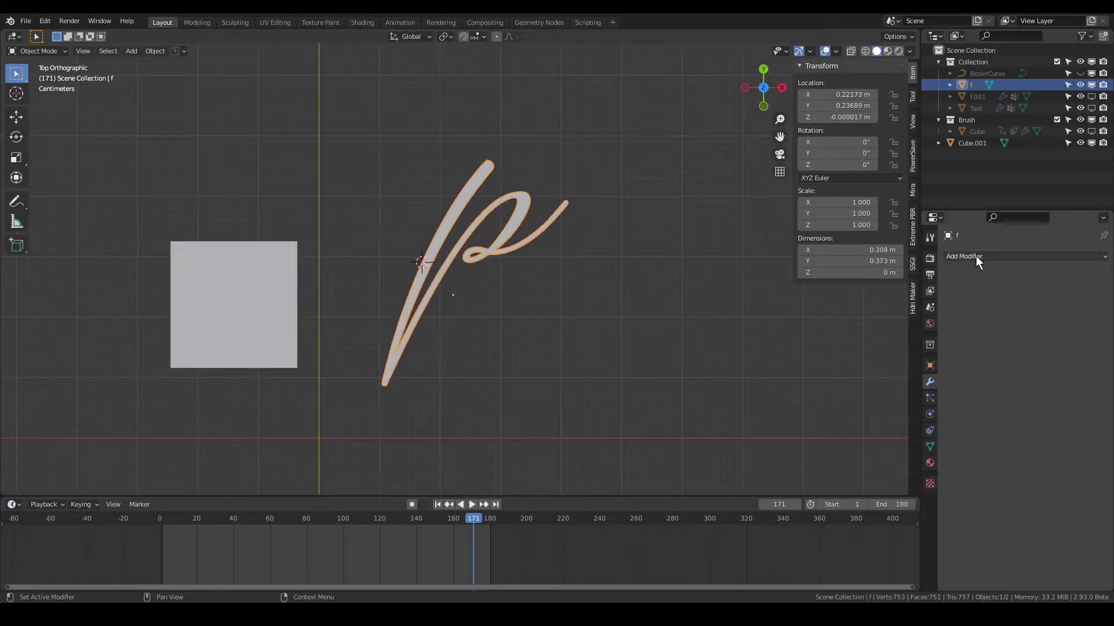
Add Dynamic Paint physics to the p mesh and make it a canvas
left_click(931, 415)
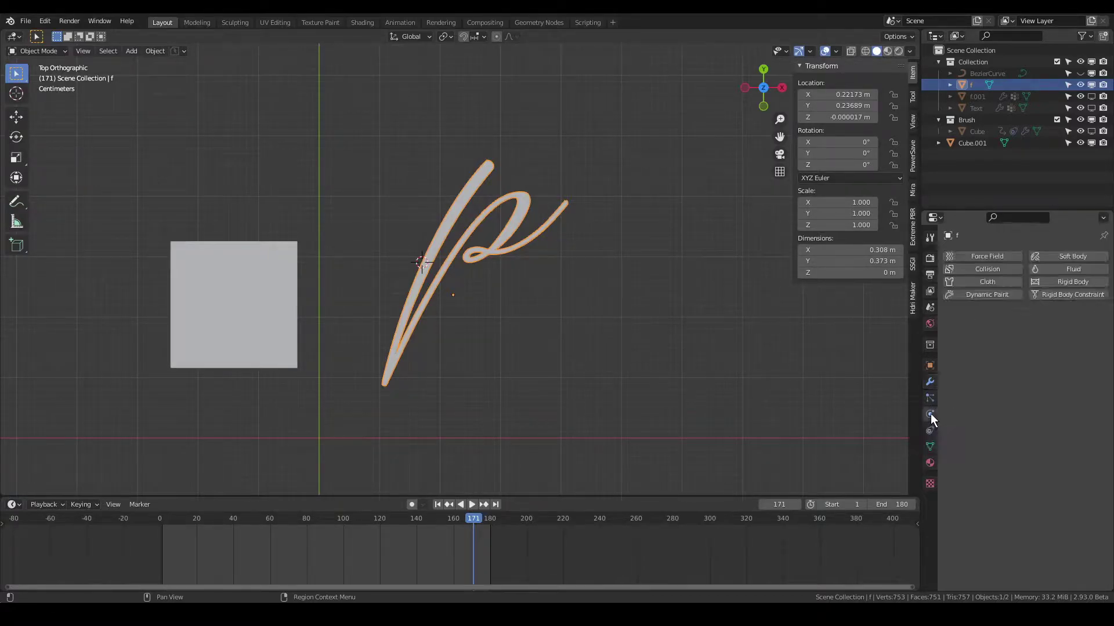
left_click(990, 293)
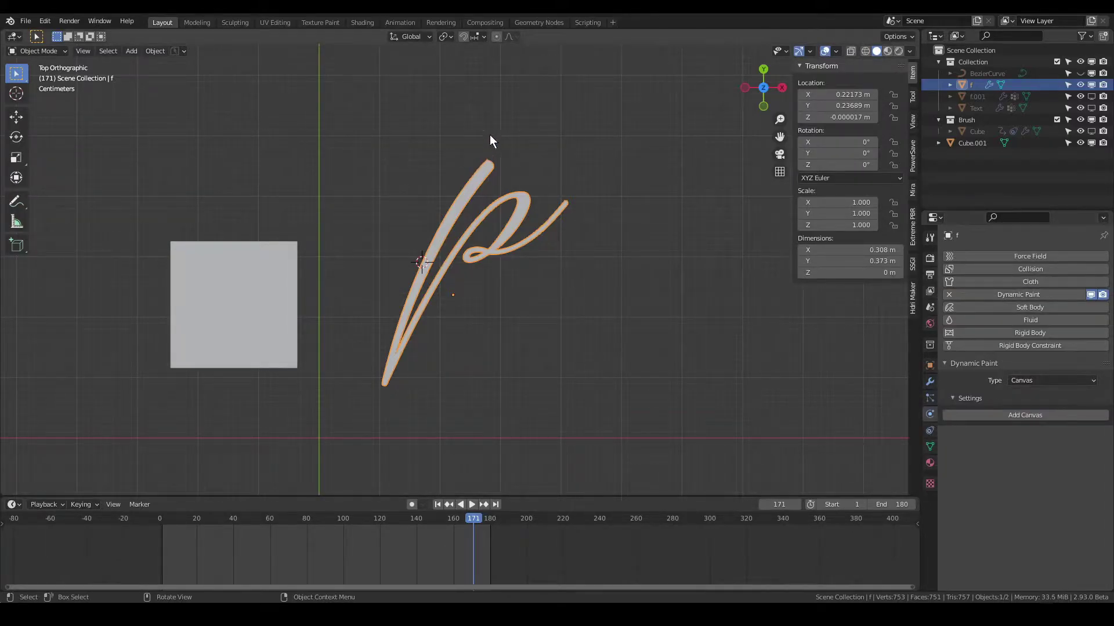
left_click(1056, 415)
Use the Vertex format for the canvas surface and set its surface type to Weight
scroll(1045, 445, "down", 4)
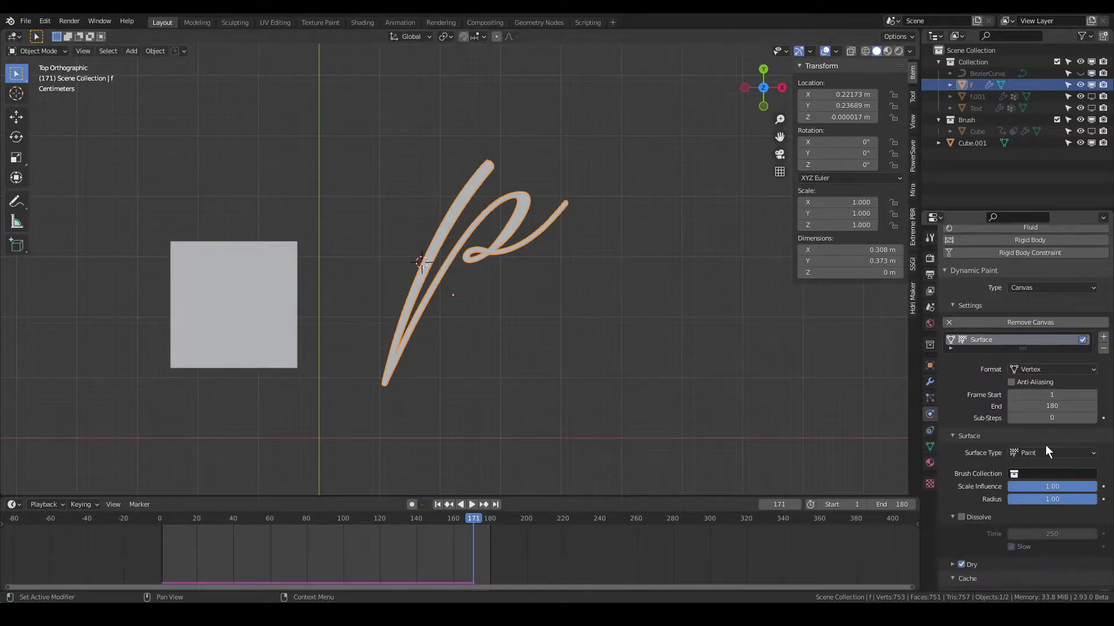
left_click(1047, 369)
left_click(1044, 384)
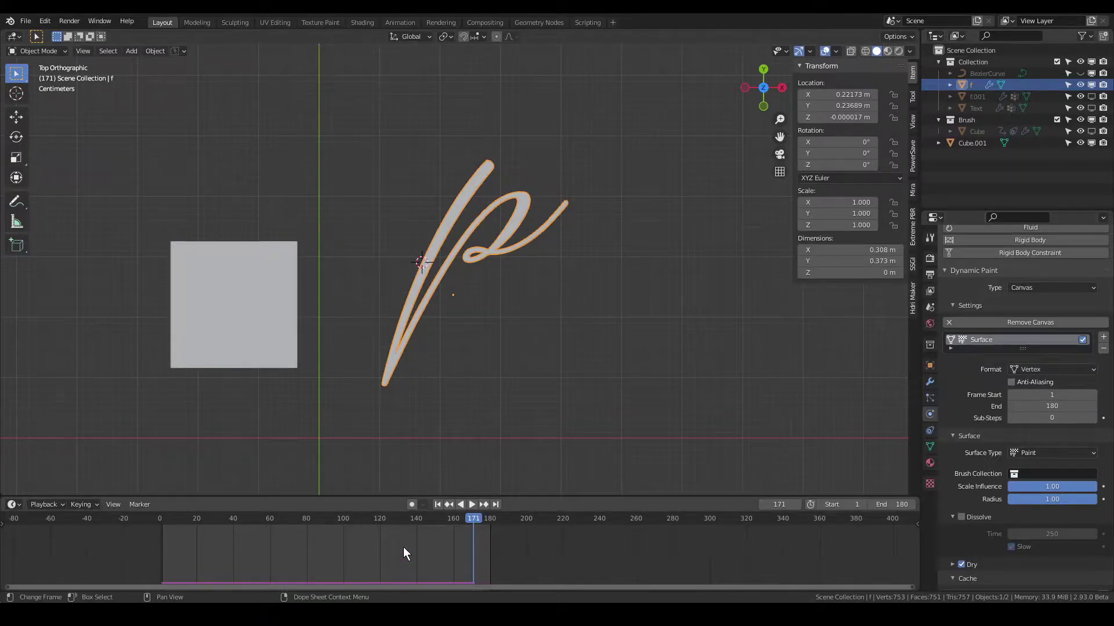
left_click_drag(413, 520, 440, 522)
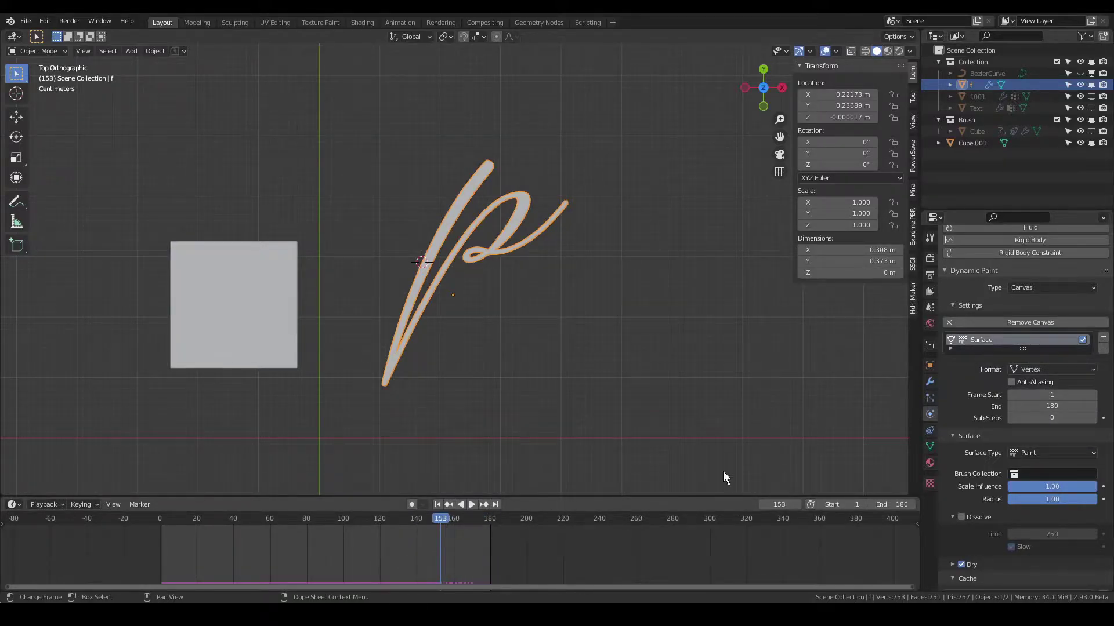
left_click(1046, 452)
left_click(1015, 452)
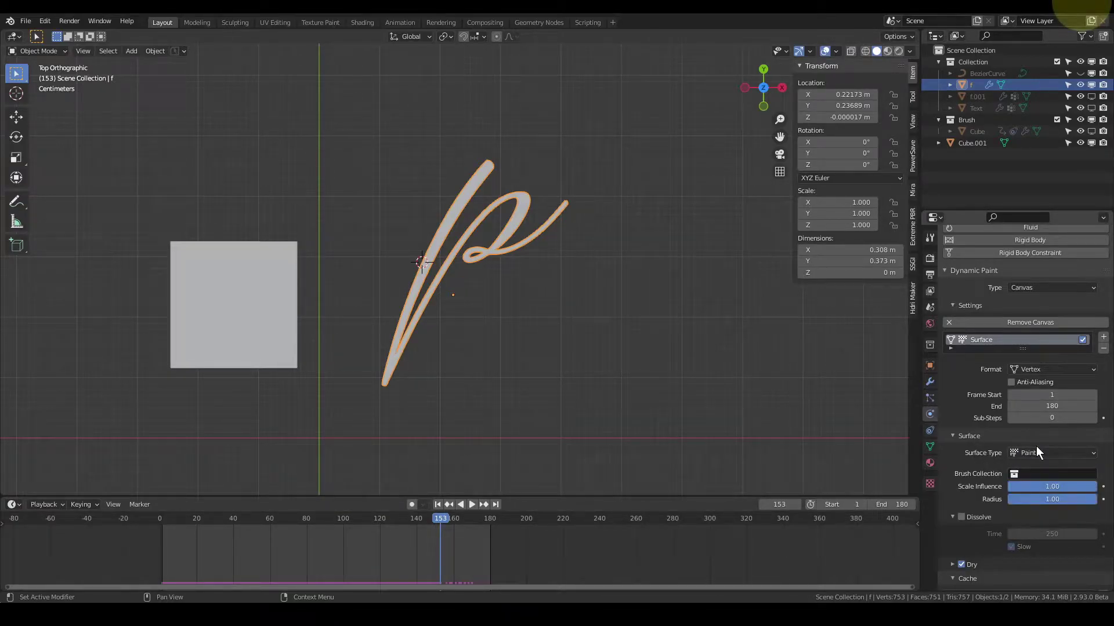
left_click(1035, 449)
left_click(1041, 492)
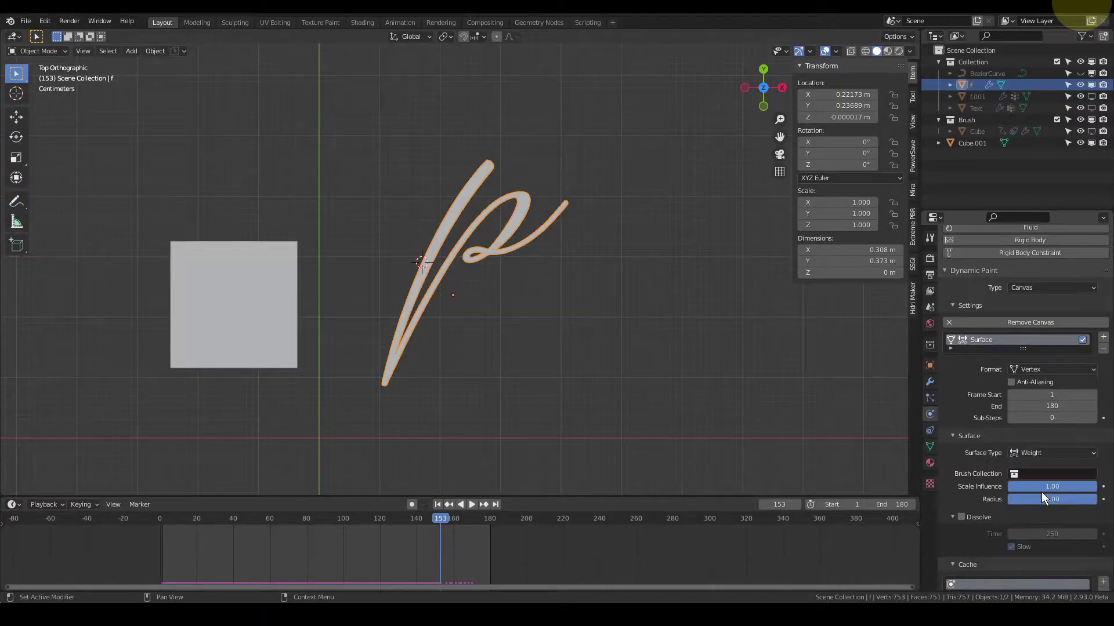
scroll(1003, 485, "down", 4)
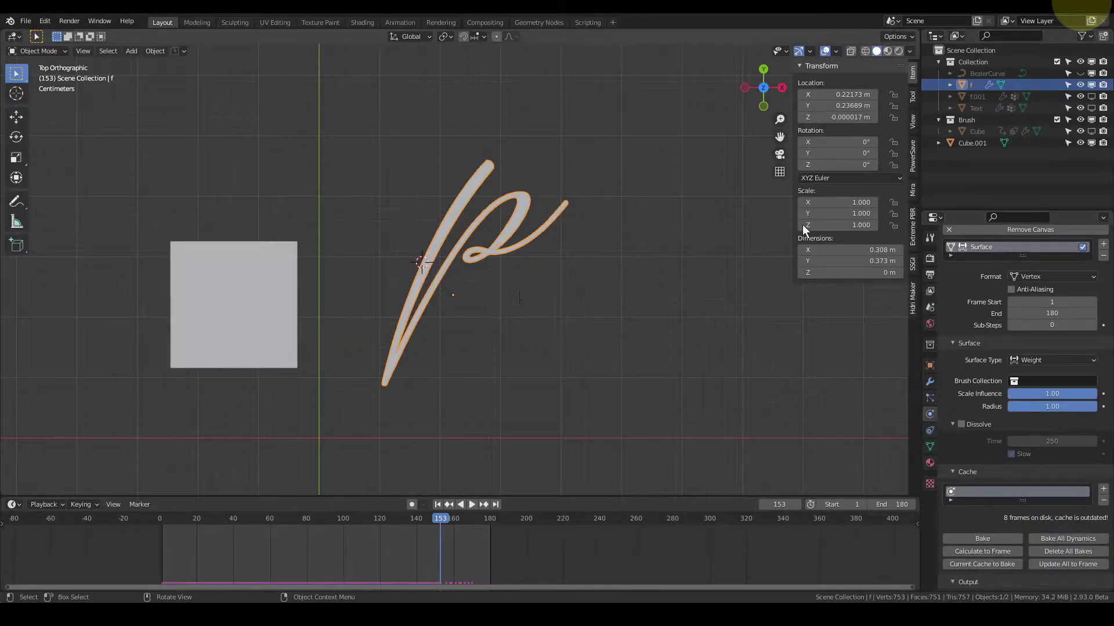
left_click(1056, 120)
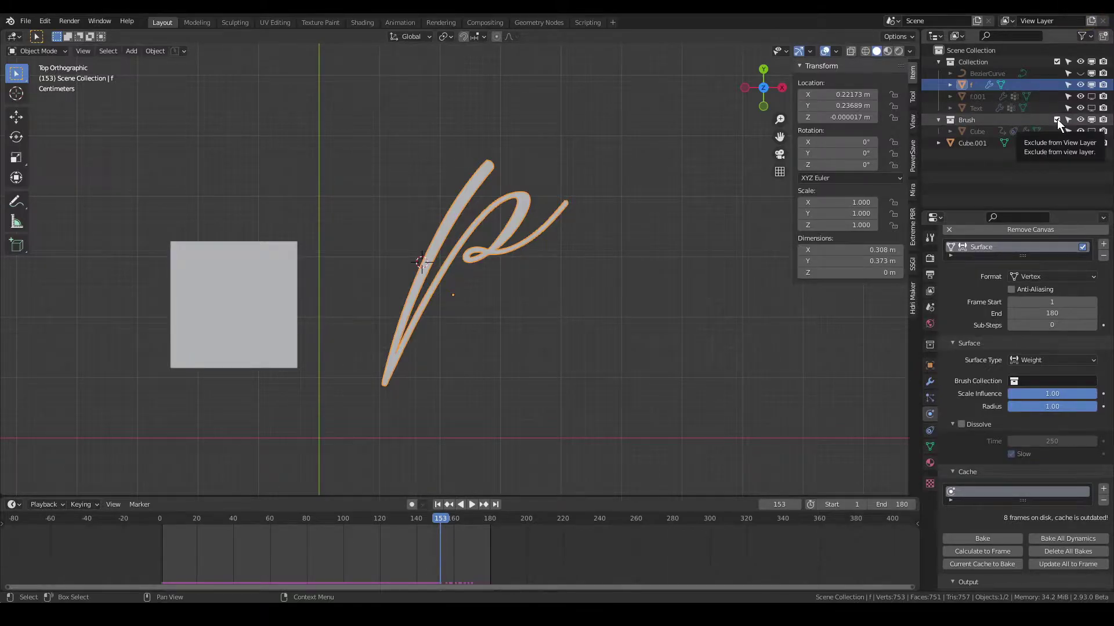
Exclude the old Brush collection from the view layer and move the cube into a new collection named Brush new
left_click(970, 131)
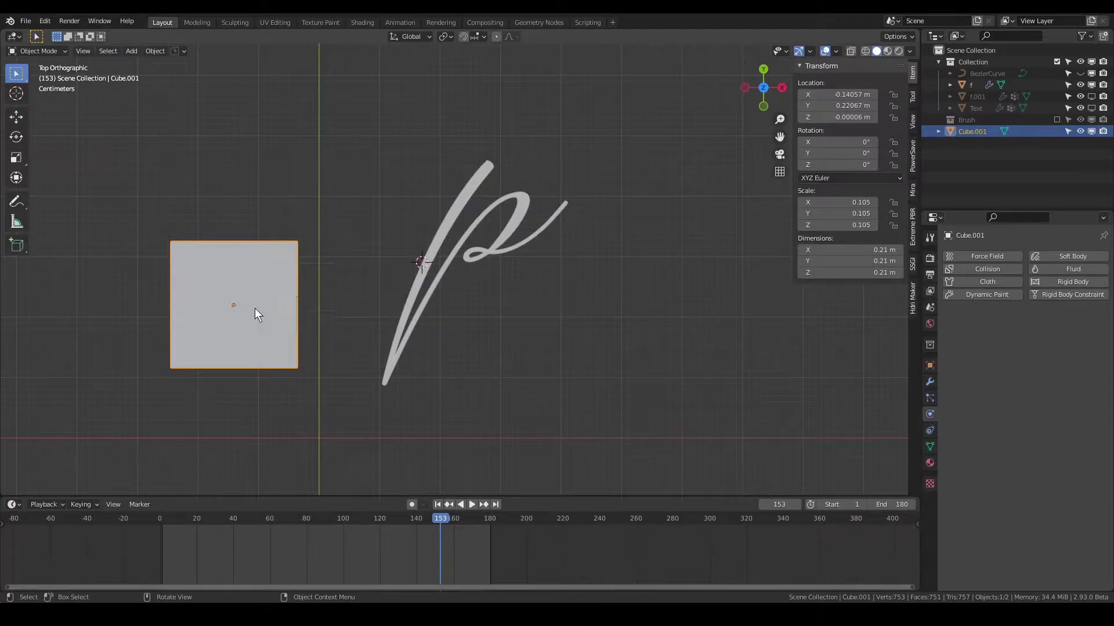
key("g")
right_click(302, 275)
key("m")
left_click(307, 279)
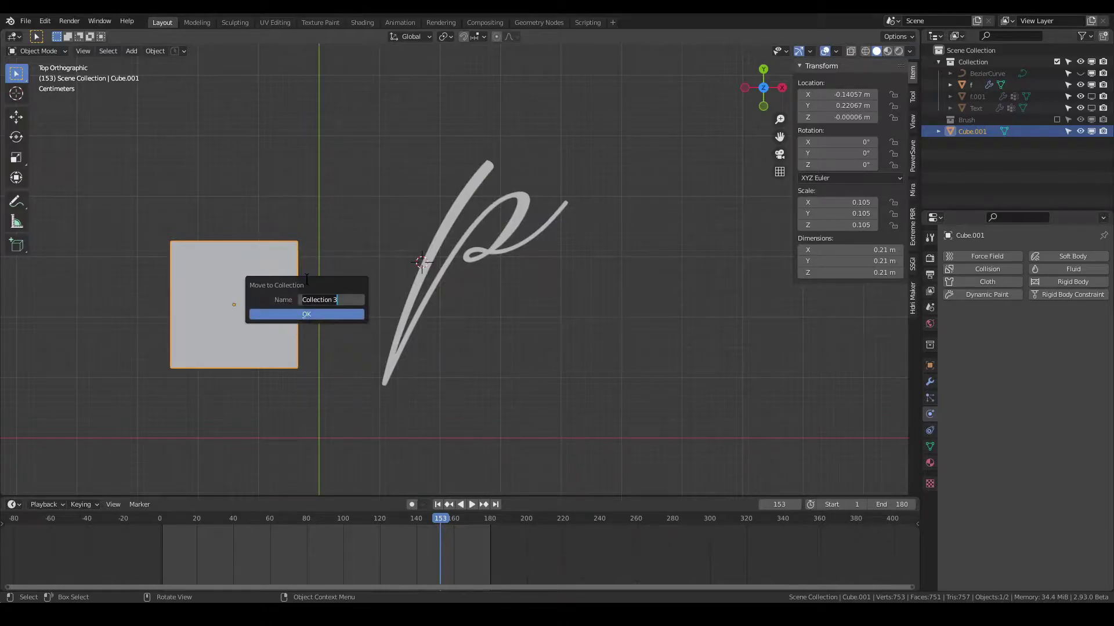
type("Brush new")
key("Return")
key("Return")
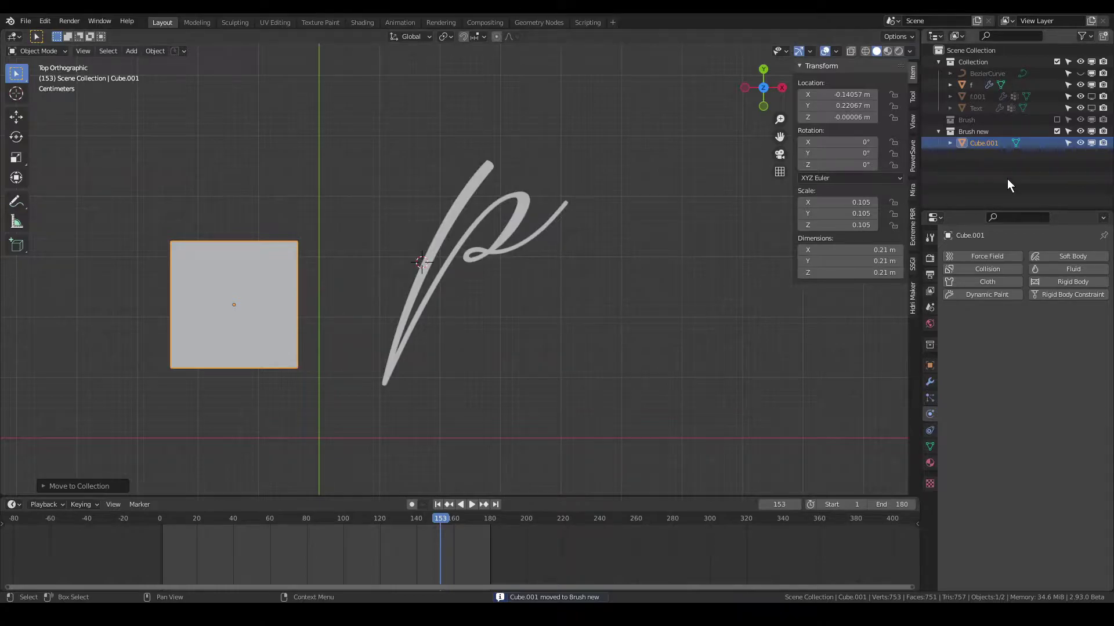
Set the brush collection of the p mesh's Dynamic Paint canvas to Brush new
left_click(523, 212)
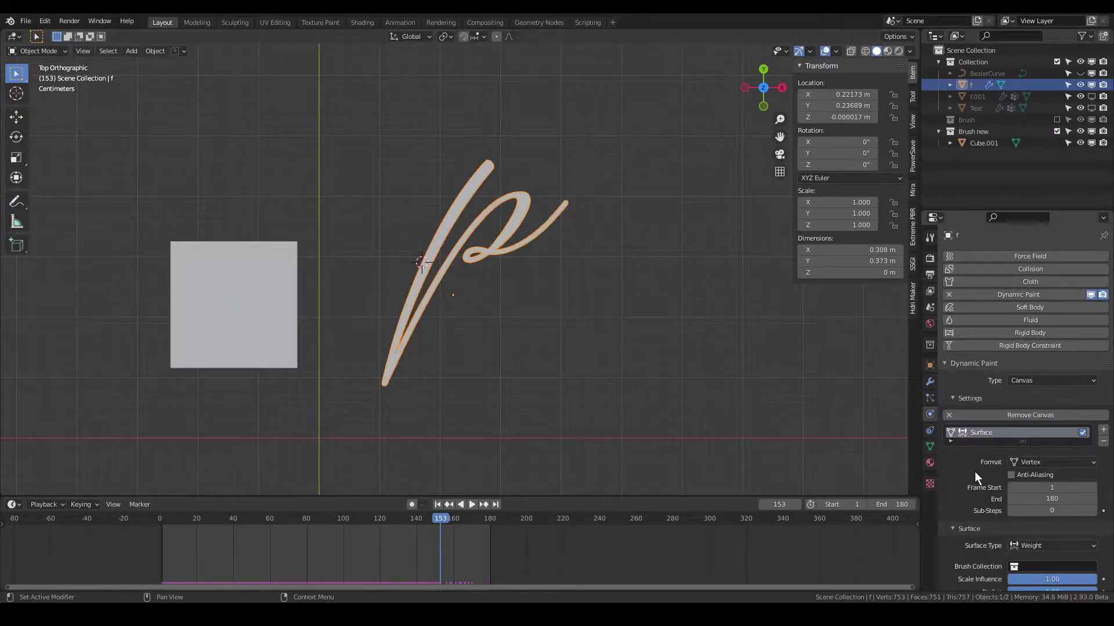
scroll(976, 473, "down", 3)
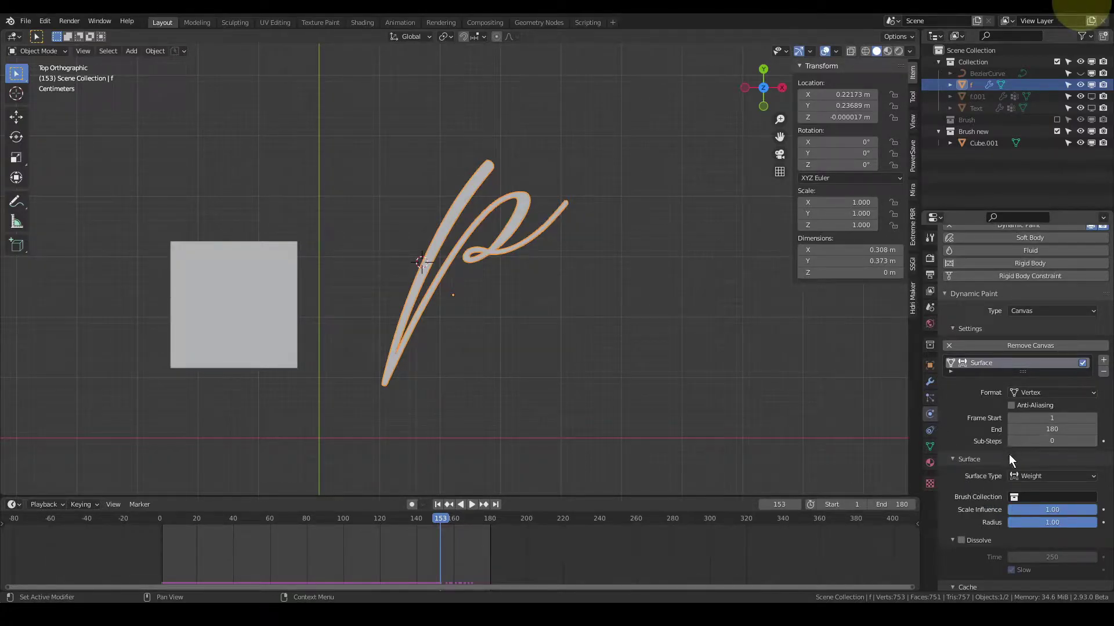
left_click(1024, 498)
left_click(1020, 383)
Add Dynamic Paint physics to the cube and make it a brush, using Mesh Volume as the paint source
left_click(291, 333)
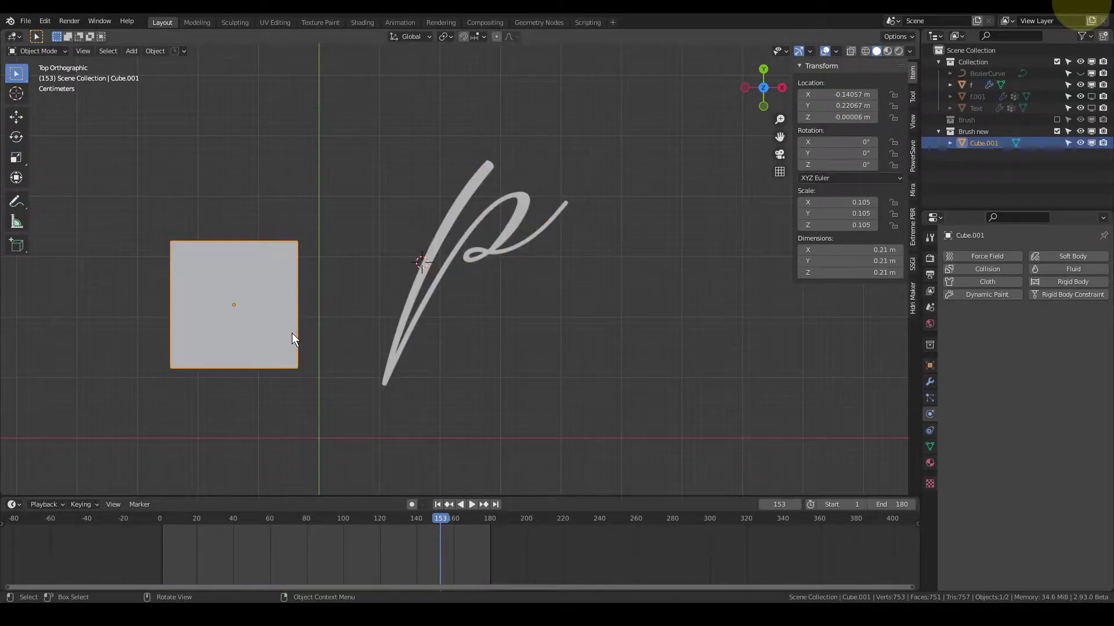
key("g")
right_click(362, 309)
left_click(990, 294)
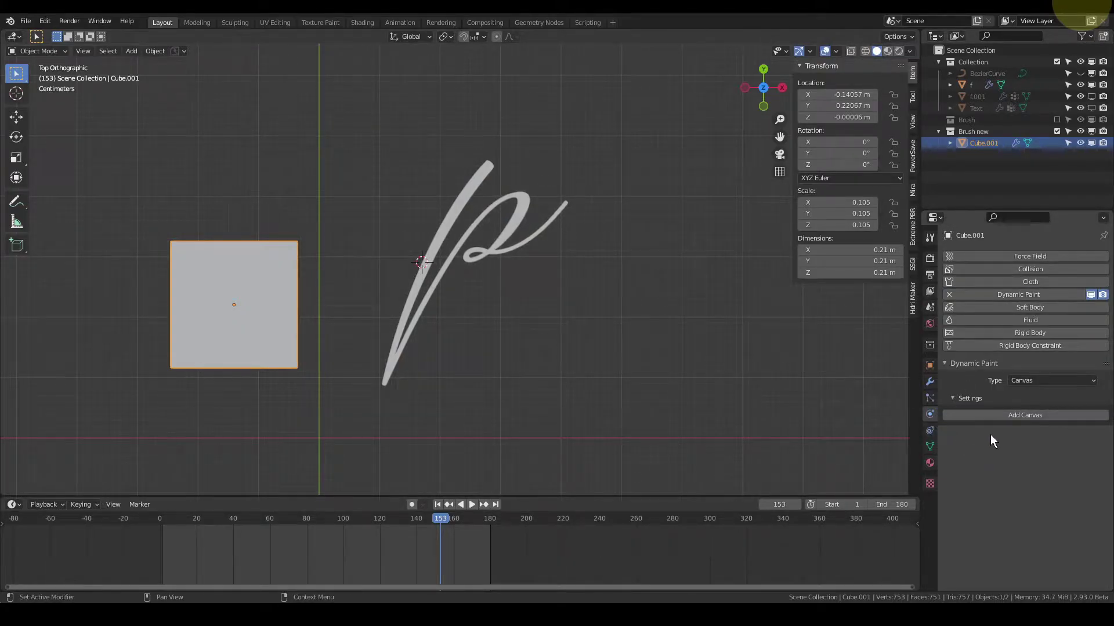
left_click(1047, 381)
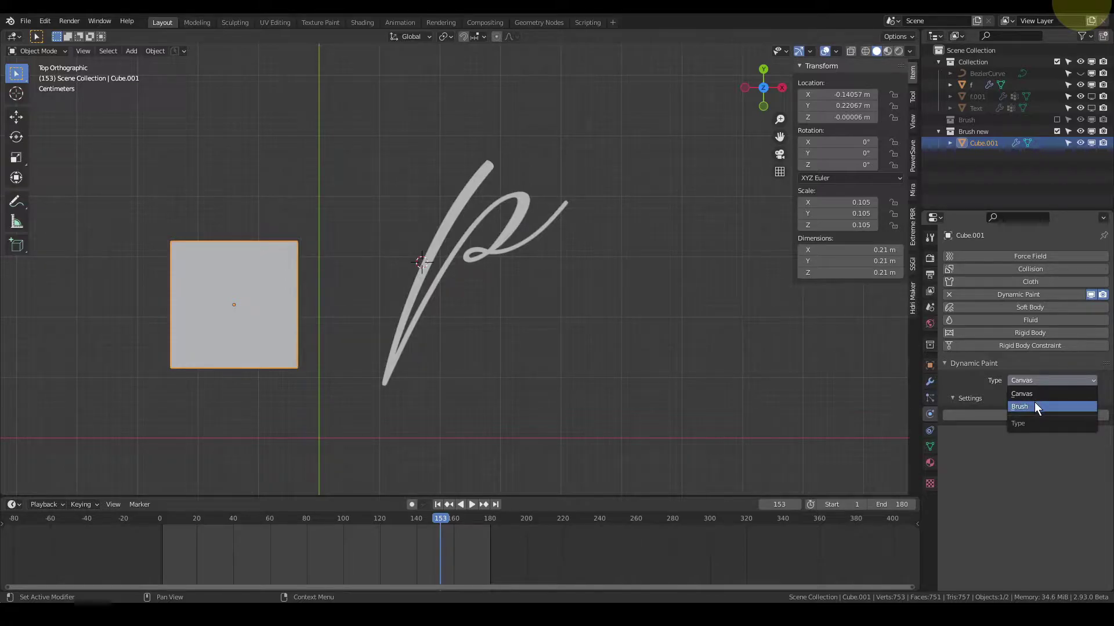
left_click(1034, 406)
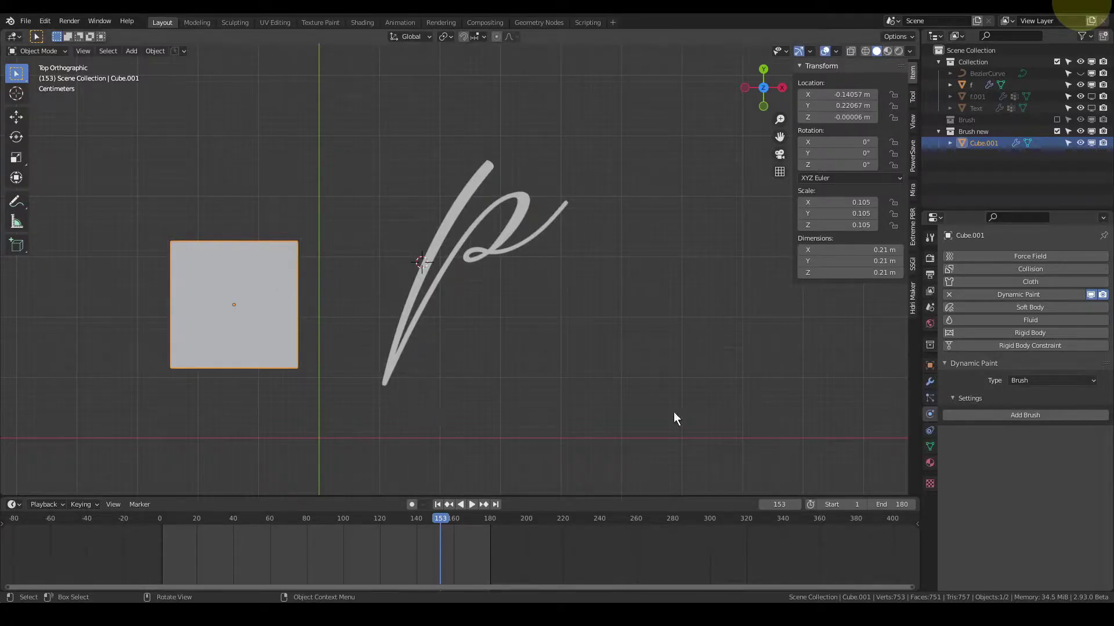
left_click(1024, 412)
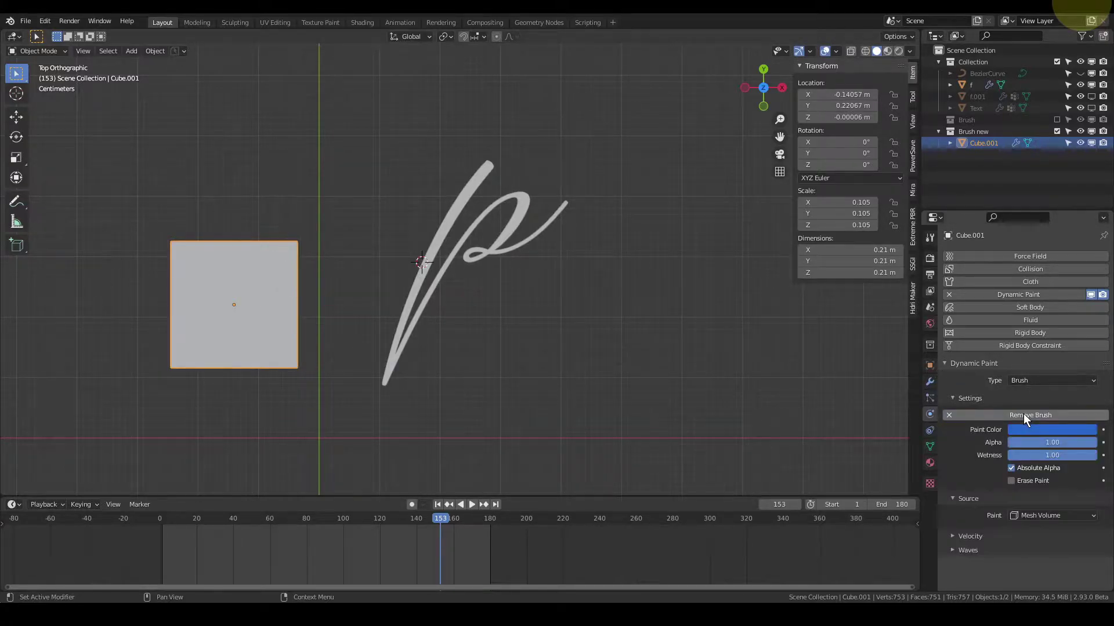
left_click(1056, 517)
left_click(1055, 516)
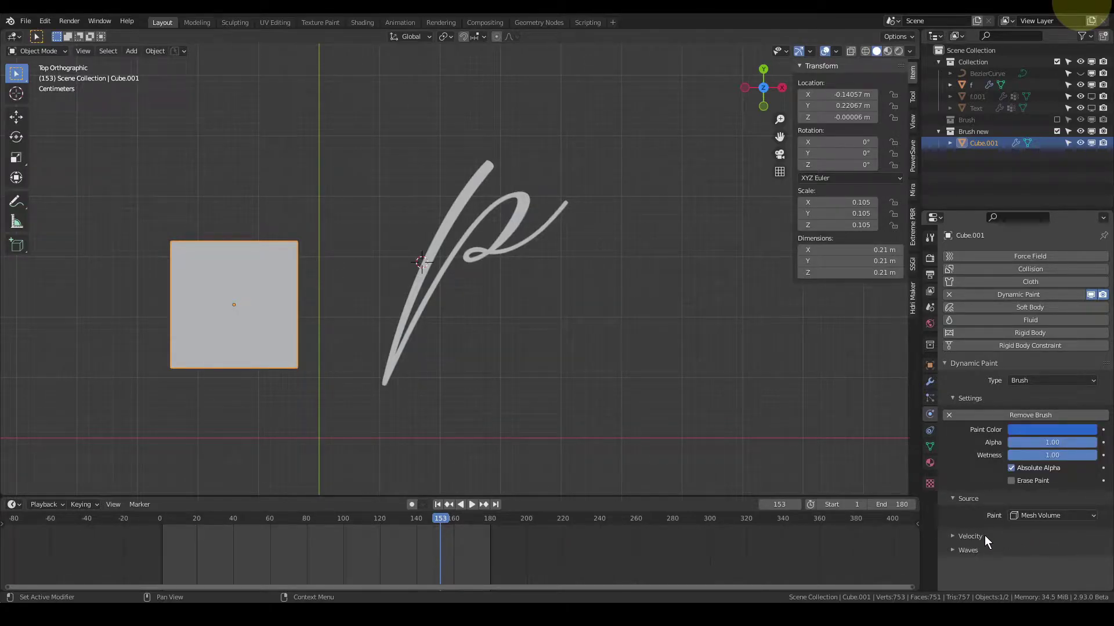
Create the dp_weight output vertex group for the p canvas and check it in the mesh's vertex groups
left_click(475, 182)
scroll(997, 514, "down", 6)
scroll(997, 514, "down", 2)
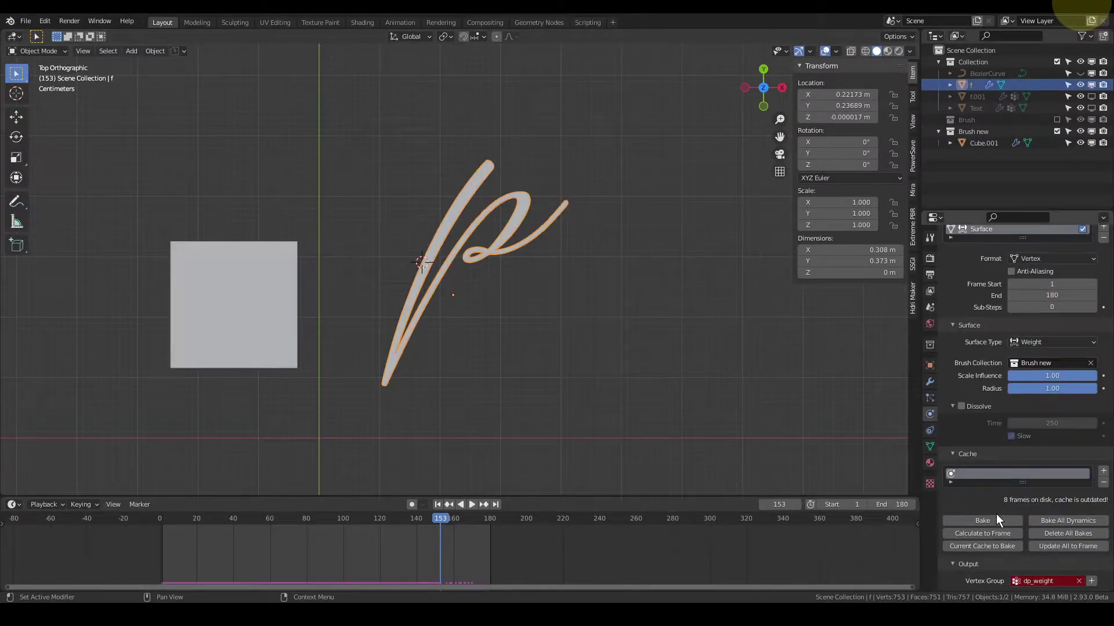
left_click(960, 453)
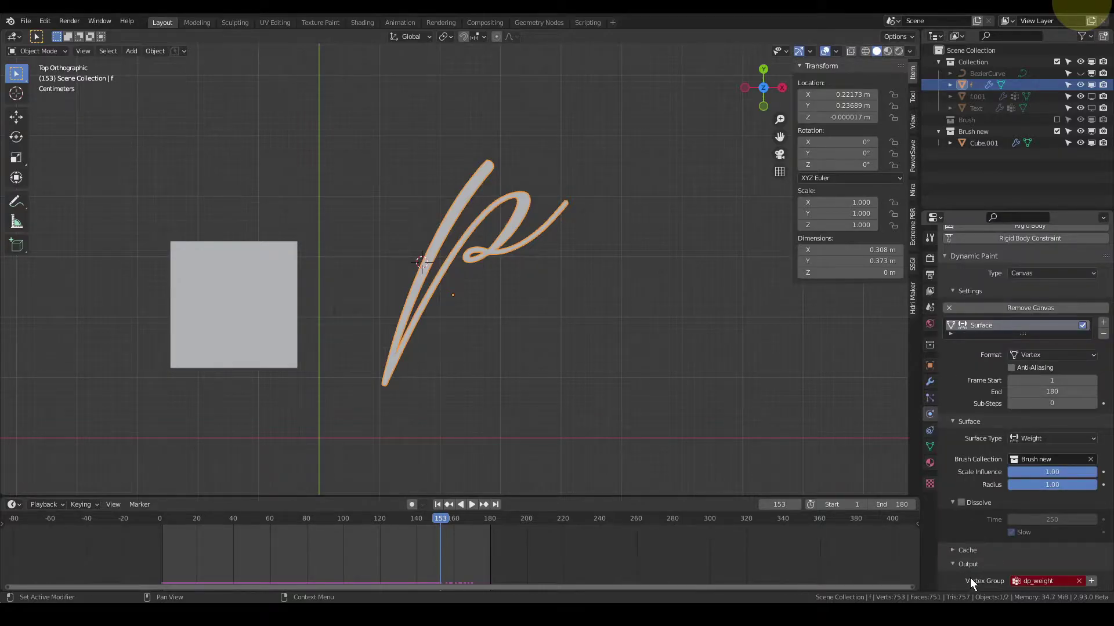
left_click(1091, 581)
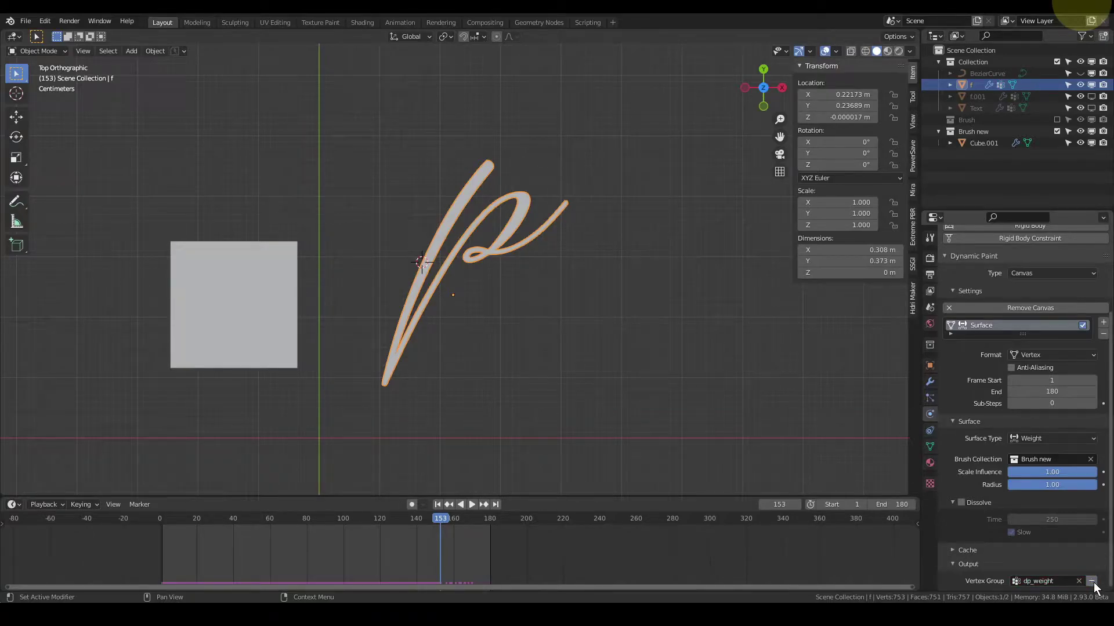
left_click(930, 448)
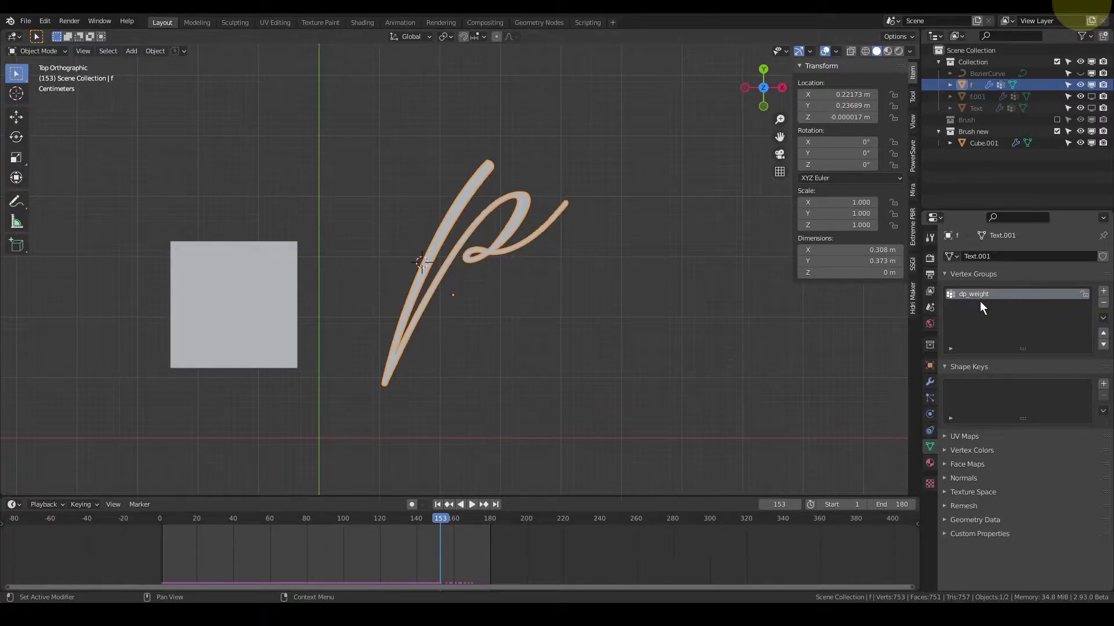
left_click(930, 413)
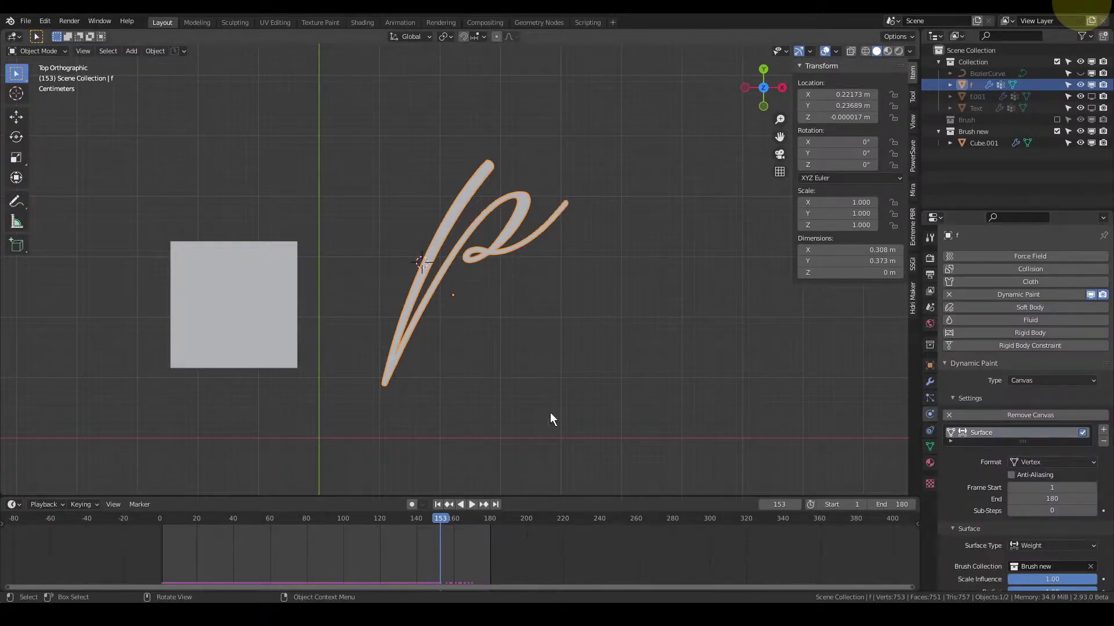
Display the brush cube as Wire in the viewport
left_click(241, 301)
key("g")
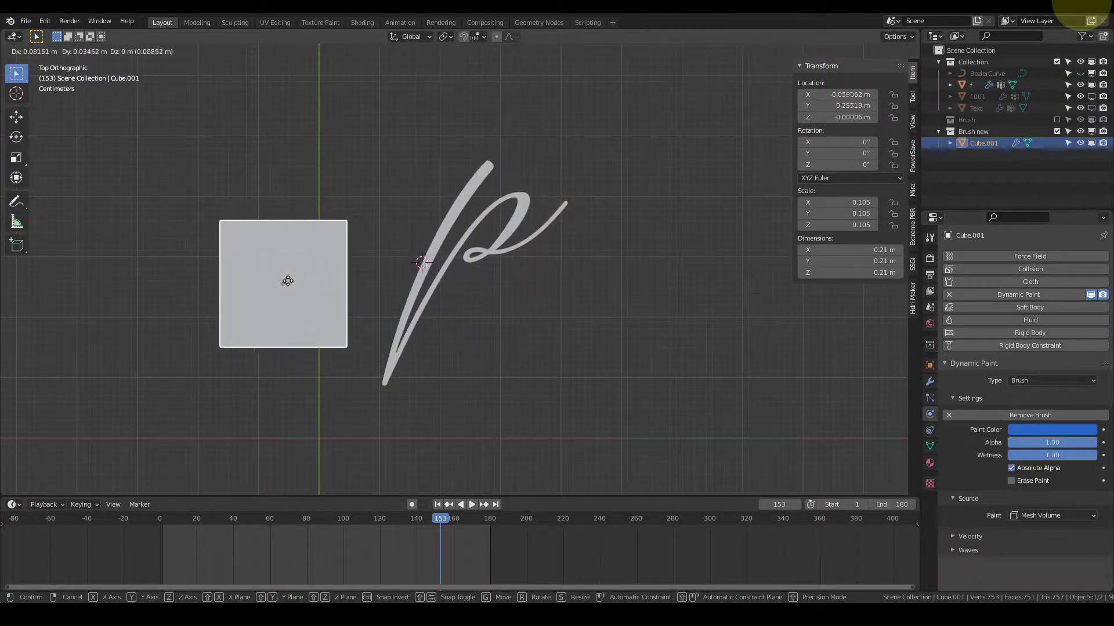
left_click(247, 297)
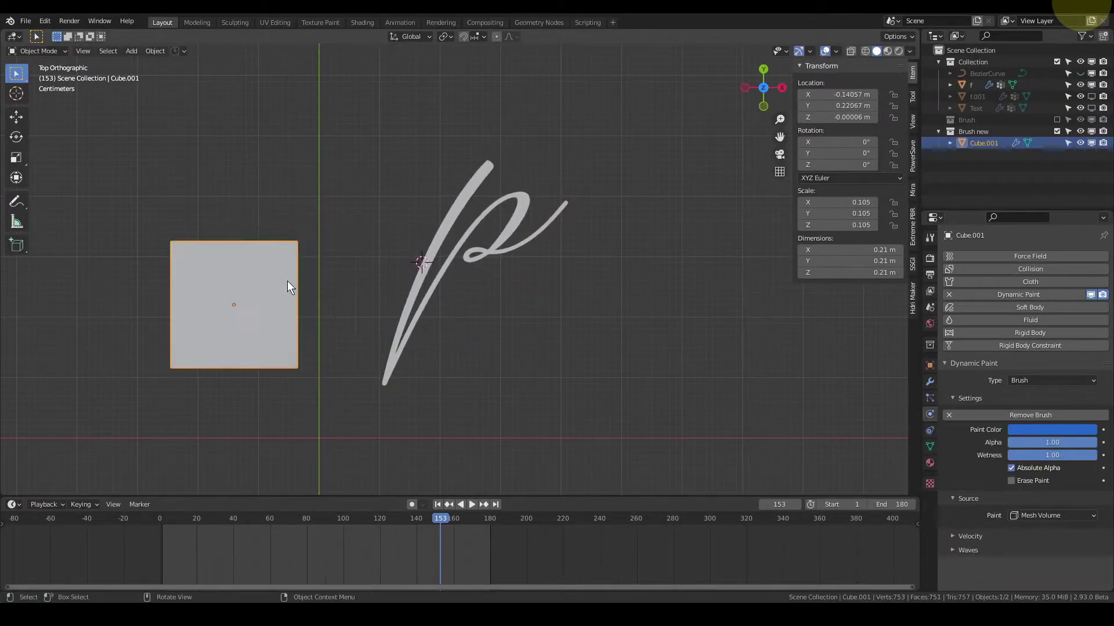
left_click(931, 365)
middle_click_drag(482, 337, 441, 258)
scroll(978, 504, "down", 4)
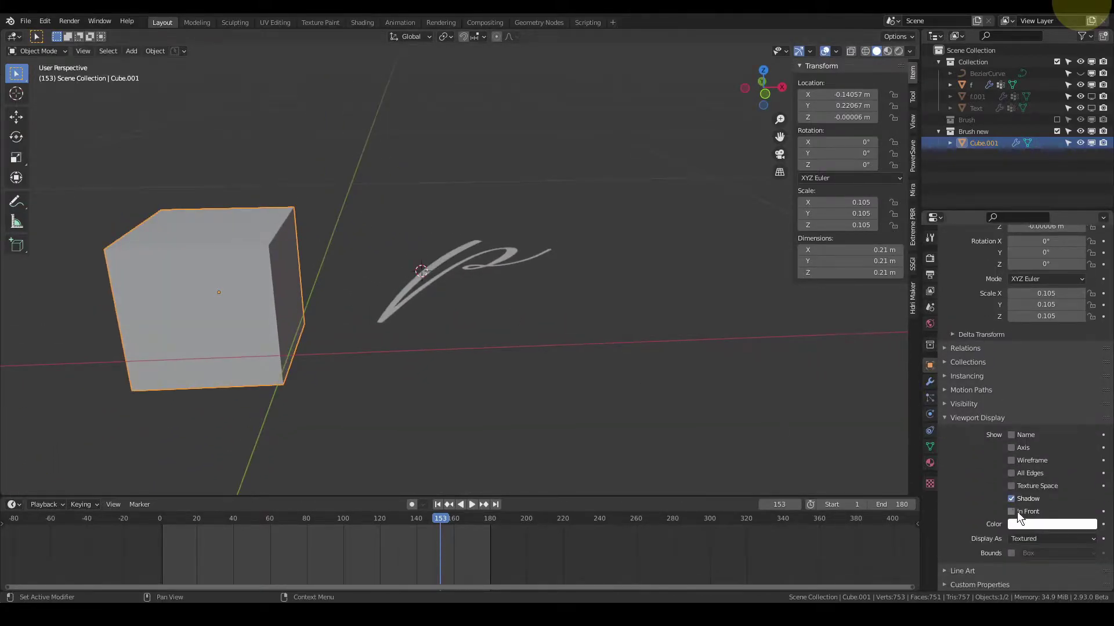
left_click(1038, 539)
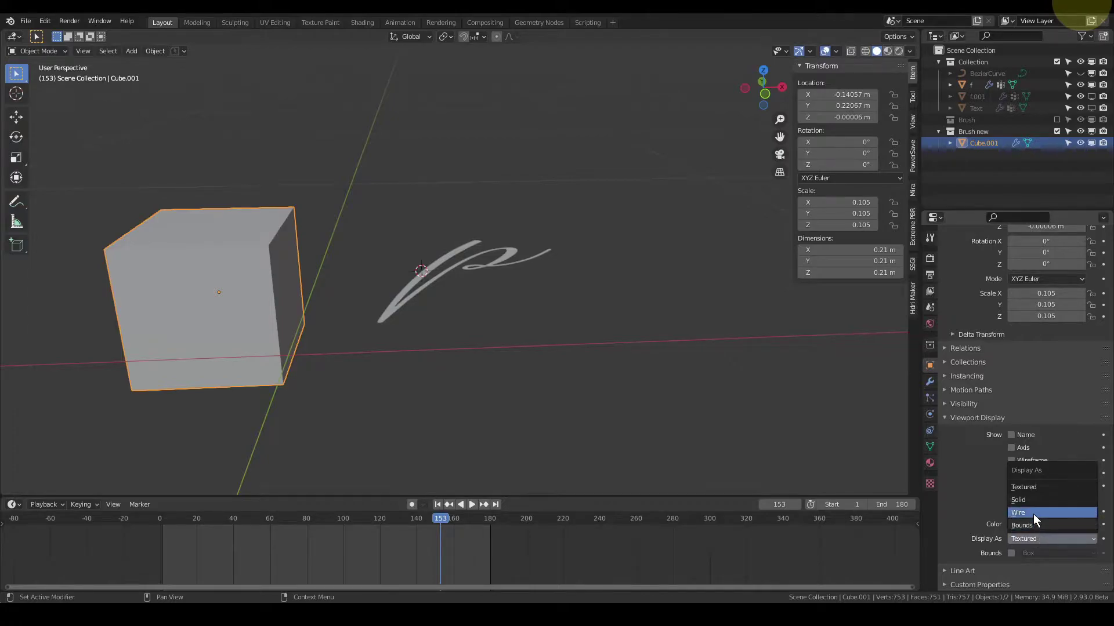
left_click(1032, 512)
middle_click_drag(672, 426, 514, 371)
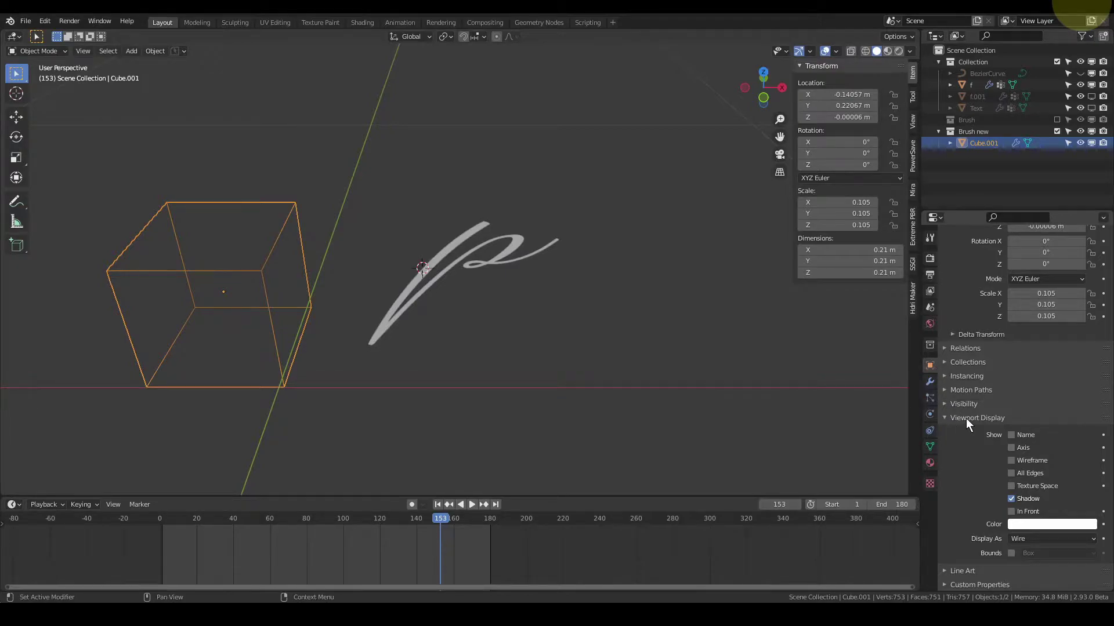
left_click(1036, 538)
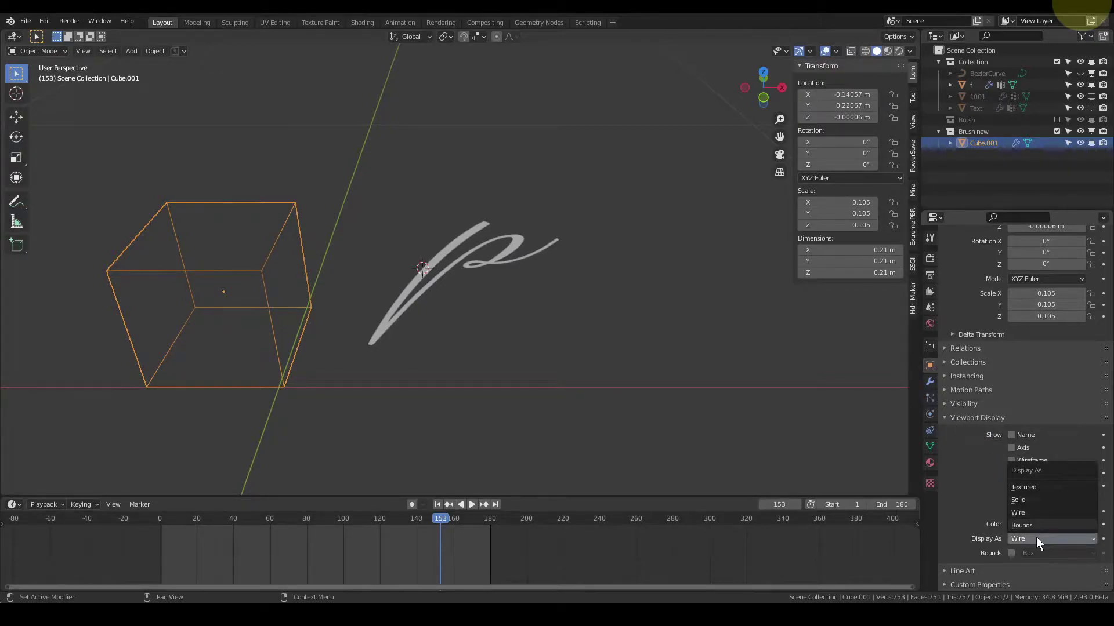
left_click(1026, 508)
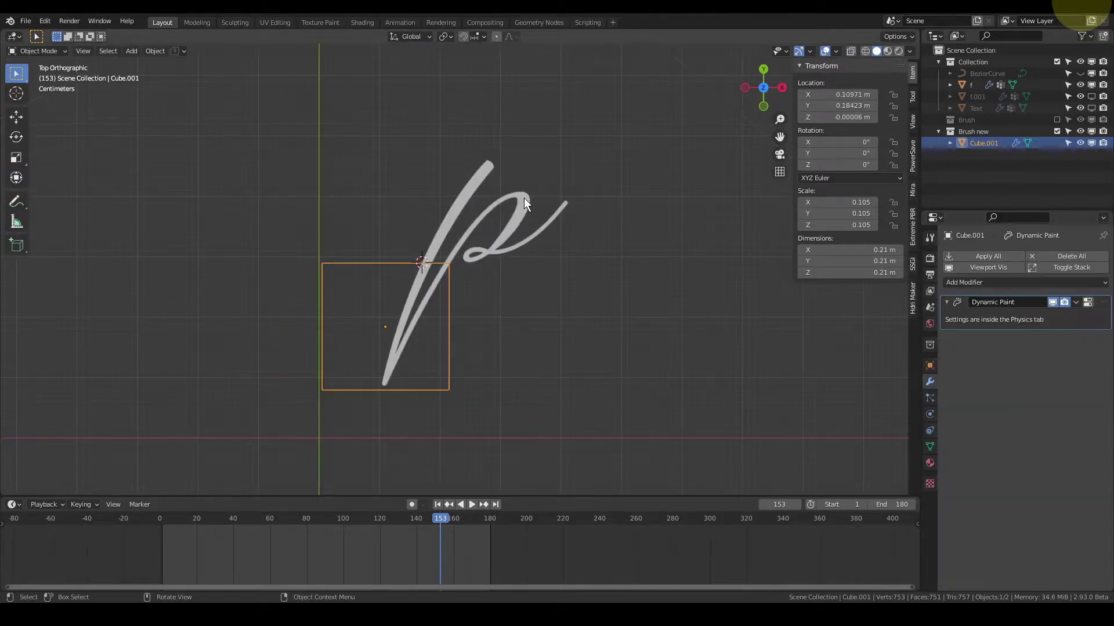
Add a Mask modifier to the p mesh and use dp_weight as its vertex group
left_click(524, 197)
left_click(990, 283)
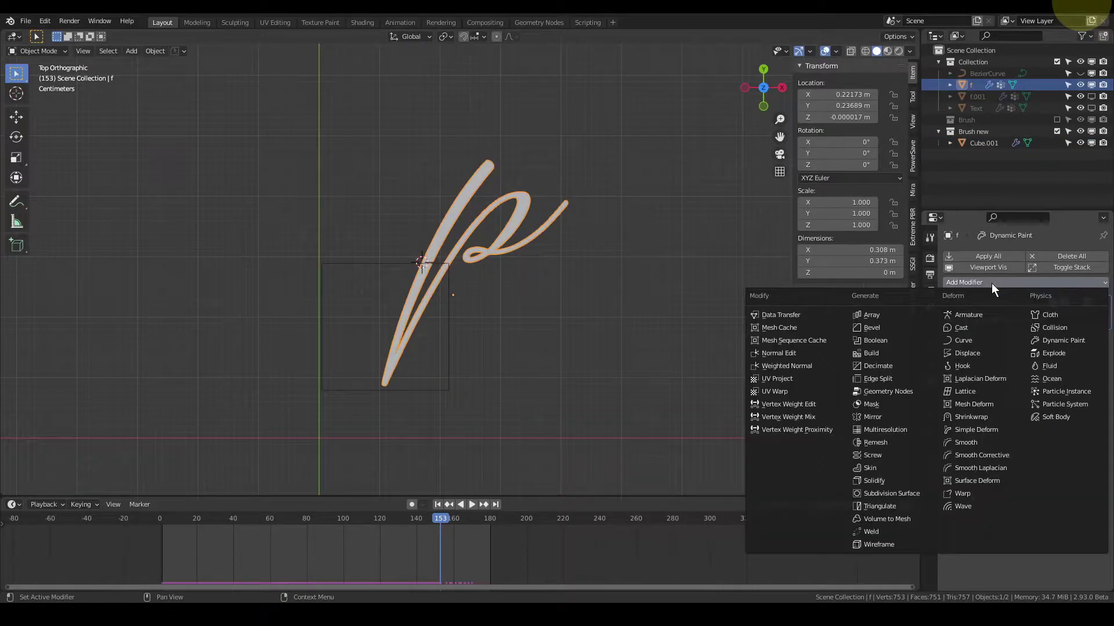
left_click(885, 400)
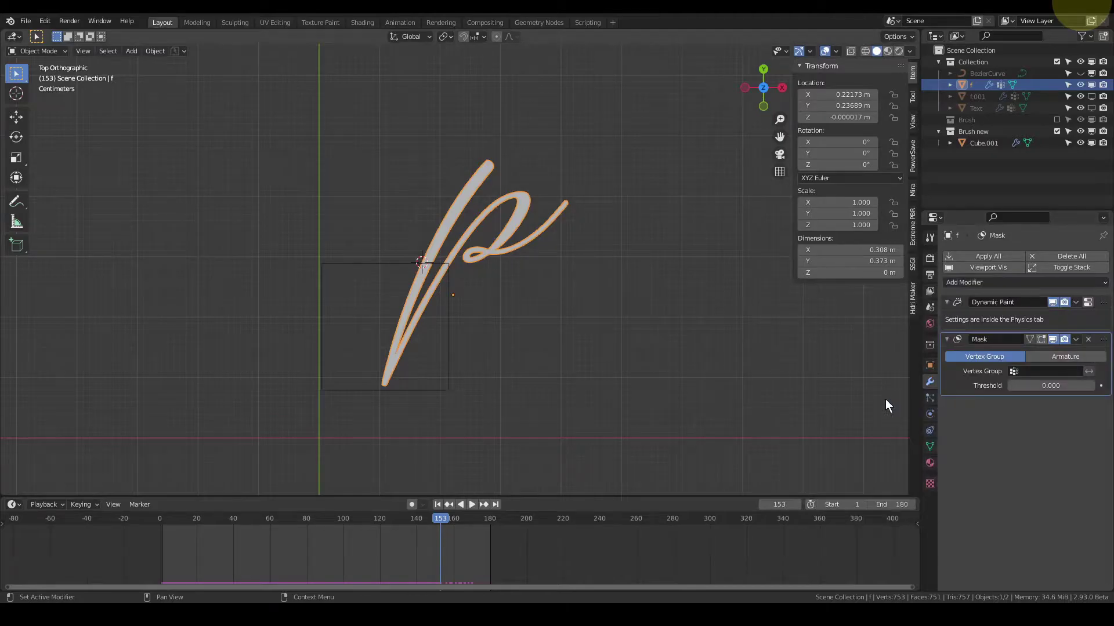
left_click(1052, 371)
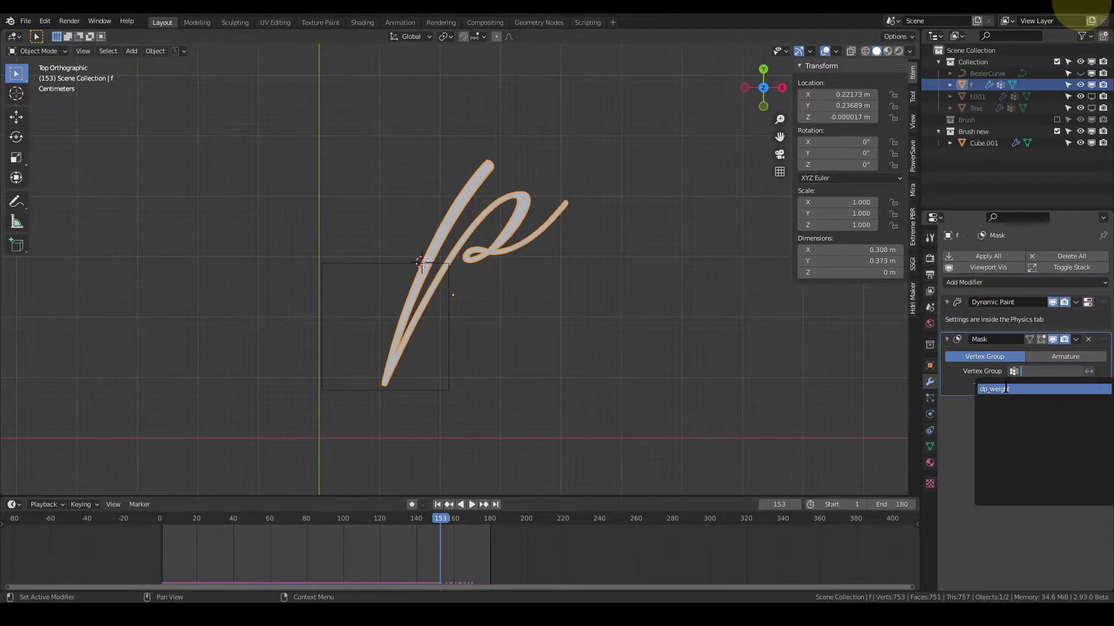
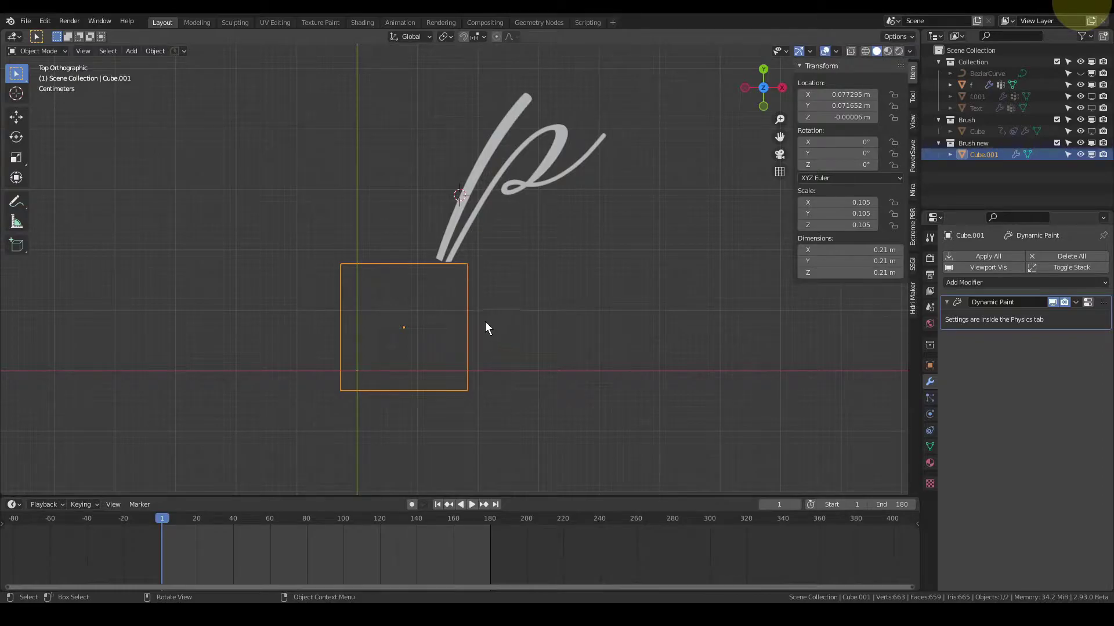
Preview the mask by temporarily moving the cube, and turn off vertex group inversion in the p mesh's Mask modifier
middle_click_drag(482, 328, 469, 381, "shift")
key("g")
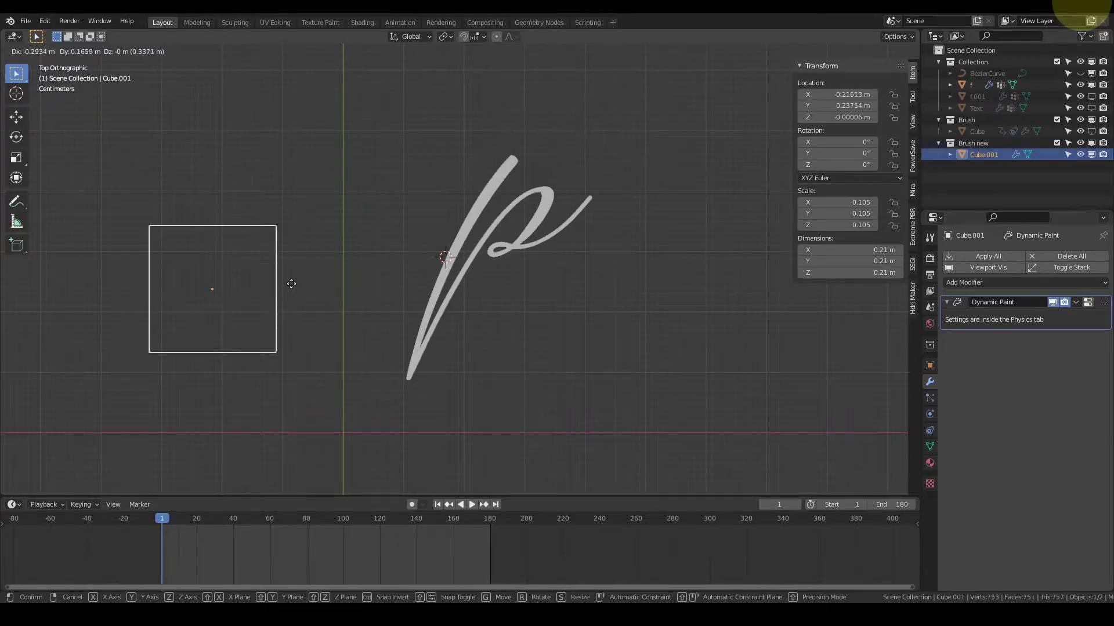
key("Escape")
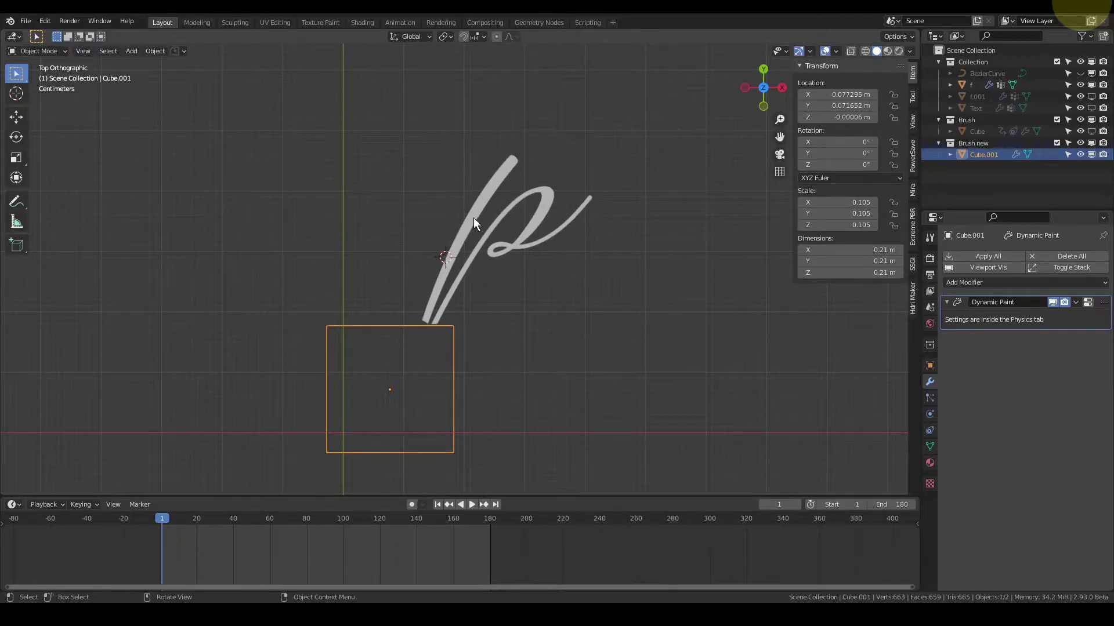
left_click(474, 217)
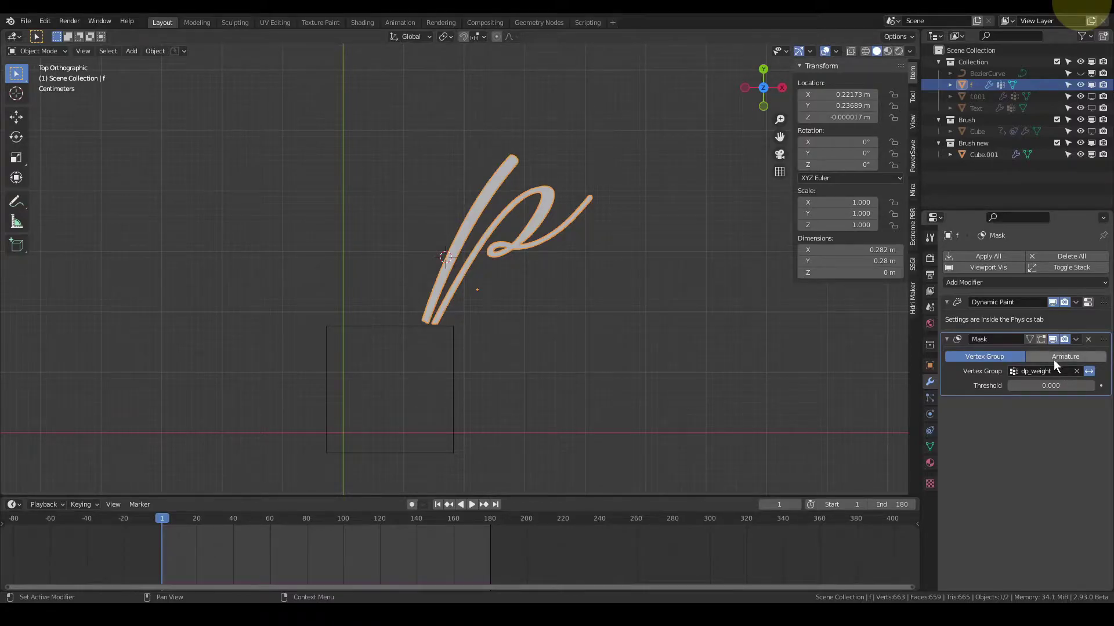
left_click(1089, 371)
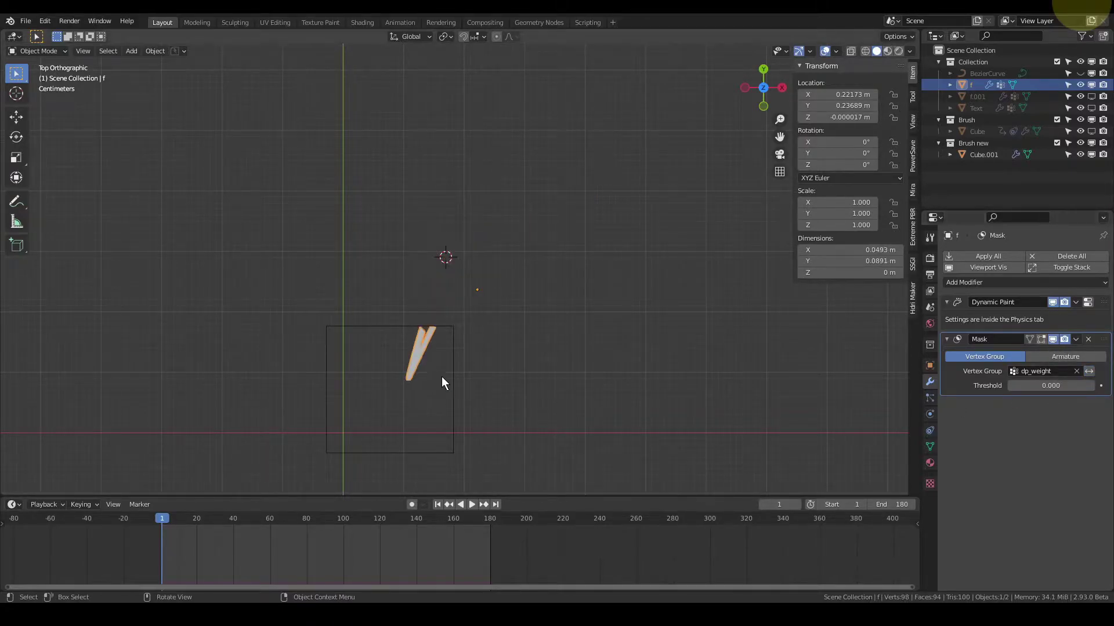
Test the mask by temporarily moving the cube off the letter p, and hide the cube
left_click(462, 388)
key("g")
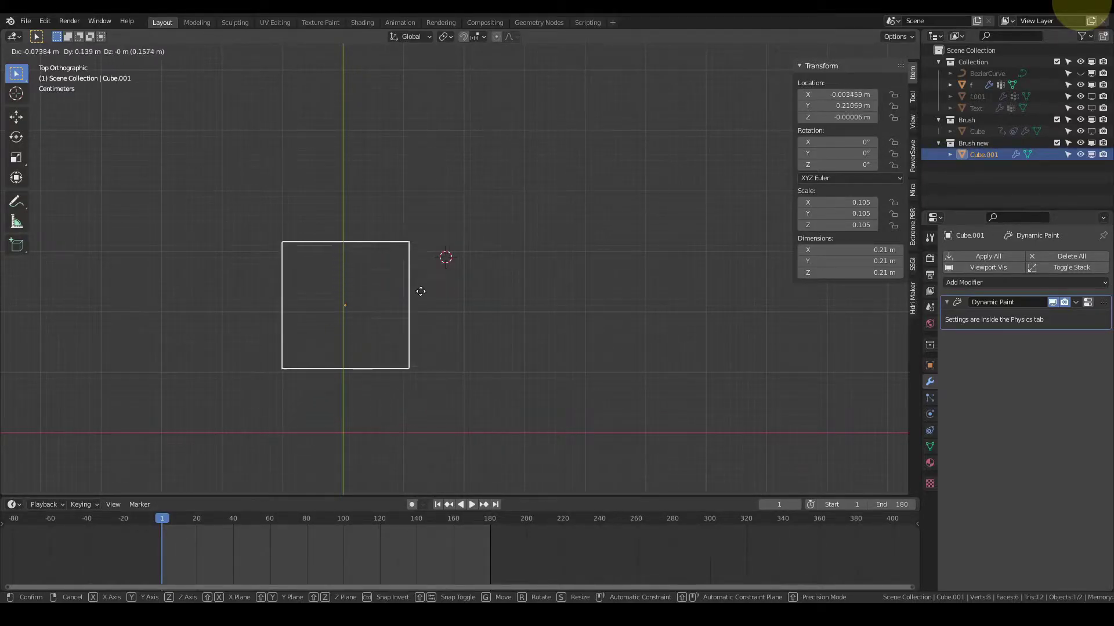
key("Escape")
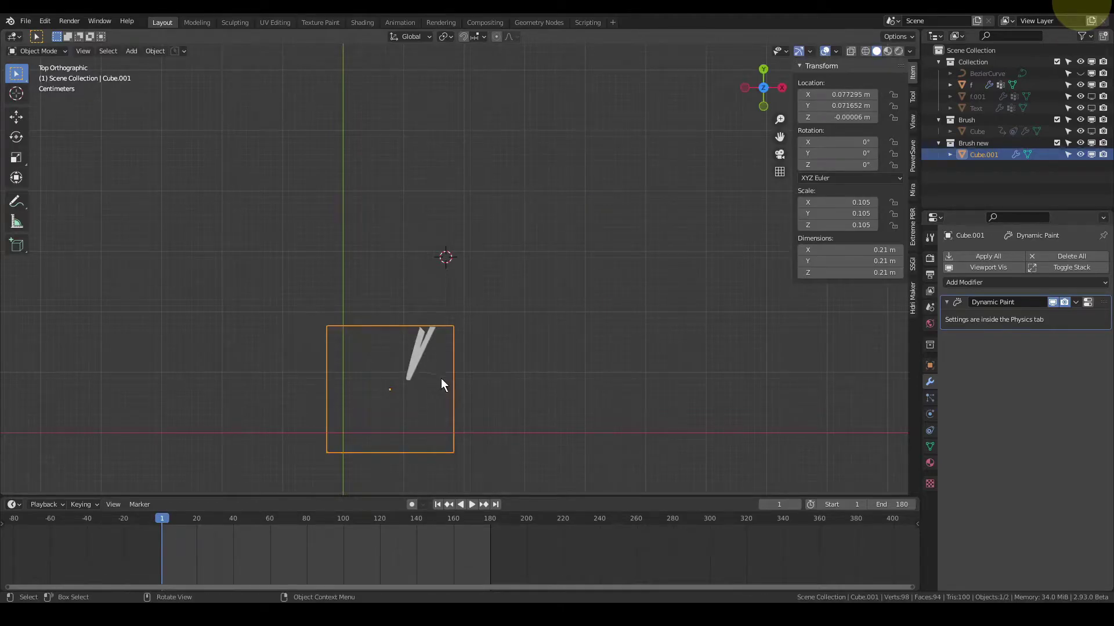
key("g")
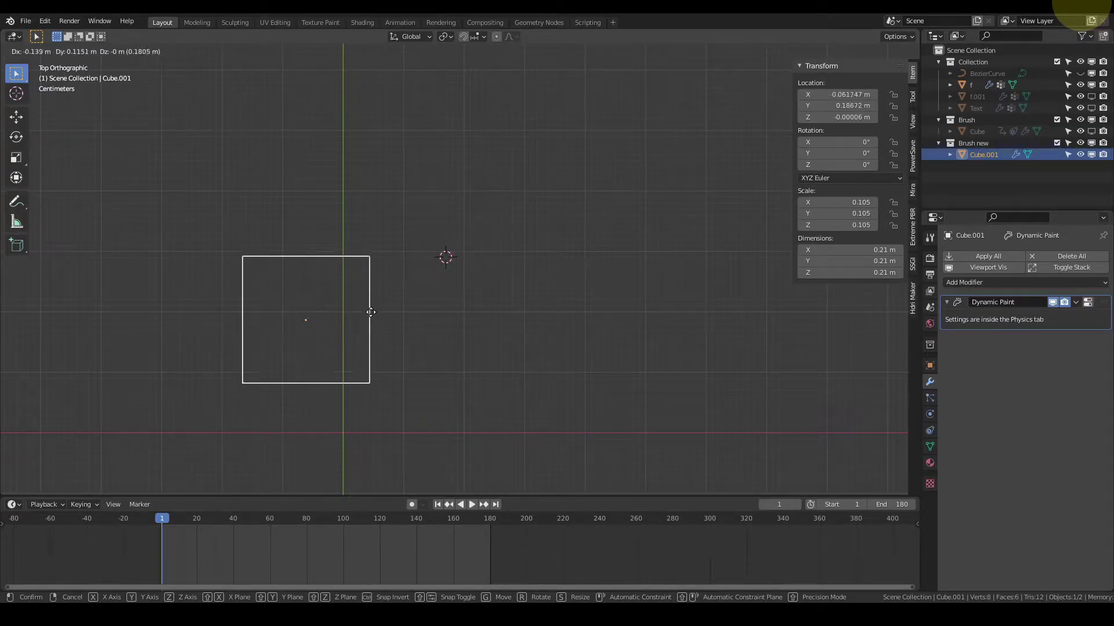
right_click(370, 318)
key("h")
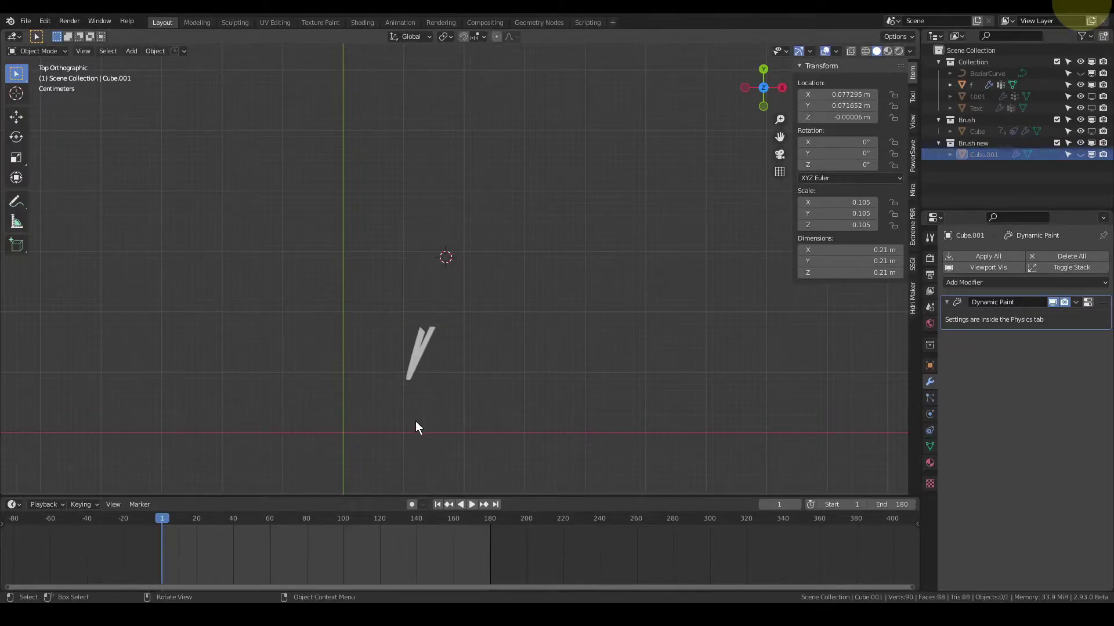
Unhide the brush cube and move it clear of the letter p, to about X -0.123 m, Y 0.124 m
key("alt+h")
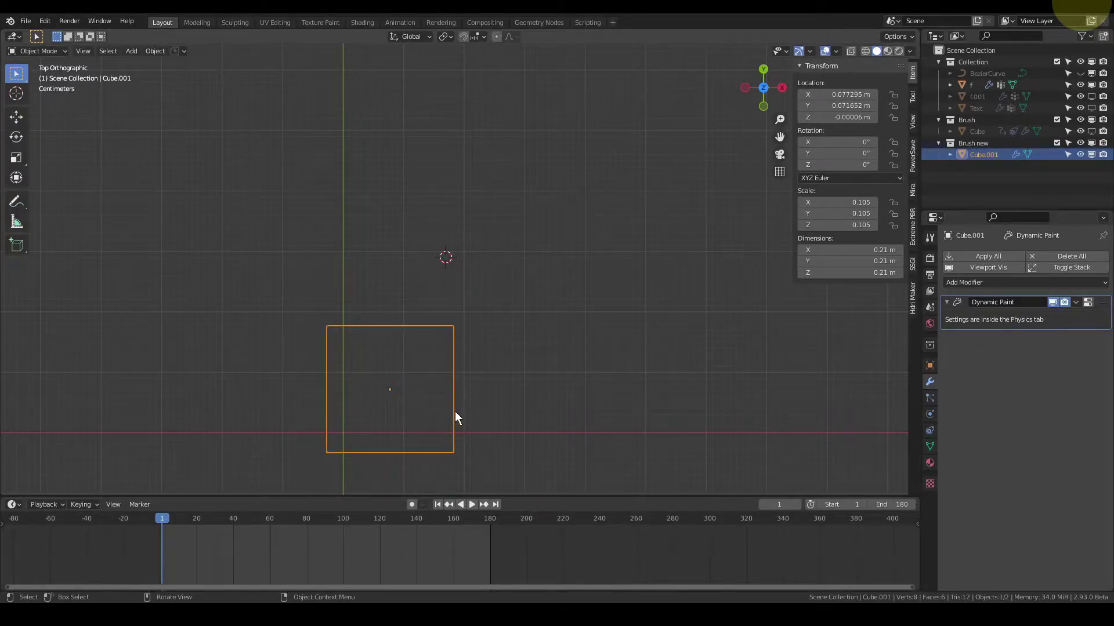
key("g")
left_click(333, 384)
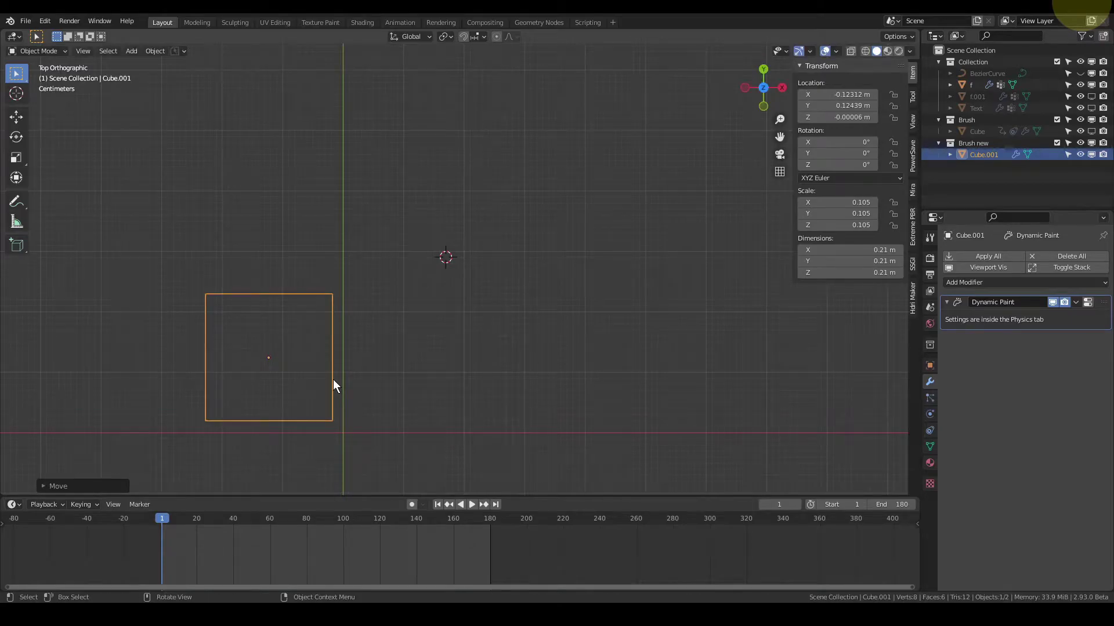
Play the animation while sweeping the brush cube over the letter p and back off it, and rewind to frame 1
left_click(471, 504)
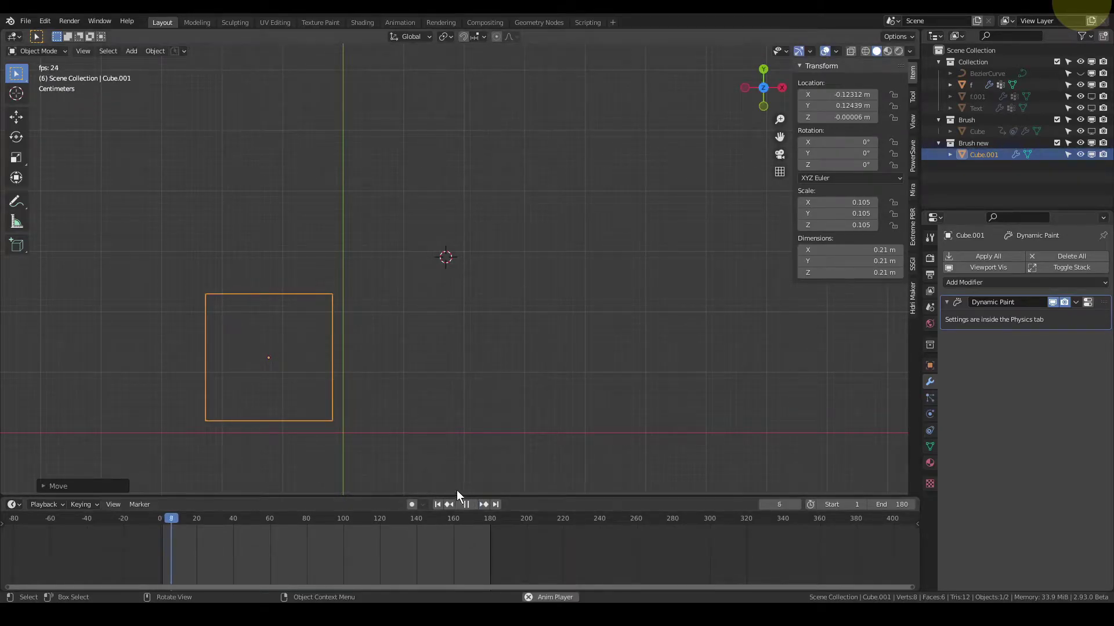
key("g")
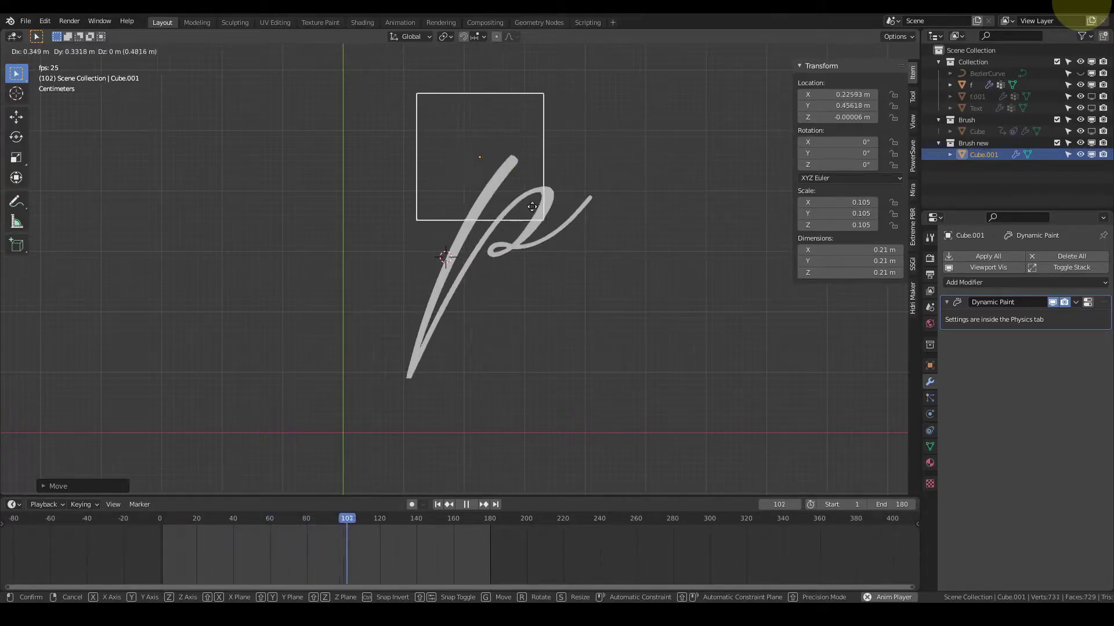
left_click(345, 349)
key("space")
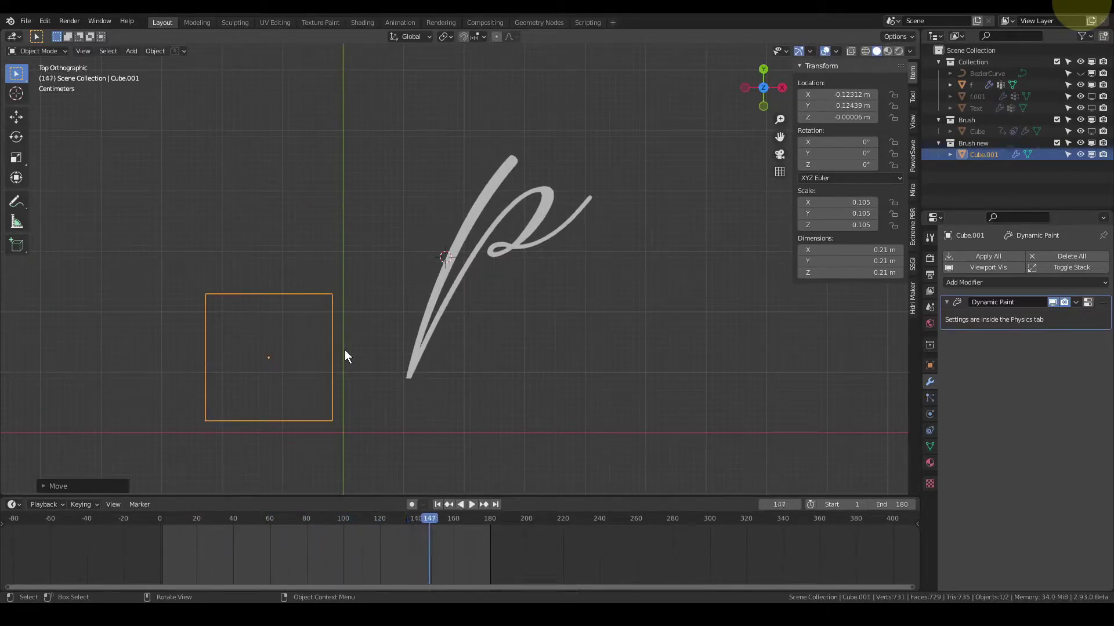
key("shift+Left")
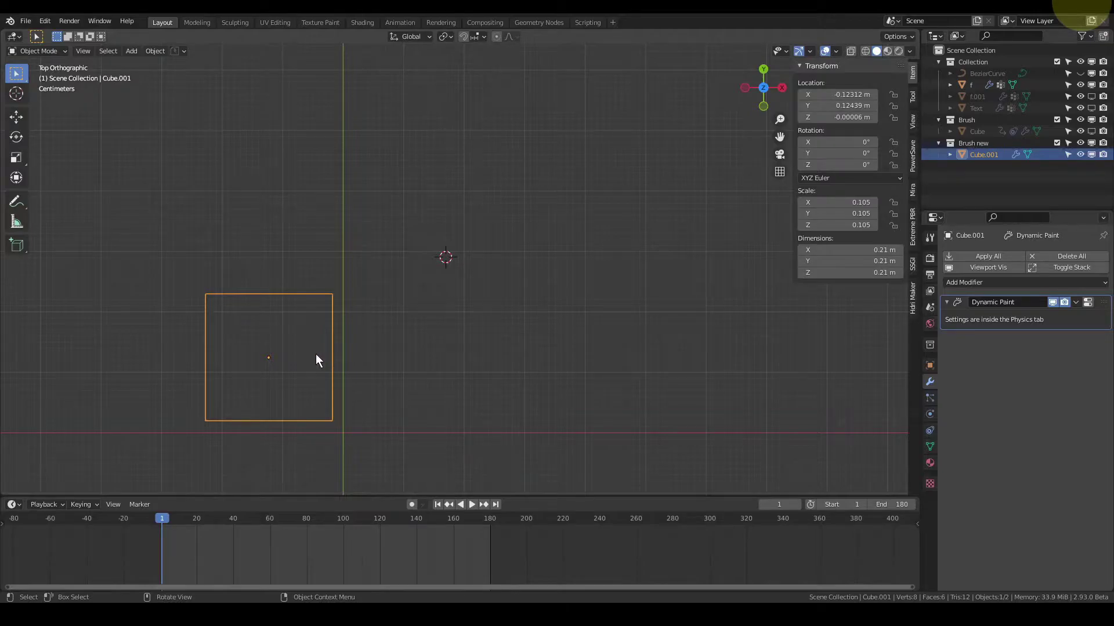
Replay the reveal while moving the brush cube across the letter p to its far right side, and return to frame 1
key("space")
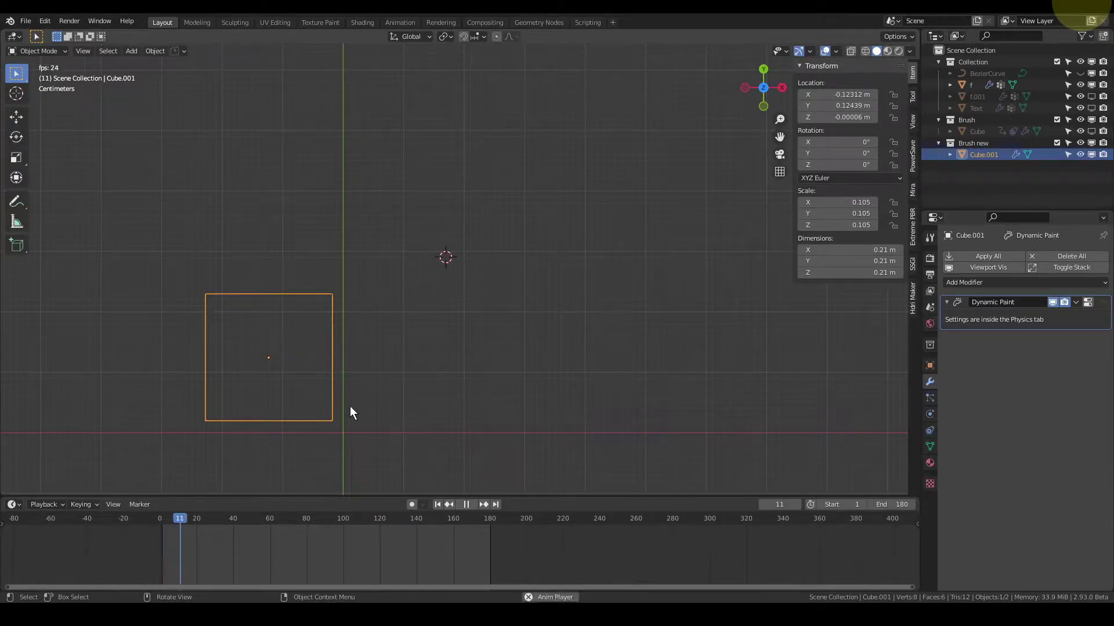
key("g")
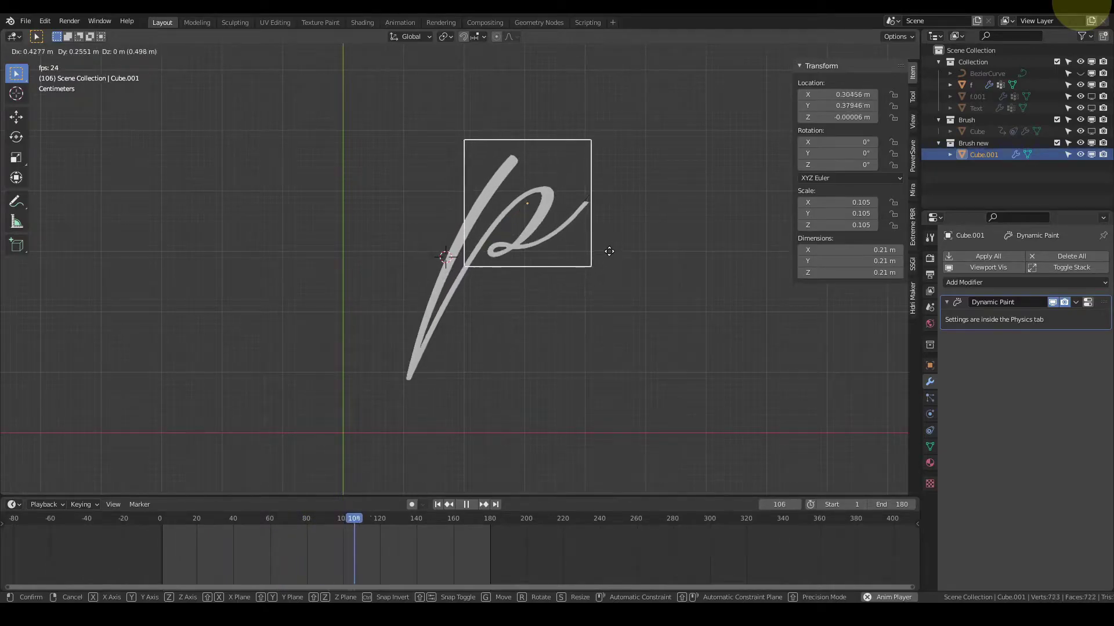
left_click(774, 347)
key("space")
key("shift+Left")
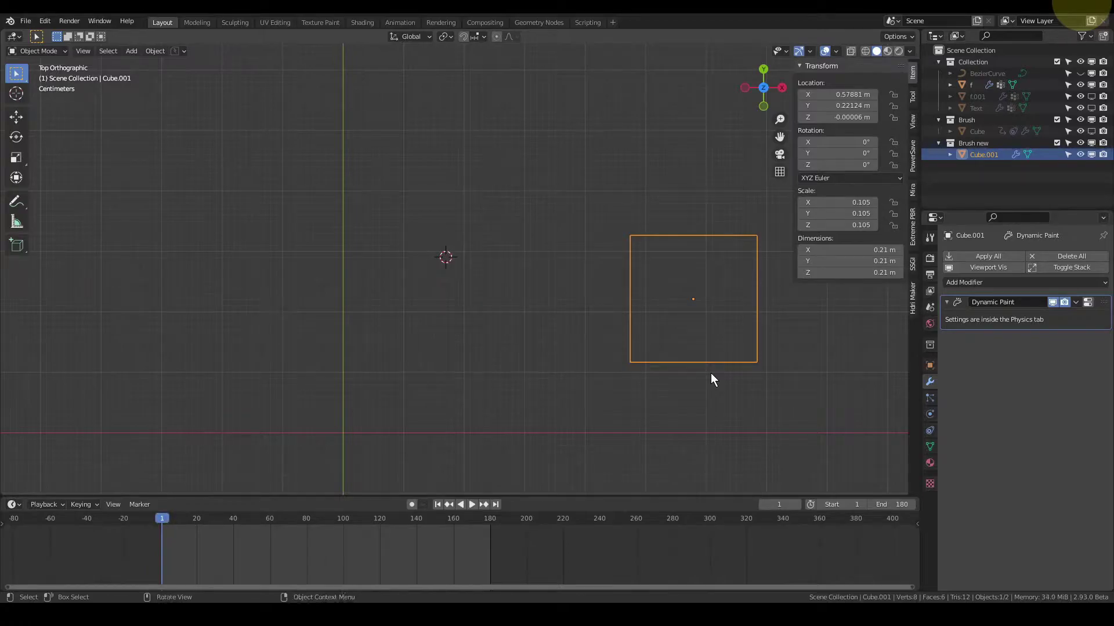
Clear the brush cube's location to the world origin, and keep the original Bezier curve hidden
key("alt+h")
left_click(694, 355)
key("alt+g")
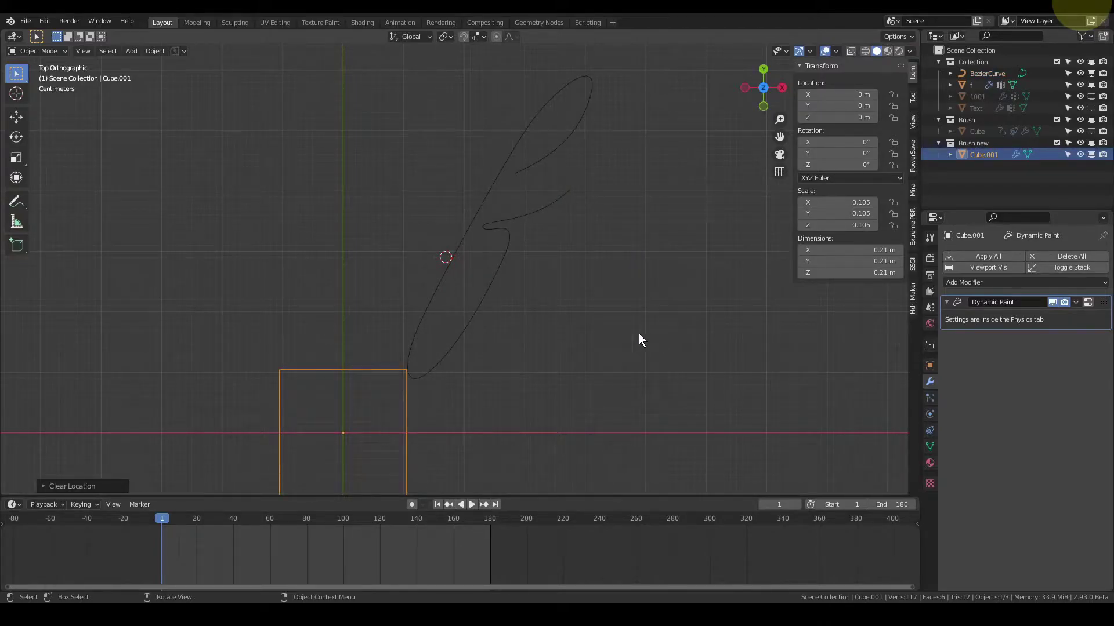
left_click(1080, 74)
middle_click_drag(524, 235, 520, 294, "shift")
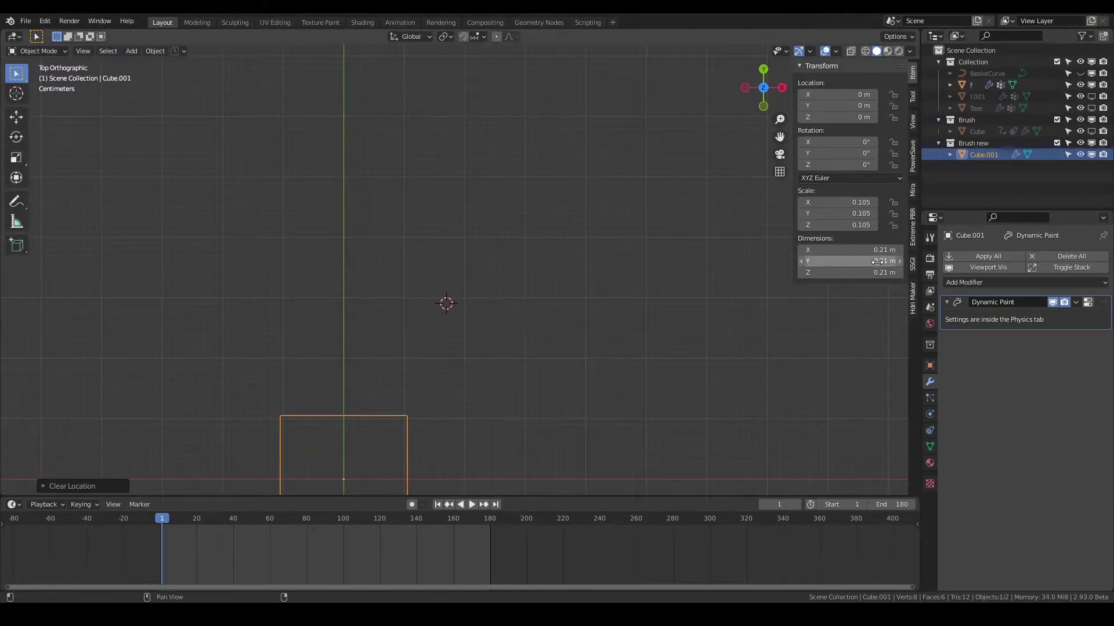
Turn off the viewport display of the p mesh's Mask modifier
left_click(971, 87)
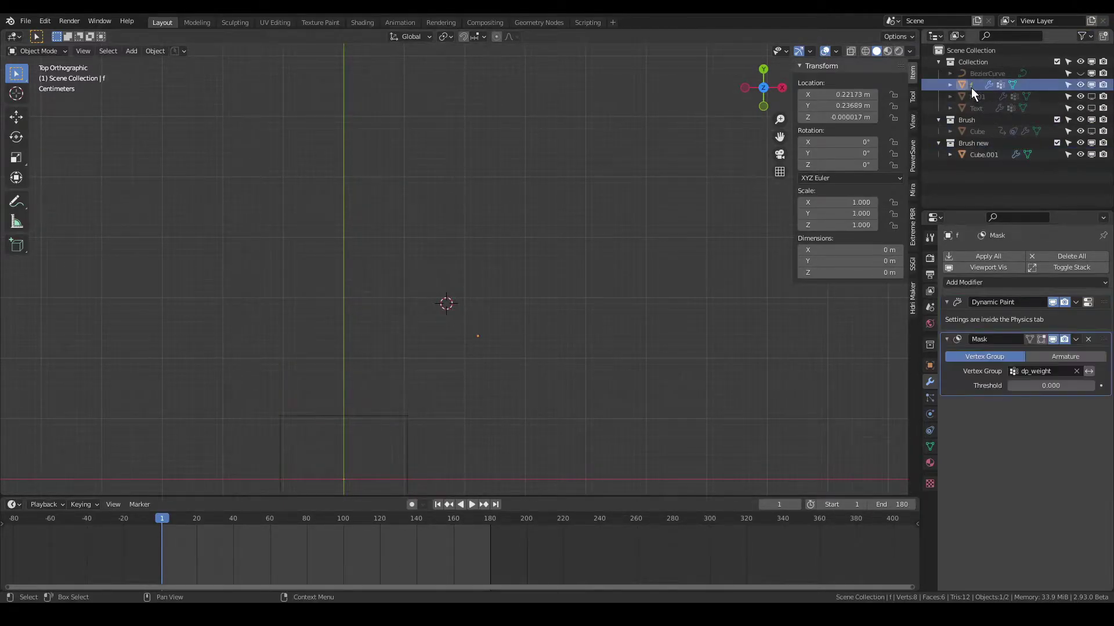
left_click(1052, 340)
middle_click_drag(480, 232, 488, 229, "shift")
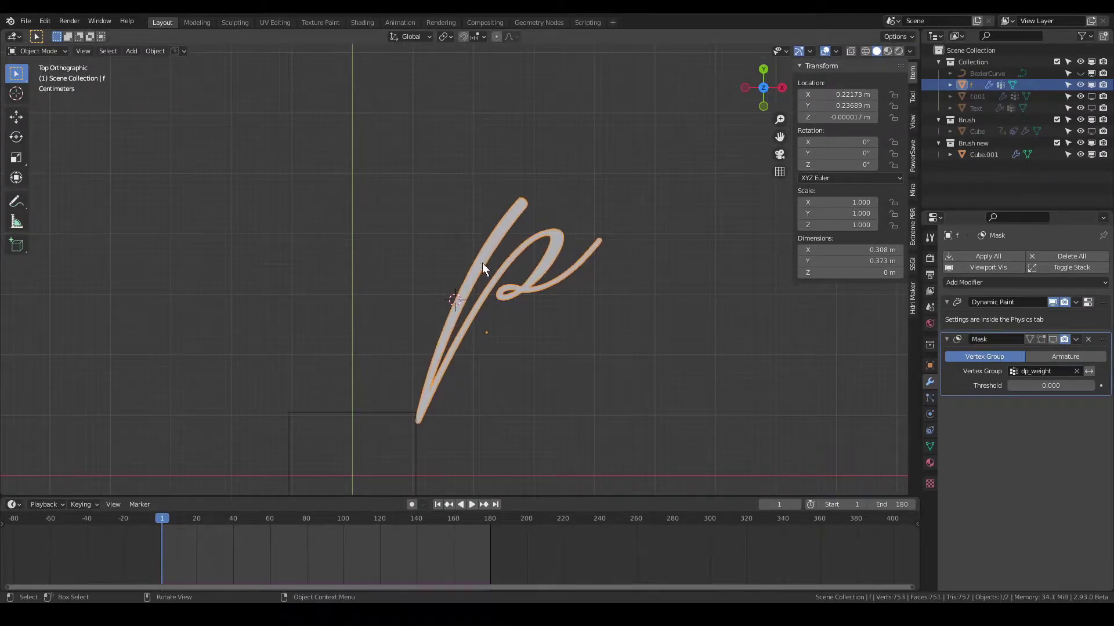
Place the 3D cursor just above the top of the p's stem and add a Bezier curve there
right_click(529, 187, "shift")
middle_click_drag(530, 192, 516, 230, "shift")
scroll(517, 228, "up", 1)
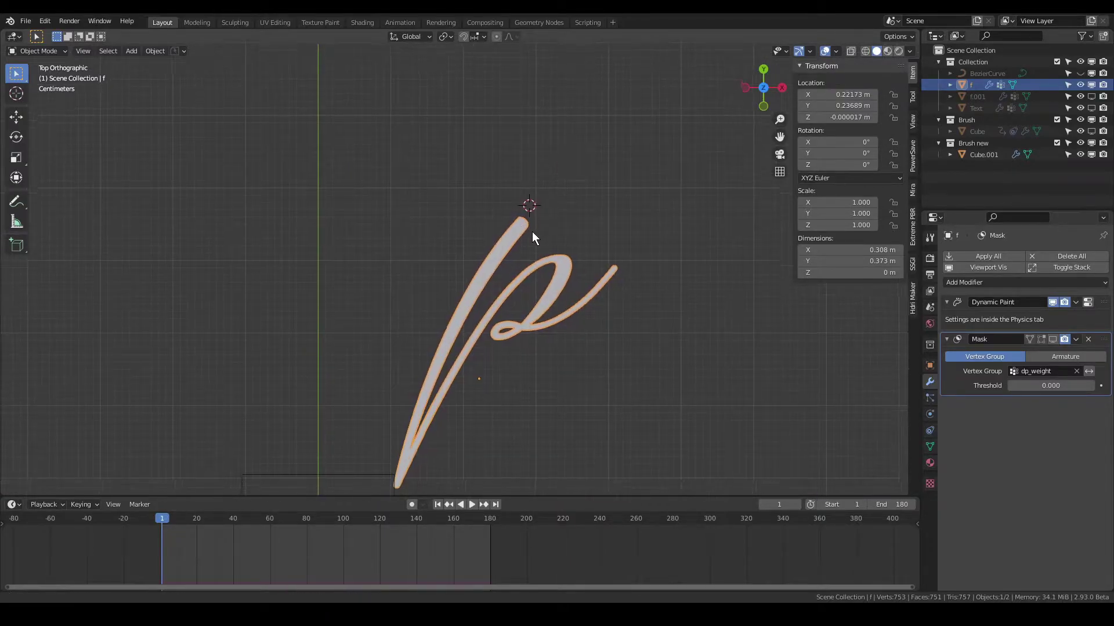
key("shift+a")
mouse_move(506, 199)
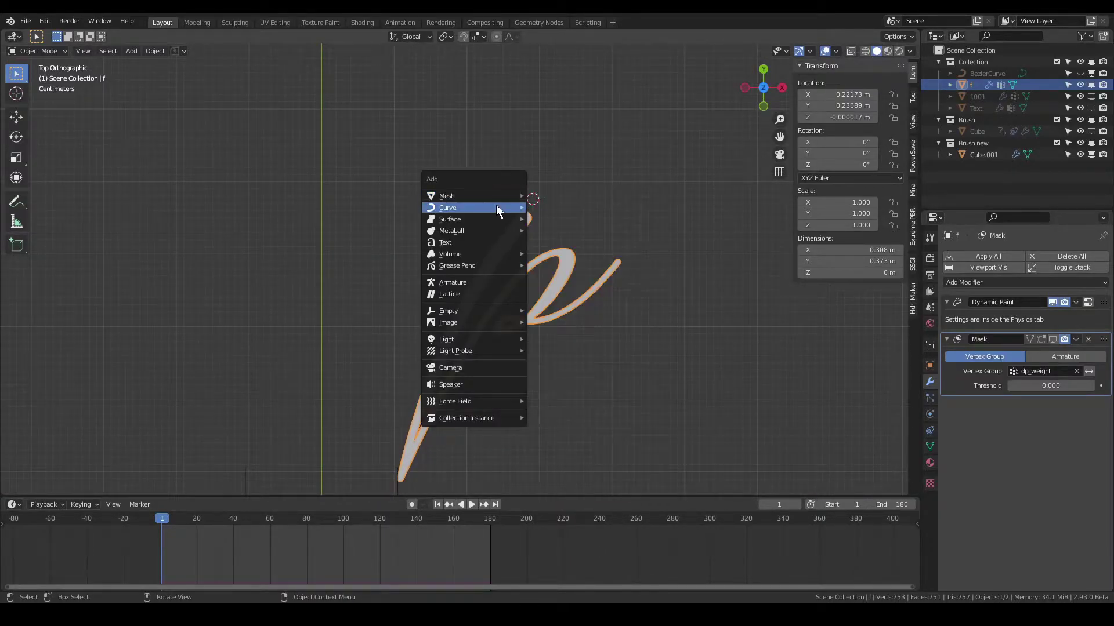
left_click(558, 207)
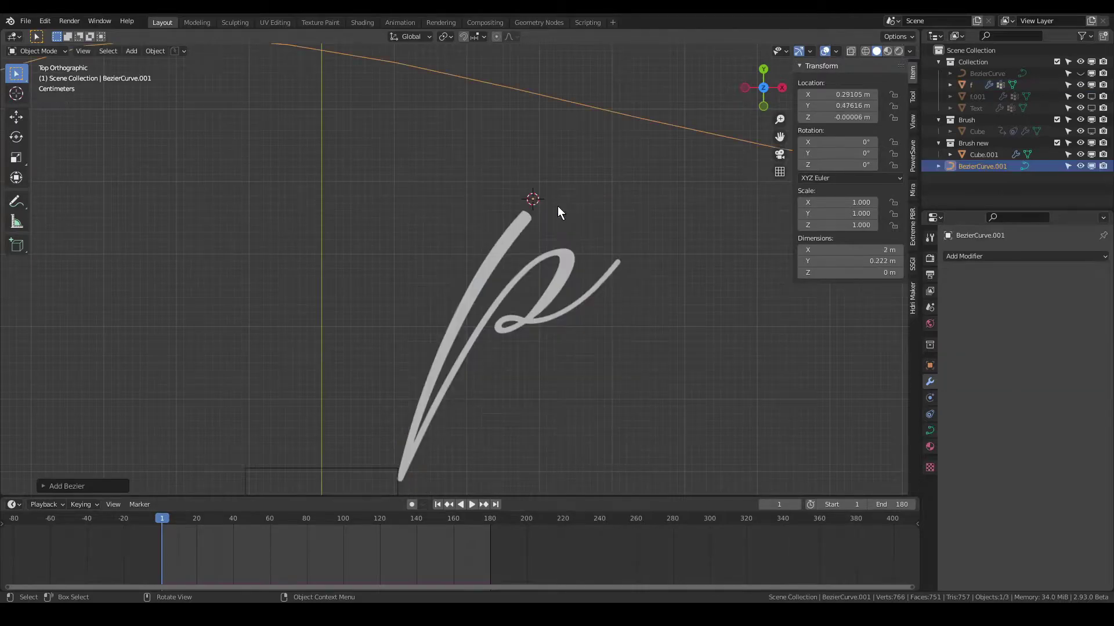
Scale the new Bezier curve down to about 0.08
scroll(499, 264, "down", 5)
middle_click_drag(531, 253, 485, 301, "shift")
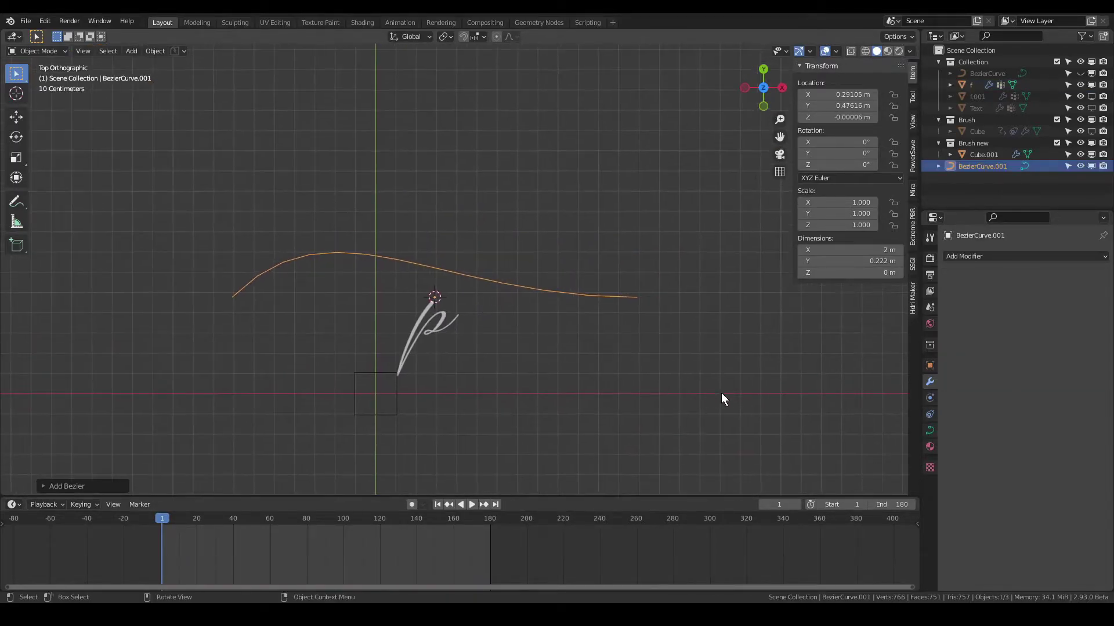
key("s")
left_click(437, 322)
Enter Edit Mode on the new Bezier curve and delete its left control point
scroll(437, 322, "up", 6)
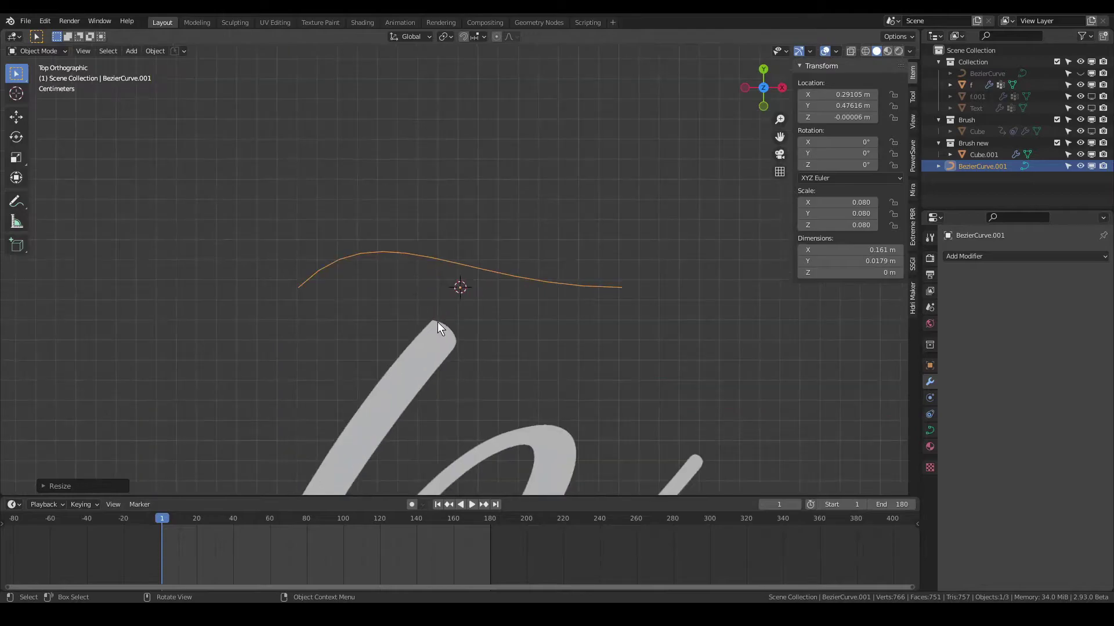
key("ctrl+Tab")
left_click(415, 241)
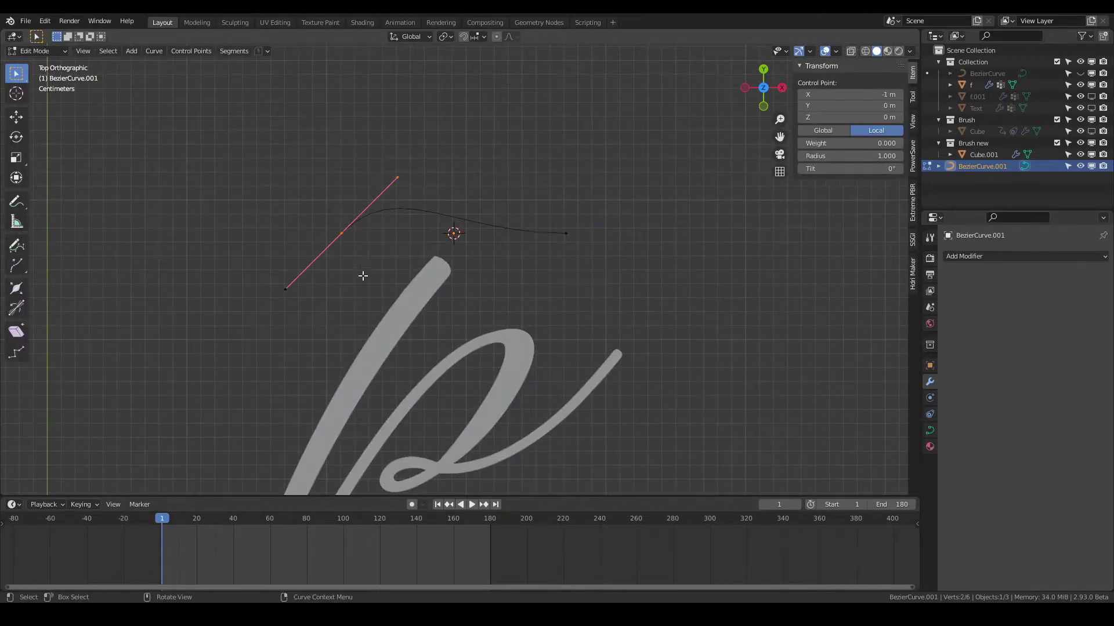
key("x")
left_click(394, 262)
Move the remaining control point to the top of the p's stem and rotate its handles in line with the stroke
key("a")
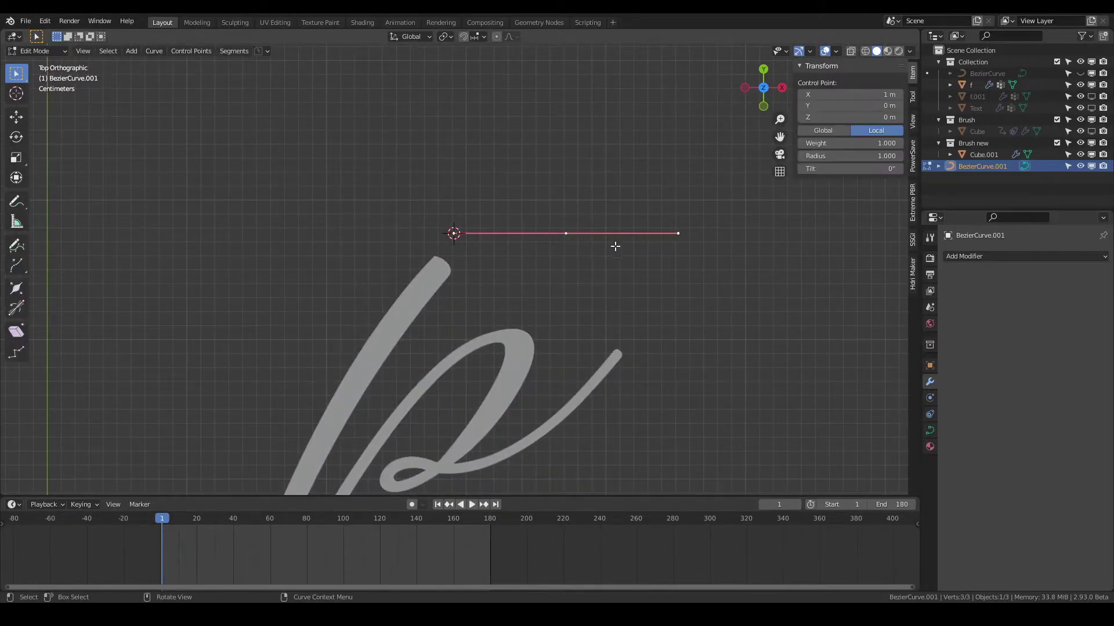
key("g")
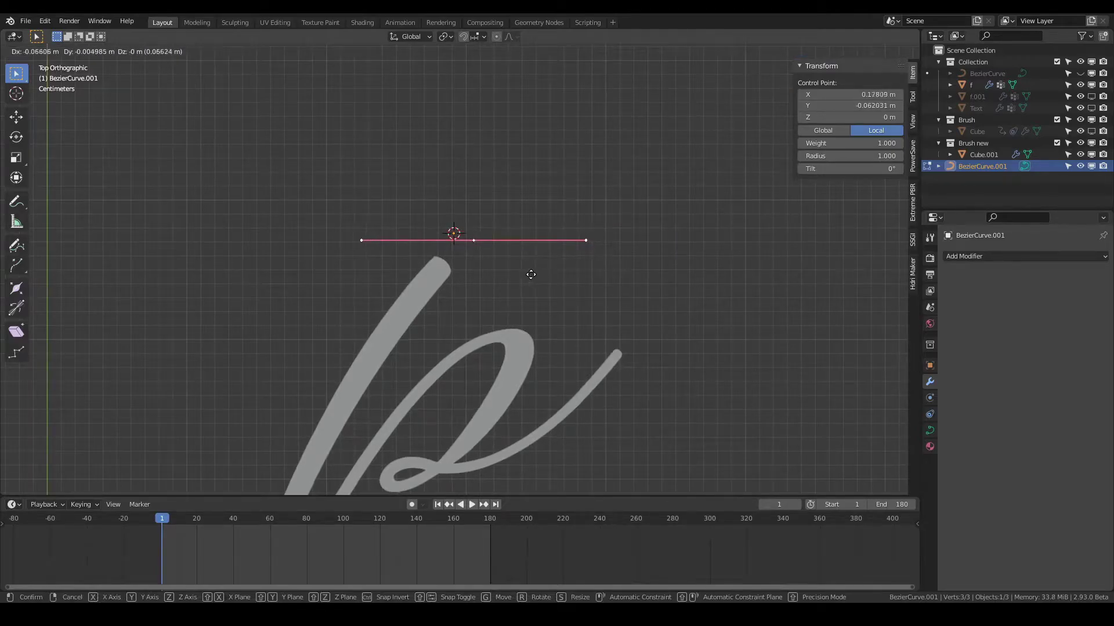
left_click(520, 270)
key("r")
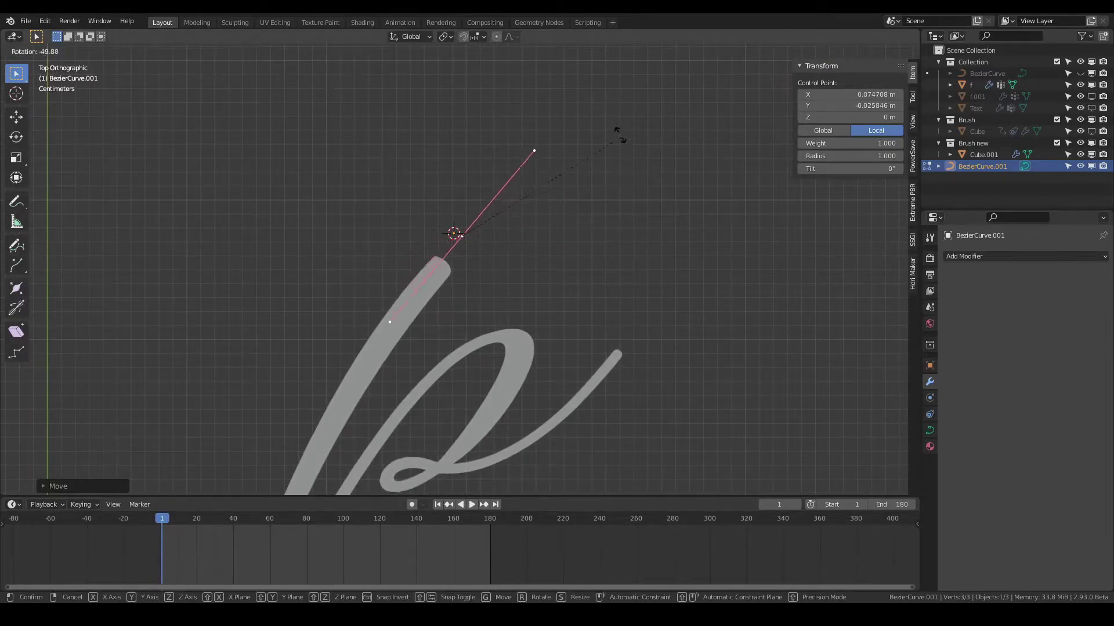
left_click(616, 125)
Extrude a second control point about 0.28 m down along the p's stem
middle_click_drag(491, 300, 570, 188, "shift")
scroll(557, 203, "down", 2)
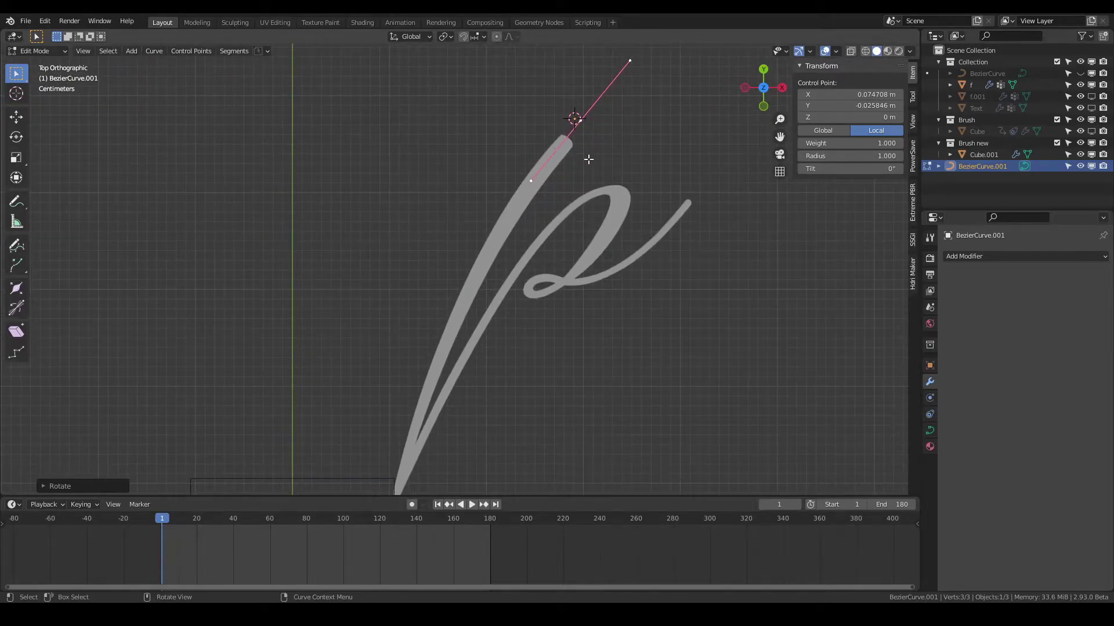
scroll(588, 159, "down", 1)
middle_click_drag(561, 269, 581, 240, "shift")
key("e")
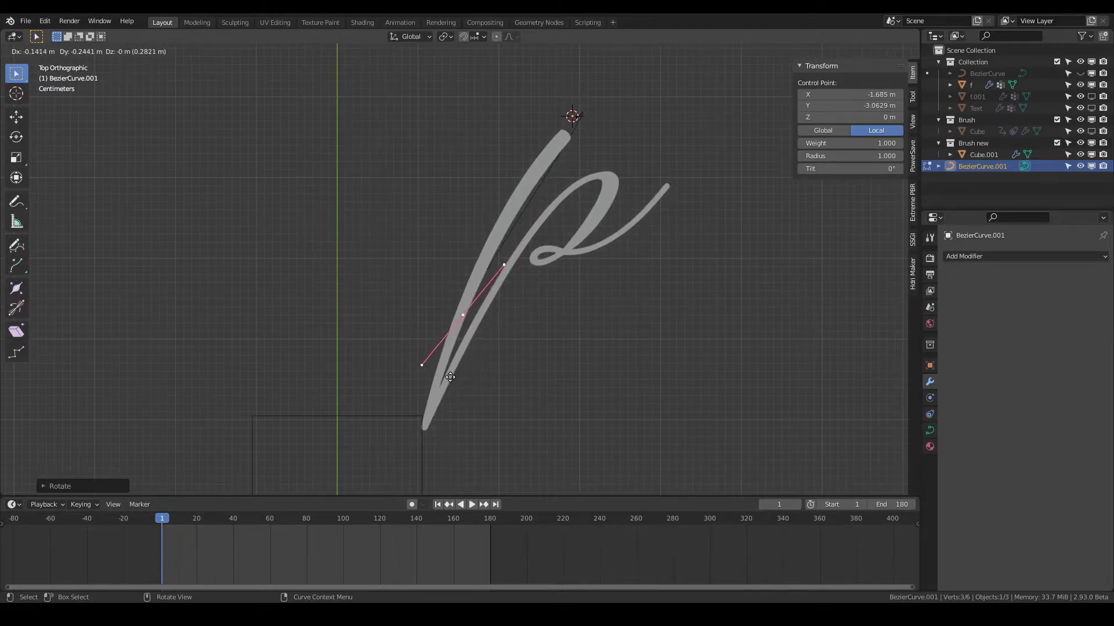
left_click(451, 377)
Rotate the handles of the curve's top control point to adjust the bend along the p's stem
middle_click_drag(615, 132, 592, 219, "shift")
left_click(548, 202)
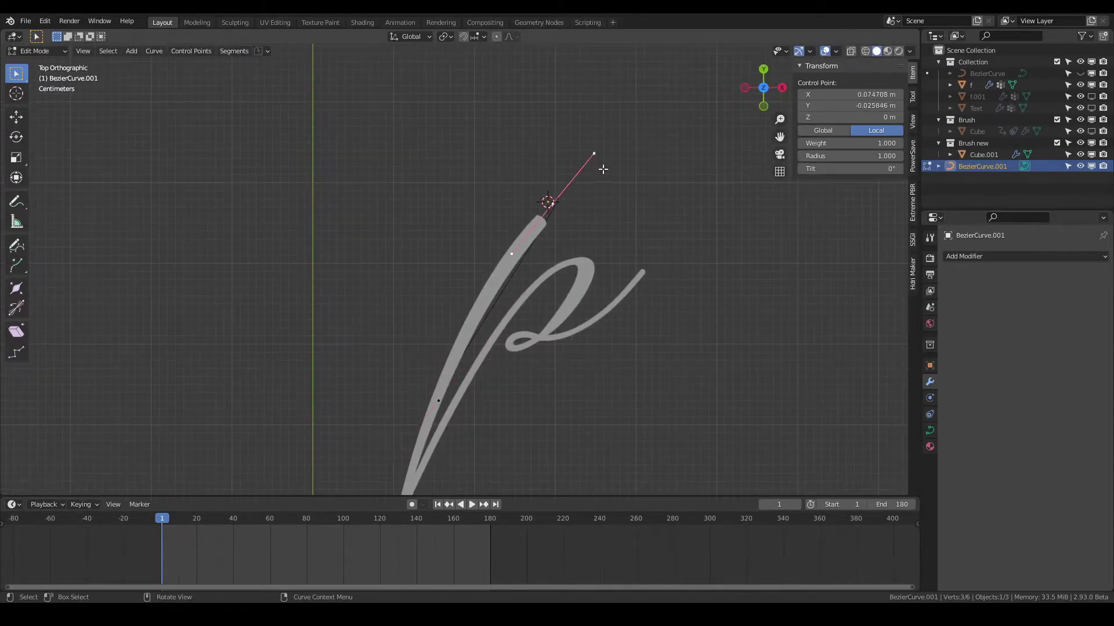
key("r")
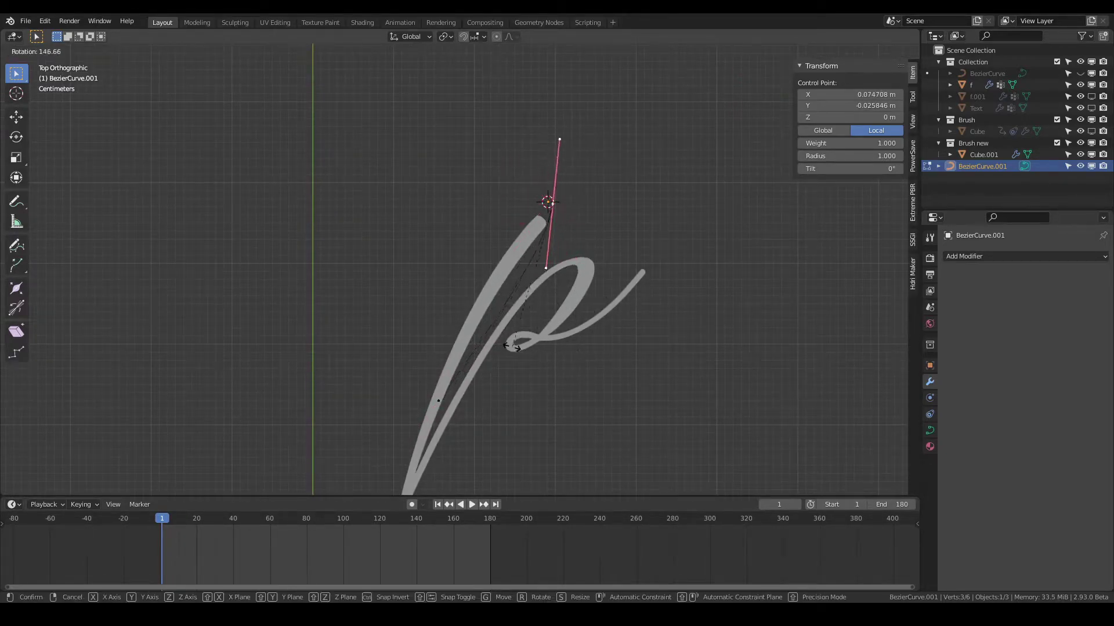
left_click(458, 283)
Switch the viewport to wireframe shading and rotate the second control point's handles in line with the p's stem
middle_click_drag(460, 281, 473, 214, "shift")
key("shift+z")
key("z")
left_click(464, 308)
middle_click_drag(398, 325, 522, 223, "shift")
key("r")
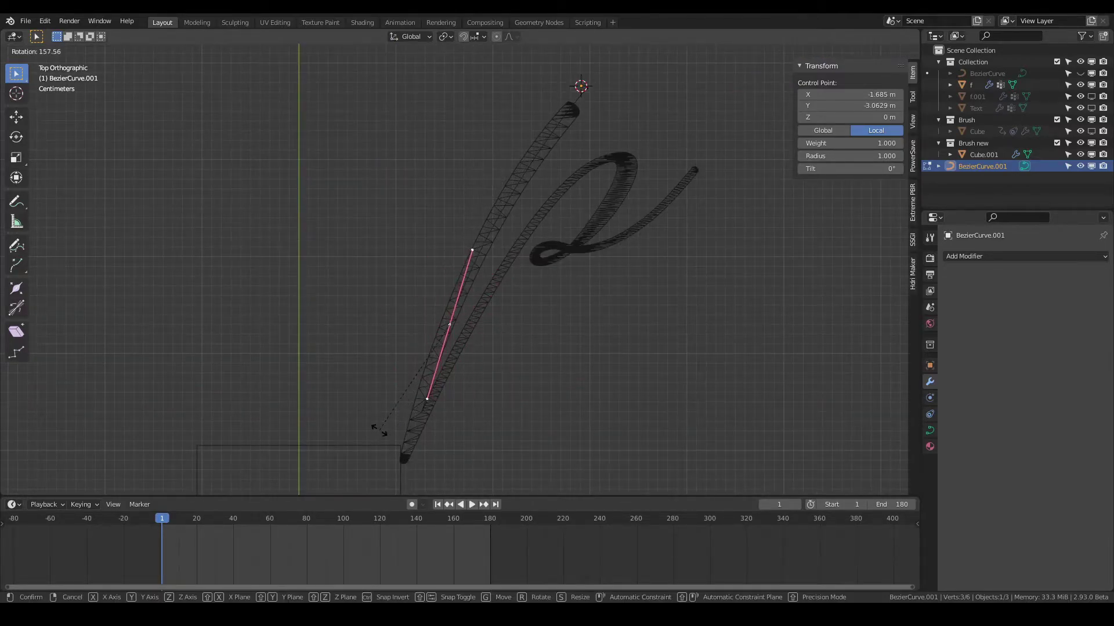
left_click(377, 429)
Fine-tune the second control point's rotation and move it to about X -1.75 m, Y -3.09 m local, inside the stem stroke
middle_click_drag(378, 428, 601, 298, "shift")
key("r")
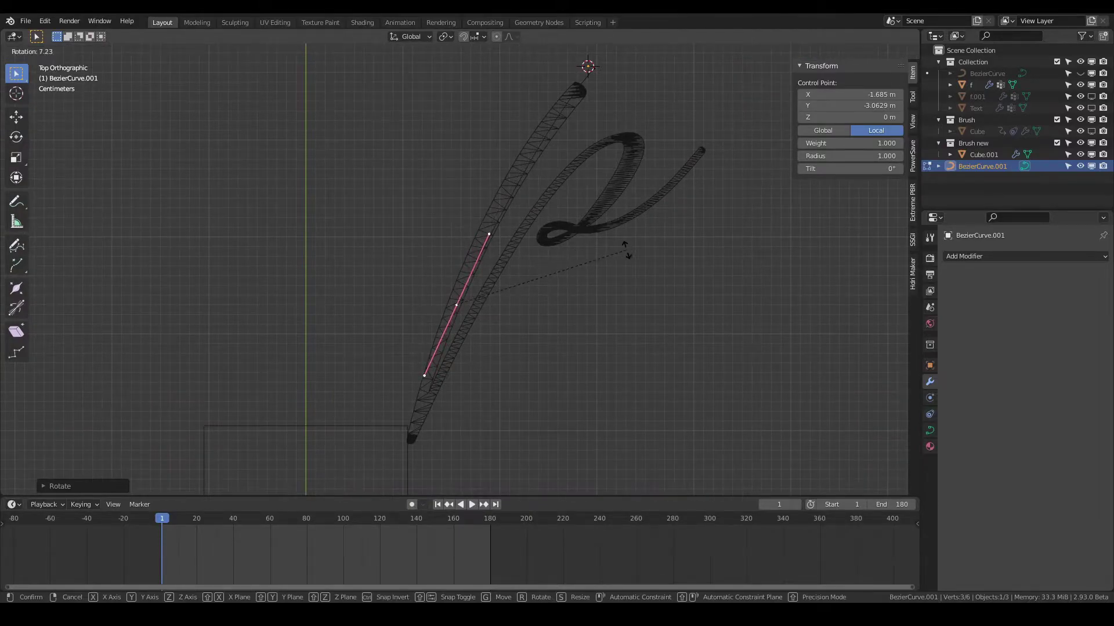
left_click(622, 240)
key("g")
left_click(572, 258)
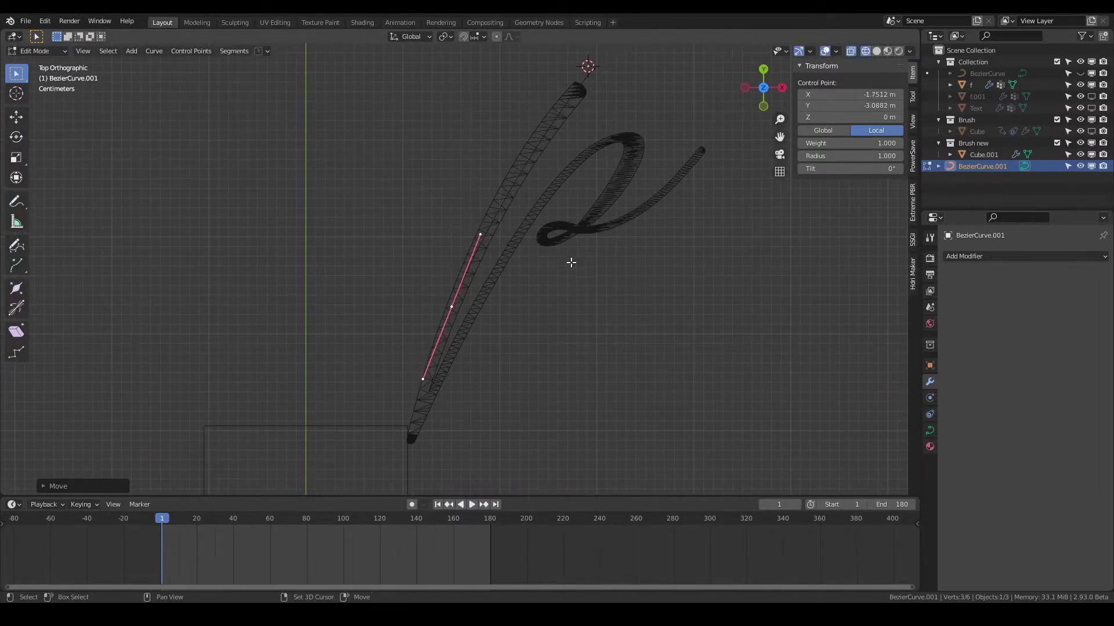
Extrude a third control point about 0.12 m down to near the lower tip of the p's stem
middle_click_drag(571, 259, 565, 187, "shift")
scroll(445, 293, "up", 2)
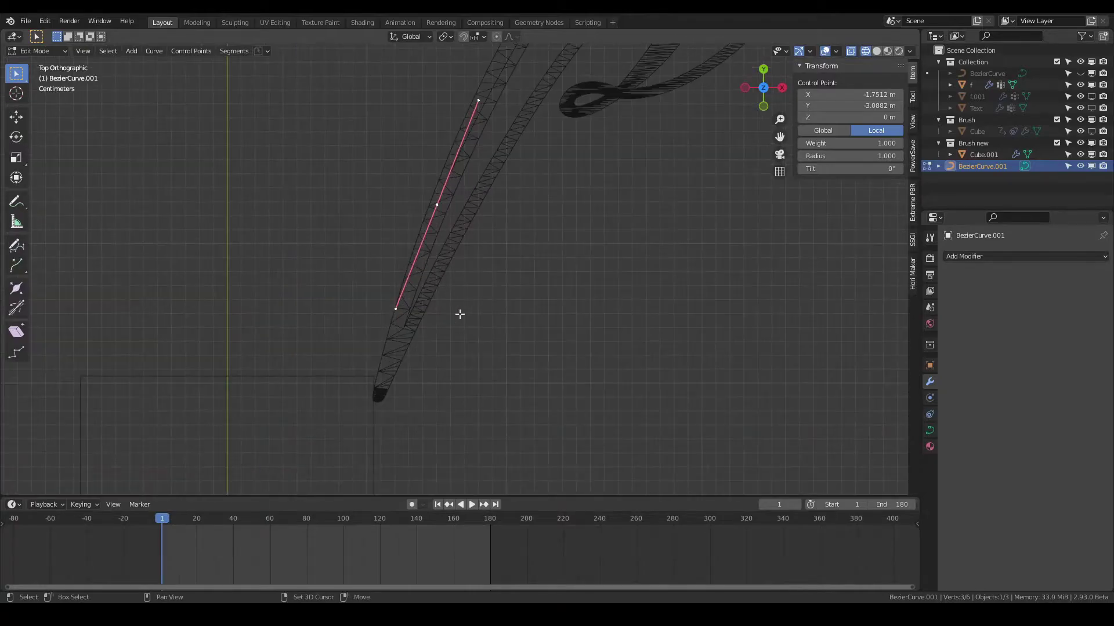
middle_click_drag(455, 308, 461, 322, "shift")
key("e")
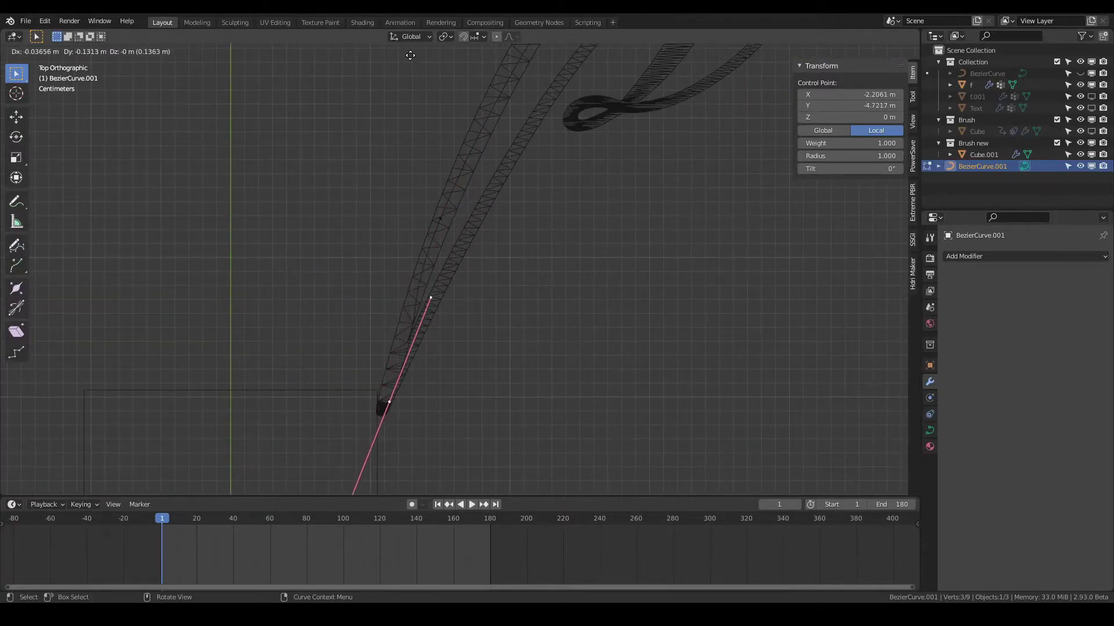
left_click(407, 481)
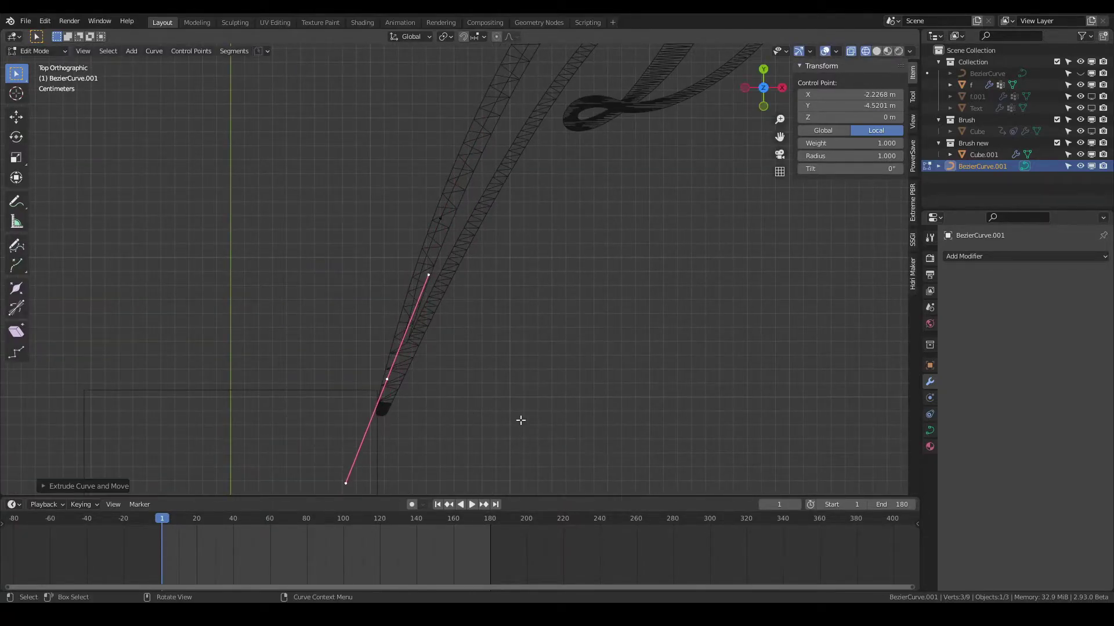
Shrink and rotate the third control point's handles across the stem, placing it at the stem's tip, about X -2.26 m, Y -4.78 m local
key("s")
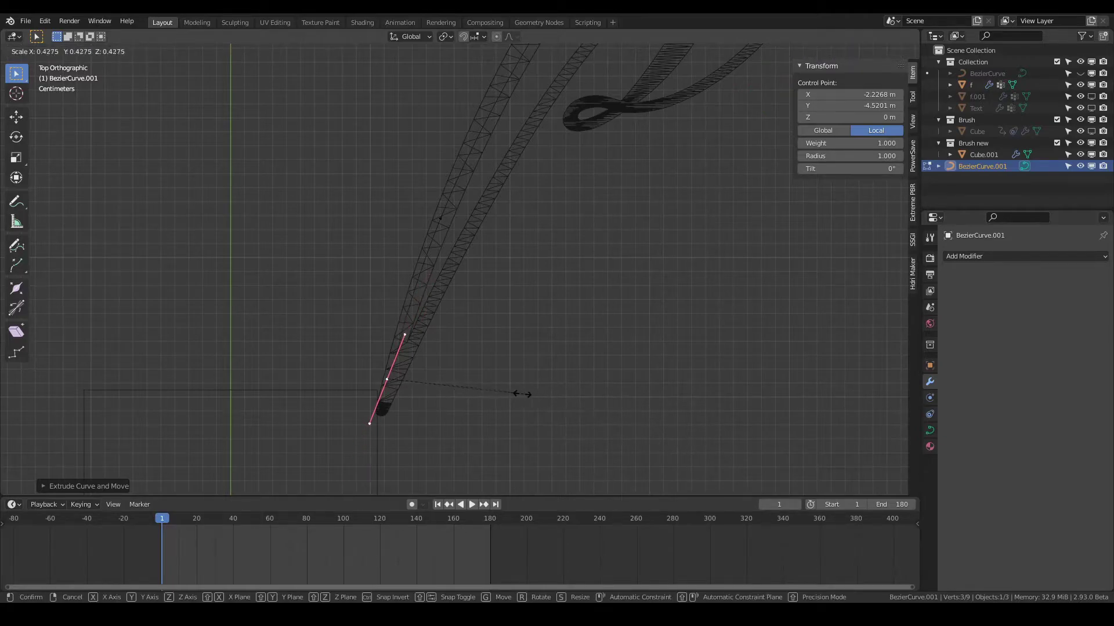
left_click(483, 398)
key("r")
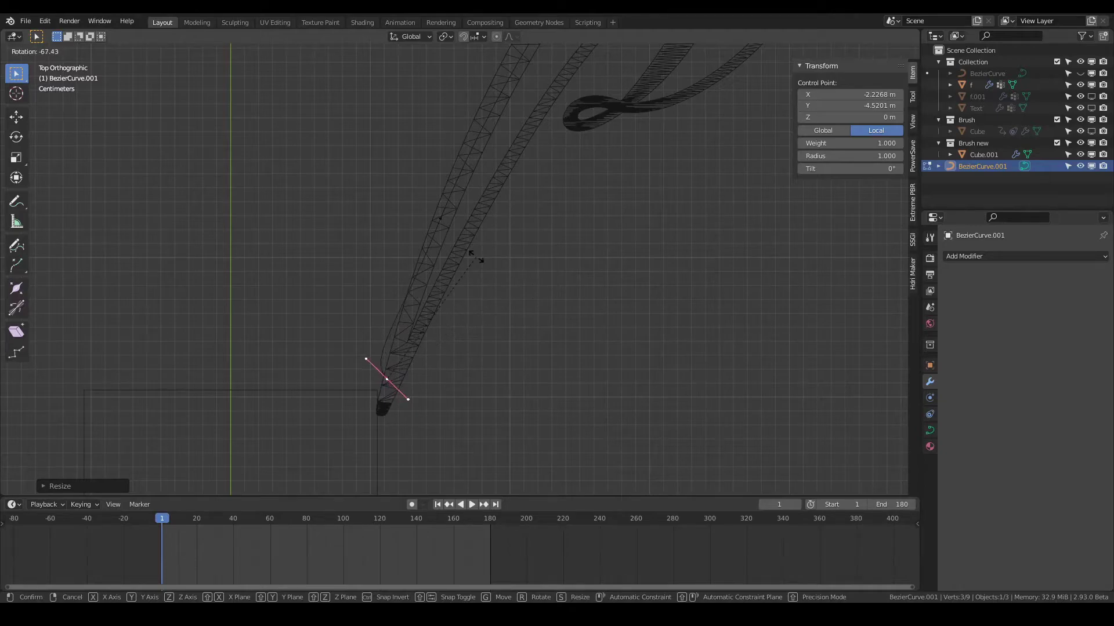
left_click(424, 258)
key("g")
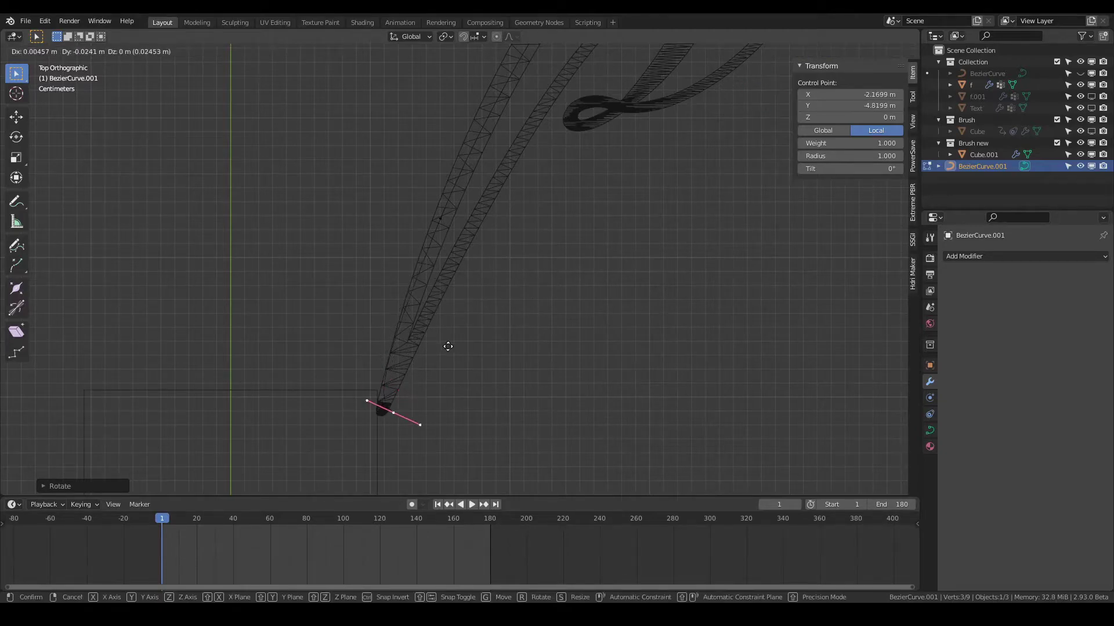
left_click(438, 342)
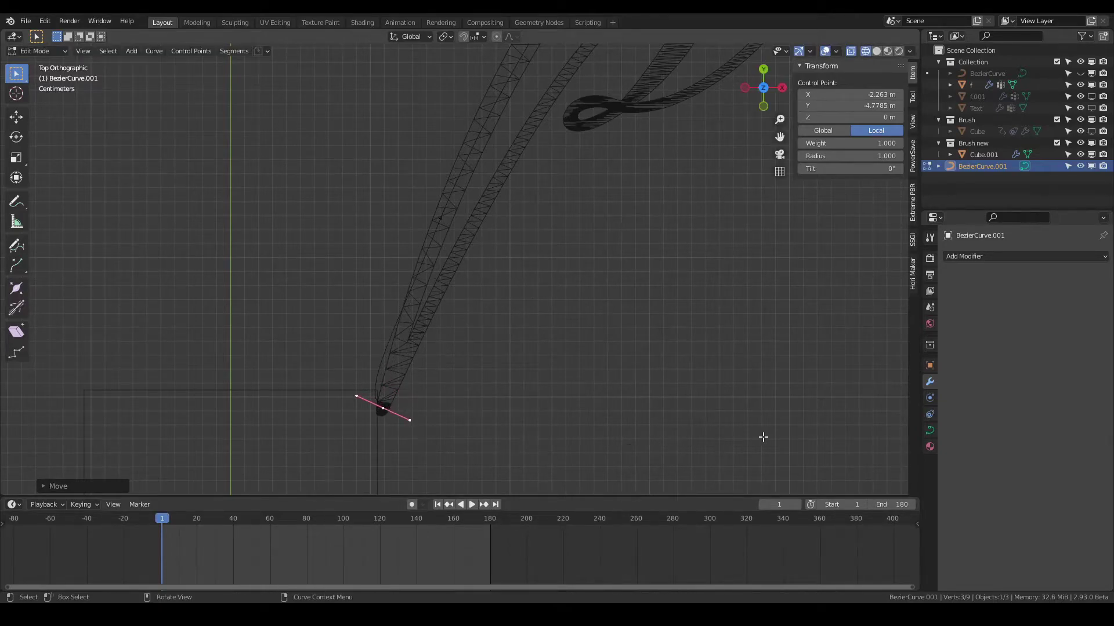
key("s")
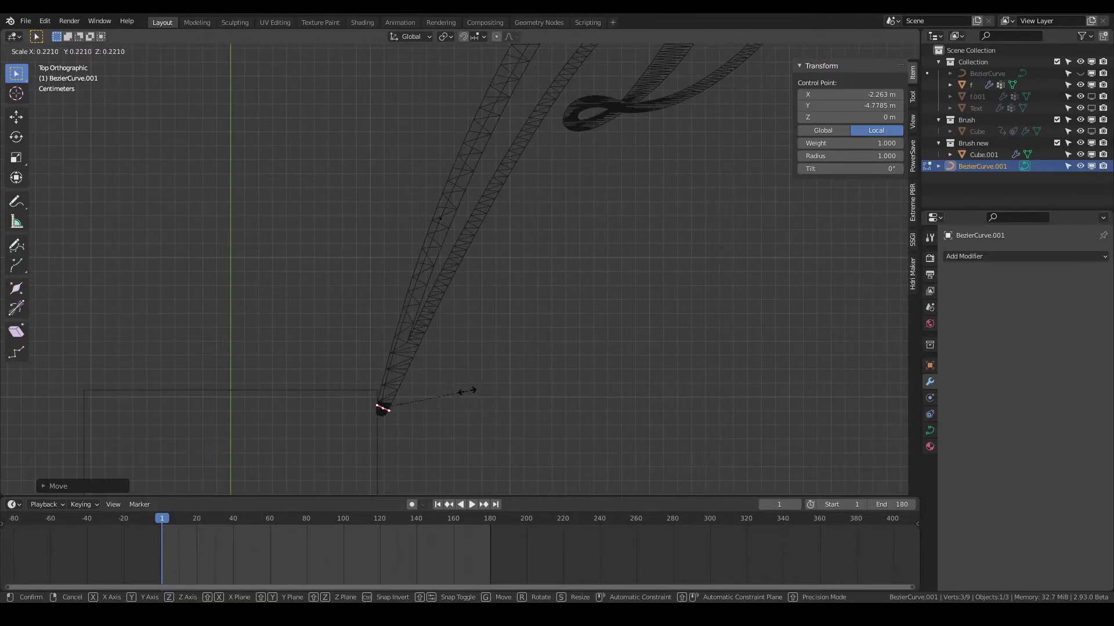
left_click(456, 392)
Extrude a fourth control point up the p's return stroke to about X -1.39 m, Y -3.05 m local, with enlarged handles rotated along the stroke
scroll(466, 409, "up", 1)
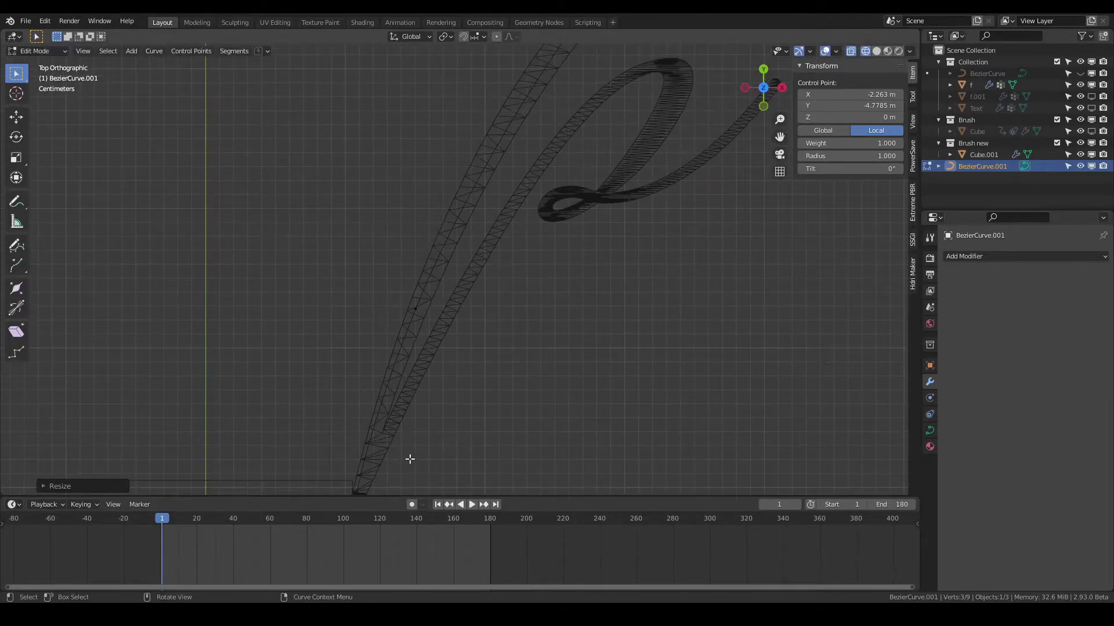
scroll(415, 378, "down", 2)
key("e")
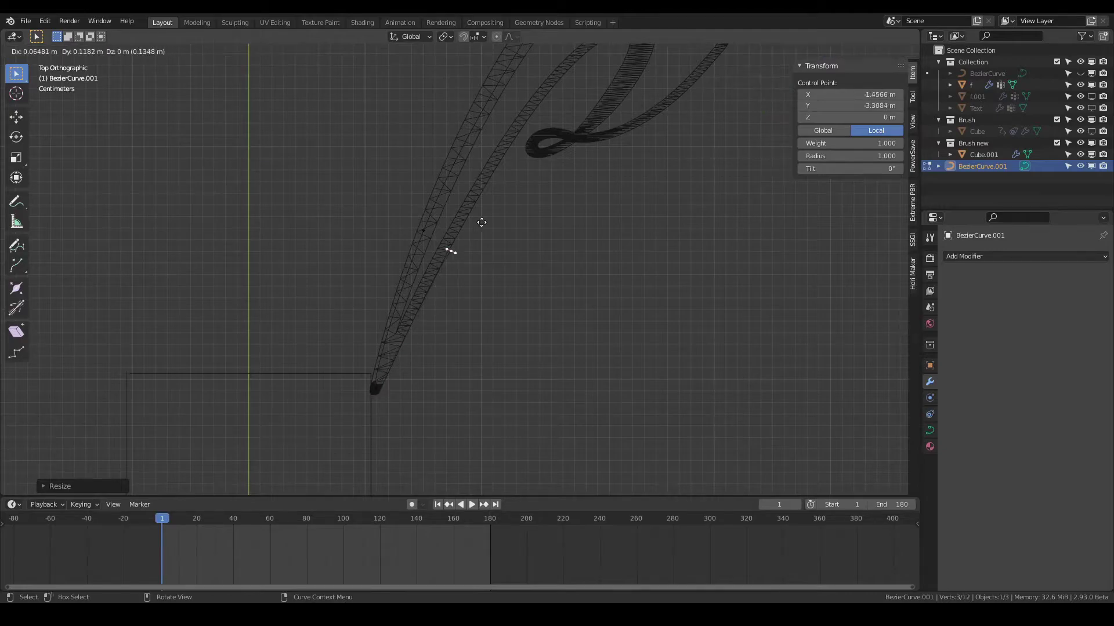
left_click(484, 203)
key("s")
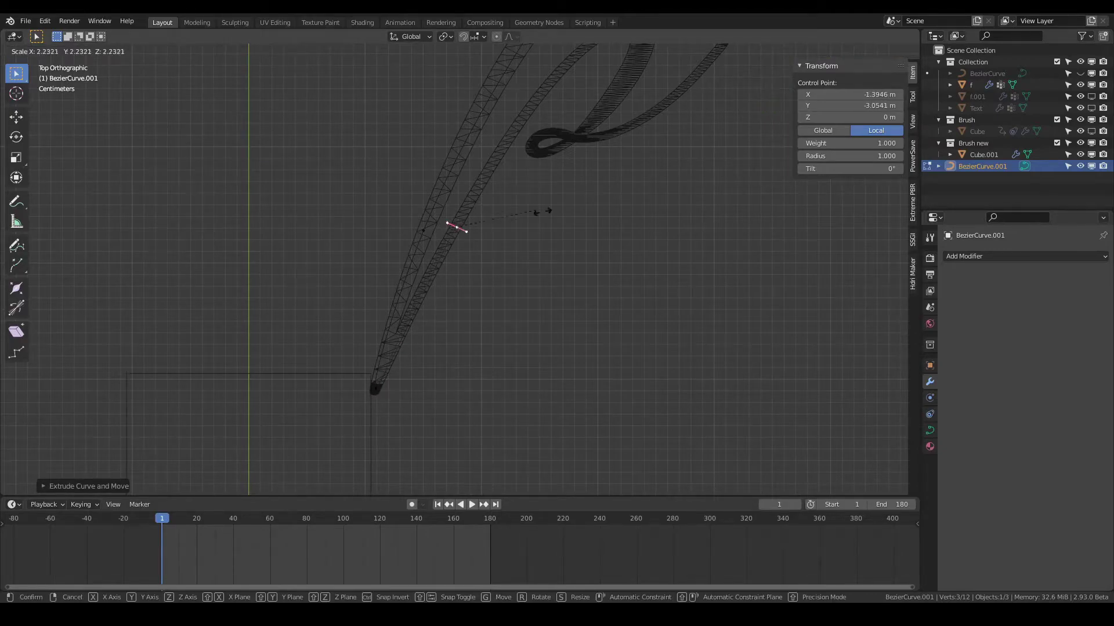
left_click(680, 286)
key("r")
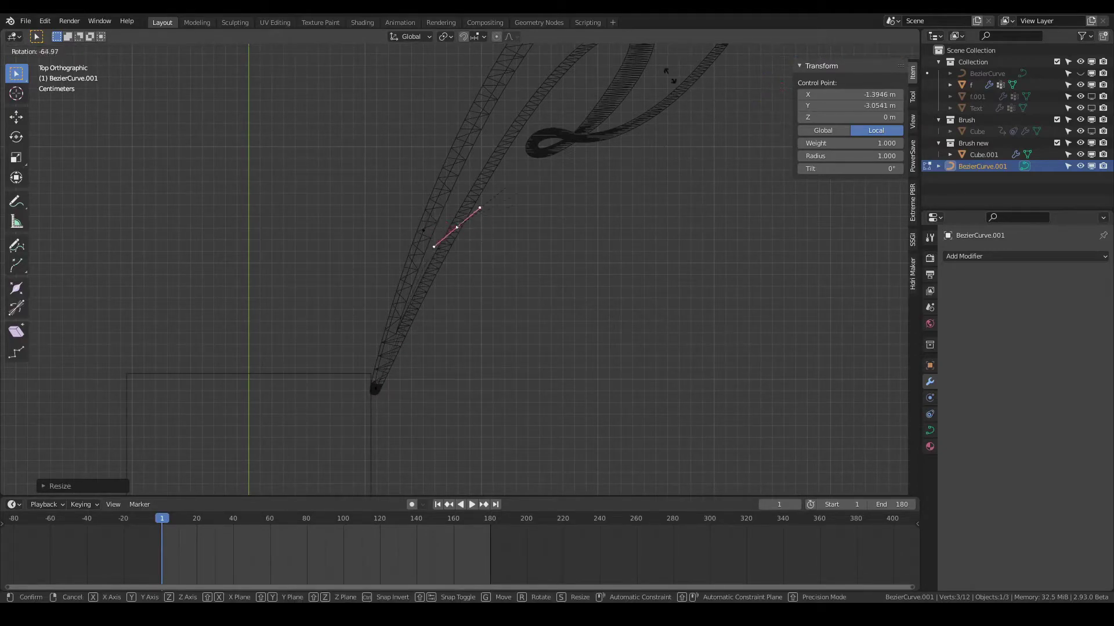
left_click(645, 485)
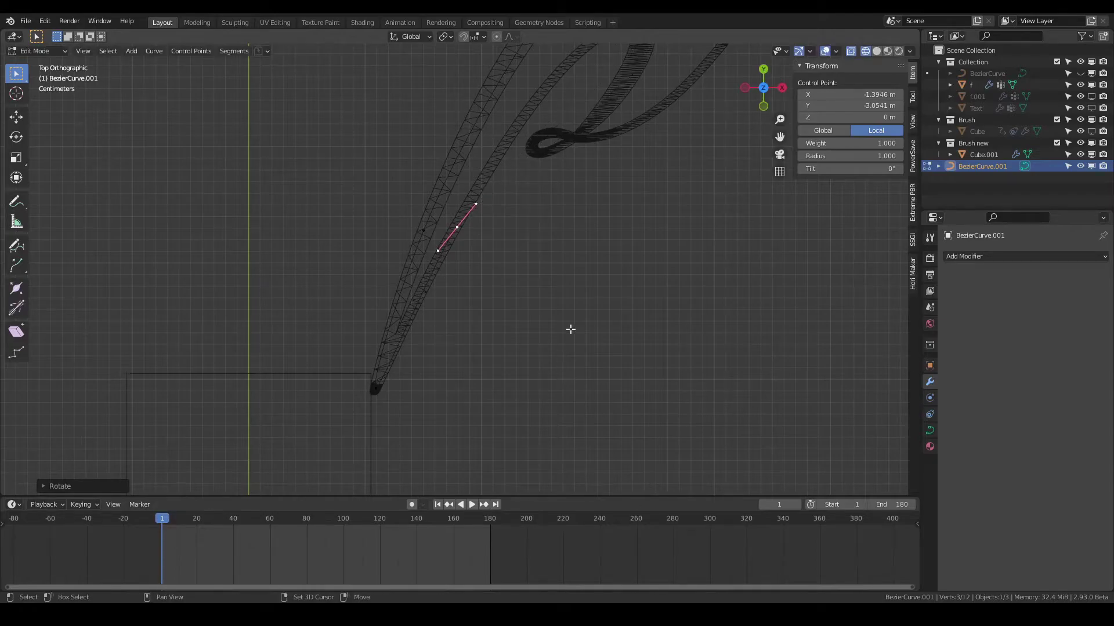
Leave curve editing and switch the viewport back to solid shading, viewing the p from an oblique angle
middle_click_drag(570, 328, 547, 373, "shift")
key("Tab")
mouse_move(497, 291)
middle_mouse_down()
mouse_move(487, 266)
mouse_move(456, 282)
mouse_move(614, 291)
mouse_move(567, 378)
middle_mouse_up()
key("g")
key("z")
key("Escape")
scroll(413, 340, "up", 2)
middle_click_drag(361, 328, 402, 345, "shift")
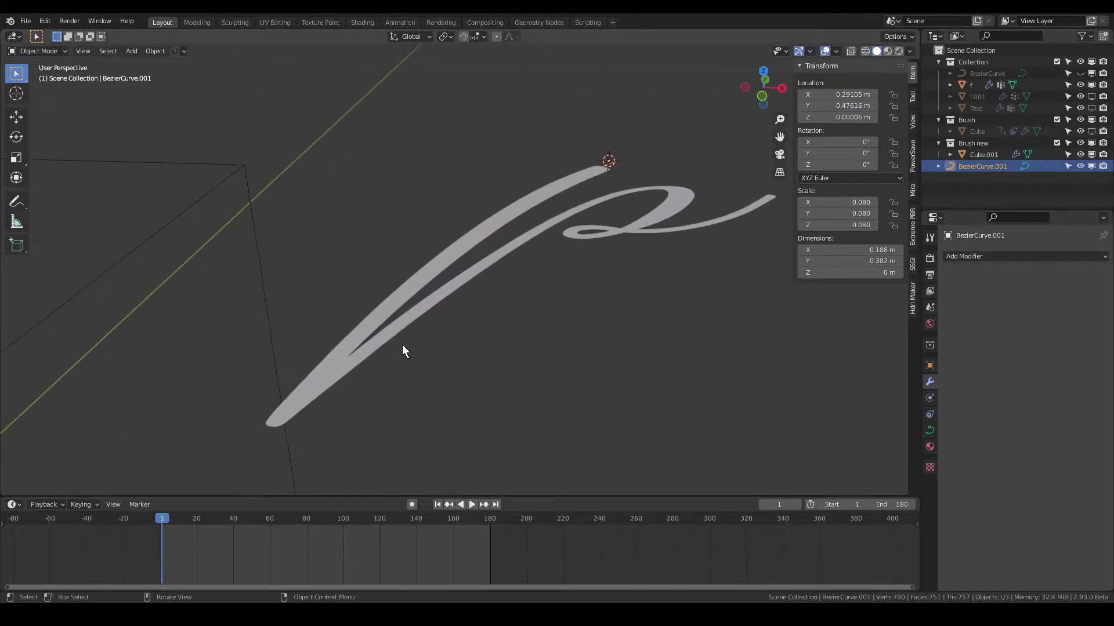
Raise the curve about 0.006 m along Z above the letter
key("g")
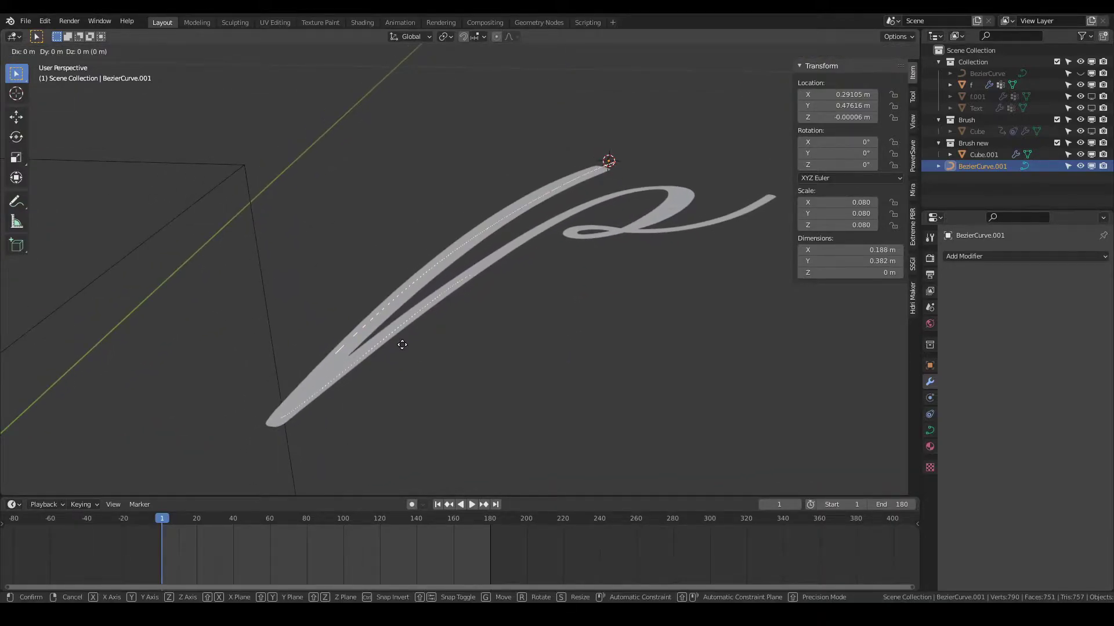
key("z")
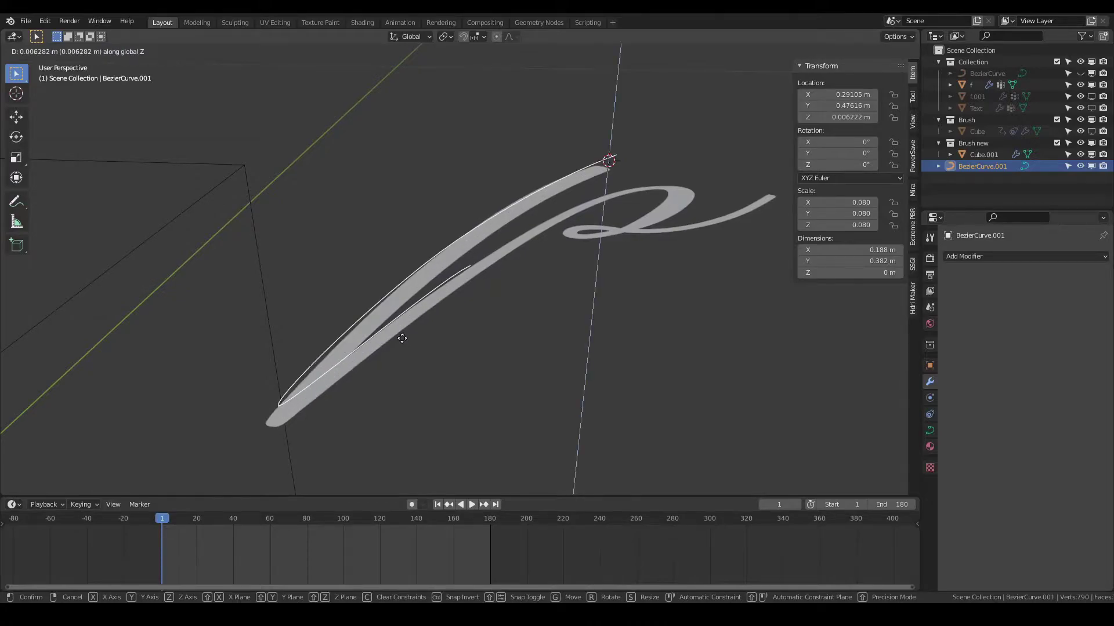
left_click(402, 339)
In top view, extrude a fifth control point to about X 0.16 m, Y -1.00 m local on the bowl's top, rotating its handles along the bend
key("KP_7")
key("ctrl+Tab")
left_click(429, 328)
scroll(415, 325, "down", 4)
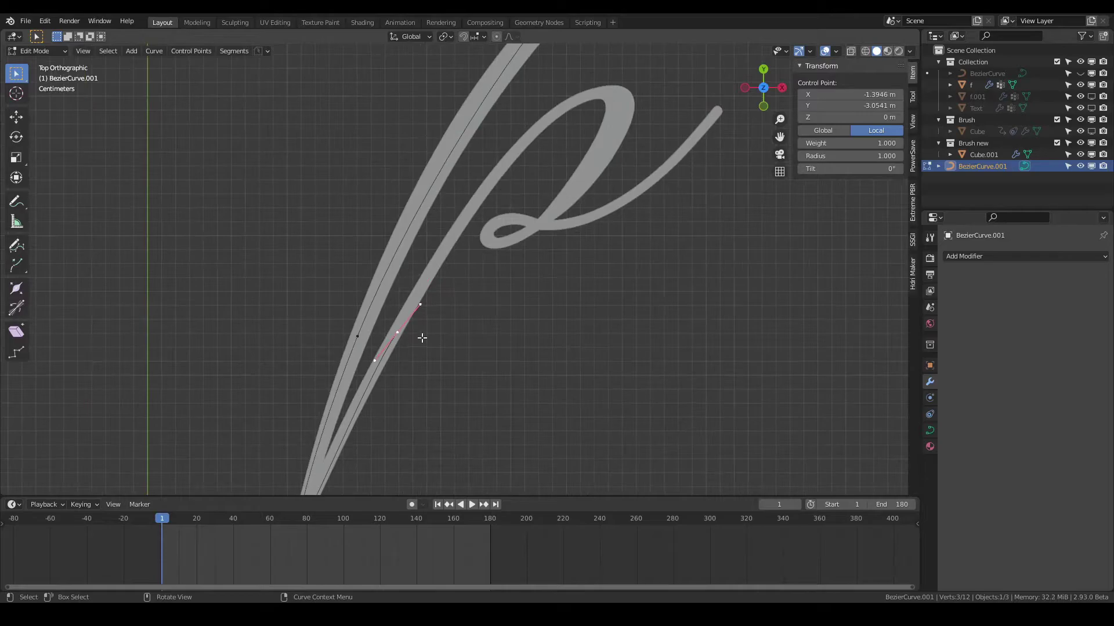
key("e")
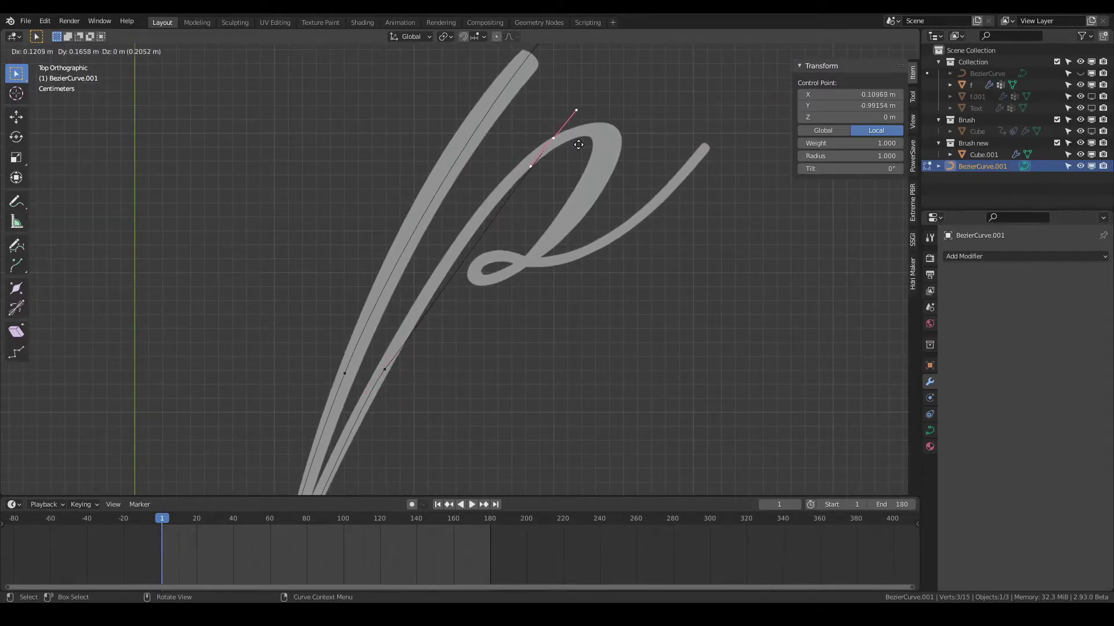
left_click(582, 145)
key("r")
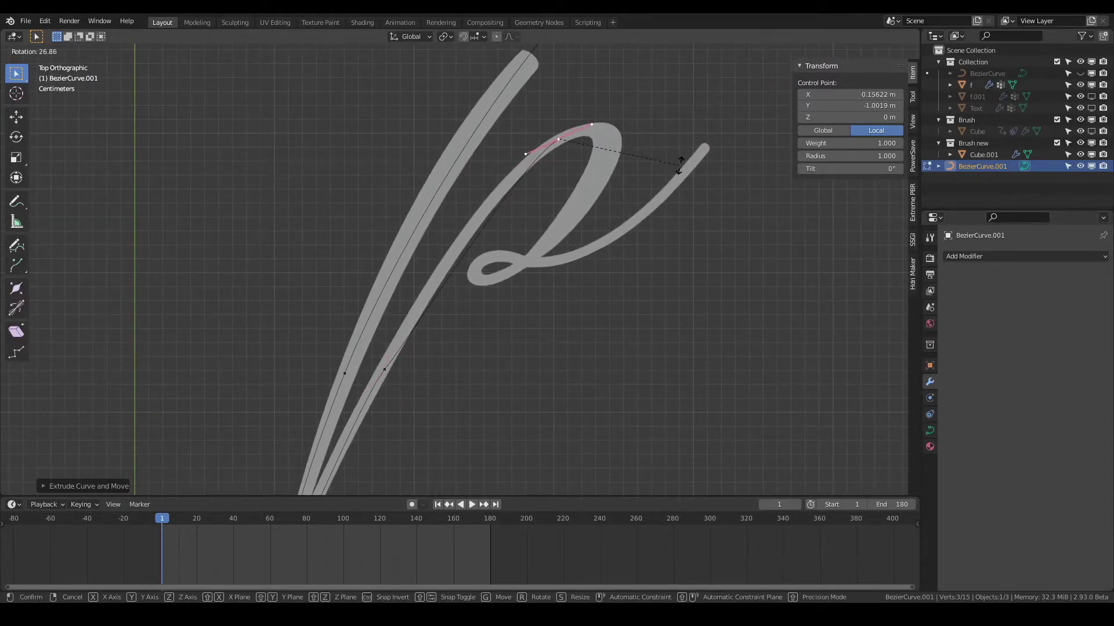
left_click(681, 172)
Readjust the rotation of the fourth control point's handles to follow the p's return stroke
middle_click_drag(681, 172, 617, 222, "shift")
left_click(383, 398)
key("r")
left_click(424, 380)
Add control points on the bowl's outer side and on the small loop's underside, about X -0.33 m, Y -2.21 m local, with handles rotated along the stroke
left_click(565, 250)
key("r")
left_click(637, 228)
key("g")
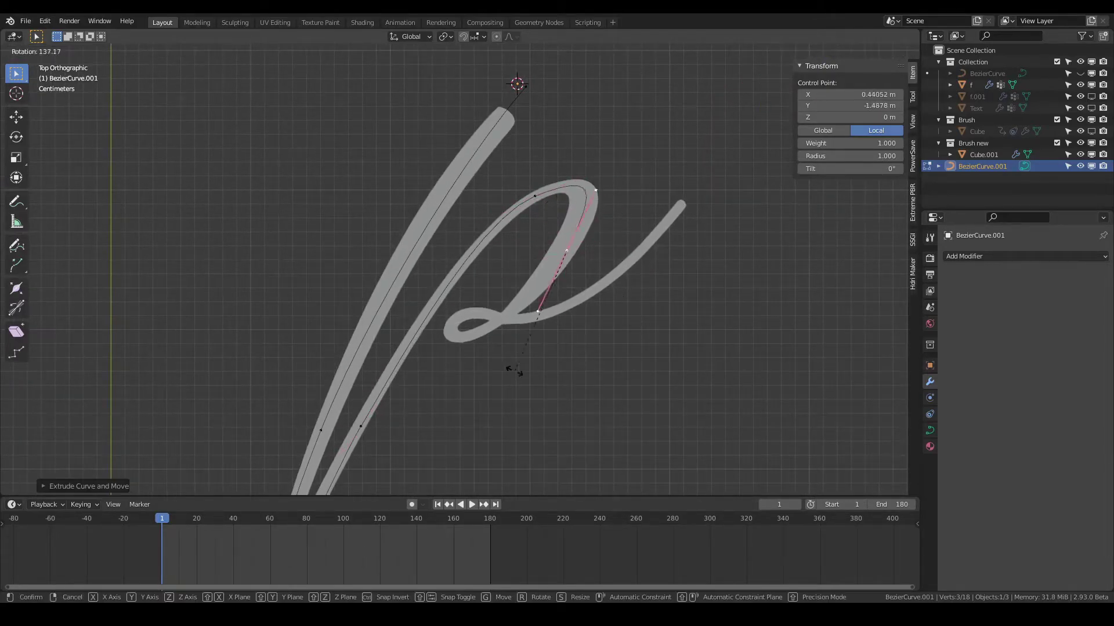
left_click(447, 366)
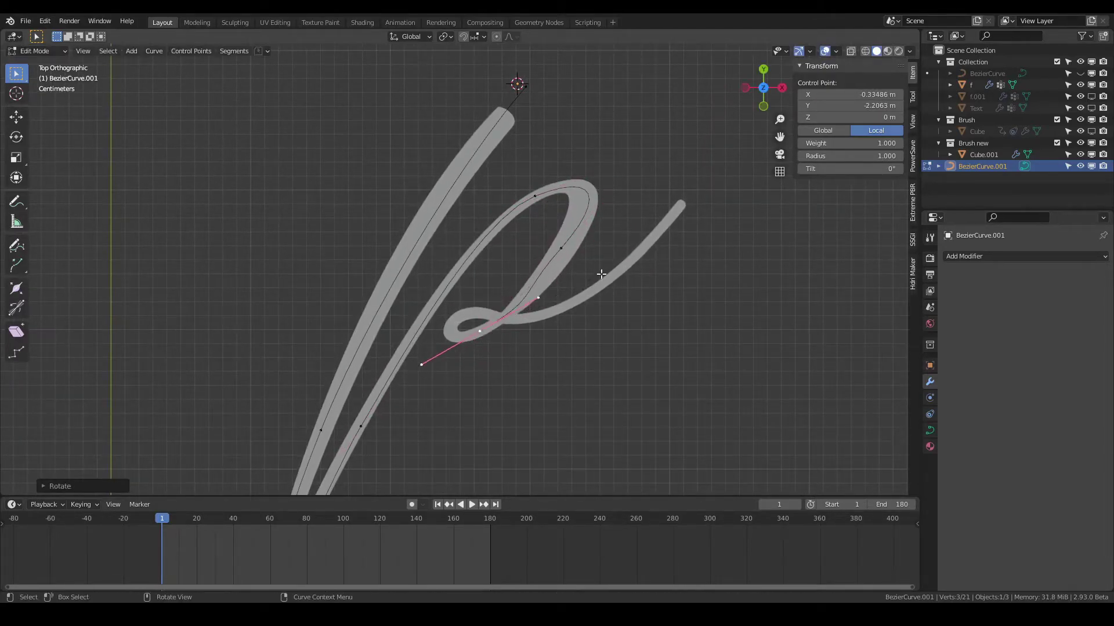
Add an eighth control point on the small loop's upper side and scale down the handles of both loop points
right_click(462, 319, "ctrl")
key("g")
left_click(463, 320)
key("g")
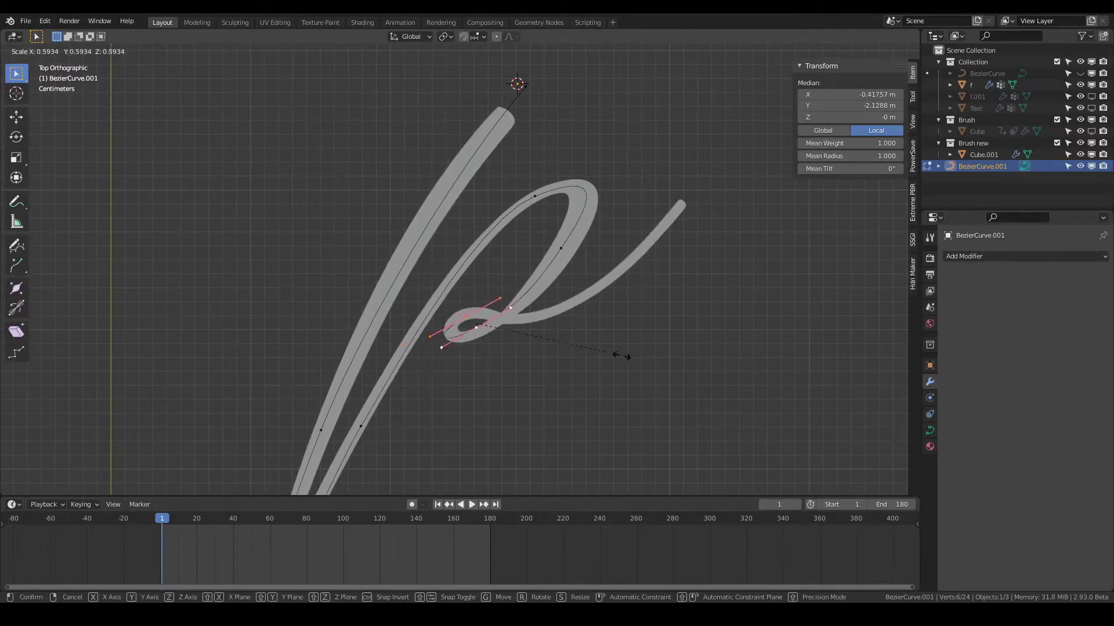
left_click(486, 331)
Extrude a ninth control point to the loop's crossing, about X -0.03 m, Y -2.09 m local, and fit its handles to the tail stroke
key("e")
left_click(472, 315)
key("r")
left_click(490, 303)
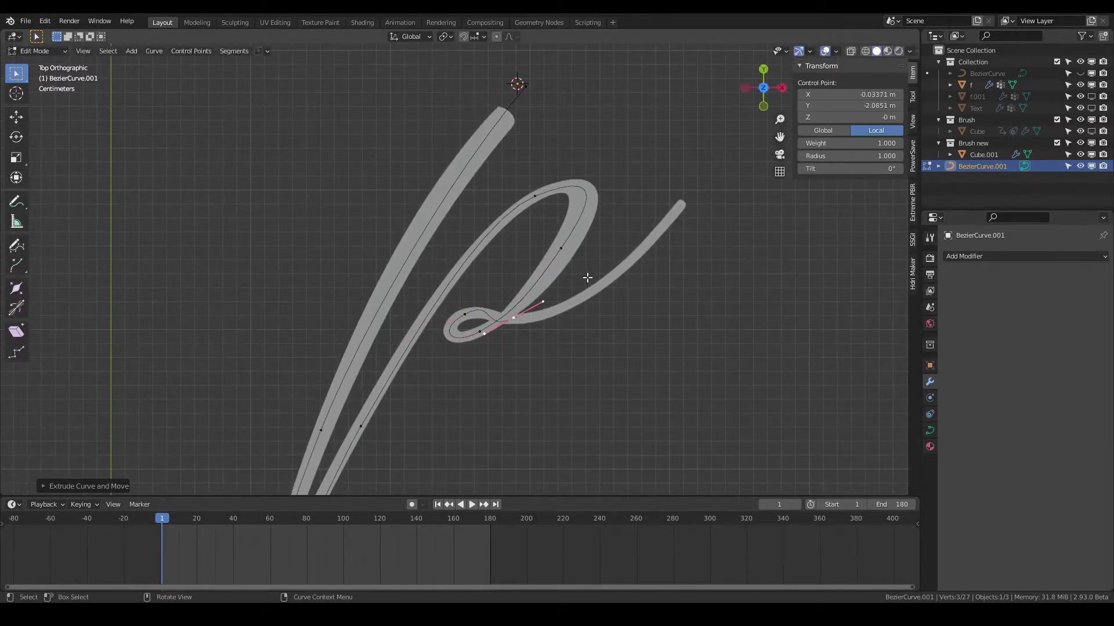
key("s")
left_click(591, 292)
Extrude a tenth control point to the end of the p's tail, rotating and scaling its handles along the stroke
key("e")
left_click(685, 201)
key("r")
left_click(785, 257)
key("s")
left_click(181, 231)
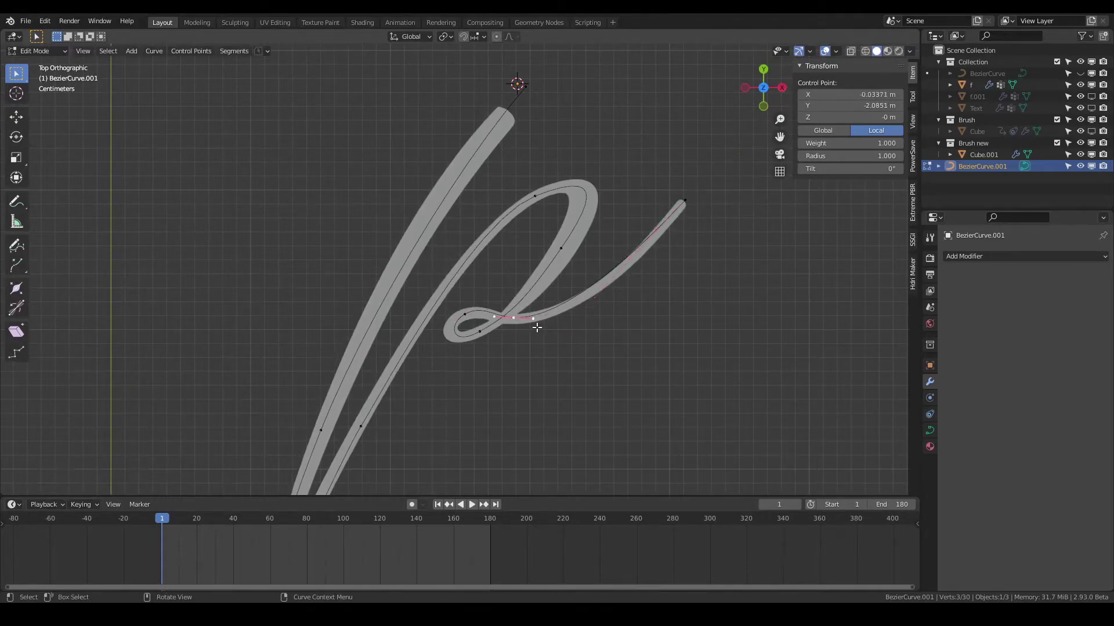
Extend the ninth control point's outer handle to about X 0.44 m, Y -2.04 m local along the tail, and return to Object Mode
left_click_drag(566, 311, 569, 316)
key("ctrl+Tab")
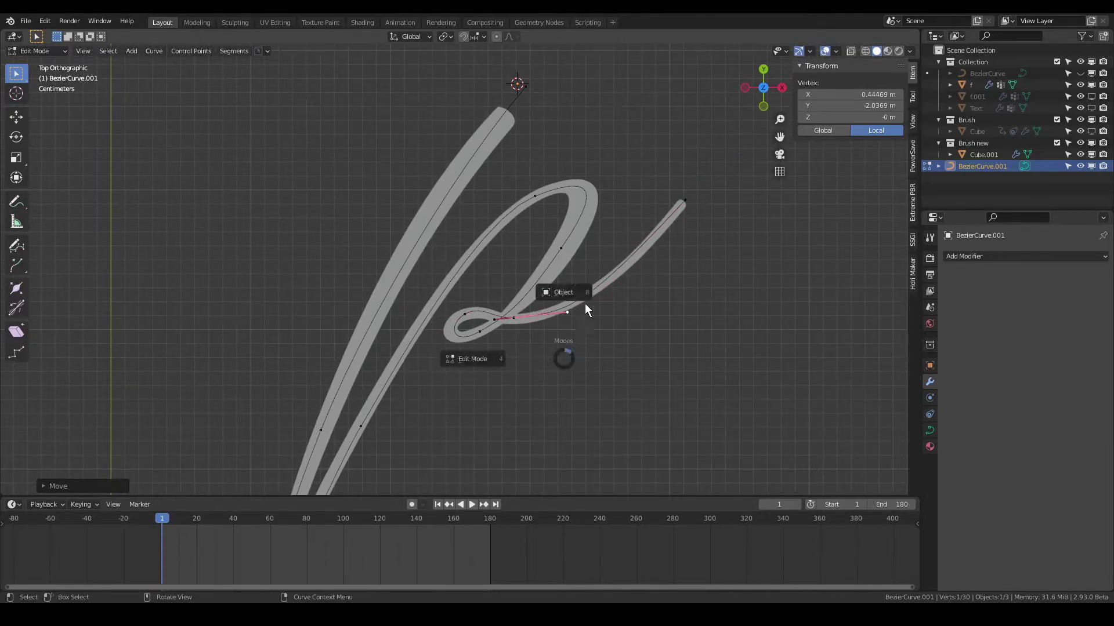
left_click(566, 292)
Set the curve object's Z location to 0 m
scroll(610, 225, "down", 5)
scroll(551, 304, "up", 4)
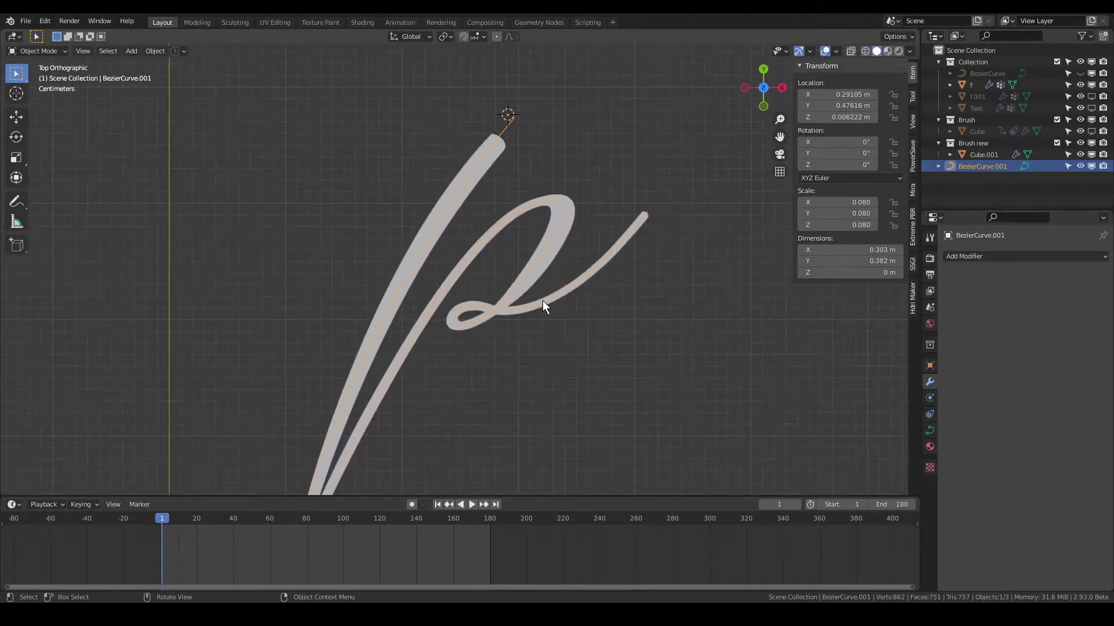
middle_click_drag(481, 384, 484, 248)
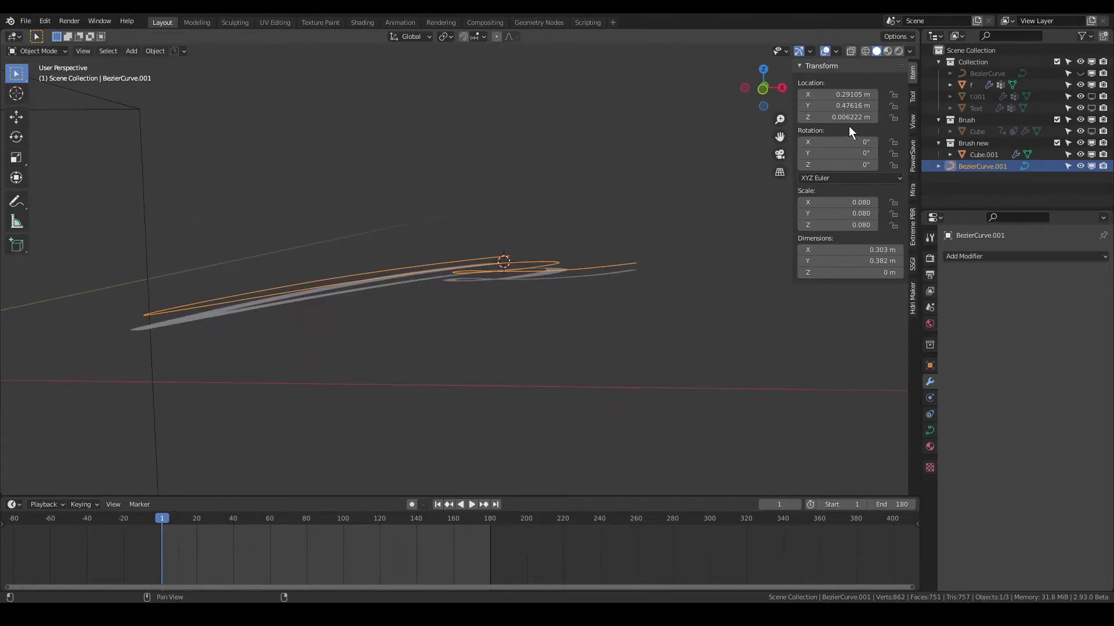
left_click_drag(845, 117, 845, 117)
type("0")
key("Return")
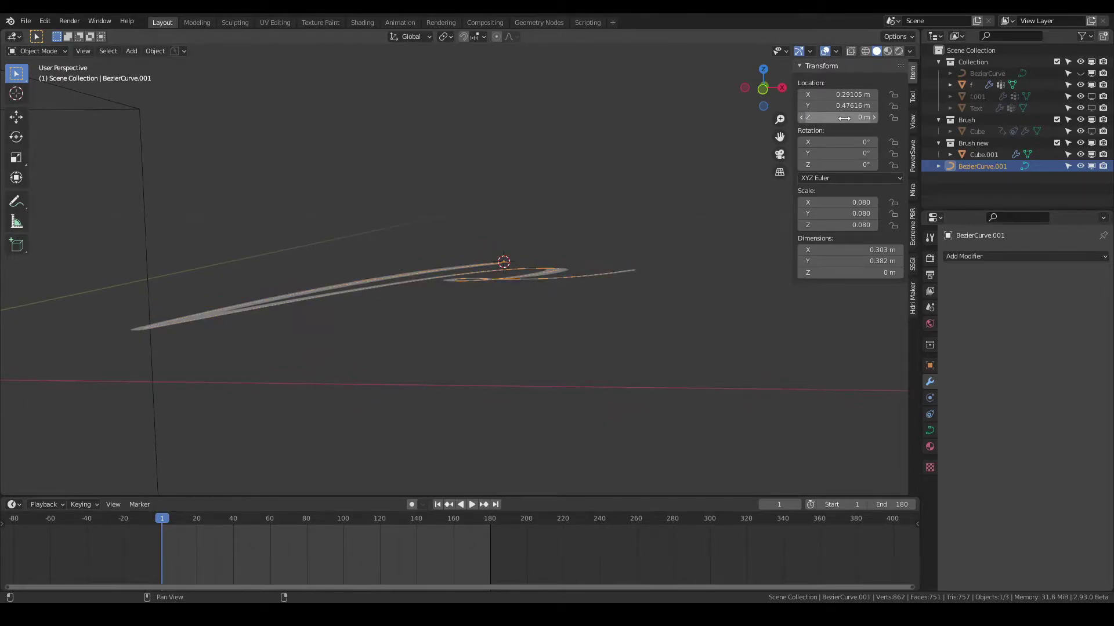
In top view, move the brush cube onto the p's bowl at about X 0.338 m, Y 0.383 m
key("KP_7")
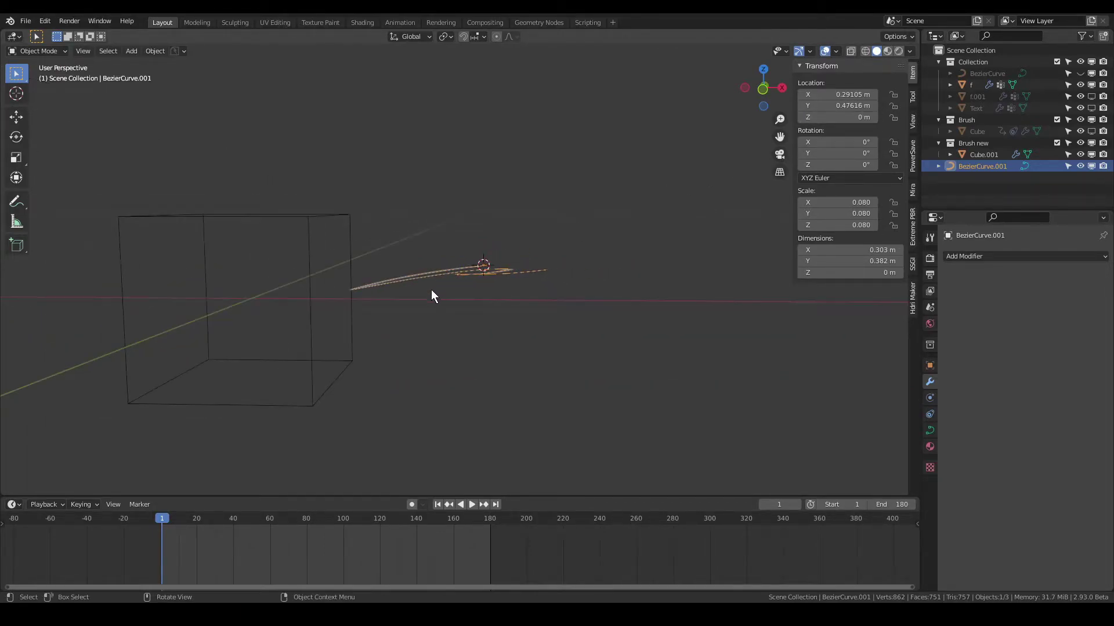
scroll(430, 290, "down", 3)
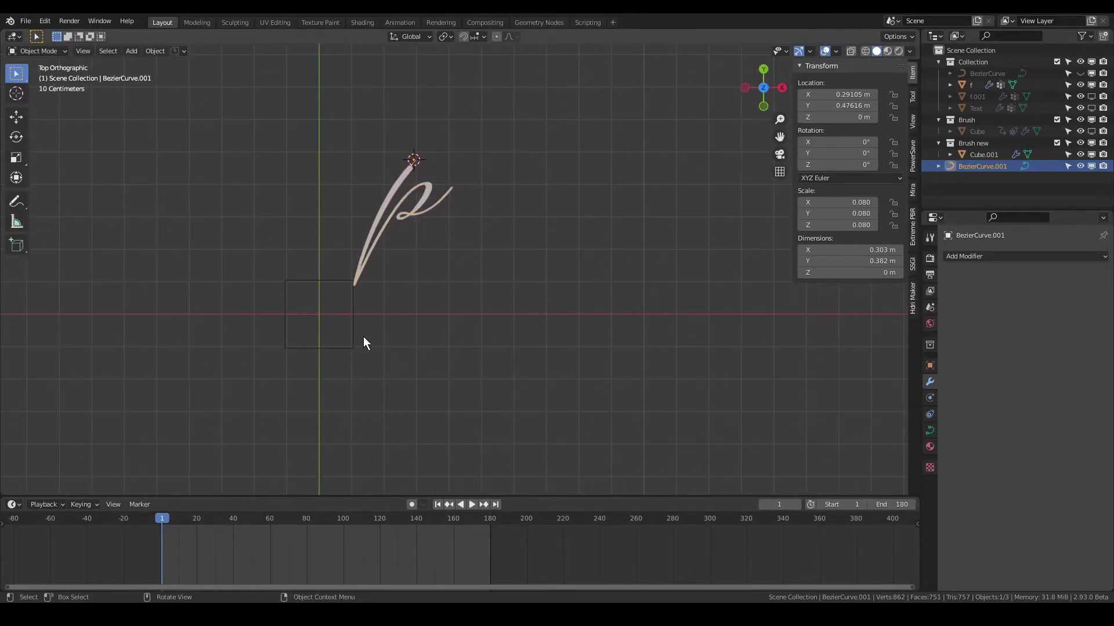
left_click(347, 323)
scroll(346, 323, "up", 4)
middle_click_drag(315, 326, 318, 390, "shift")
key("g")
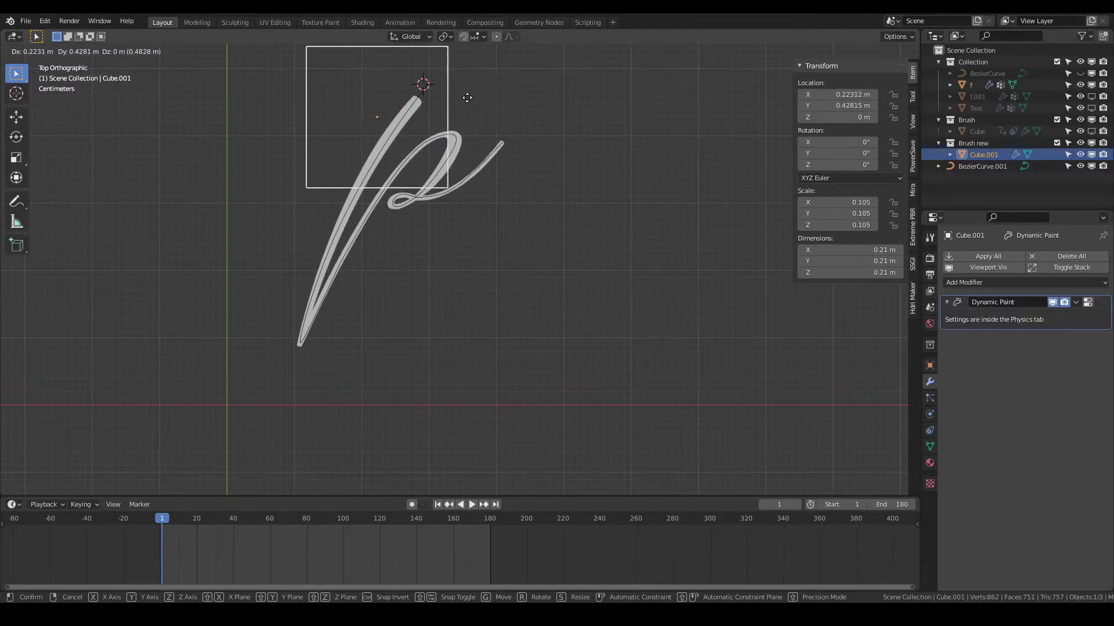
left_click(544, 127)
Scale the brush cube down to about 0.026 m per side and rotate it to -18.8° about Z
scroll(539, 129, "up", 4)
middle_click_drag(537, 130, 590, 387, "shift")
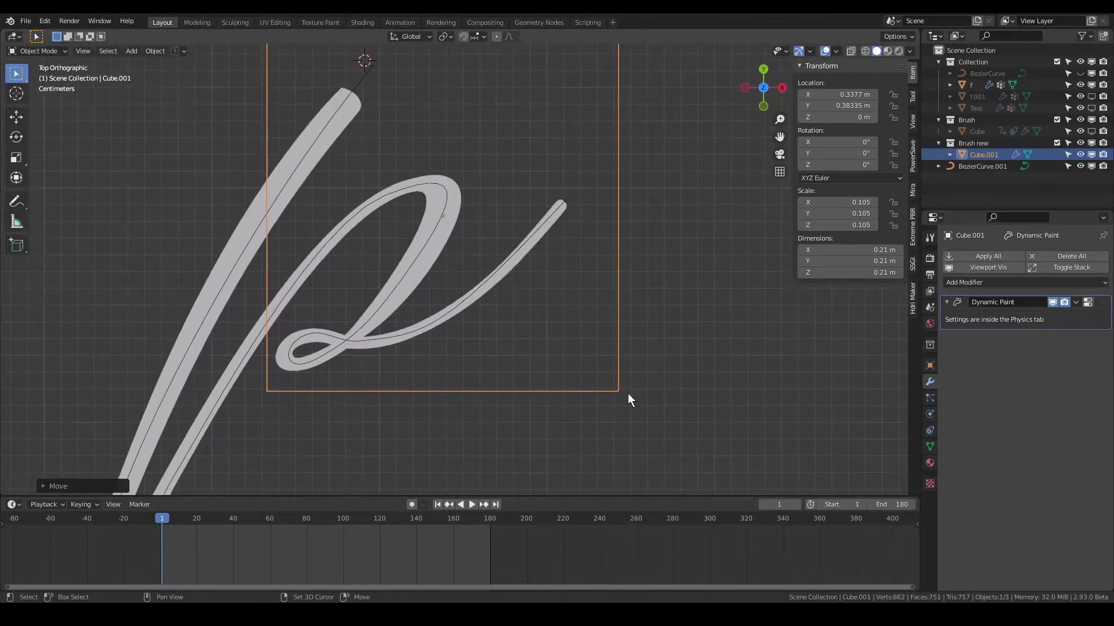
key("s")
left_click(504, 226)
key("r")
left_click(575, 187)
Move the brush cube to about X 0.333 m, Y 0.376 m, centred on the bowl's thick stroke
key("g")
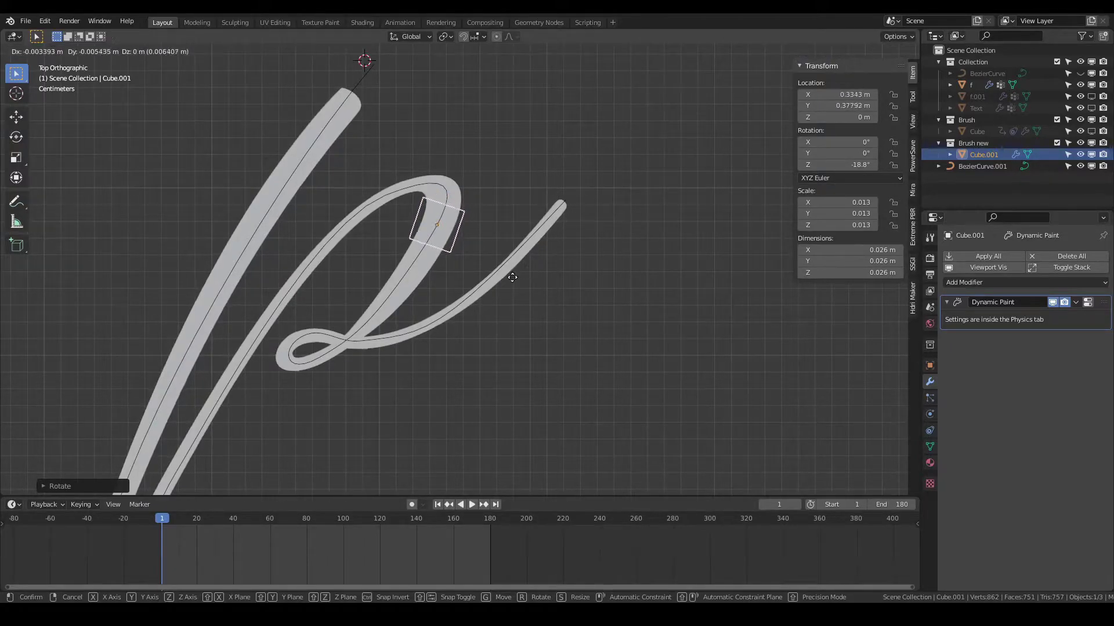
left_click(486, 296)
scroll(475, 251, "down", 4)
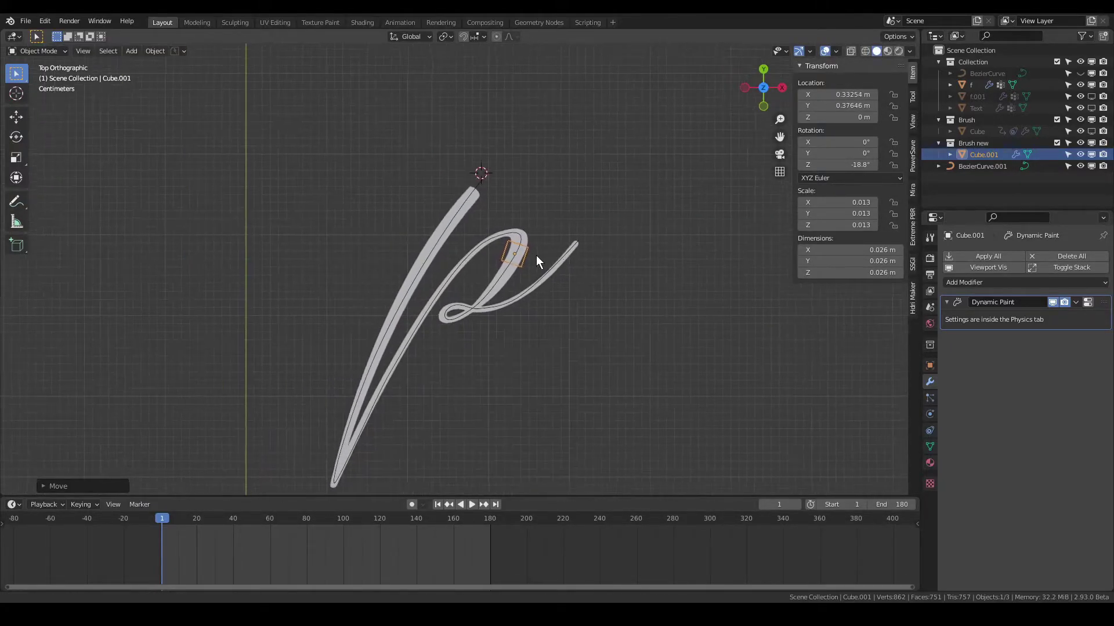
scroll(534, 256, "down", 2)
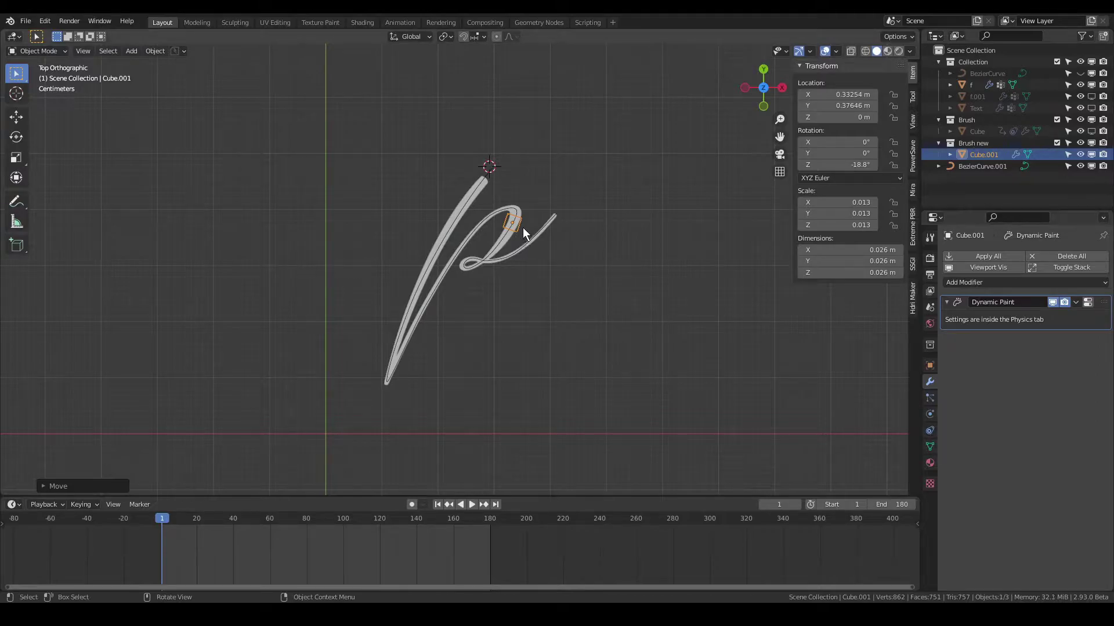
key("g")
key("Escape")
Add a Follow Path object constraint to the brush cube
left_click(926, 431)
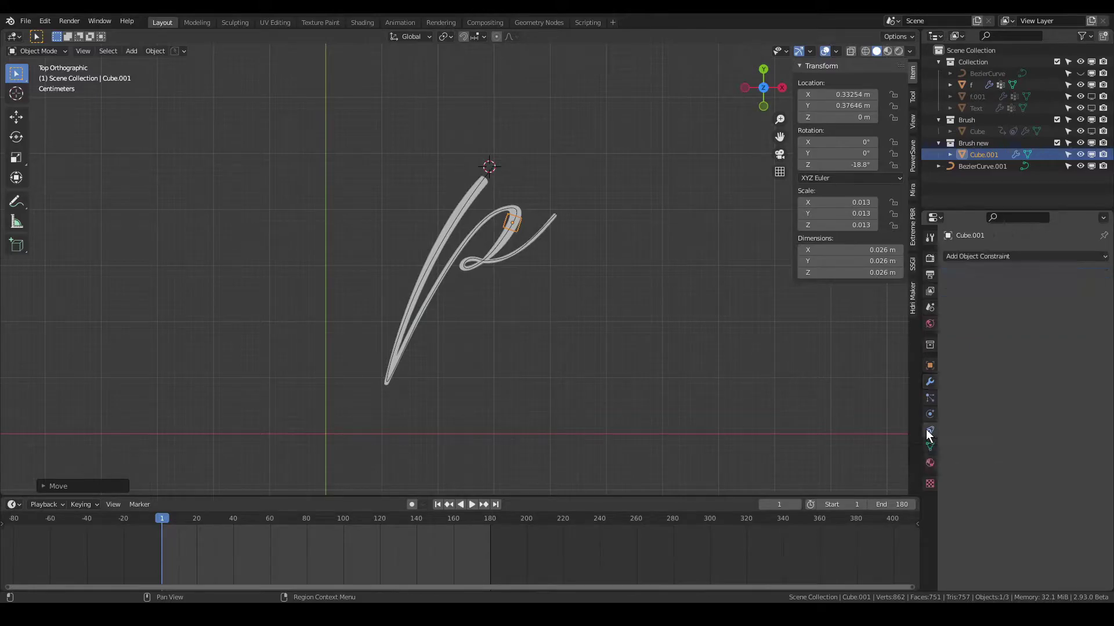
left_click(1039, 255)
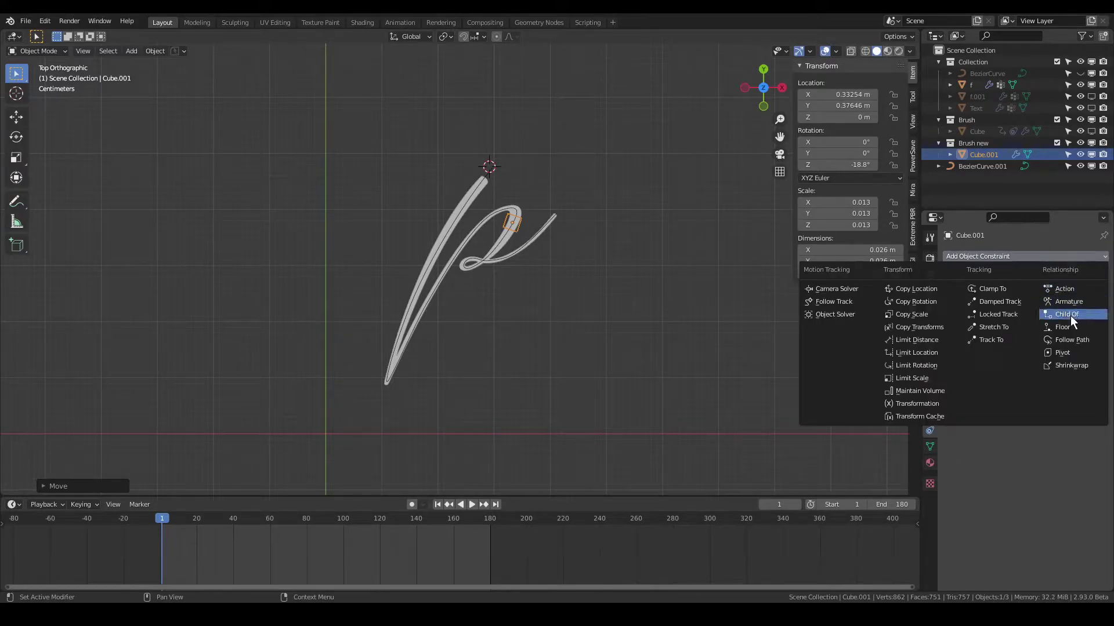
left_click(1074, 342)
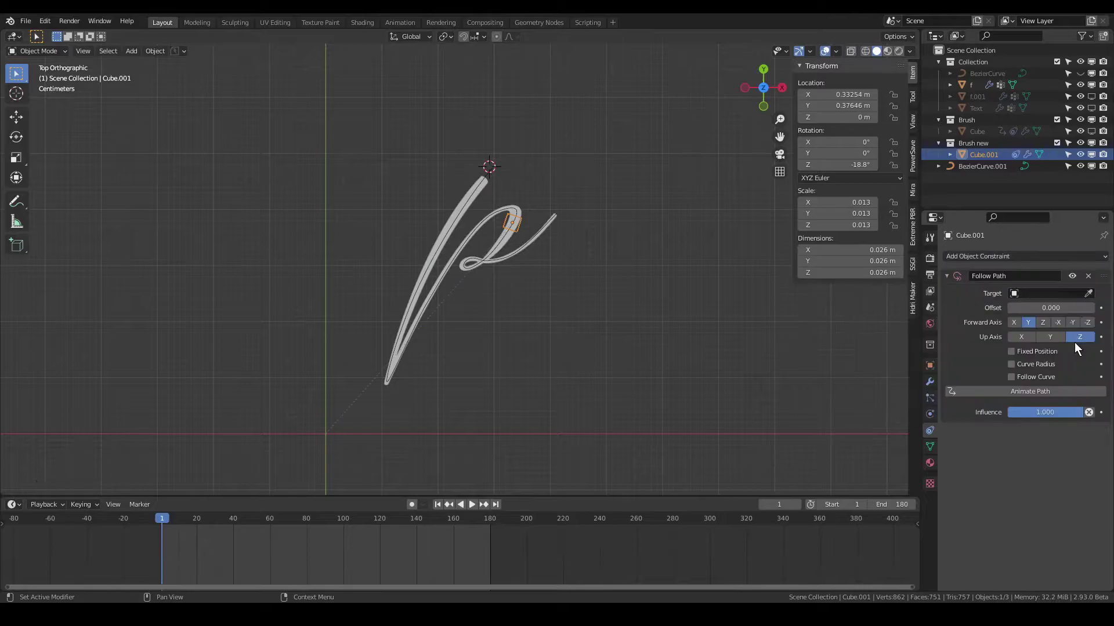
Try to pick the traced curve in the viewport as the Follow Path target
left_click(1088, 294)
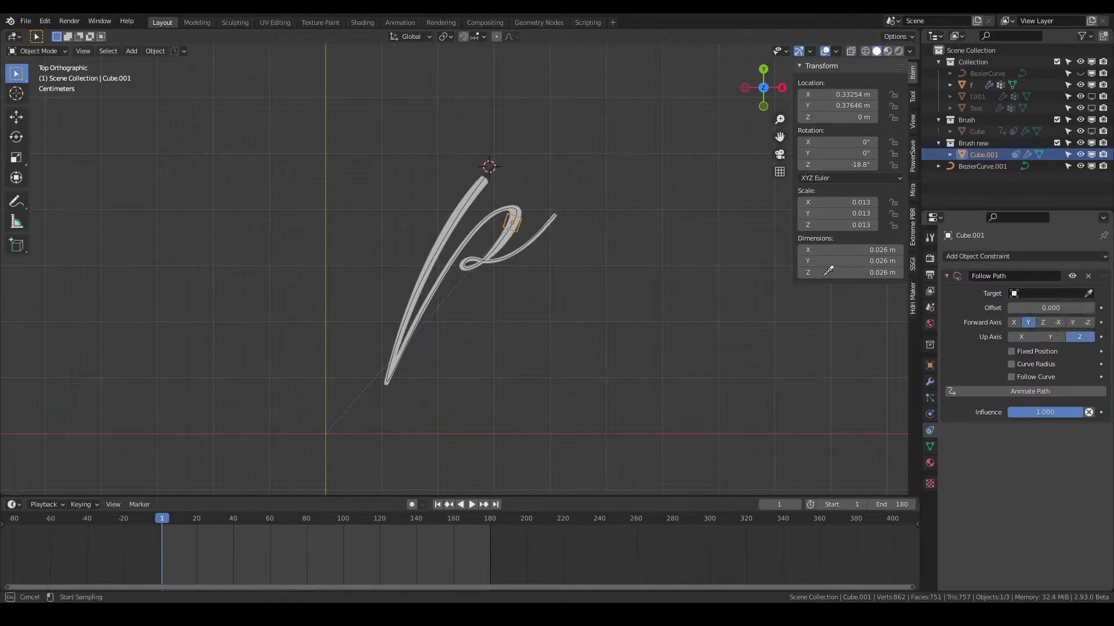
left_click(488, 175)
left_click(1087, 294)
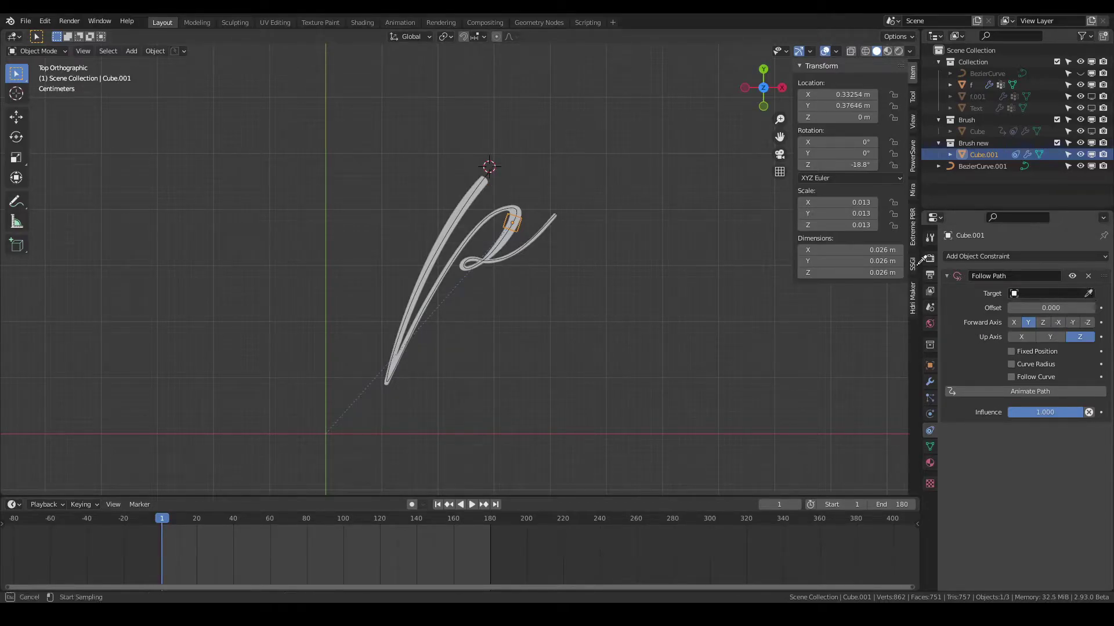
left_click(507, 207)
scroll(465, 187, "up", 5)
middle_click_drag(486, 186, 476, 81)
Set BezierCurve.001 as the brush cube's Follow Path target and enable Follow Curve, leaving Curve Radius off
left_click(1042, 294)
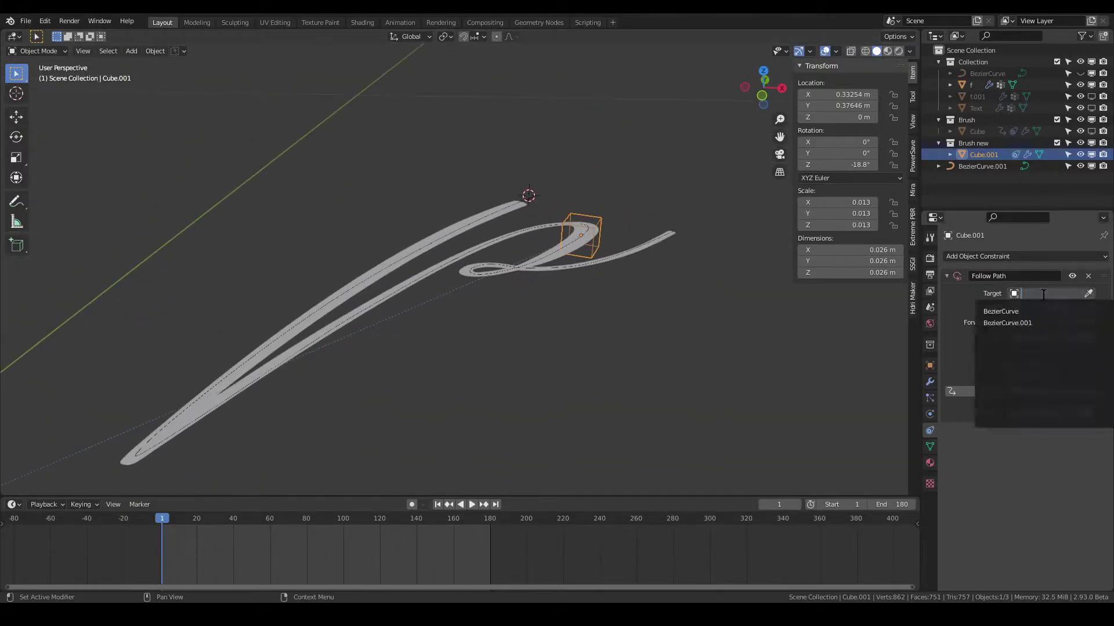
left_click(1010, 323)
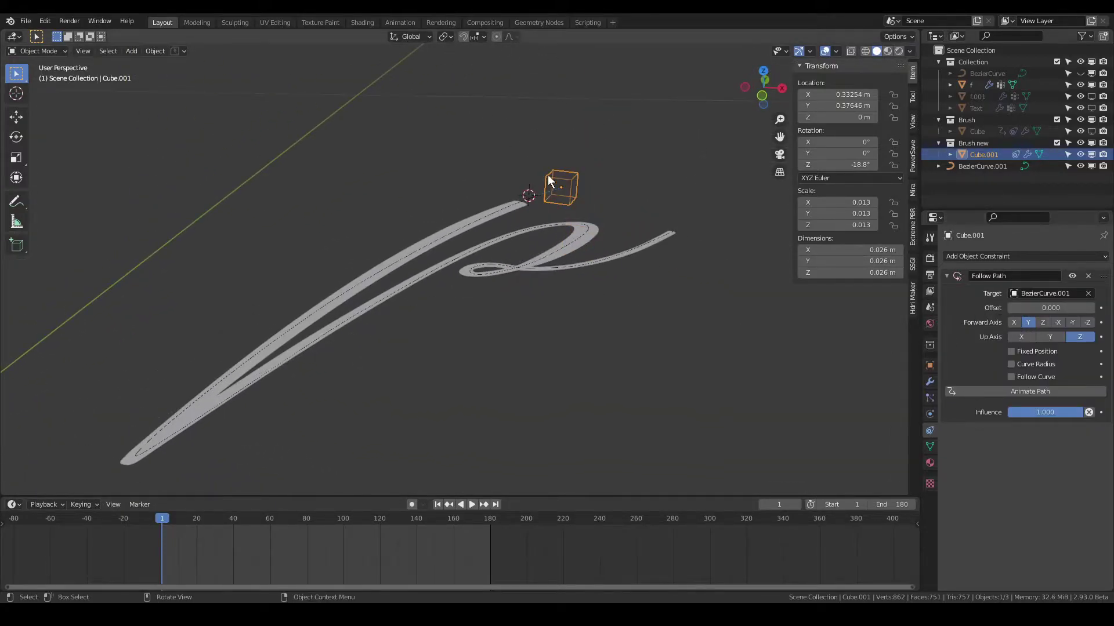
key("KP_7")
scroll(553, 176, "down", 2)
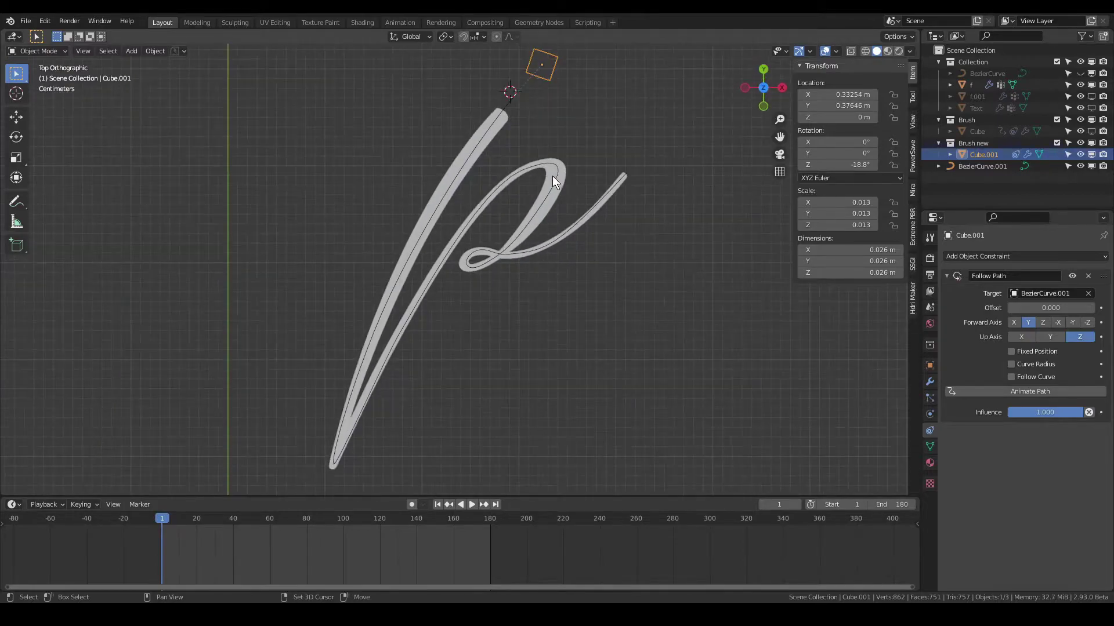
left_click(1012, 378)
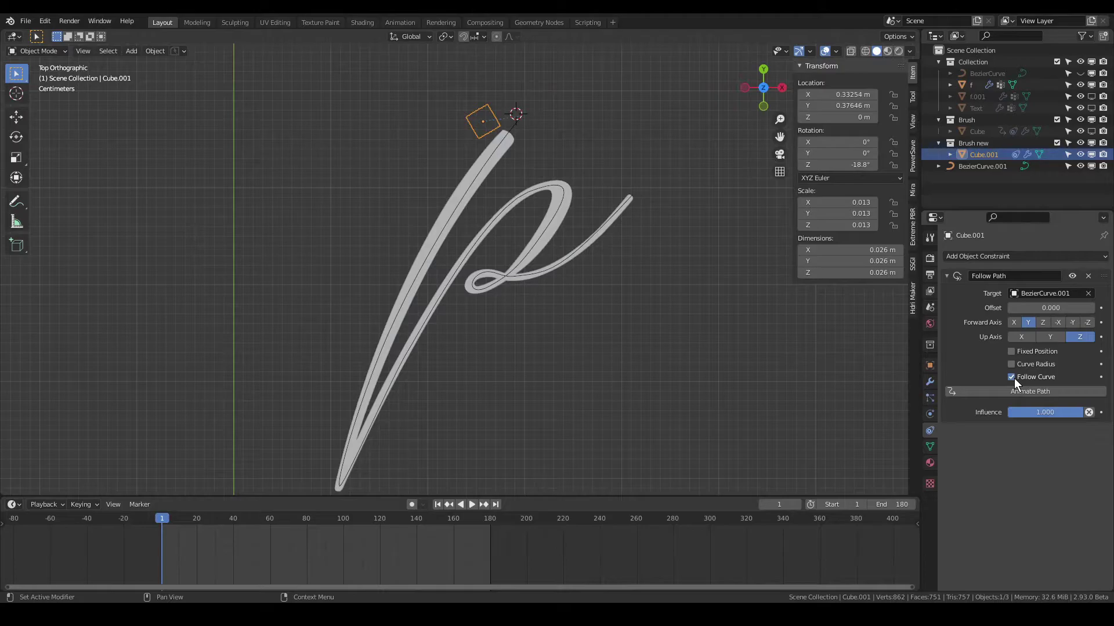
left_click(1011, 364)
left_click(1011, 364)
Play the animation from frame 1 to check whether the brush cube travels along the curve
scroll(621, 308, "down", 2)
key("space")
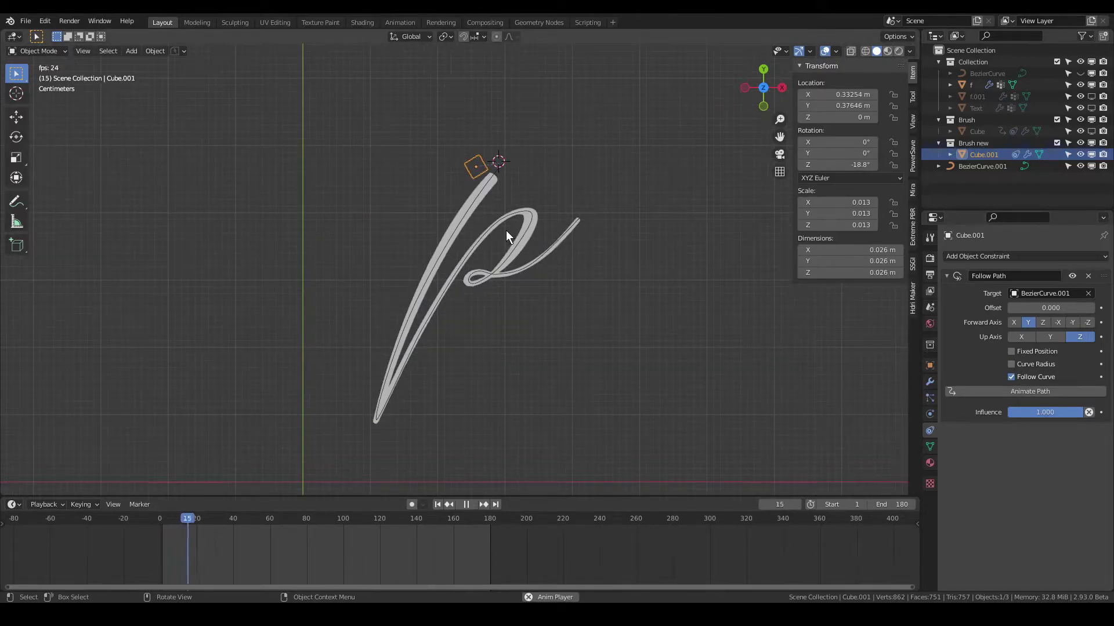
key("space")
key("shift+Left")
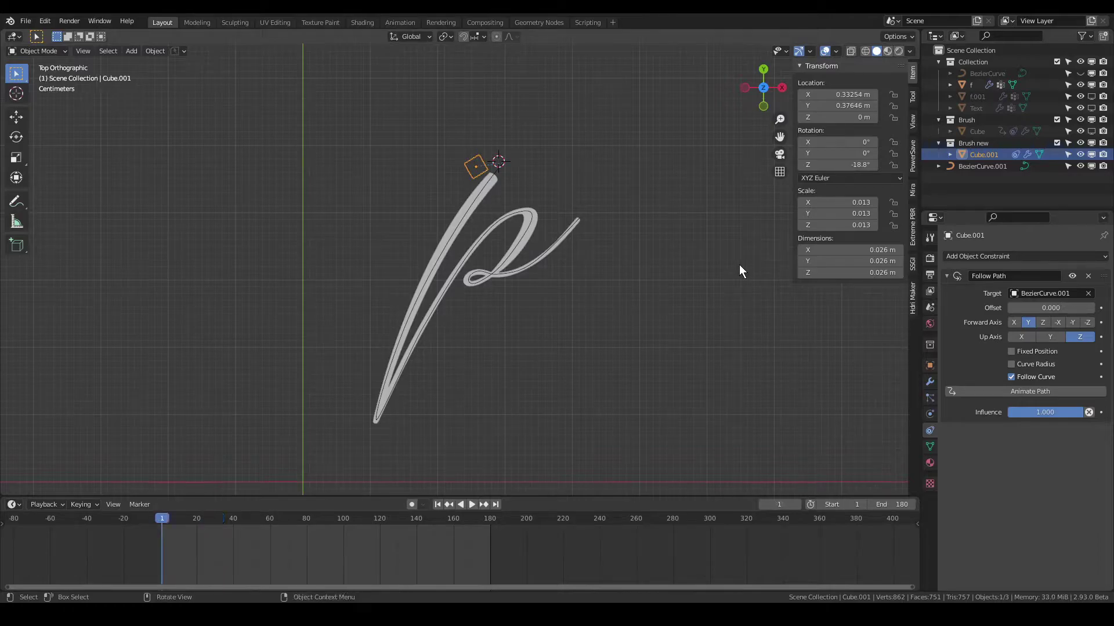
middle_click_drag(602, 240, 594, 249, "shift")
scroll(583, 256, "up", 3)
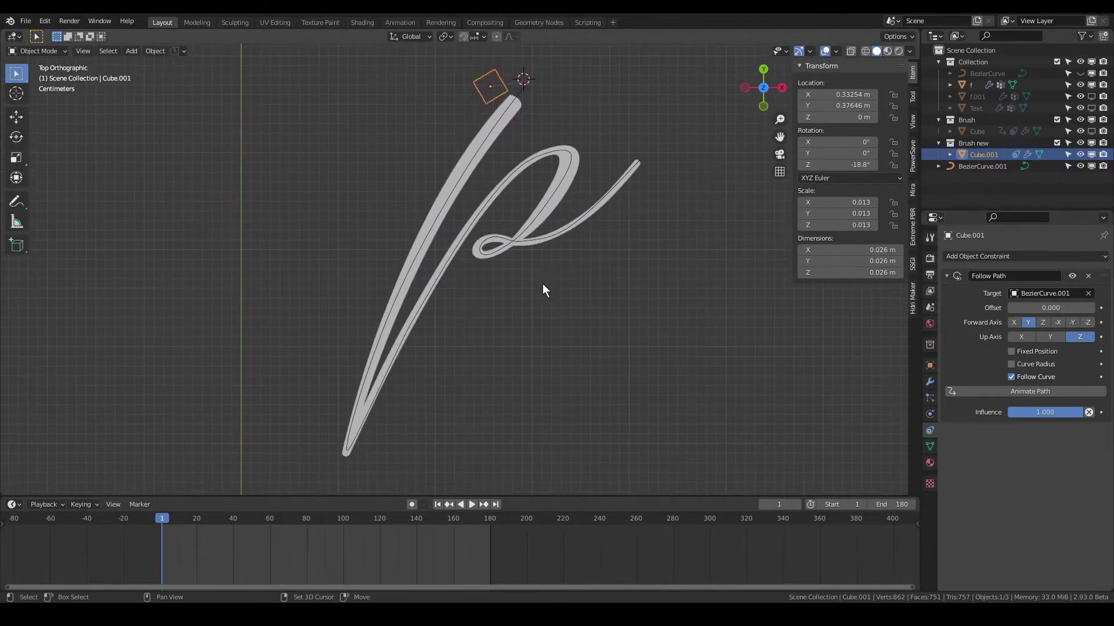
key("space")
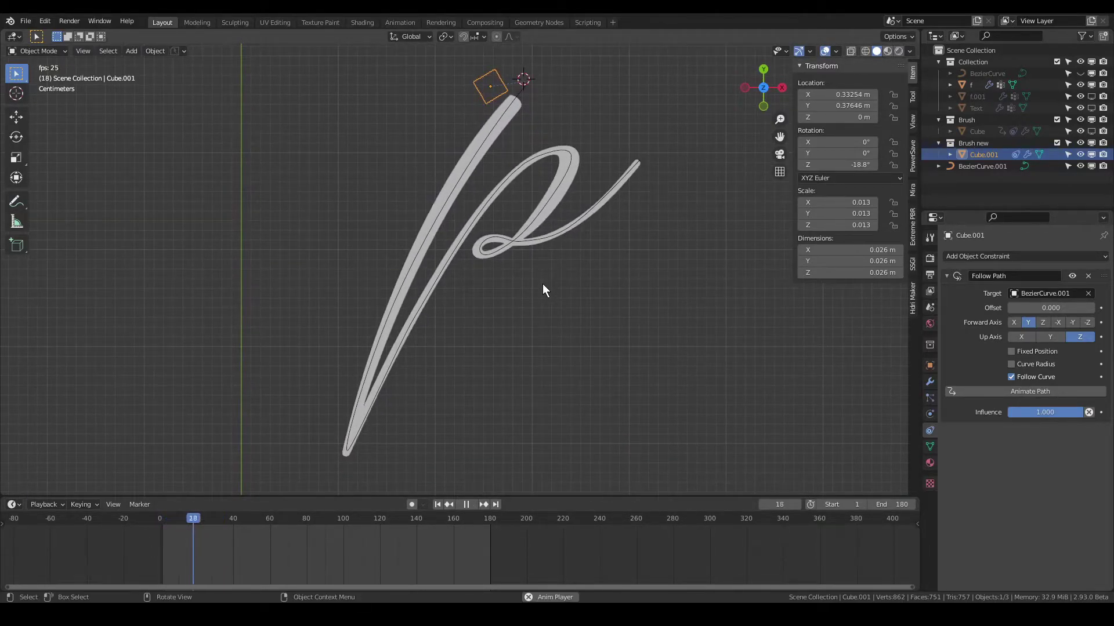
key("Escape")
Try a Follow Path offset of -41.9 on the brush cube and reset it to 0
left_click_drag(1051, 308, 459, 308)
left_click_drag(587, 308, 764, 307)
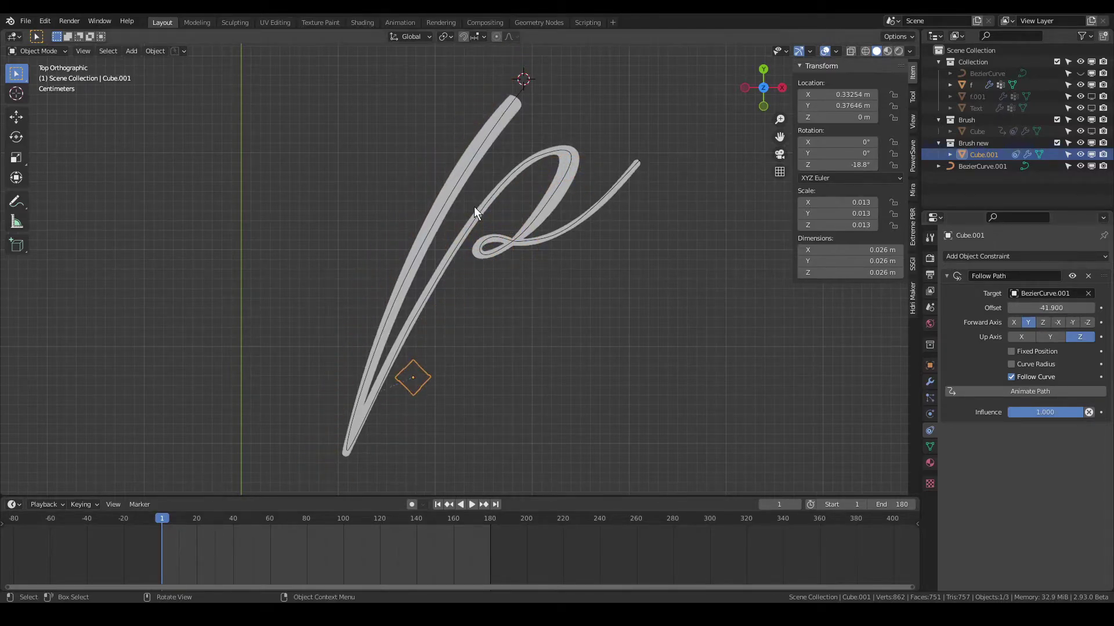
scroll(512, 217, "down", 1)
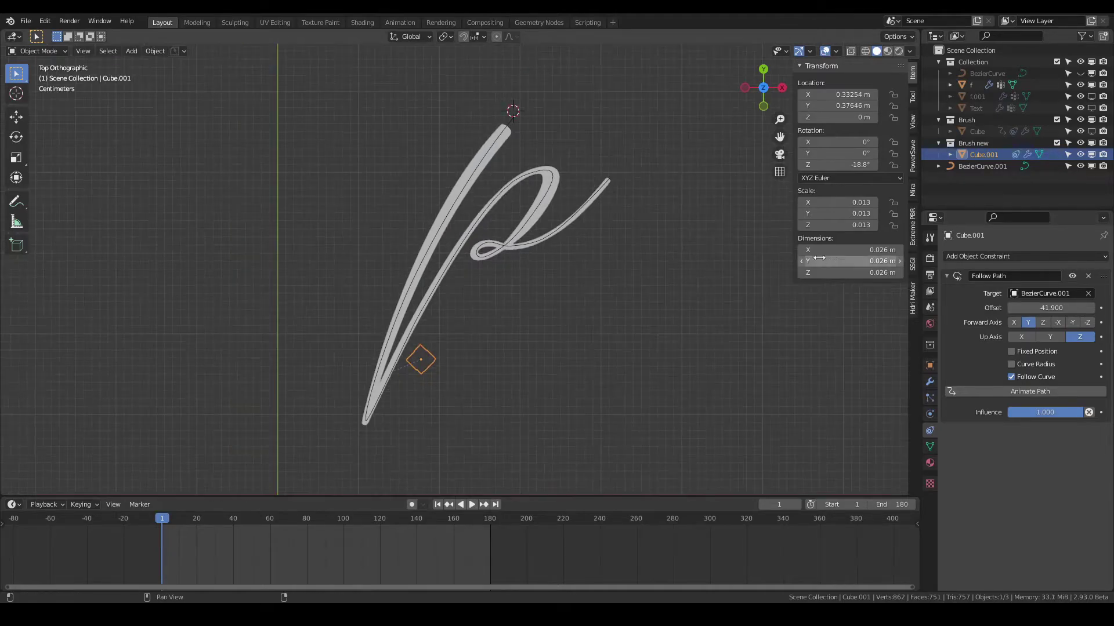
left_click(1051, 308)
type("0")
key("Return")
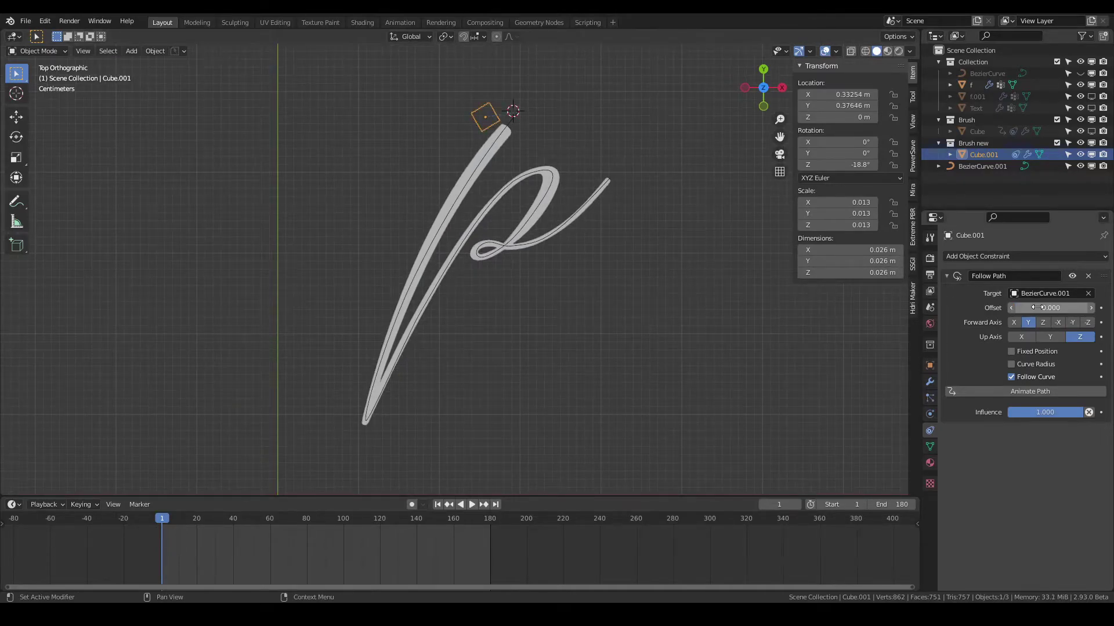
Clear the brush cube's location and rotation so it sits at the start of the traced curve
scroll(614, 322, "down", 2)
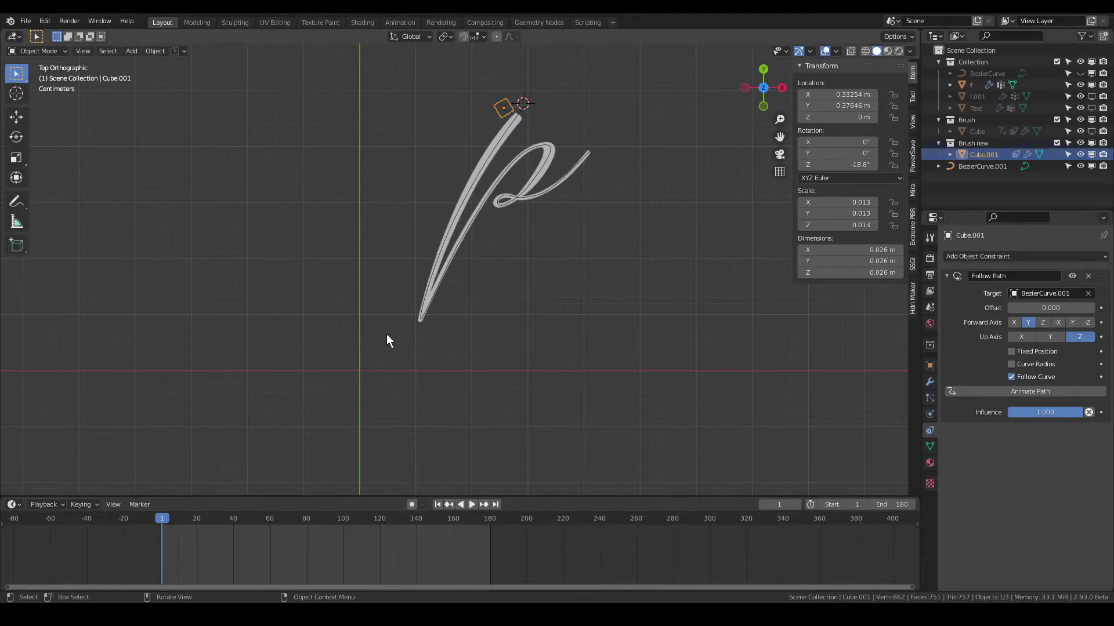
key("alt+g")
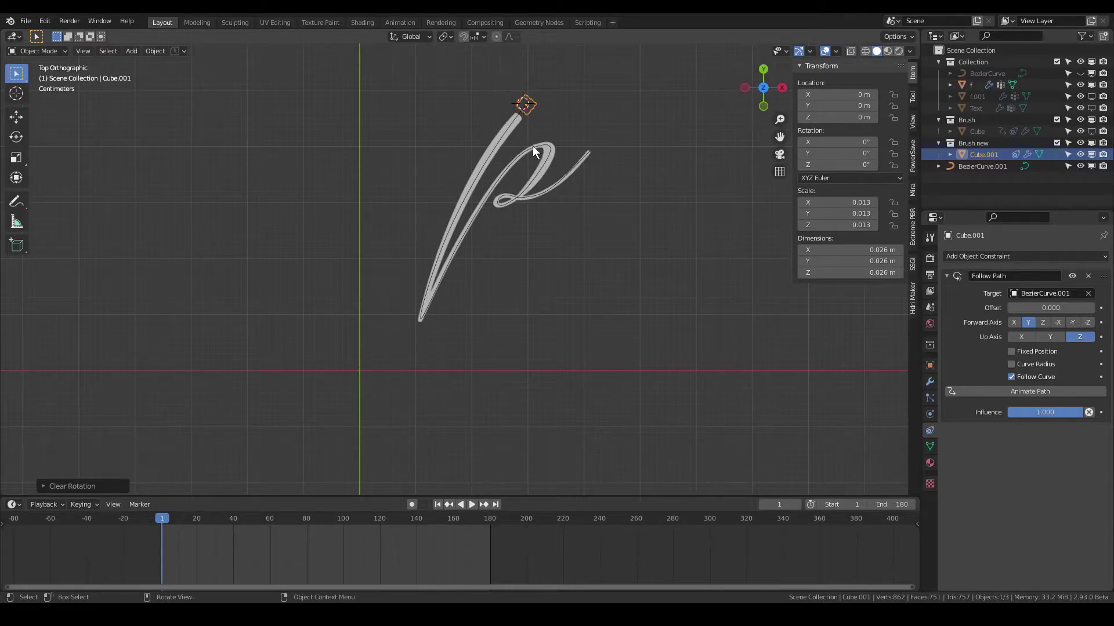
middle_click_drag(534, 123, 499, 197, "shift")
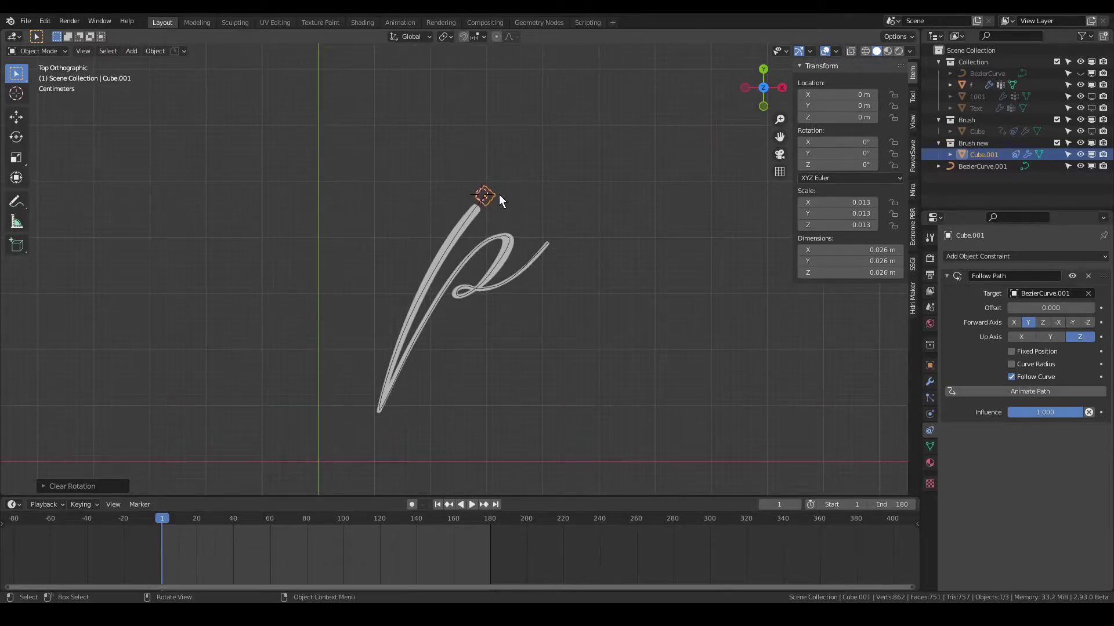
scroll(498, 194, "up", 2)
scroll(533, 176, "up", 2)
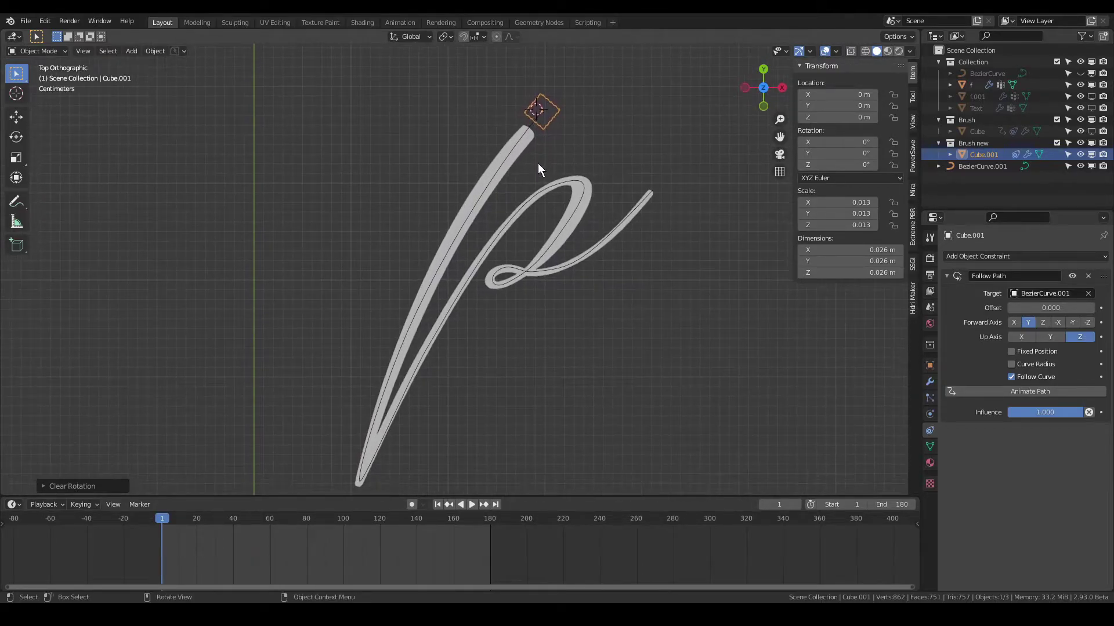
Play the animation briefly, then test a Follow Path offset of -13.9 and return it to 0
key("space")
scroll(537, 162, "down", 1)
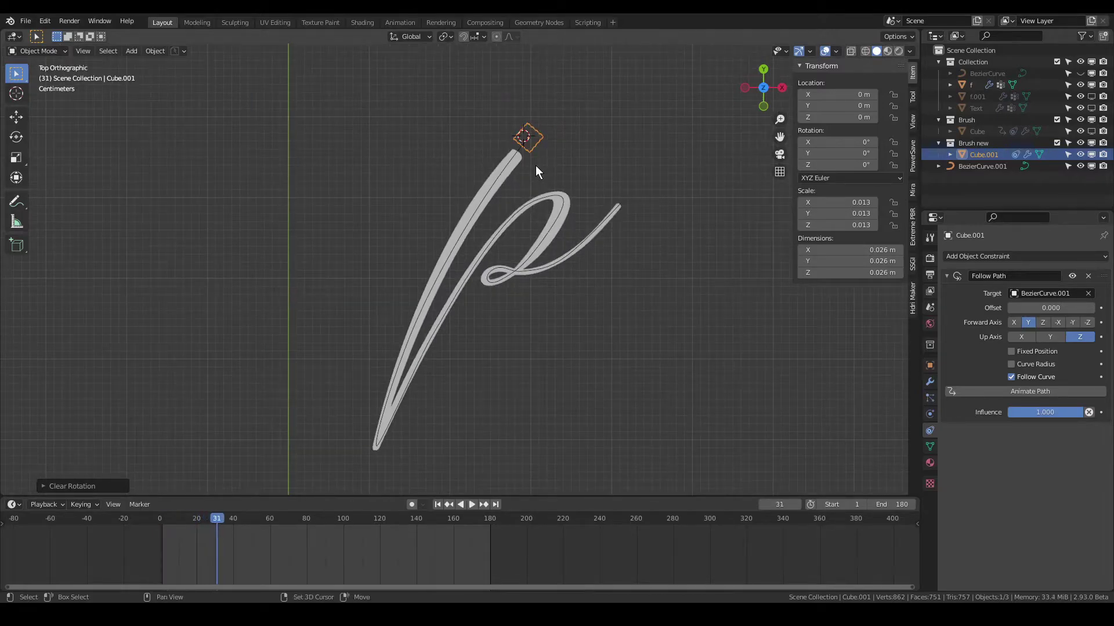
key("Escape")
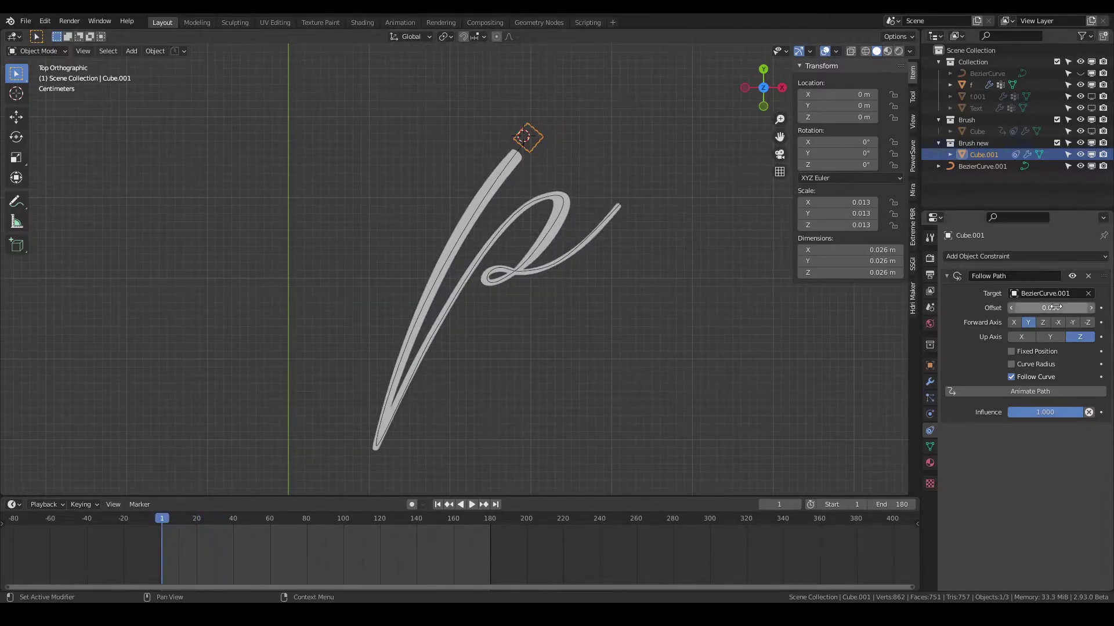
left_click_drag(1053, 308, 1026, 308)
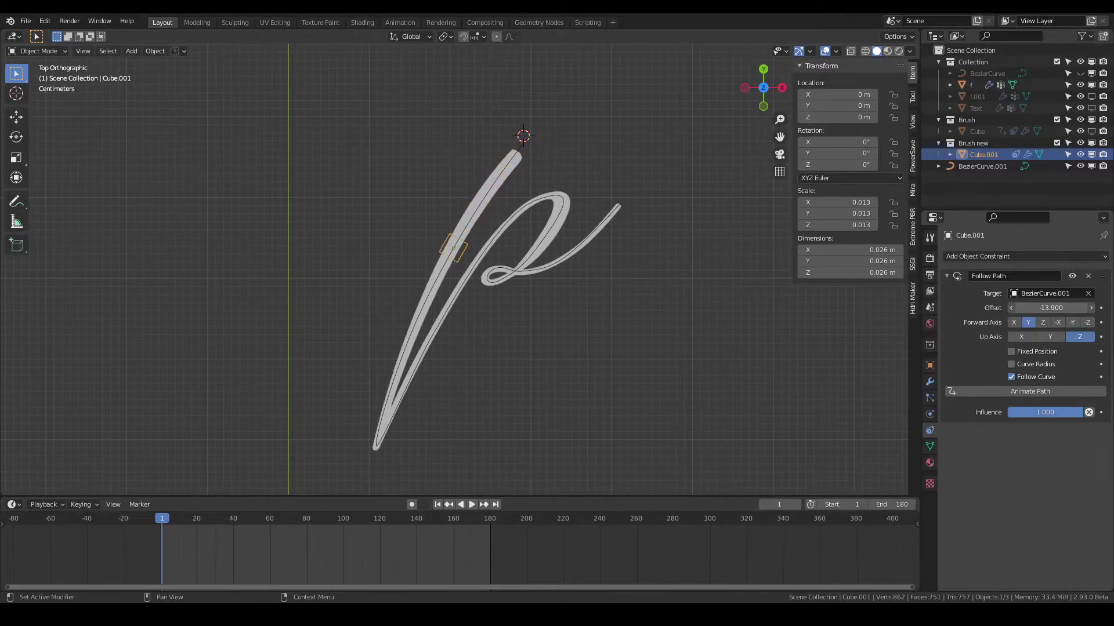
left_click_drag(1051, 307, 1079, 308)
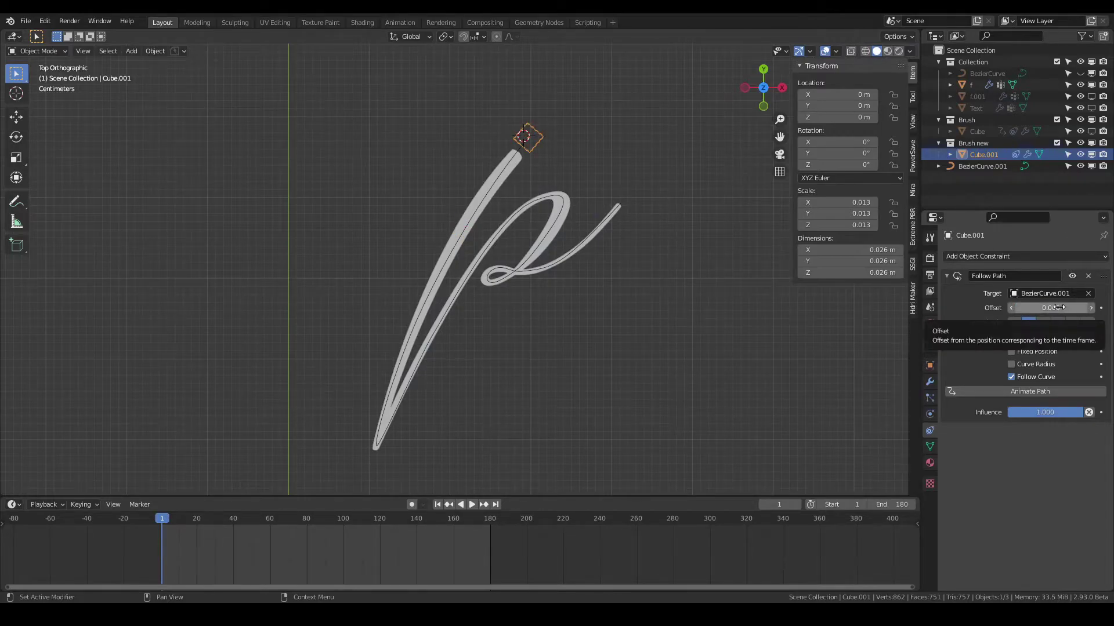
Keyframe the brush cube's Follow Path offset at 0 on frame 1 and at -100 on frame 180
key("i")
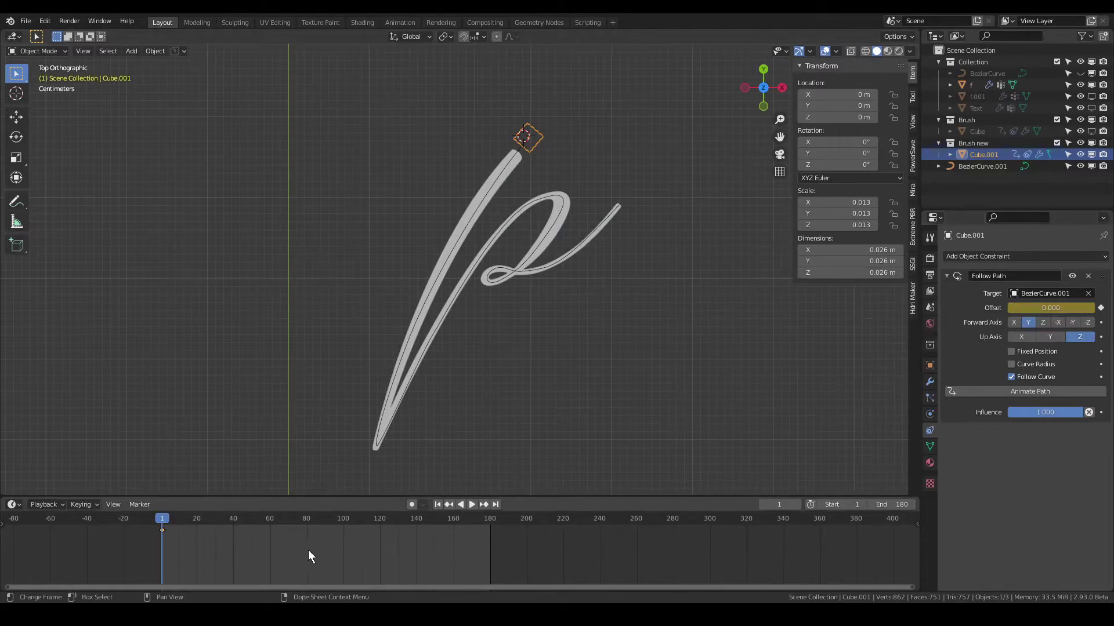
left_click_drag(330, 524, 472, 510)
key("shift+Right")
left_click(1066, 308)
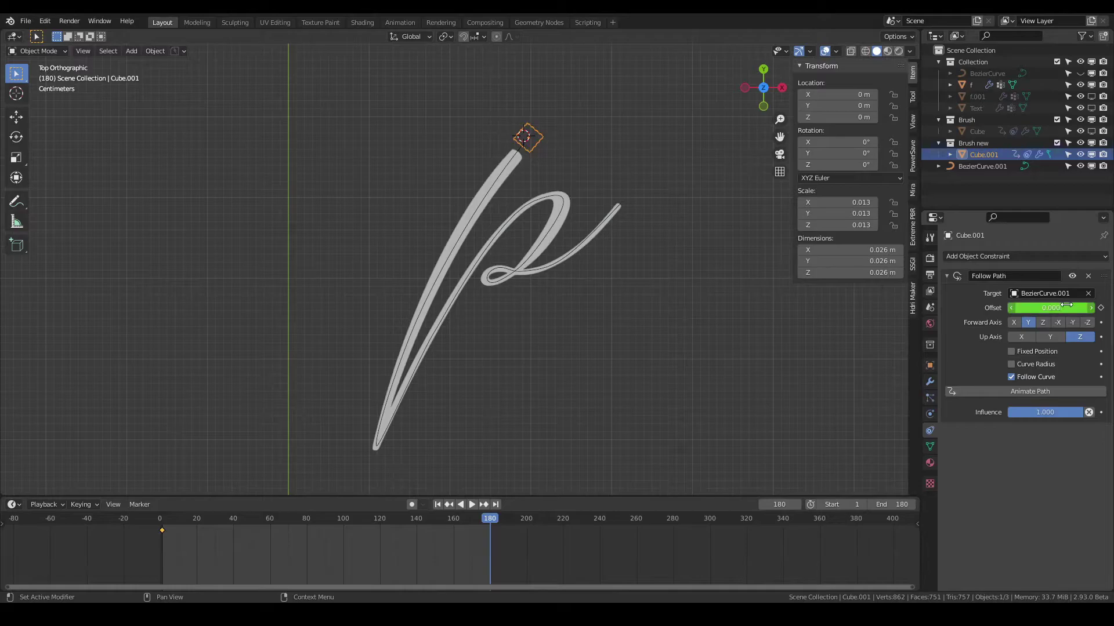
type("-10")
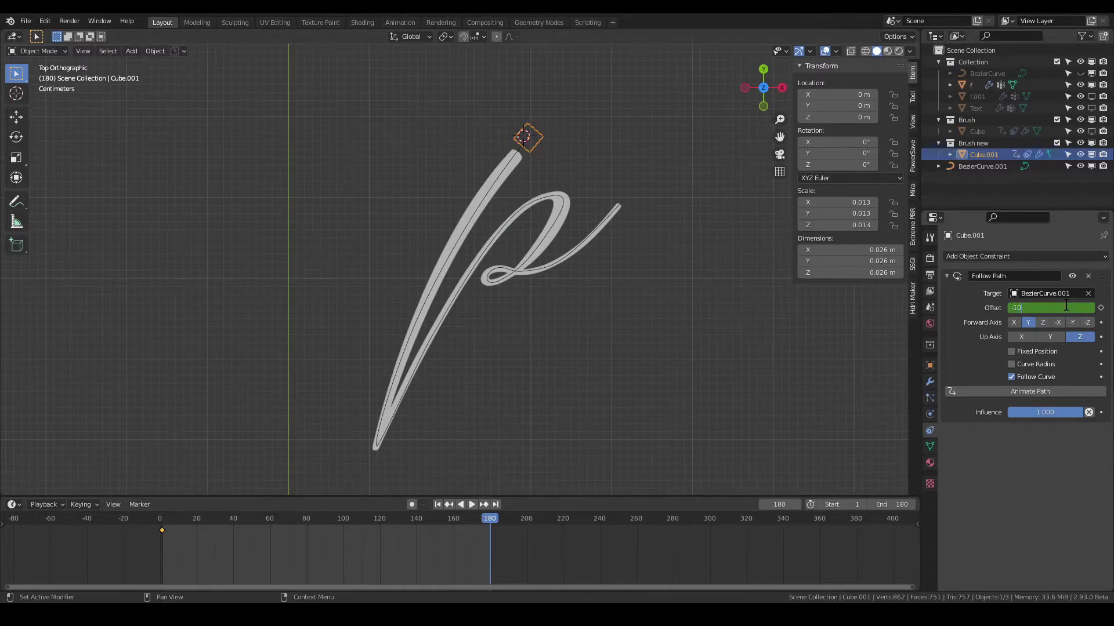
type("0")
key("Return")
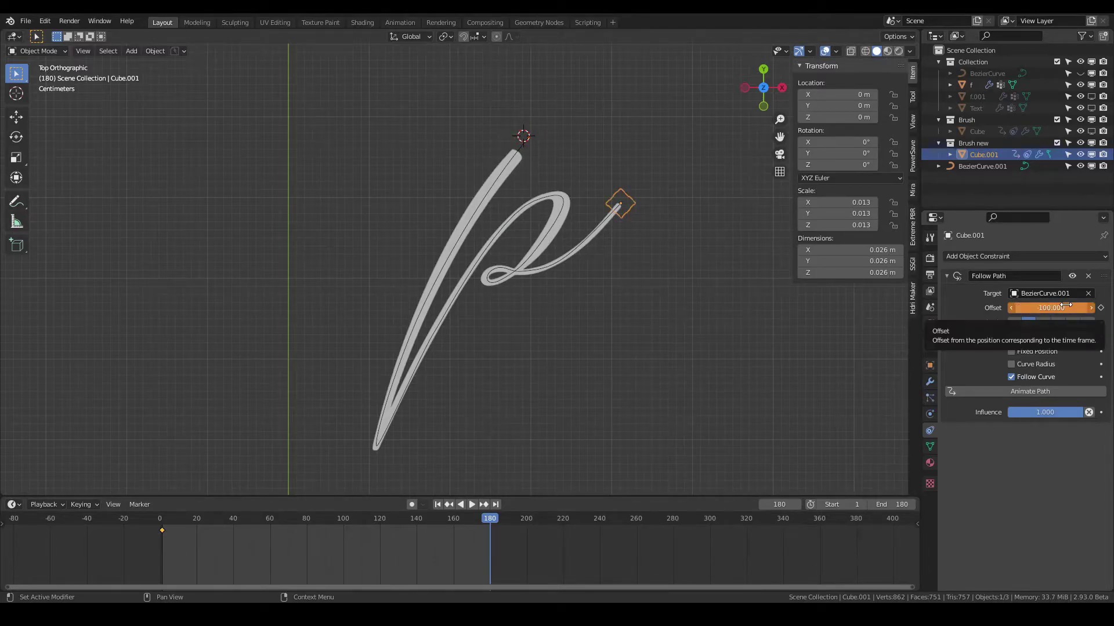
key("i")
Play the animation from frame 1 to review the cube's speed along the letter, and return to frame 1
key("shift+Left")
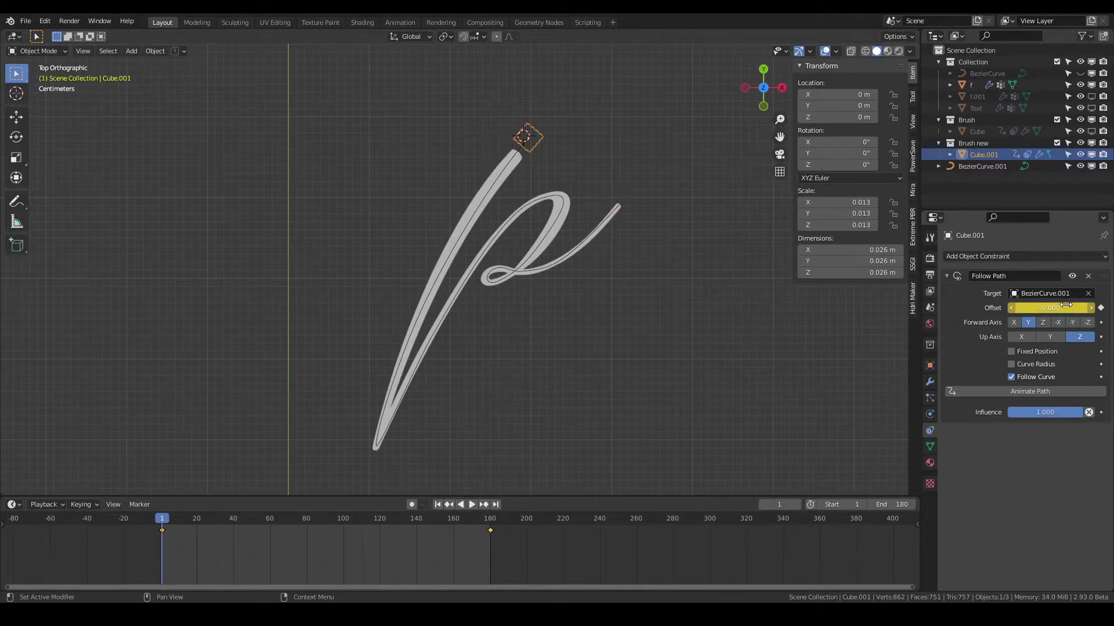
key("space")
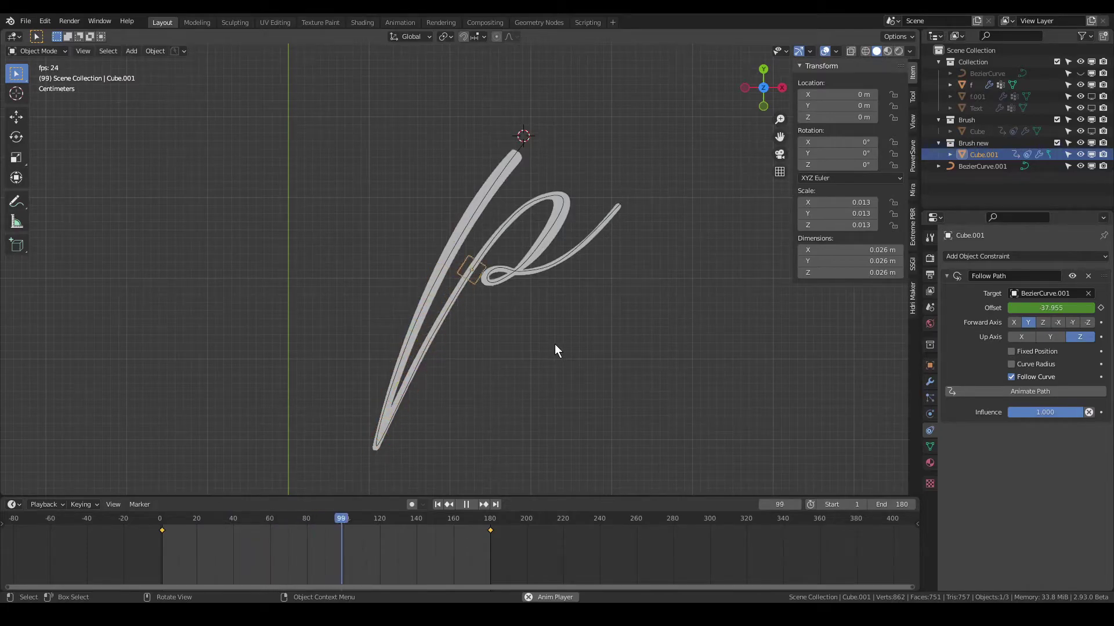
key("space")
key("shift+Left")
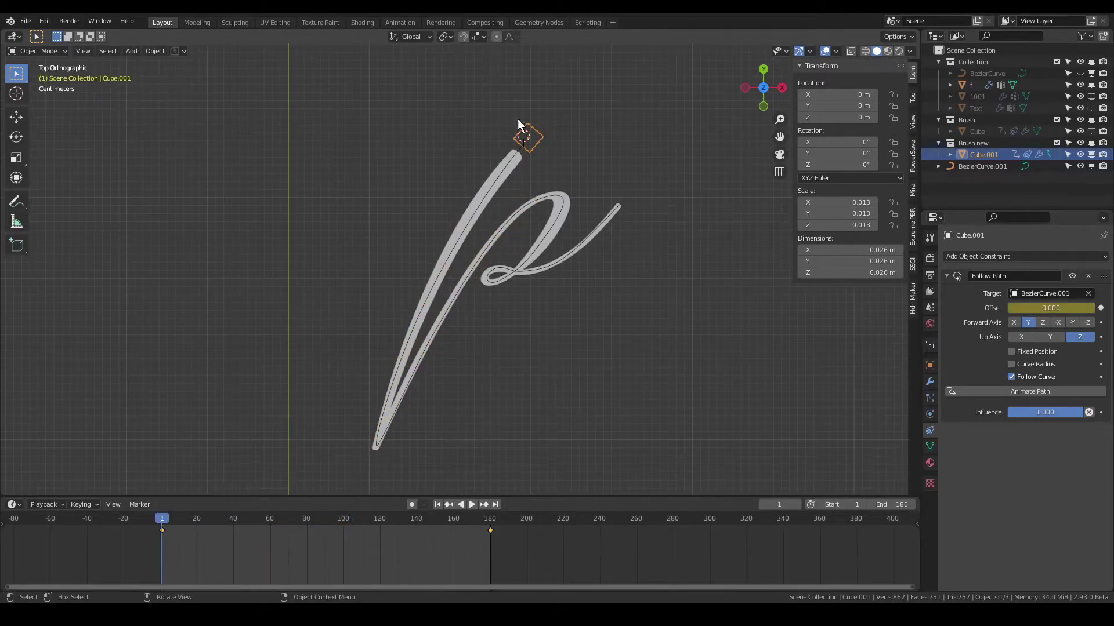
key("space")
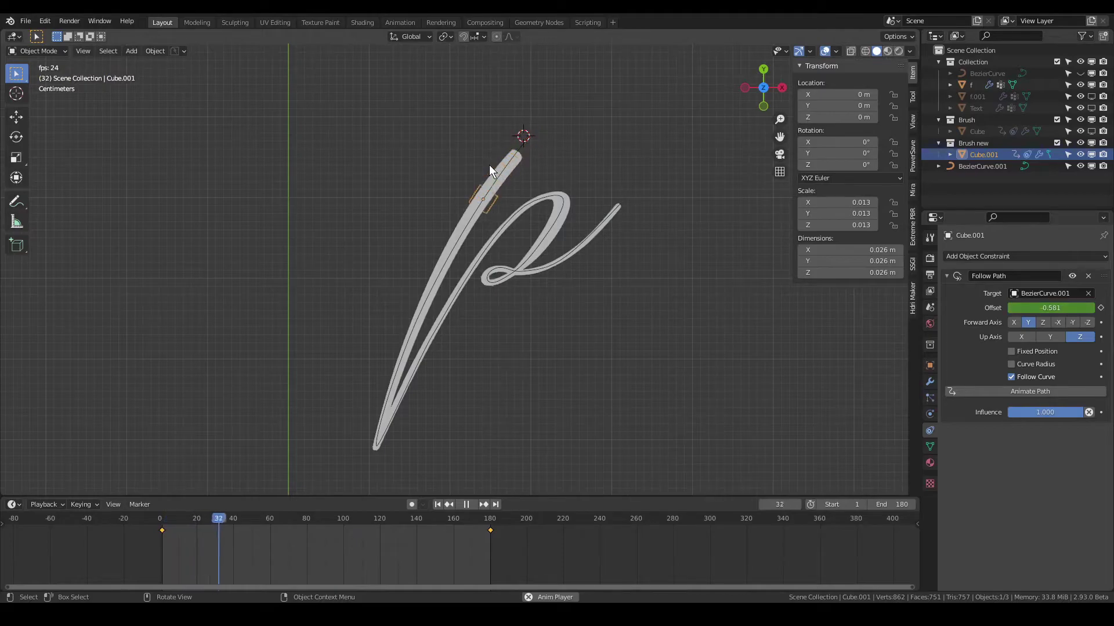
key("Escape")
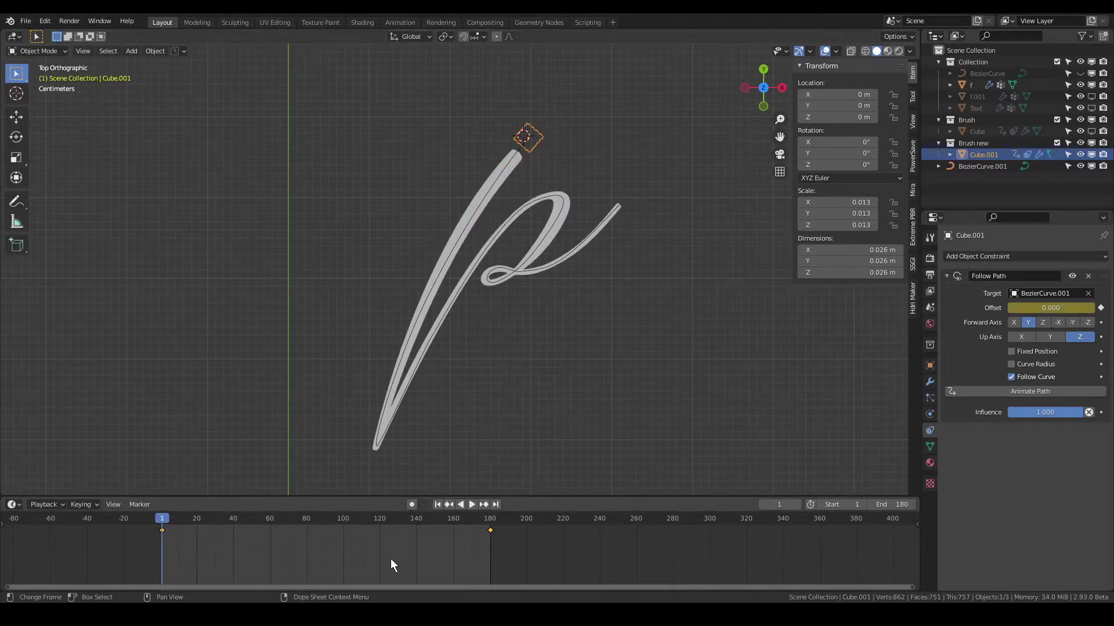
Set the handle type of both offset keyframes to Vector
left_click_drag(556, 560, 115, 517)
key("v")
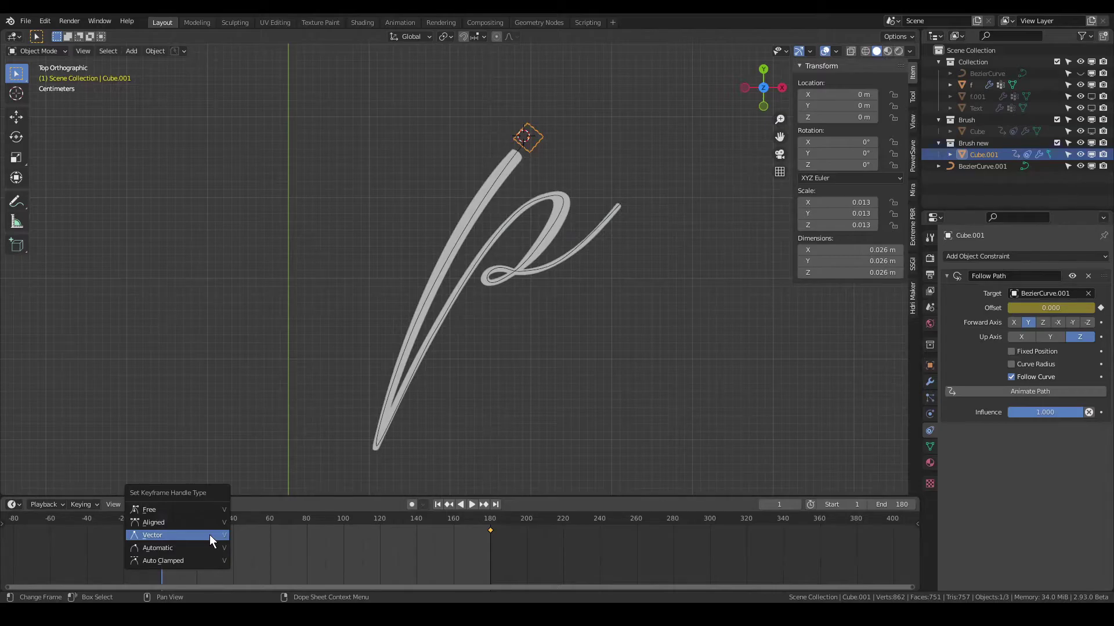
left_click(210, 535)
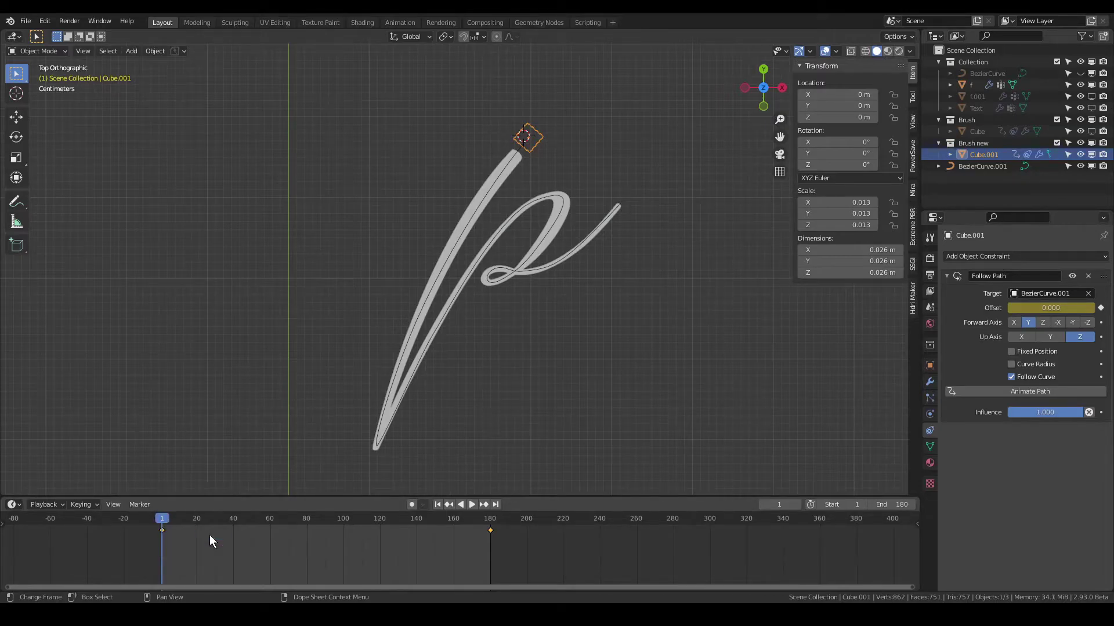
Play the full animation with the Vector-handle keyframes and return to frame 1
key("space")
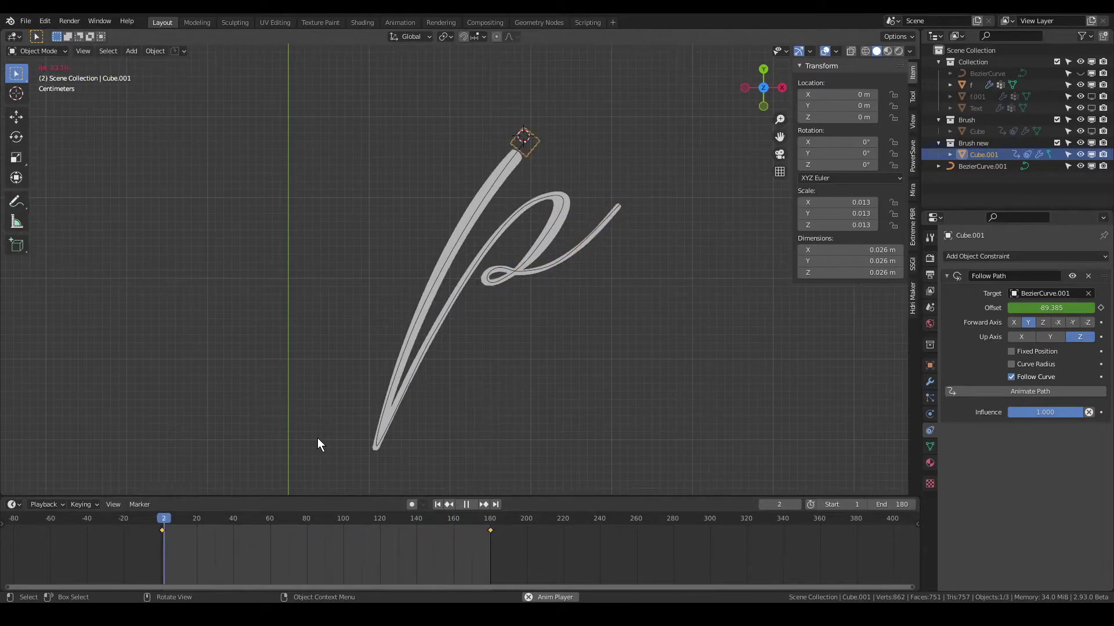
key("space")
key("shift+Left")
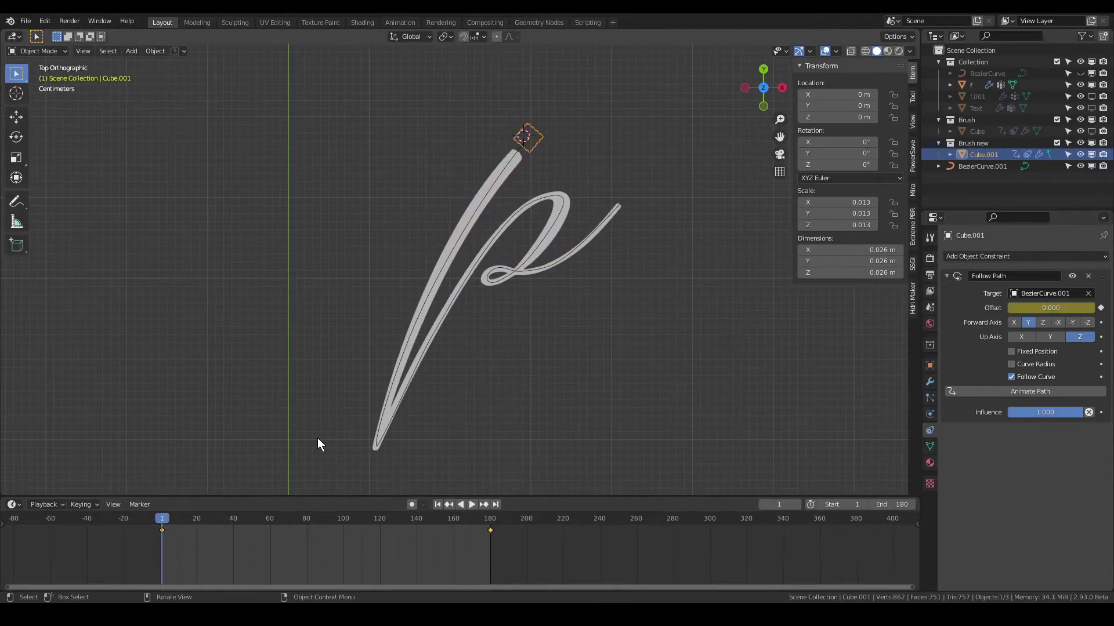
Enable the letter p's Mask modifier in the viewport and play the reveal from frame 1 to about frame 55
left_click(516, 162)
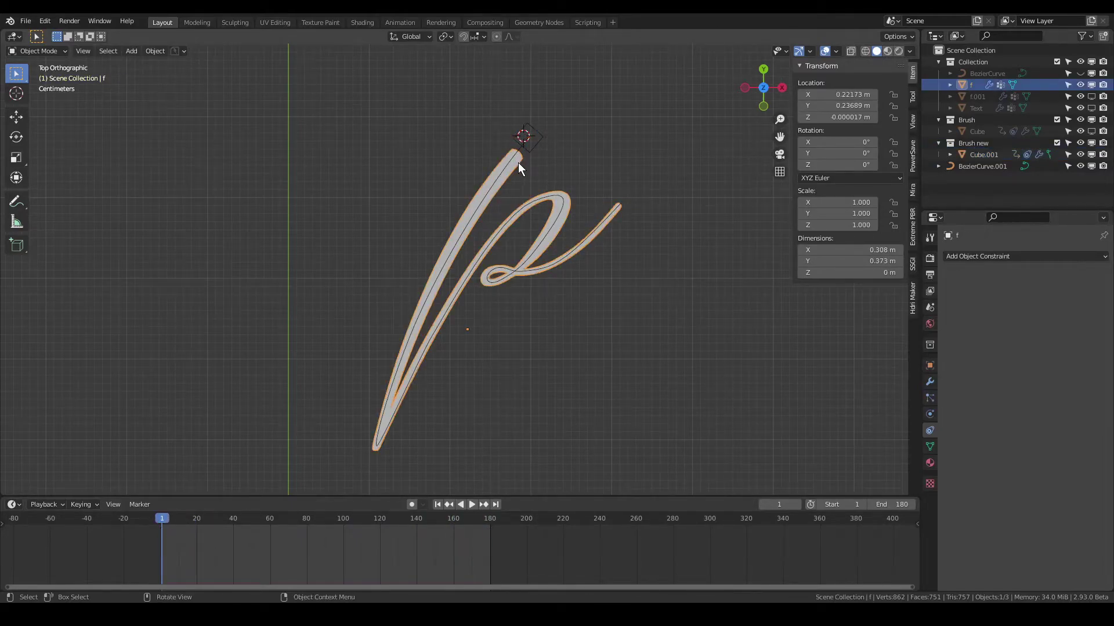
left_click(928, 383)
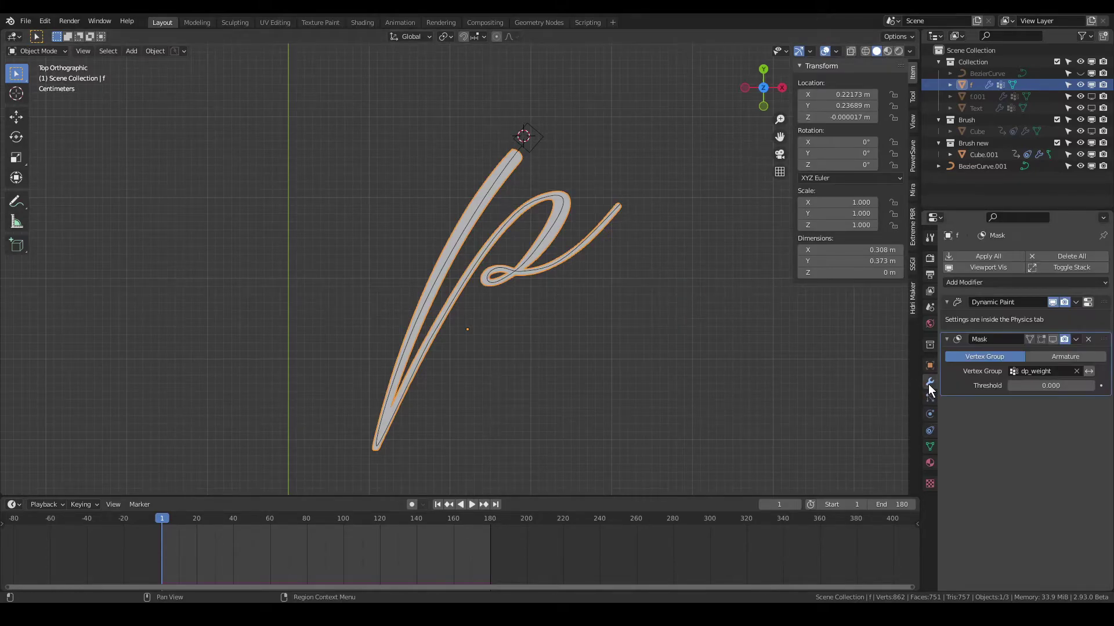
left_click(1053, 338)
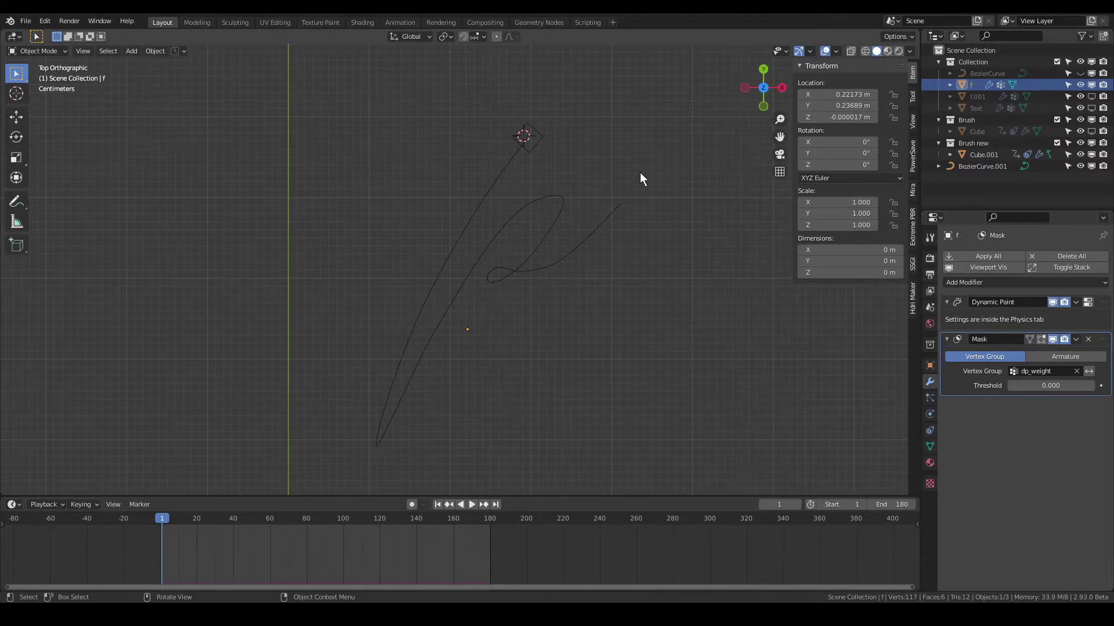
key("space")
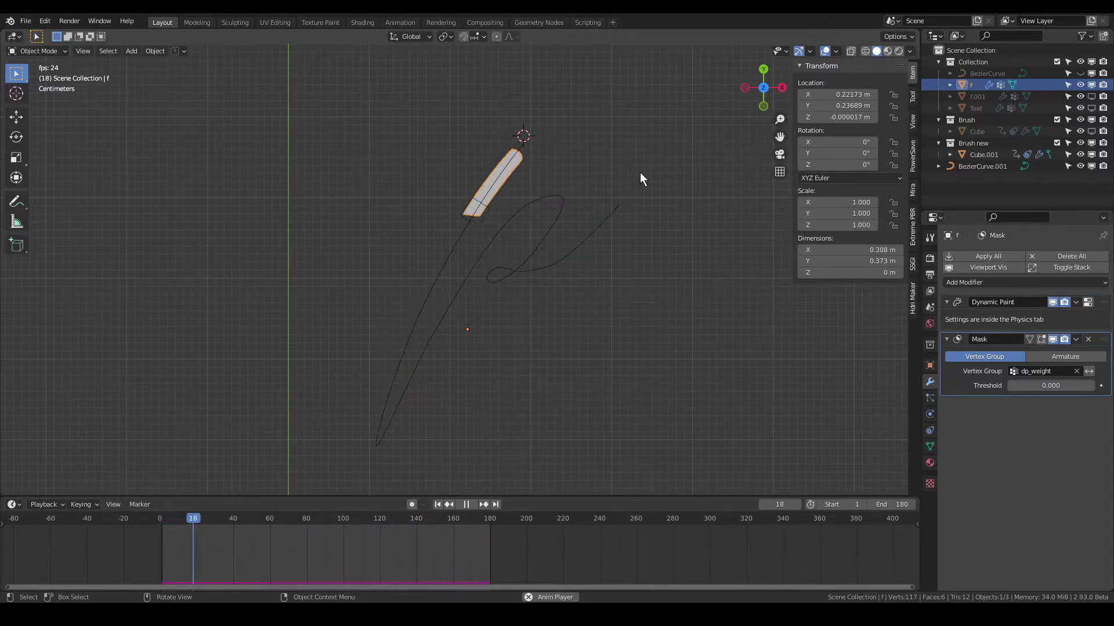
key("space")
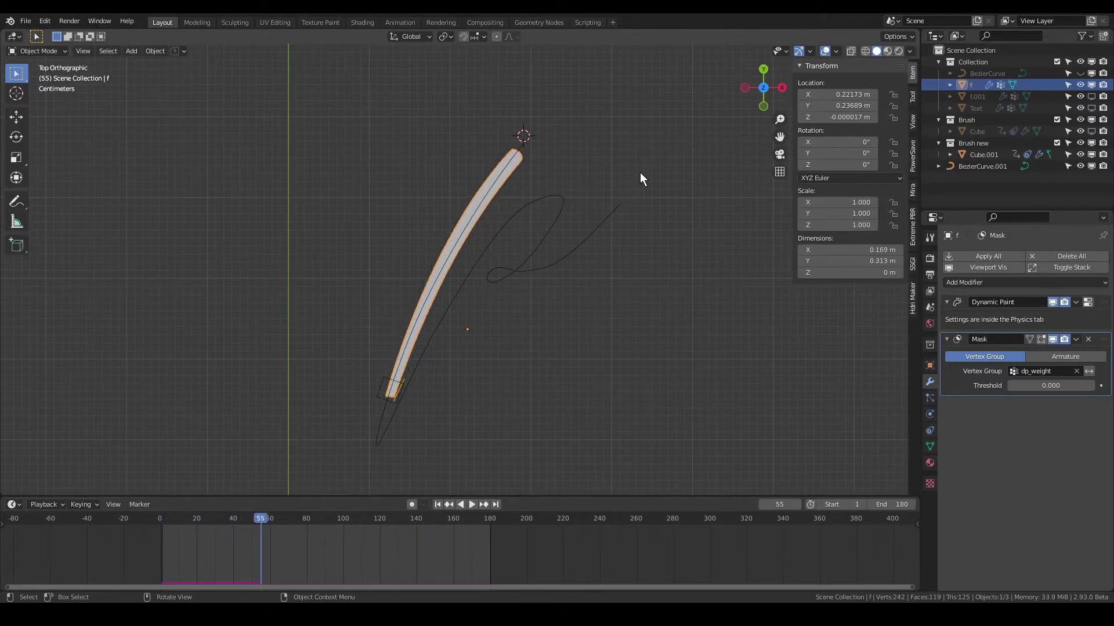
Examine the tip of the revealed stroke around frame 47, and replay the reveal from frame 1
scroll(387, 353, "up", 4)
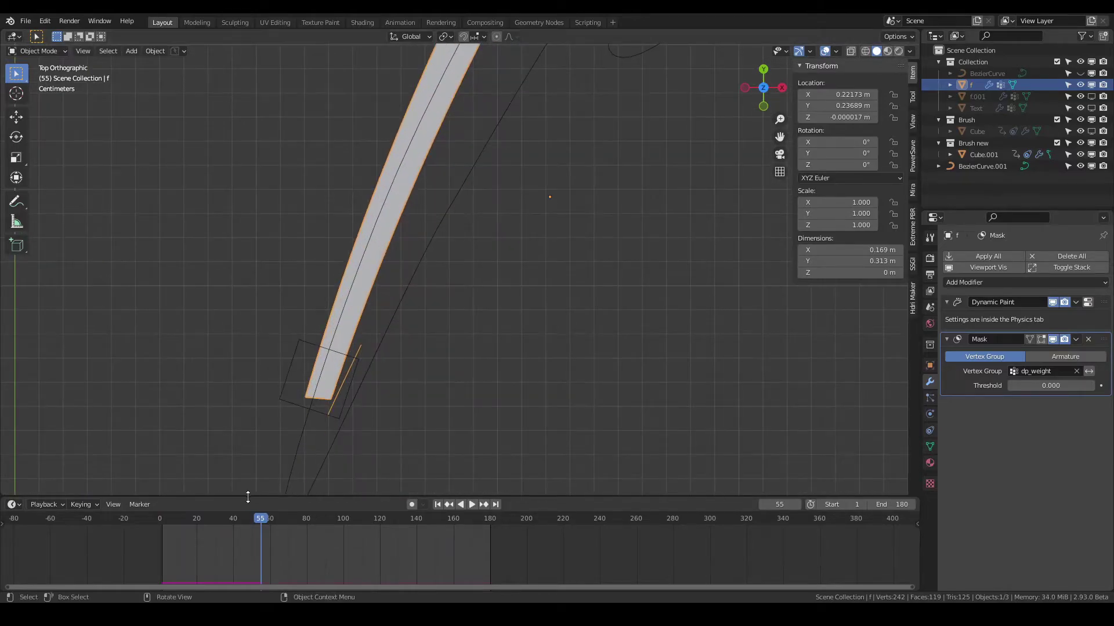
left_click_drag(246, 520, 221, 524)
key("space")
key("space")
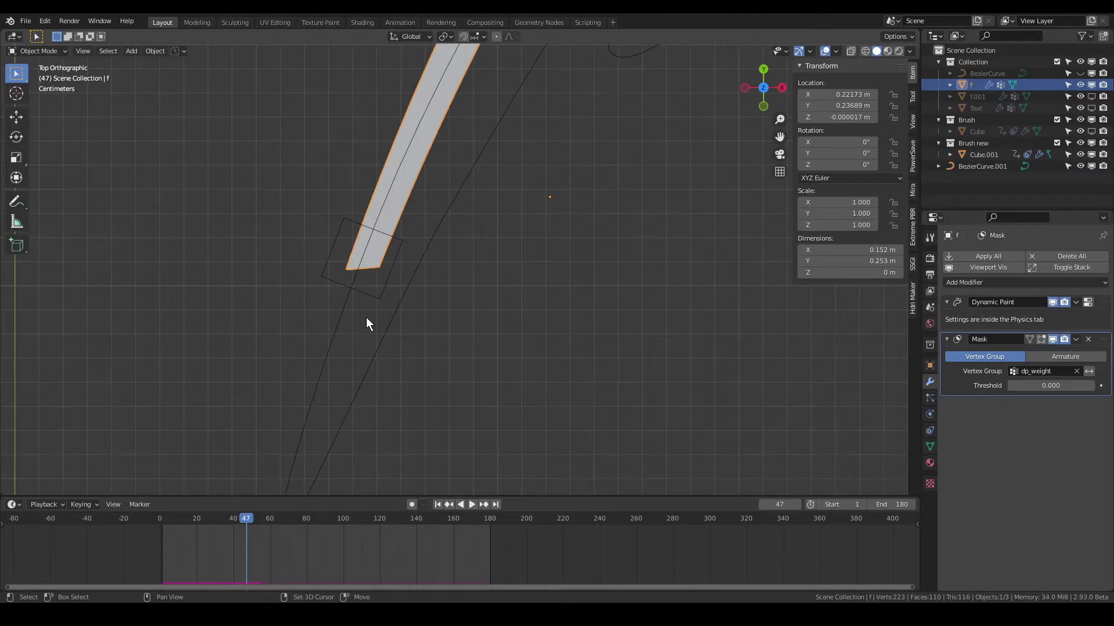
key("shift+Left")
middle_click_drag(518, 85, 438, 461, "shift")
scroll(545, 288, "down", 3)
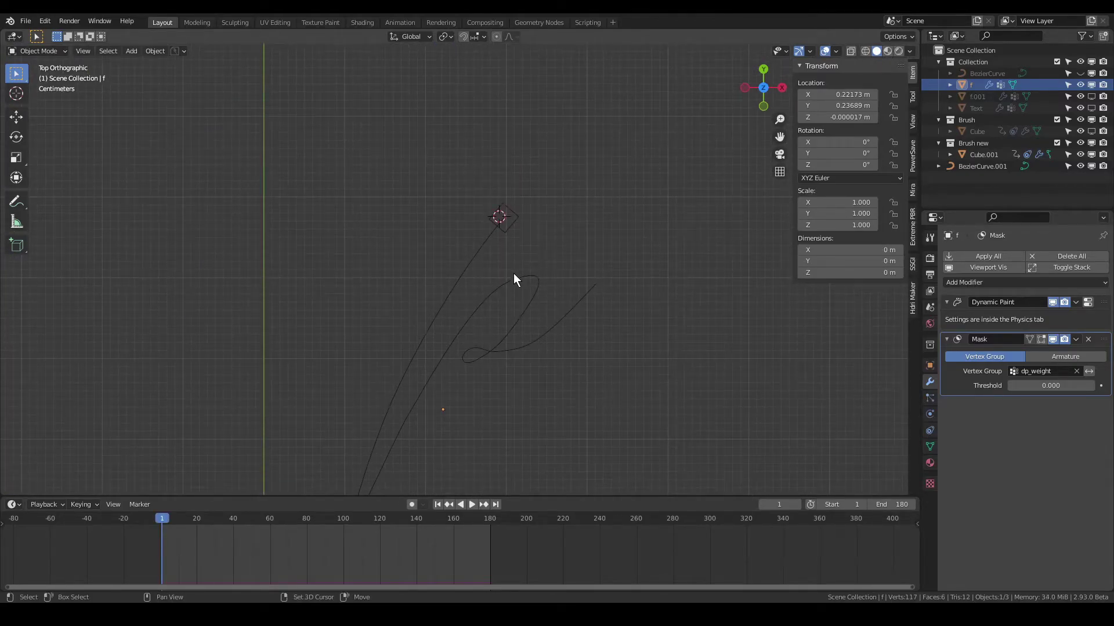
key("shift+Right")
key("shift+Left")
key("space")
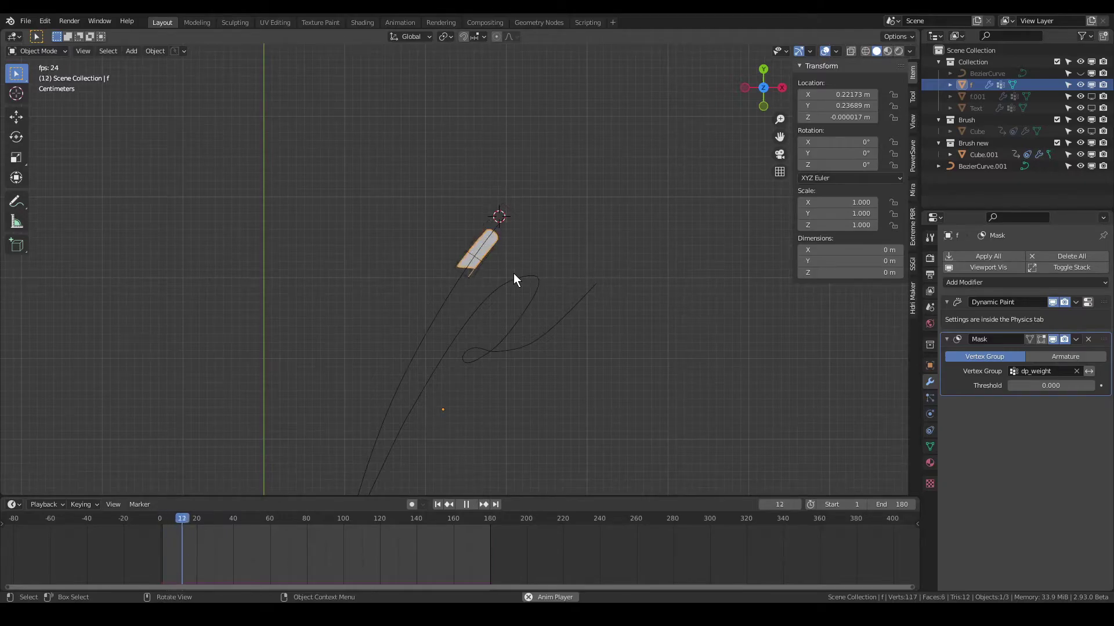
Disable the Mask modifier in the viewport and inspect the letter p's mesh topology in Edit Mode
left_click(1052, 340)
key("Tab")
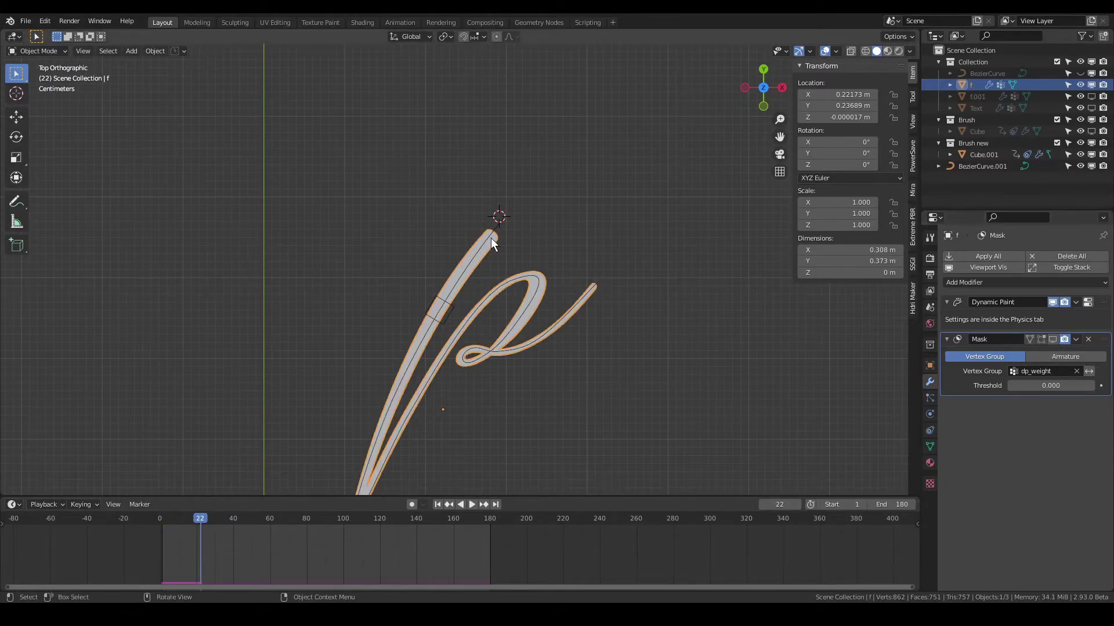
key("alt+a")
middle_click_drag(470, 279, 455, 185, "shift")
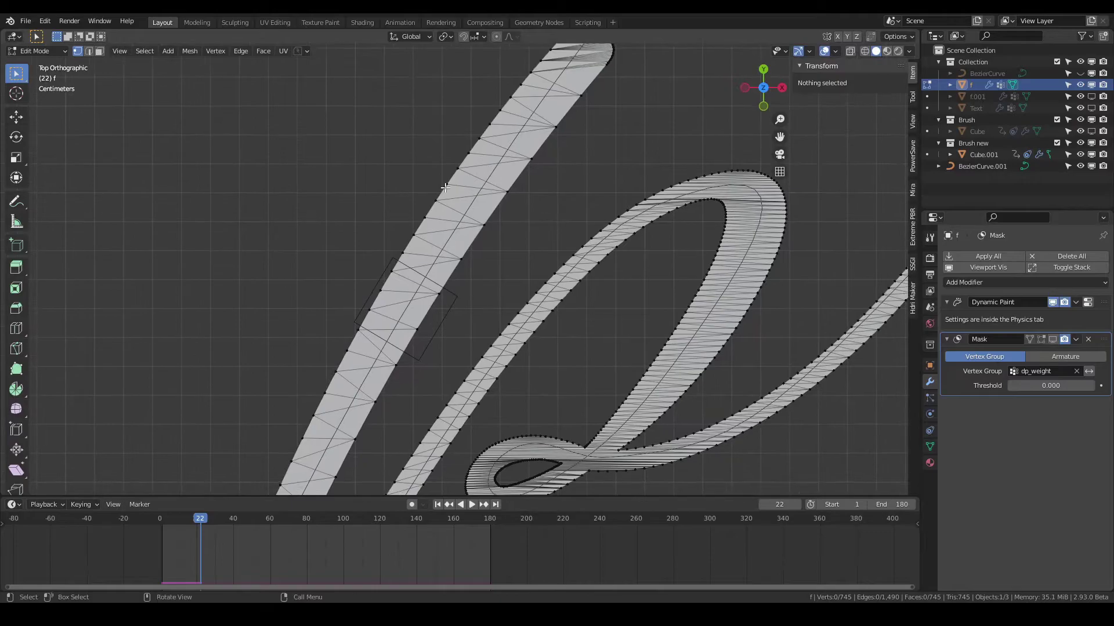
key("Tab")
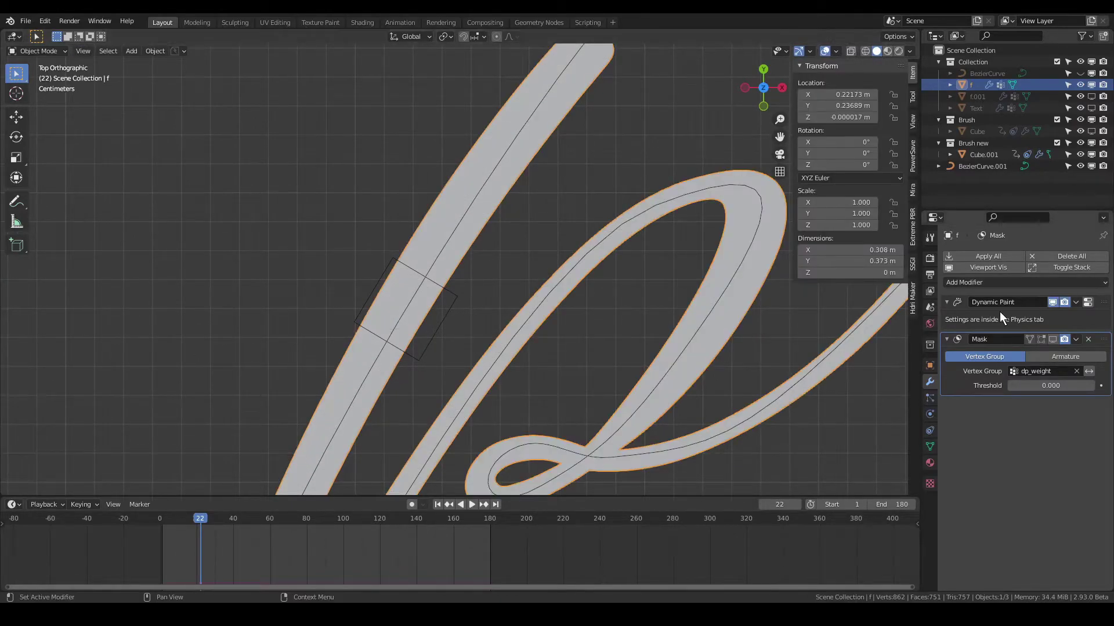
Add a Subdivision Surface modifier to the letter p and move it above Dynamic Paint in the modifier stack
left_click(1011, 283)
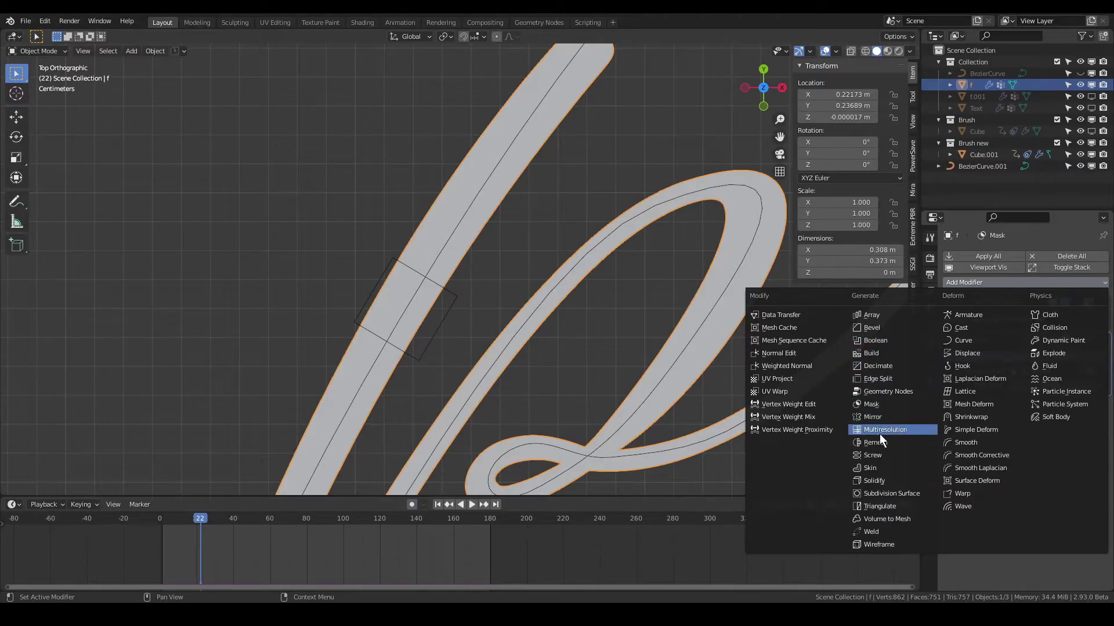
left_click(877, 494)
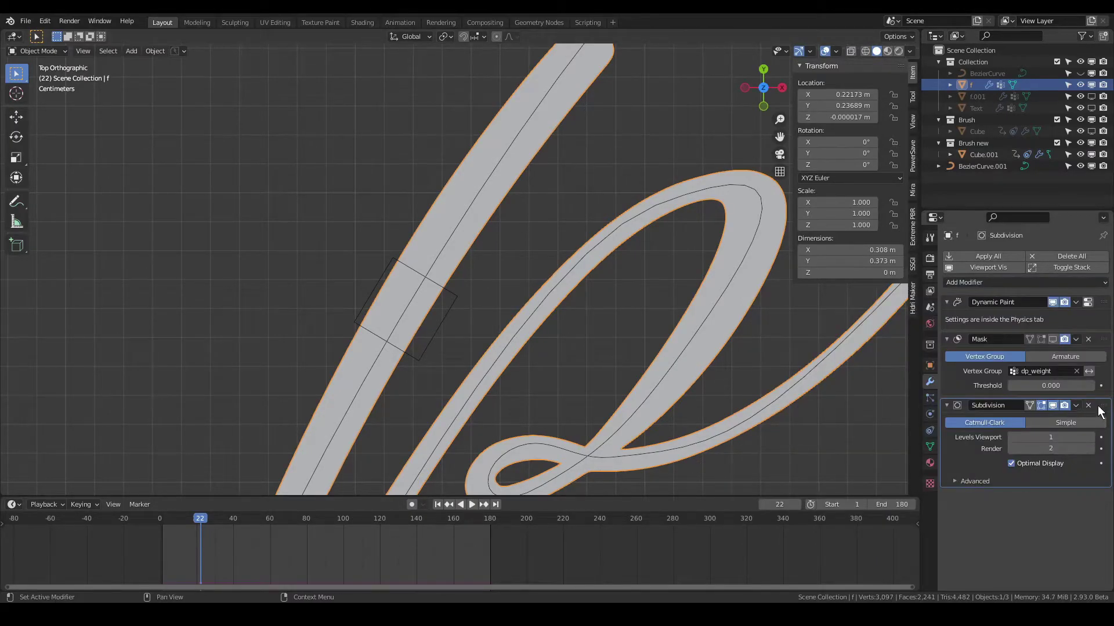
left_click_drag(1103, 389, 1099, 291)
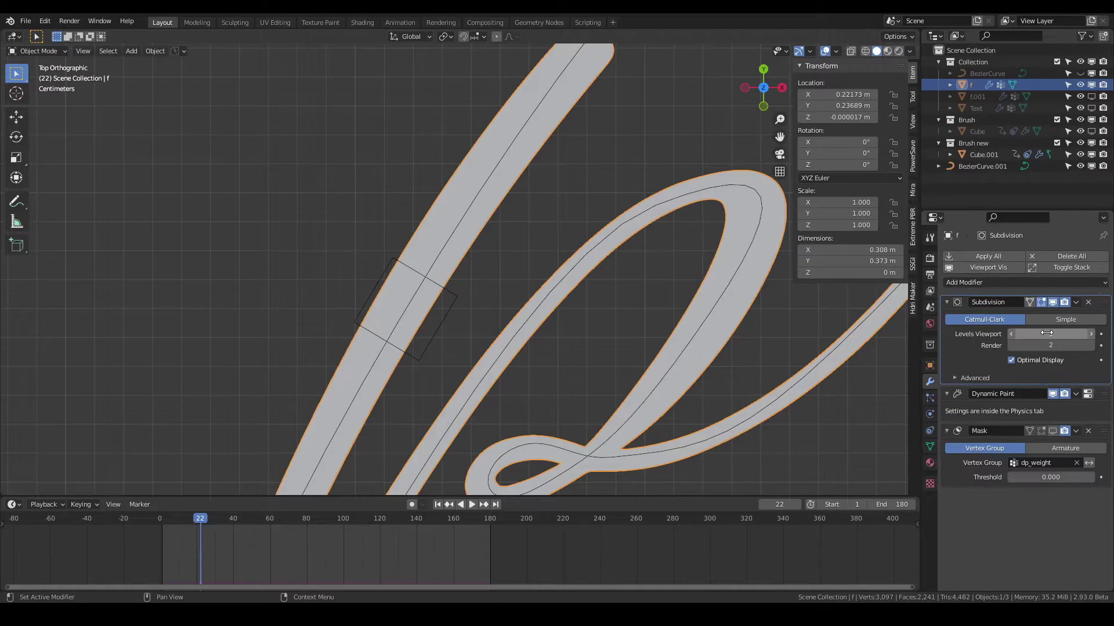
Set the Subdivision modifier's viewport and render levels to 3
left_click_drag(1060, 330, 1071, 334)
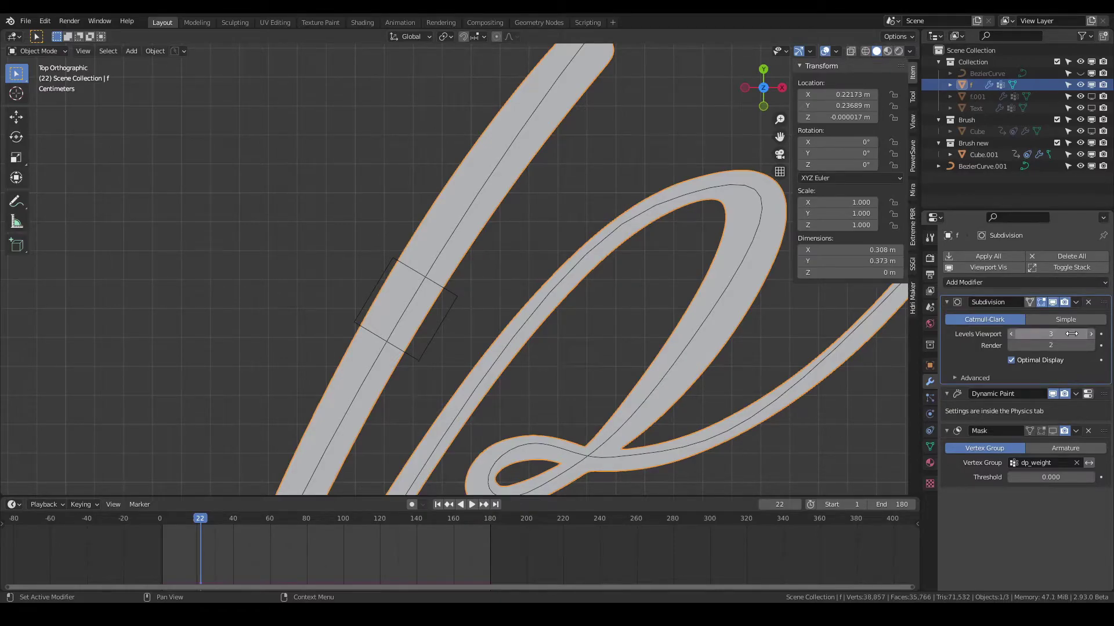
left_click(1069, 345)
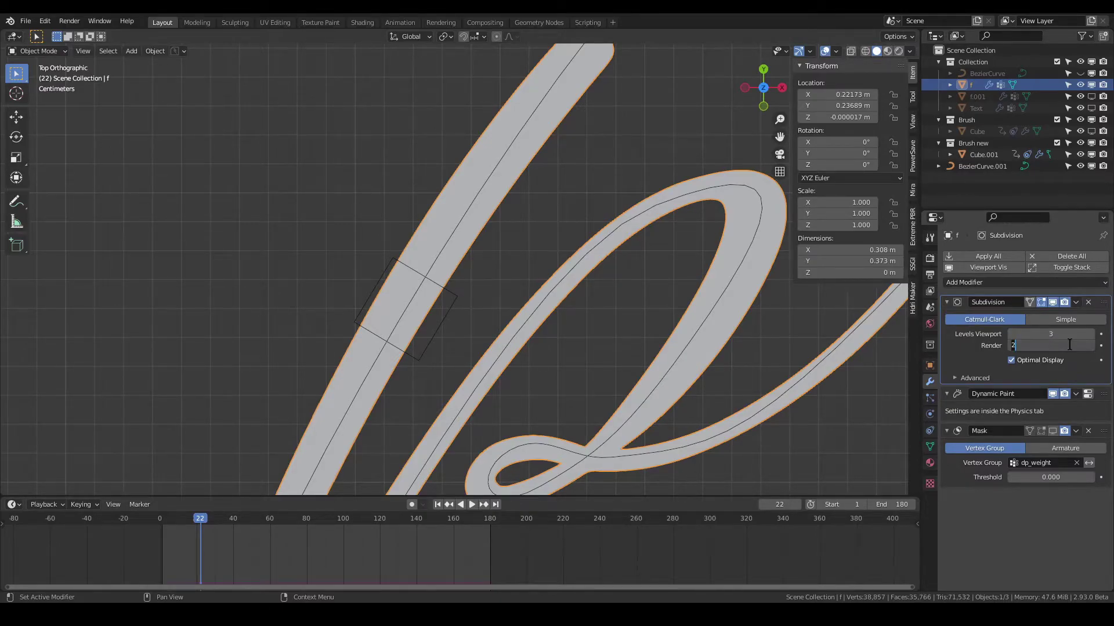
key("Return")
Re-enable the Mask modifier in the viewport at frame 1 and play the subdivided letter's reveal
scroll(468, 235, "down", 3)
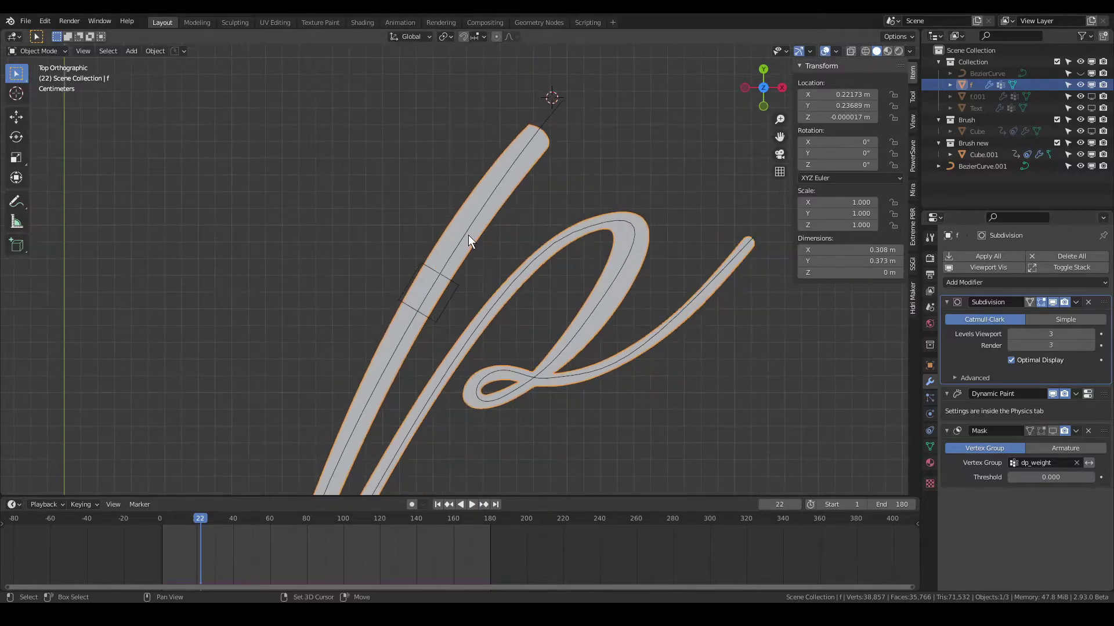
key("shift+Left")
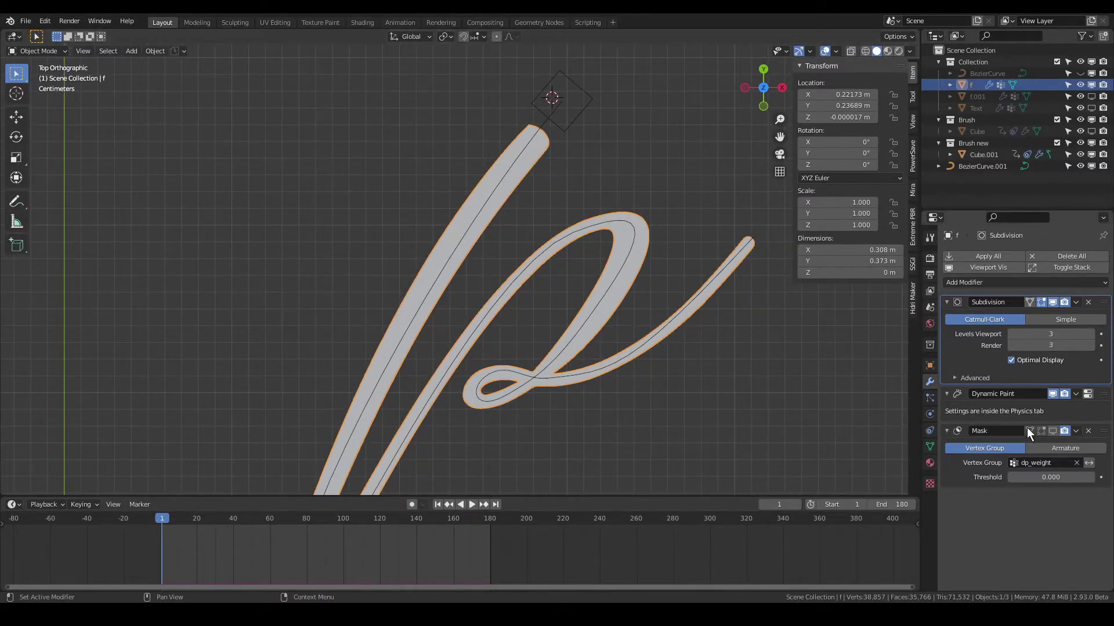
left_click(1051, 430)
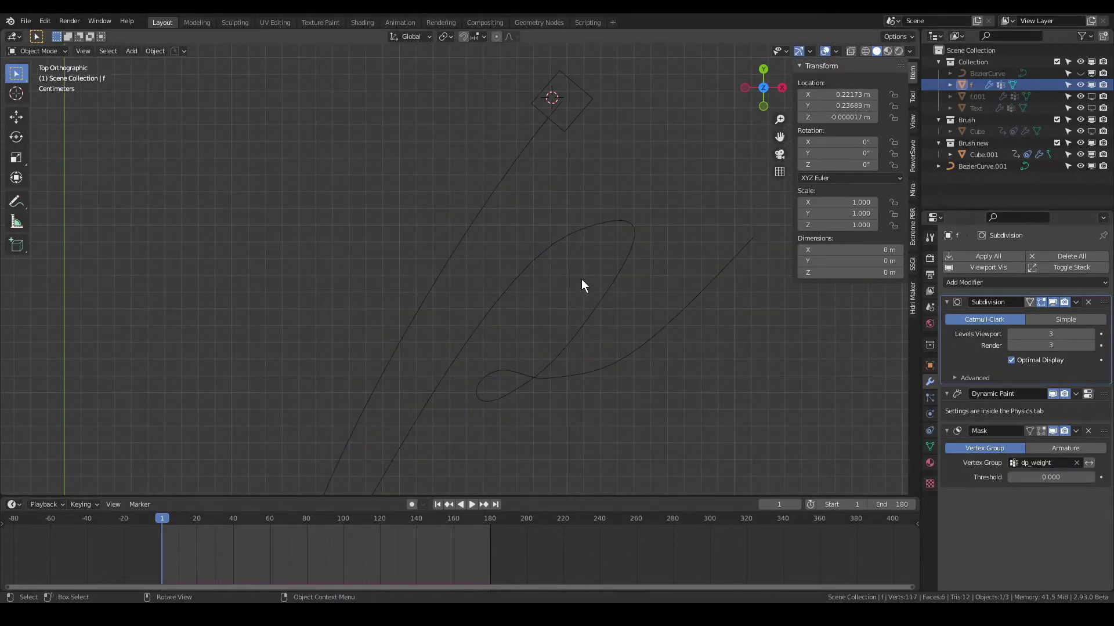
key("space")
key("space")
scroll(574, 256, "down", 4)
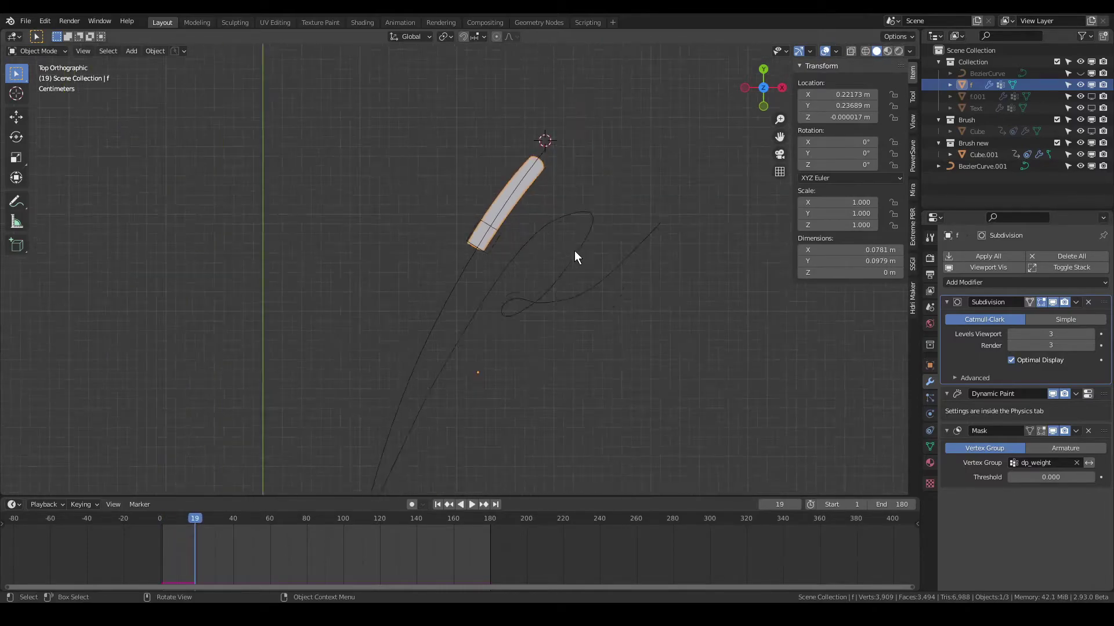
scroll(516, 255, "up", 3)
scroll(510, 241, "down", 1)
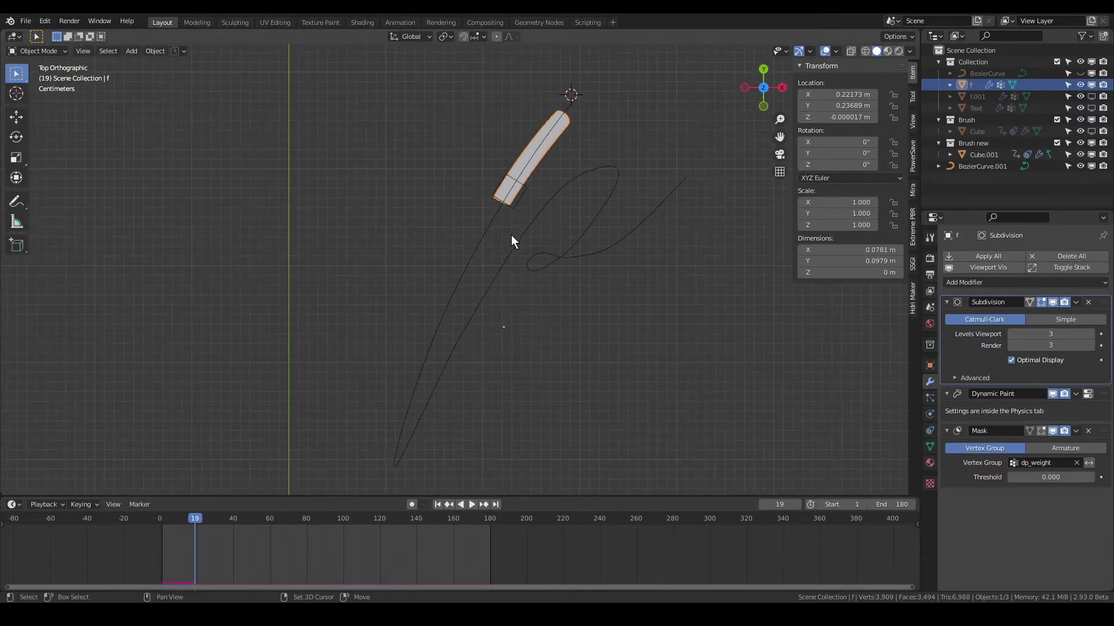
middle_click_drag(529, 209, 522, 217, "shift")
key("space")
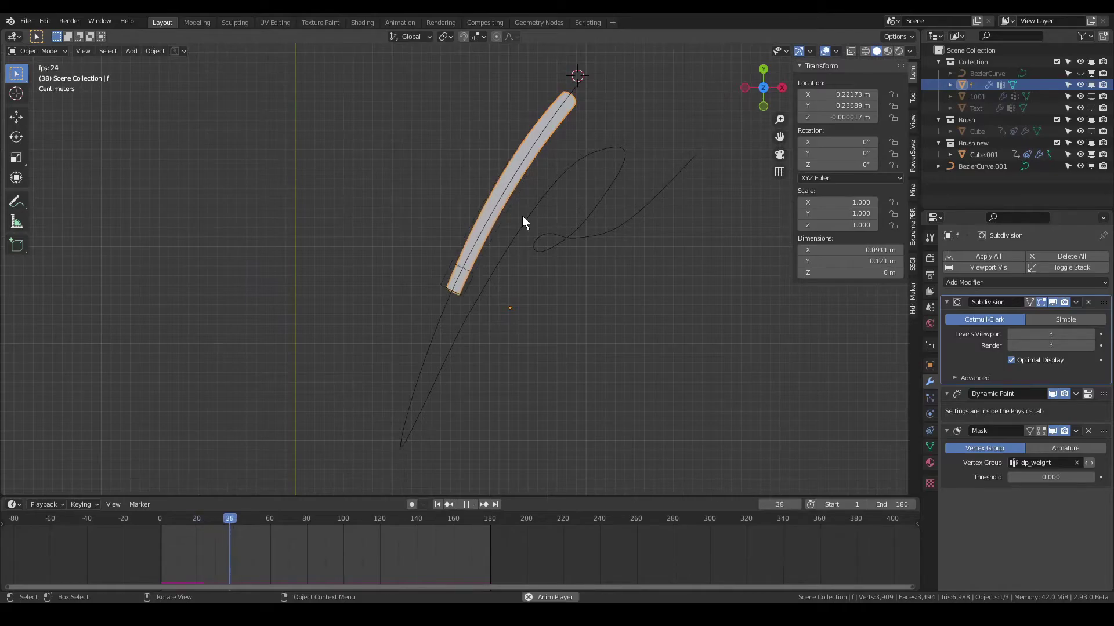
Hide the viewport overlays and play the reveal from frame 1 to about frame 82
left_click(824, 51)
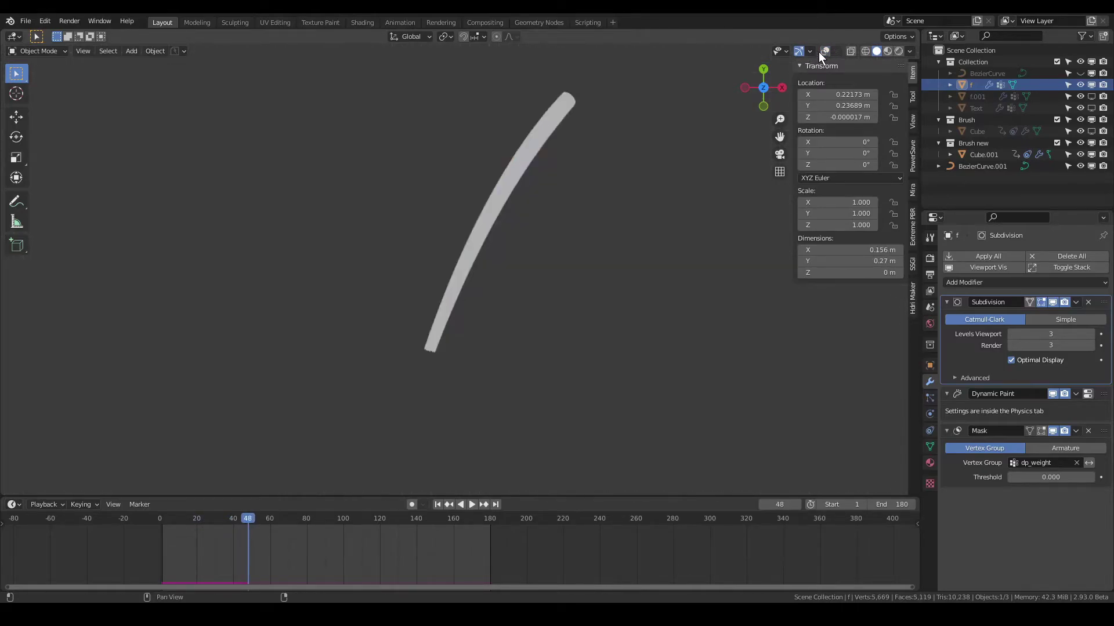
key("shift+Left")
key("space")
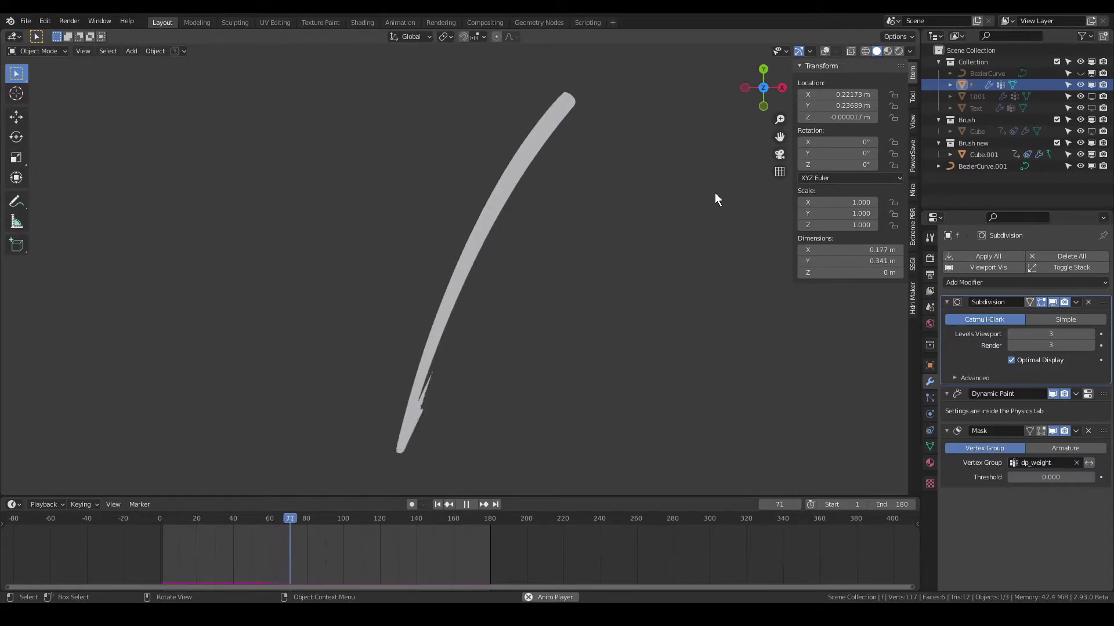
key("space")
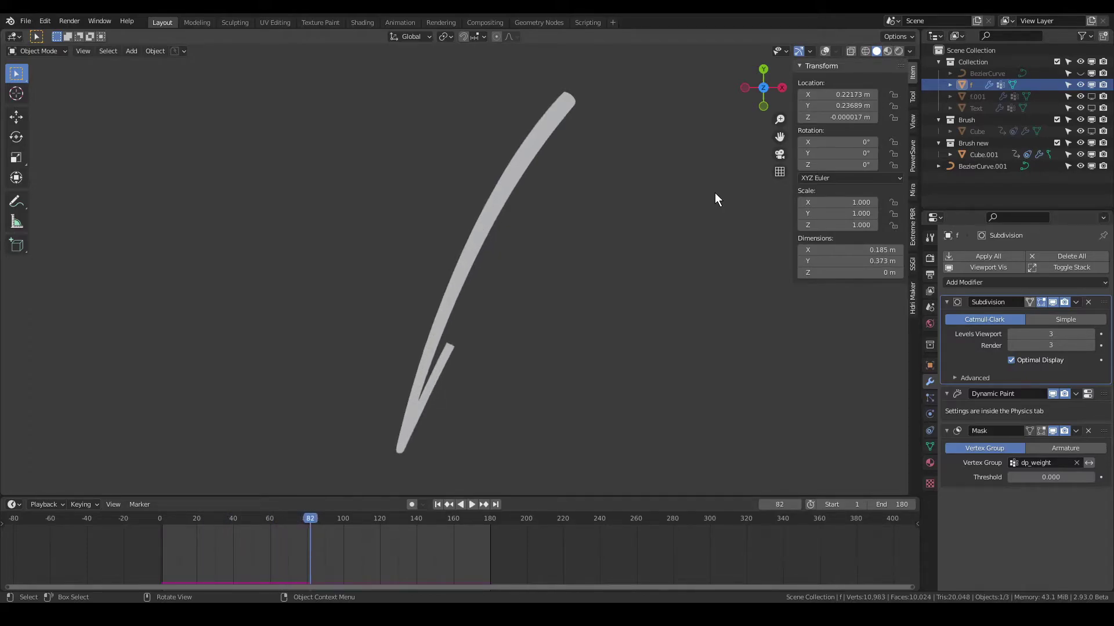
Step back frame by frame and replay frames 66 to 86 to examine the reveal at the letter's bottom turn
key("Left")
key("Left")
key("Left")
key("Left")
key("Left")
key("Left")
key("Left")
key("Left")
key("Left")
key("Left")
key("Left")
key("Left")
key("Left")
key("Left")
key("Left")
key("Left")
key("Left")
key("Left")
key("Left")
key("Left")
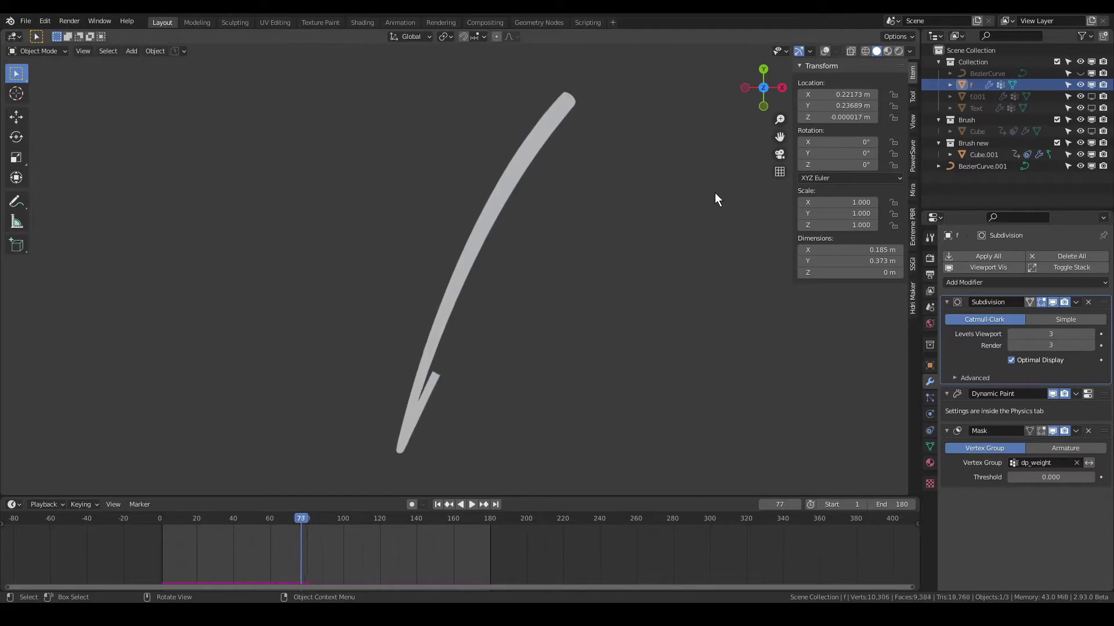
key("Left")
key("Left")
key("Left")
key("Left")
key("Left")
key("Left")
key("space")
key("space")
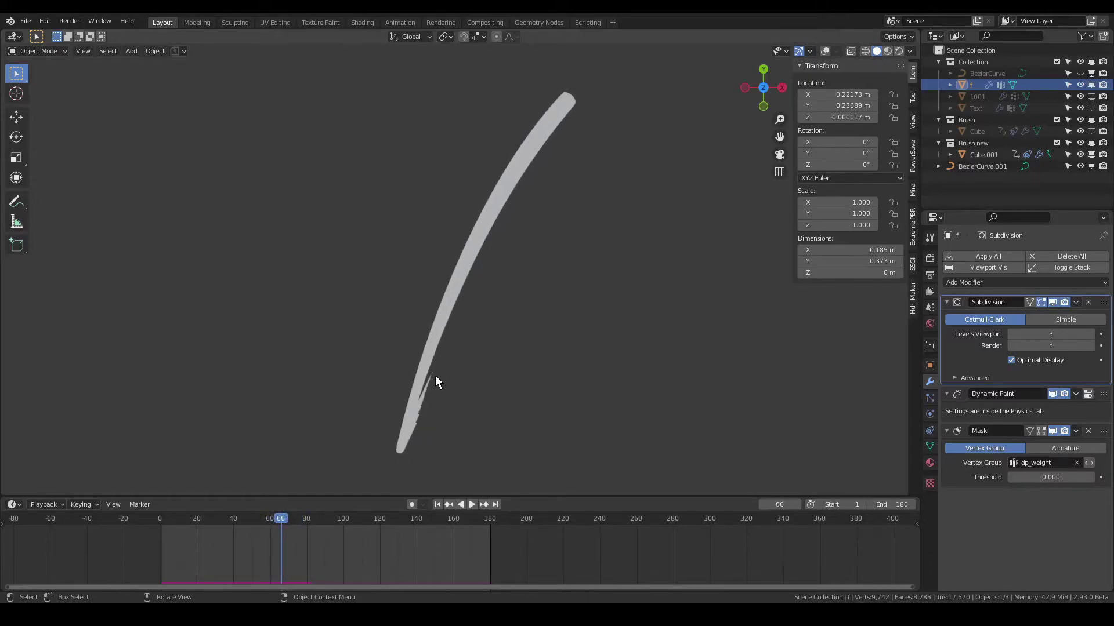
key("space")
key("space")
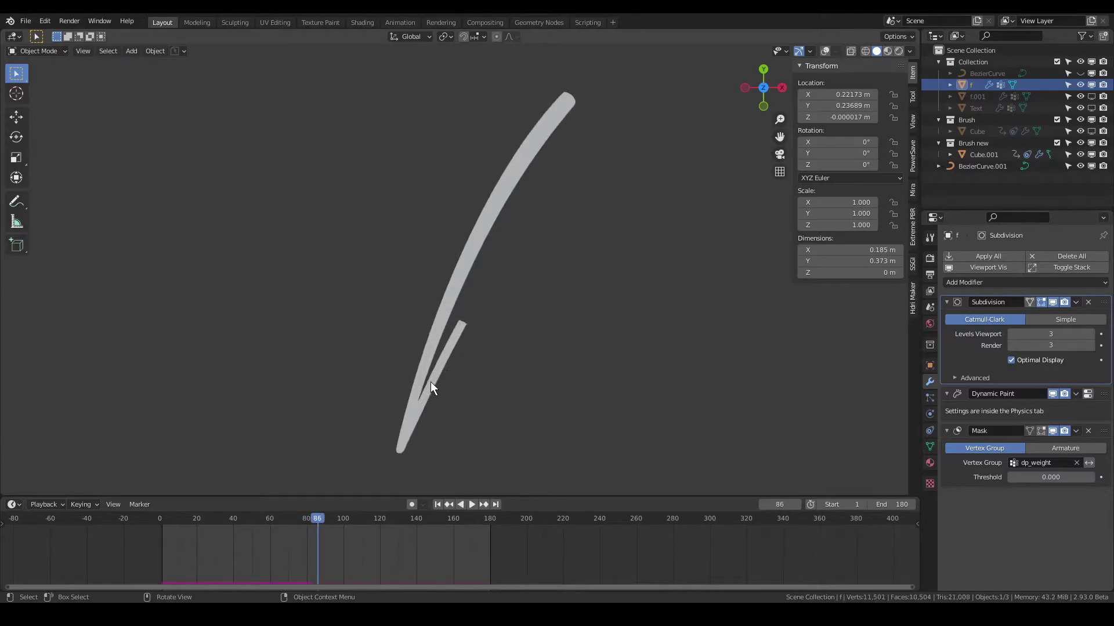
Replay the reveal from frame 1 past the bottom turn to frame 77, and return to frame 1
key("shift+Left")
key("space")
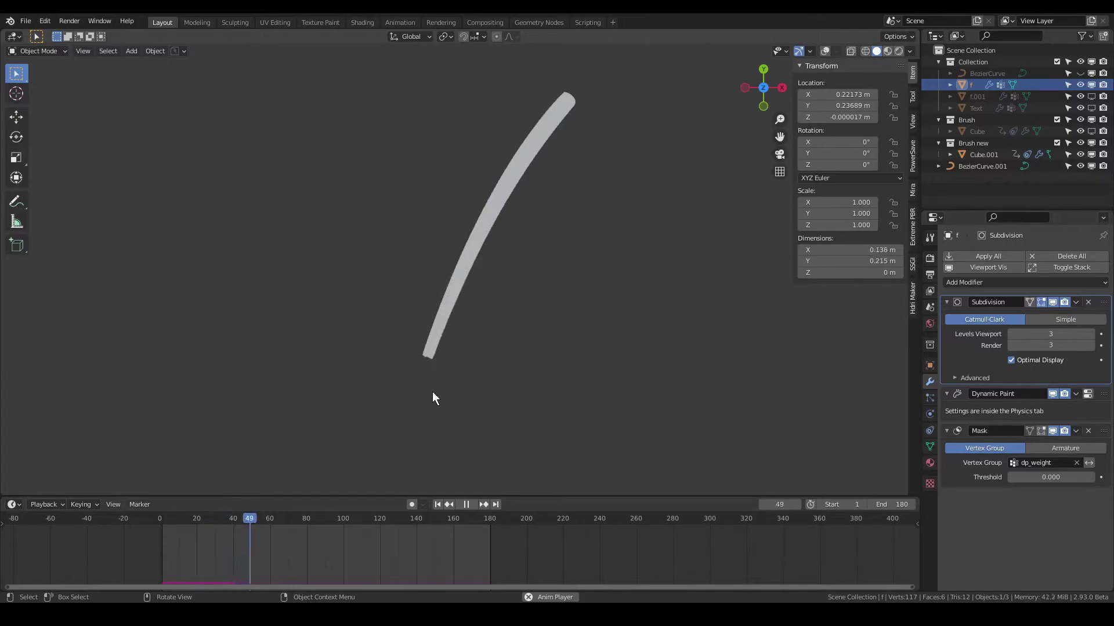
key("space")
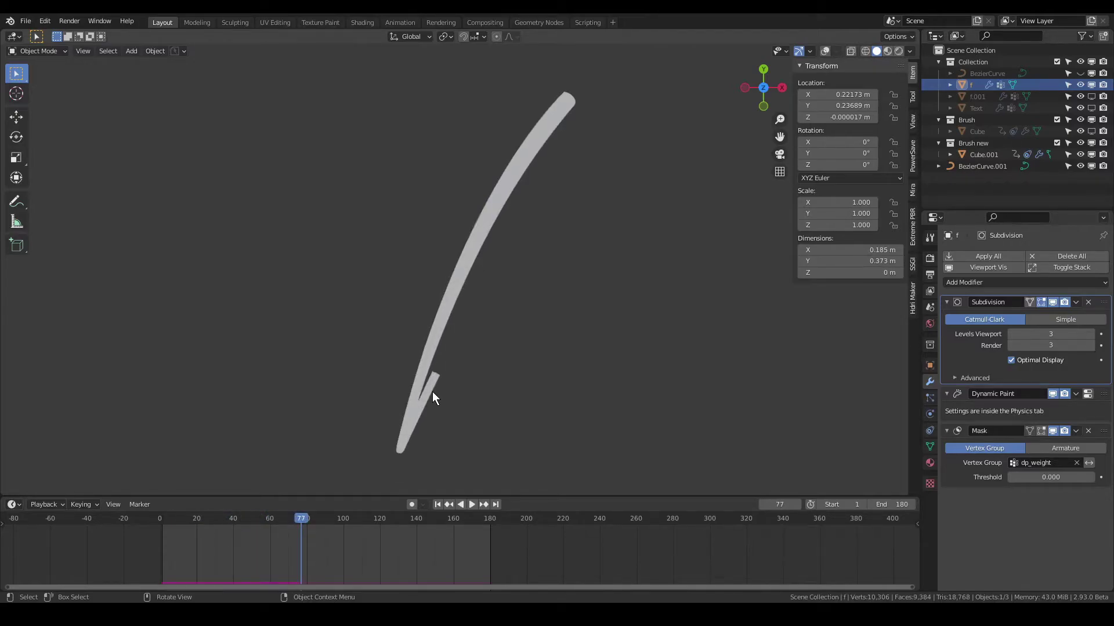
key("shift+Left")
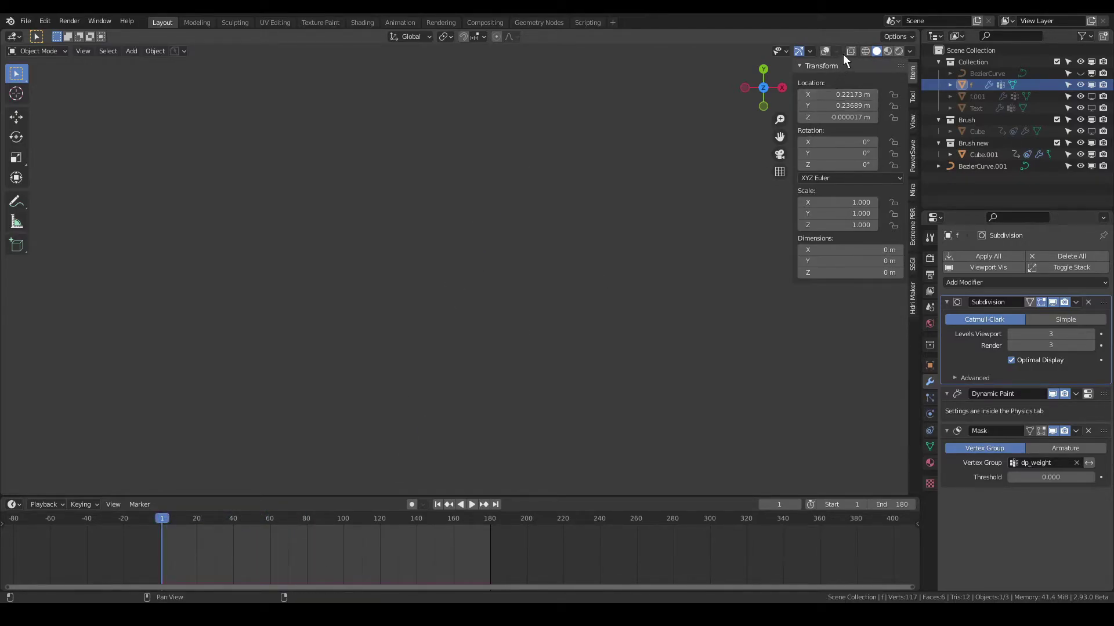
Show the viewport overlays again, play the reveal to frame 13 with the brush cube selected, and select the letter p
left_click(824, 51)
middle_click_drag(688, 89, 639, 131, "shift")
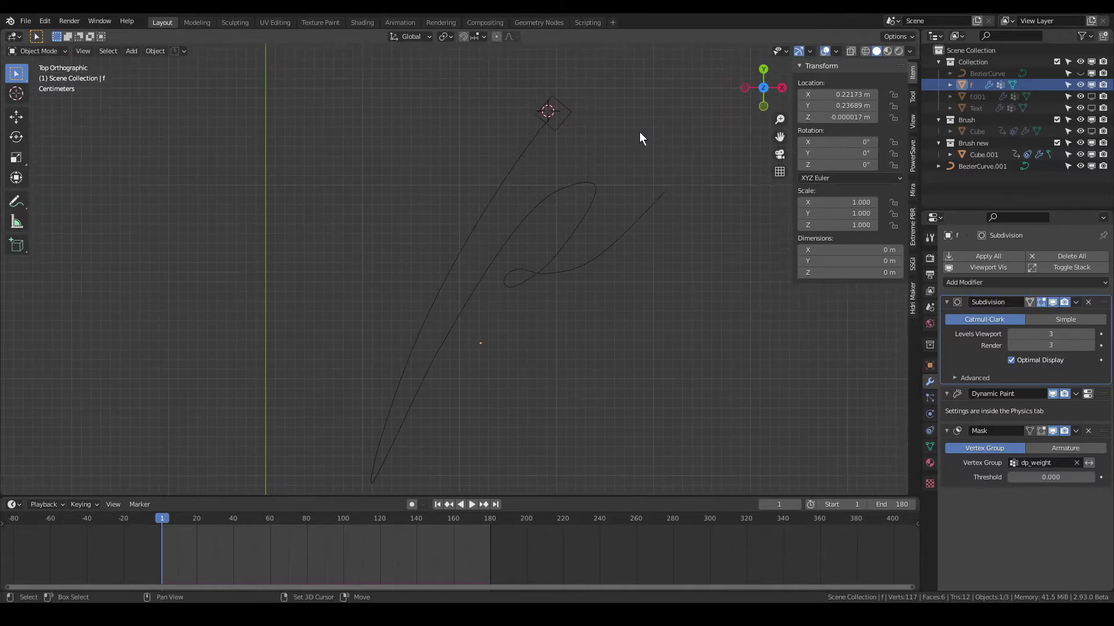
left_click(570, 115)
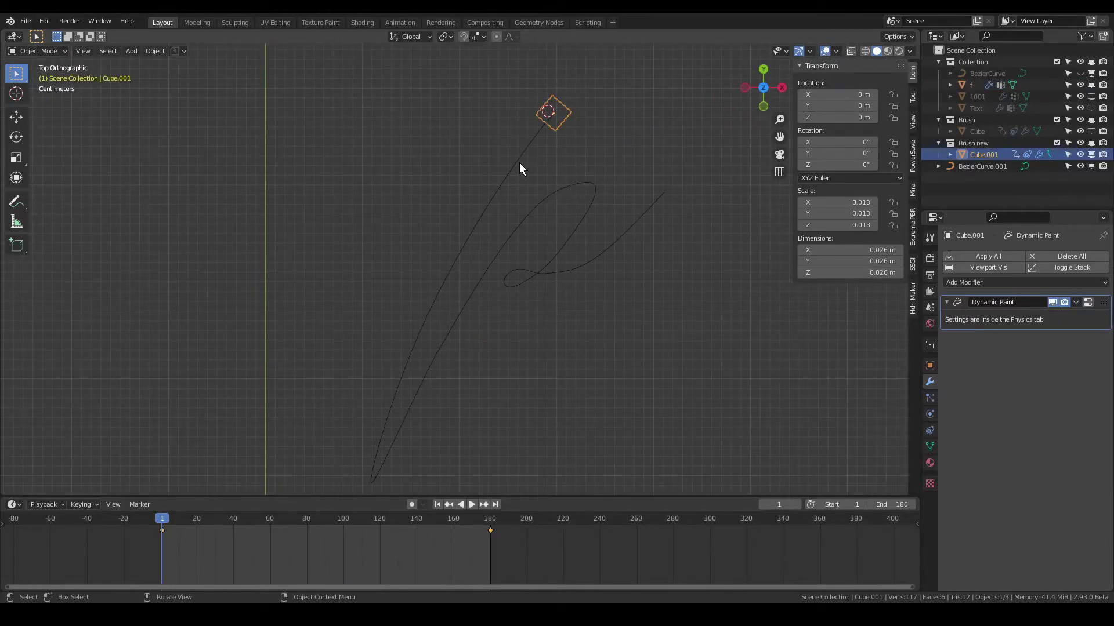
key("space")
left_click(541, 138)
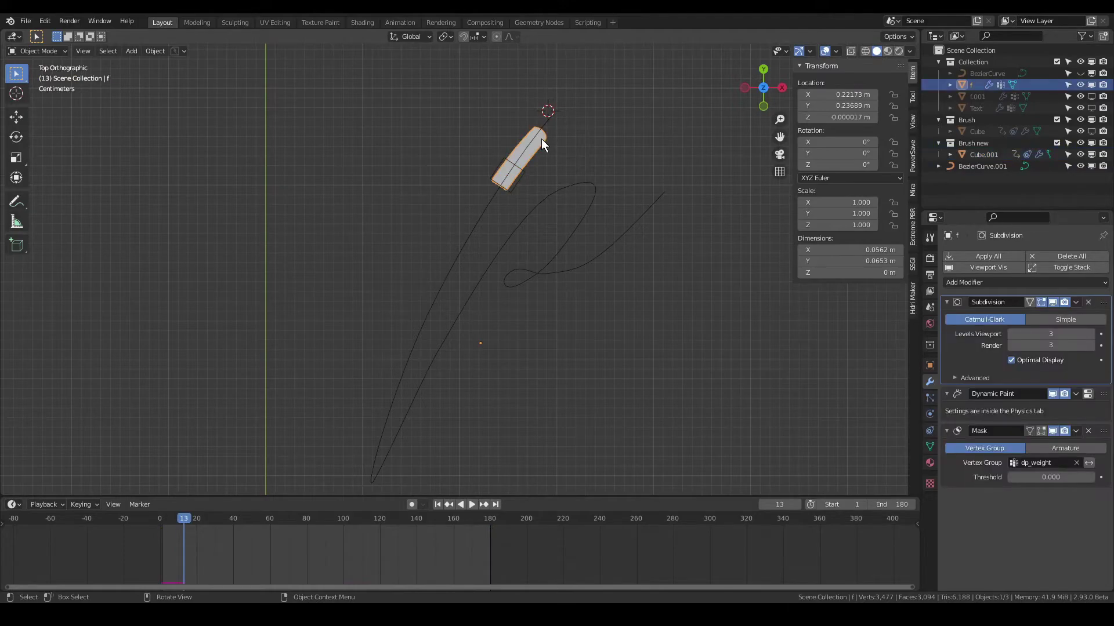
Turn off the letter's Mask modifier in the viewport and keyframe the brush cube's scale at frame 1
left_click(1053, 430)
key("shift+Left")
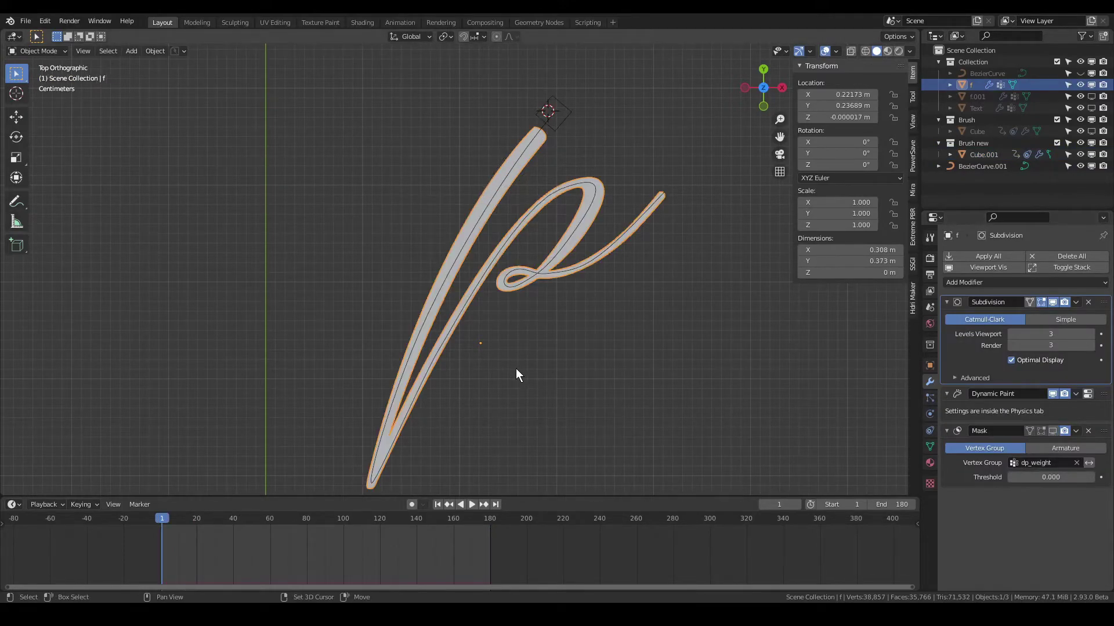
left_click(566, 126)
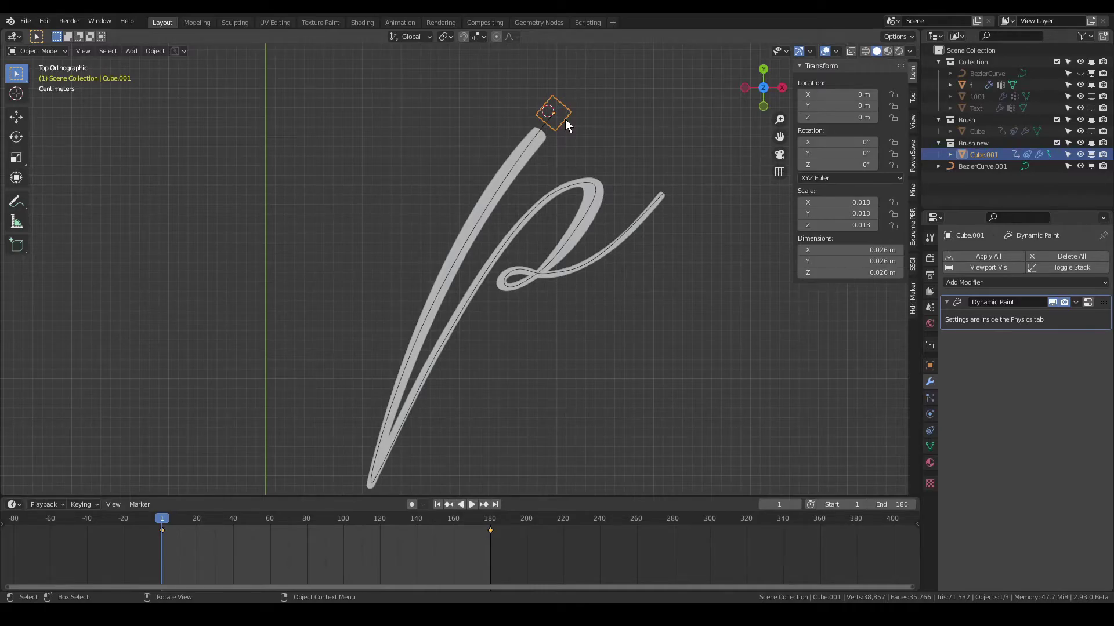
key("i")
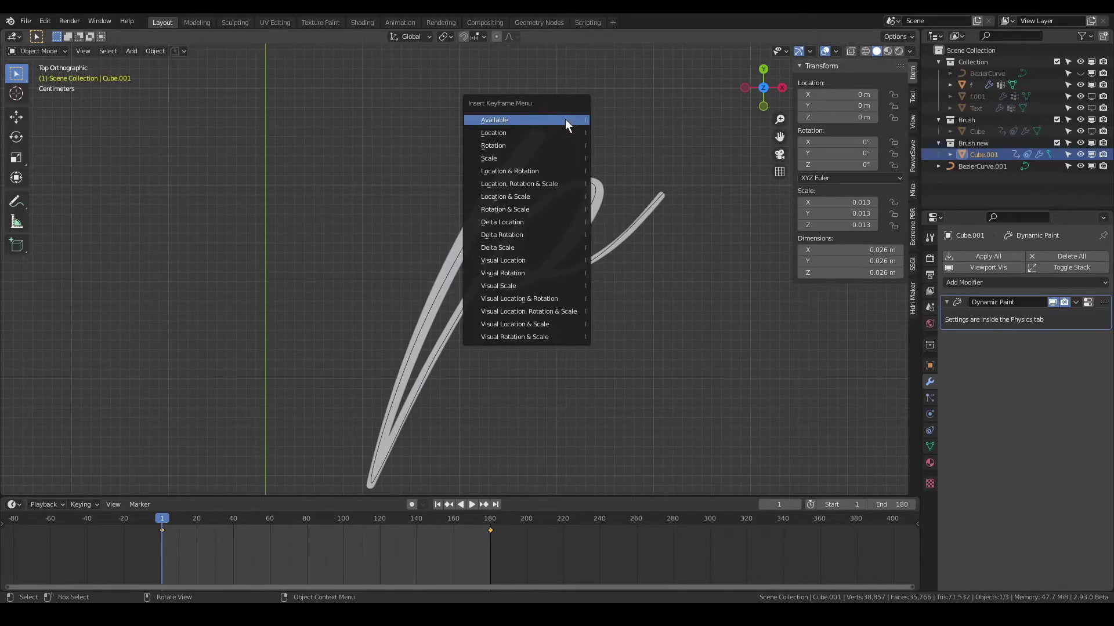
left_click(544, 157)
key("Home")
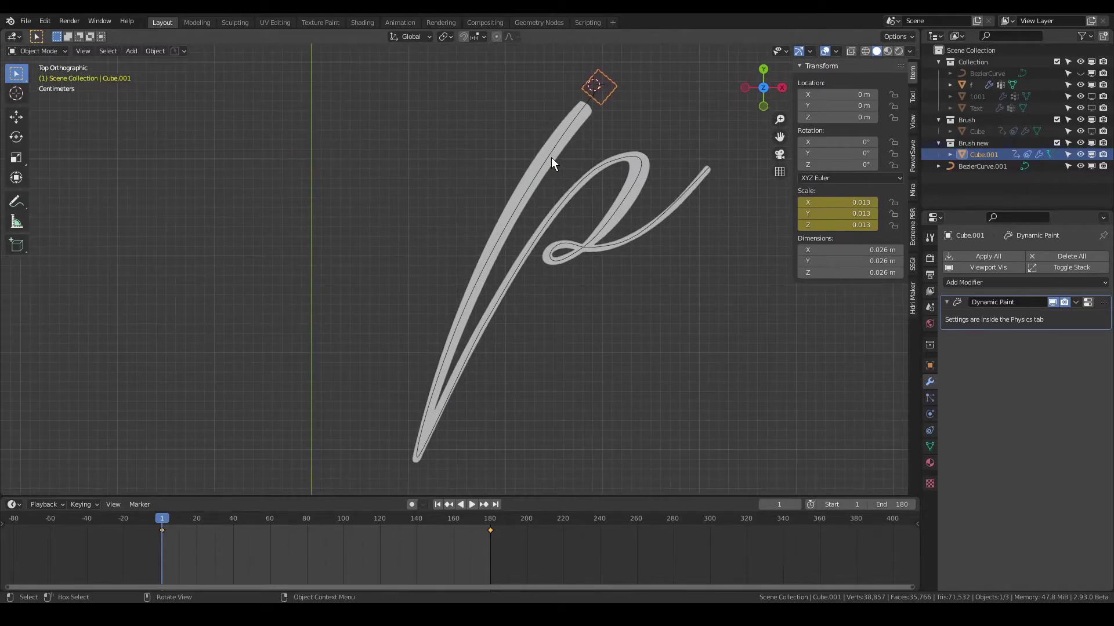
Play the animation to frame 39 and insert a scale keyframe for the brush cube there
key("space")
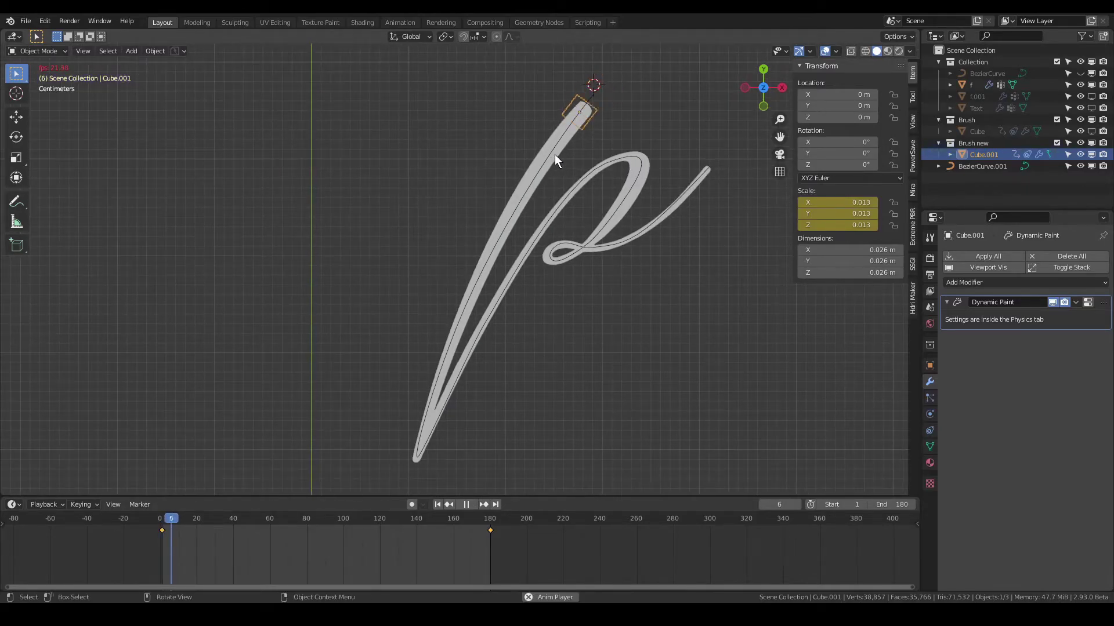
key("i")
left_click(540, 202)
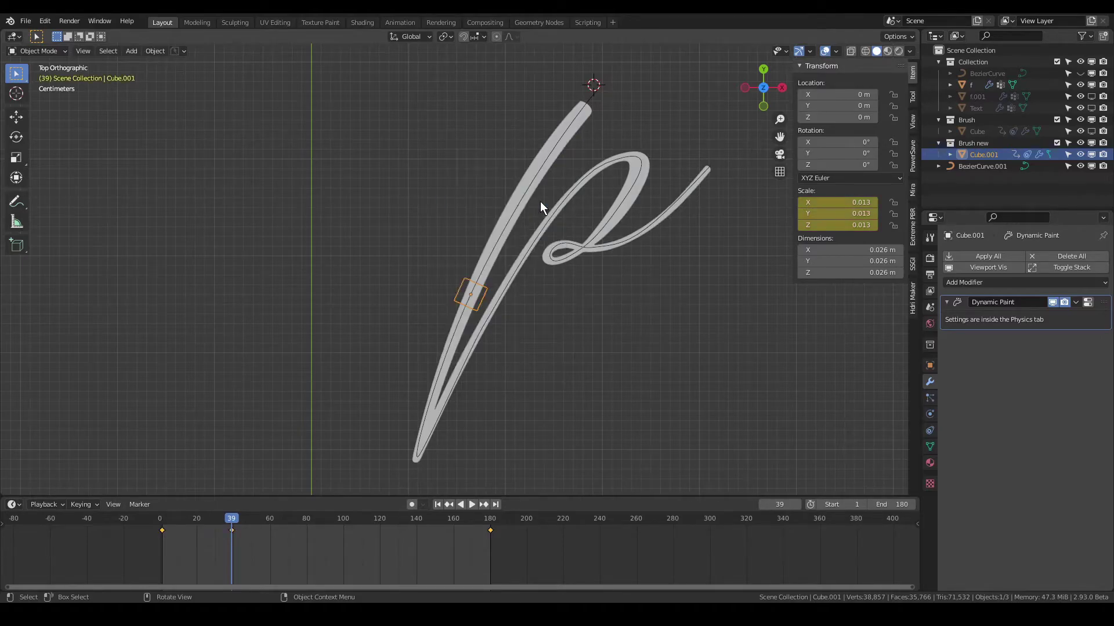
At frame 52, scale the brush cube down to about 0.009 and keyframe its scale
scroll(484, 303, "up", 3)
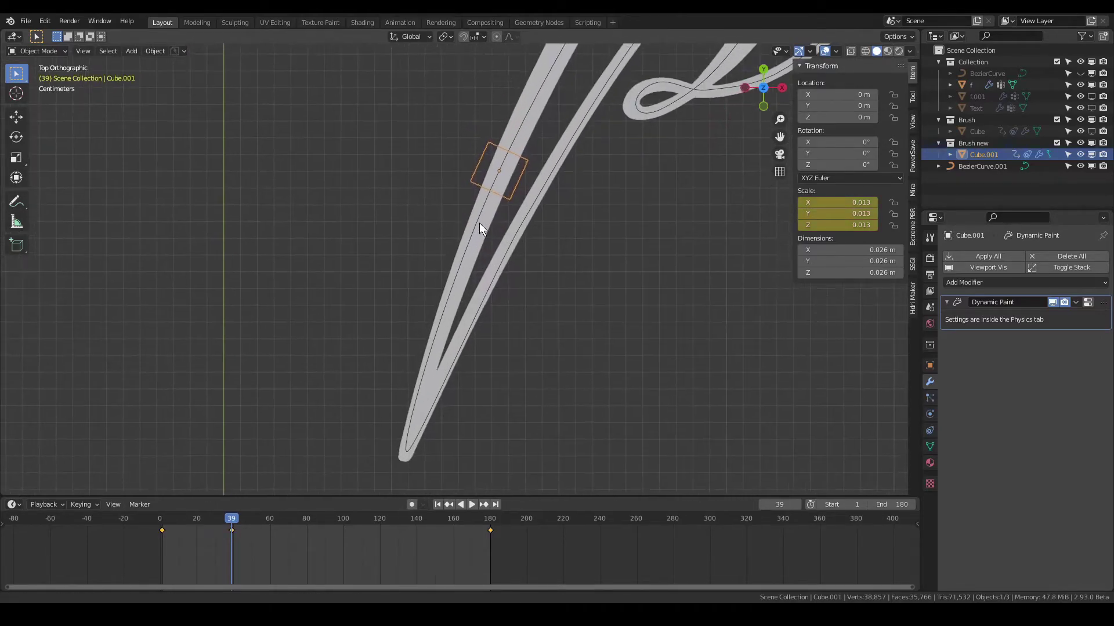
key("space")
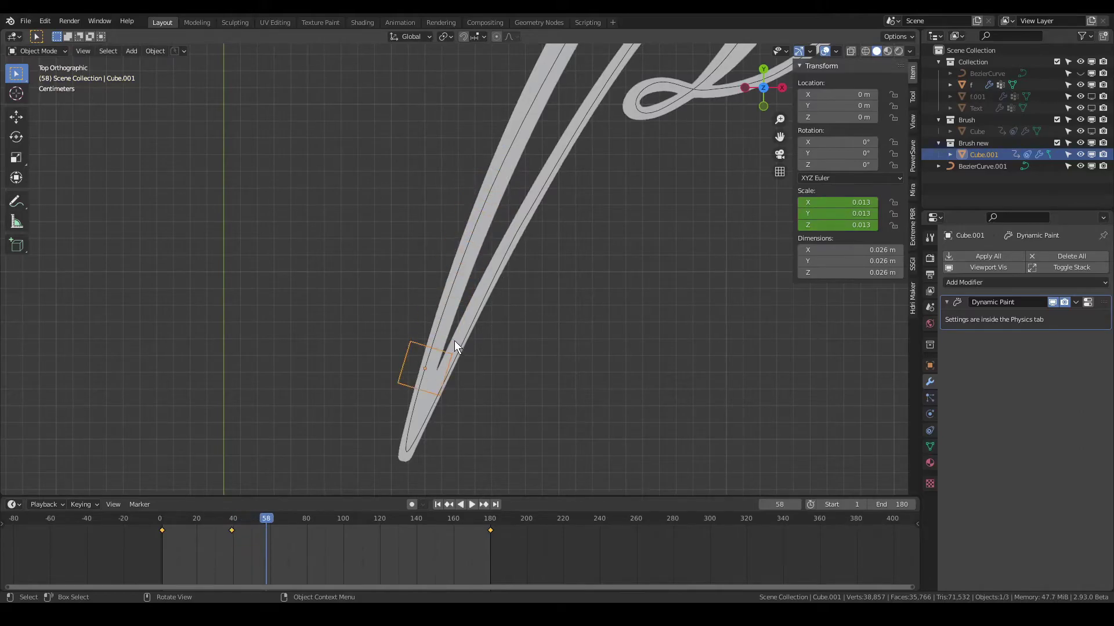
key("ctrl+shift+space")
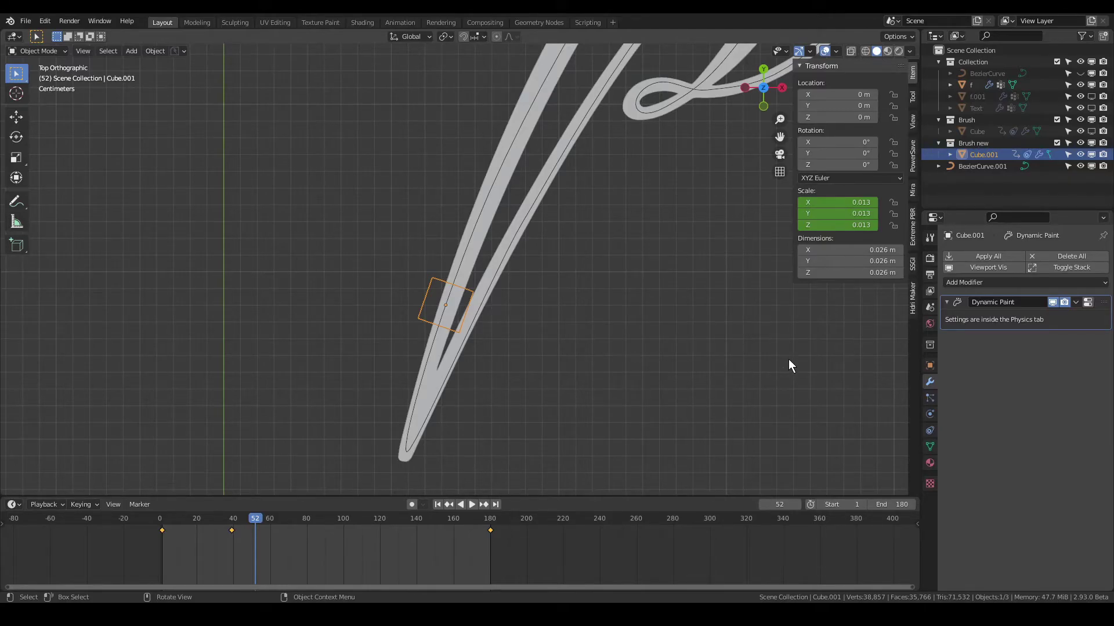
key("s")
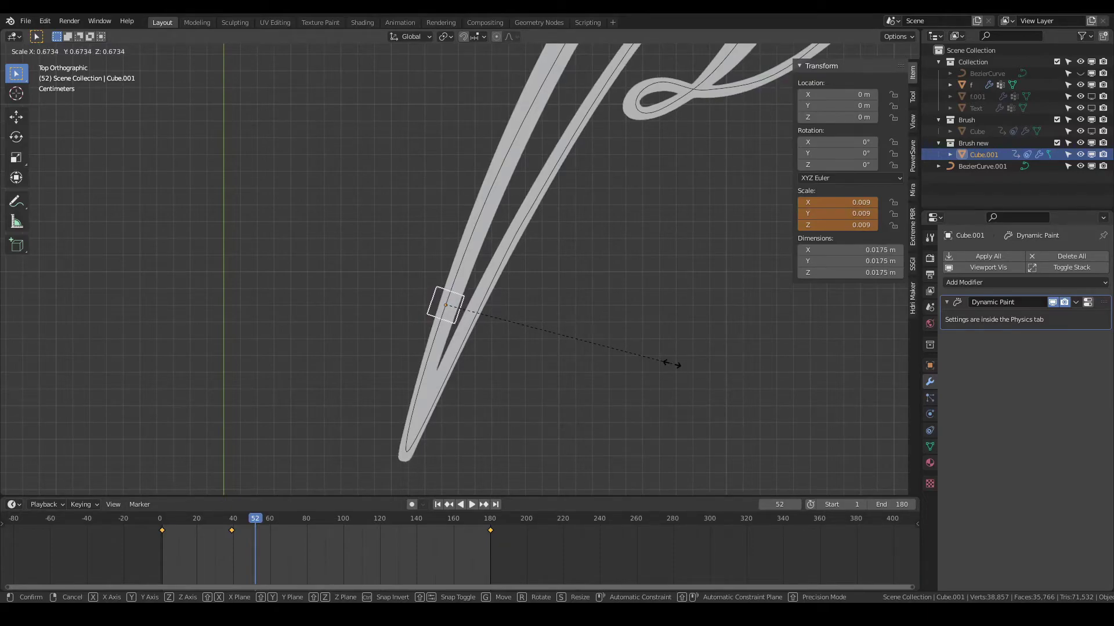
left_click(673, 364)
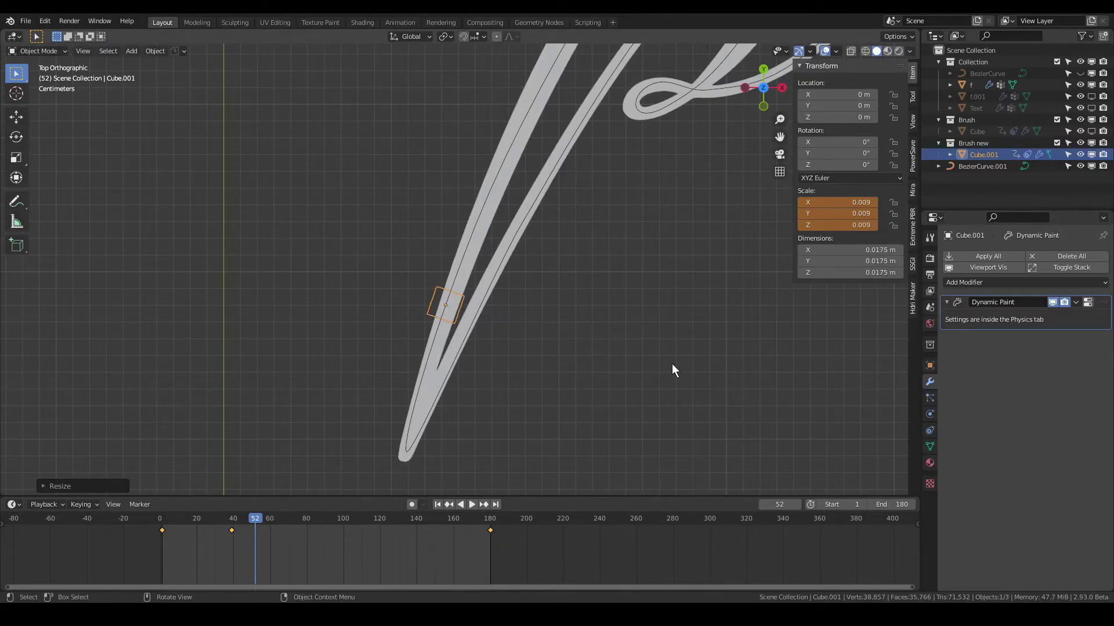
key("i")
left_click(671, 364)
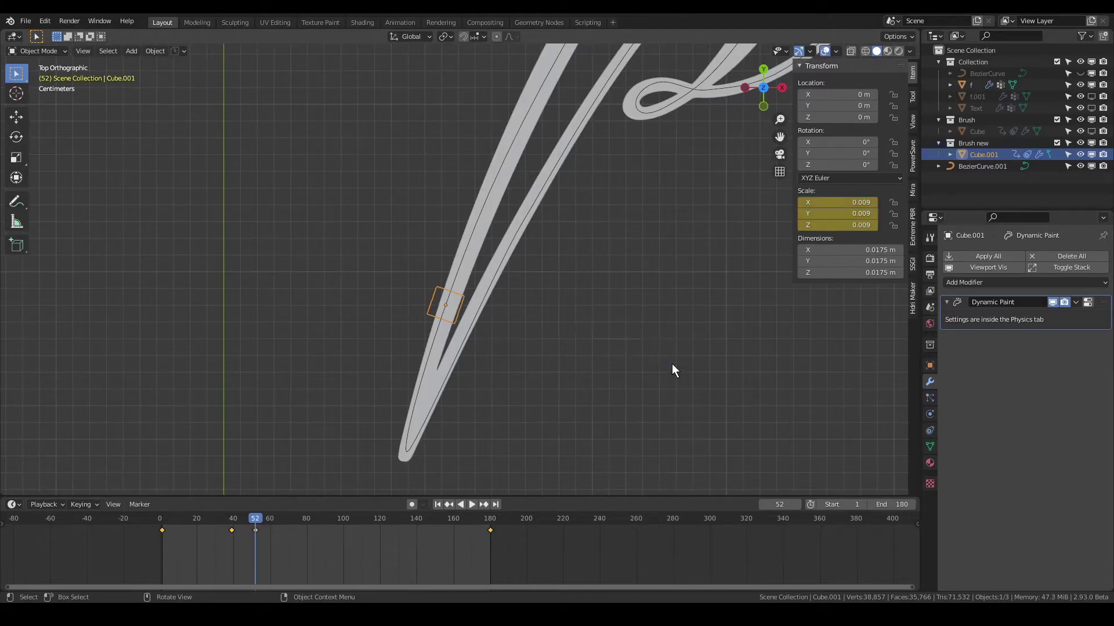
At frame 57, shrink the brush cube to about 0.007 so it clears the neighbouring stroke, and keyframe its scale
key("Right")
key("Right")
key("Right")
key("Right")
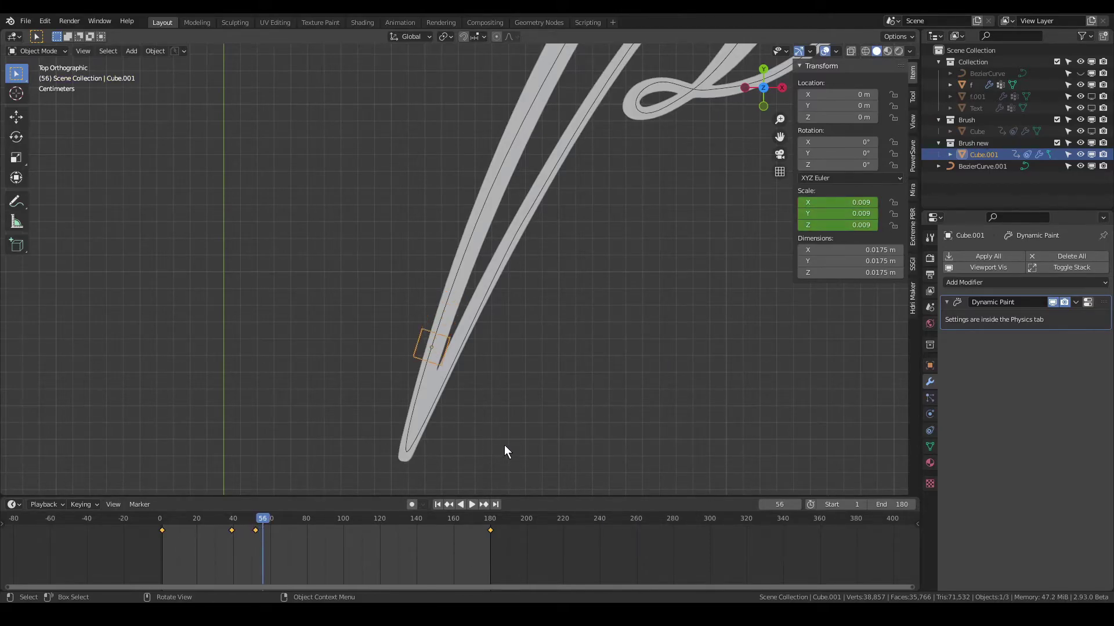
key("Right")
scroll(492, 433, "up", 2)
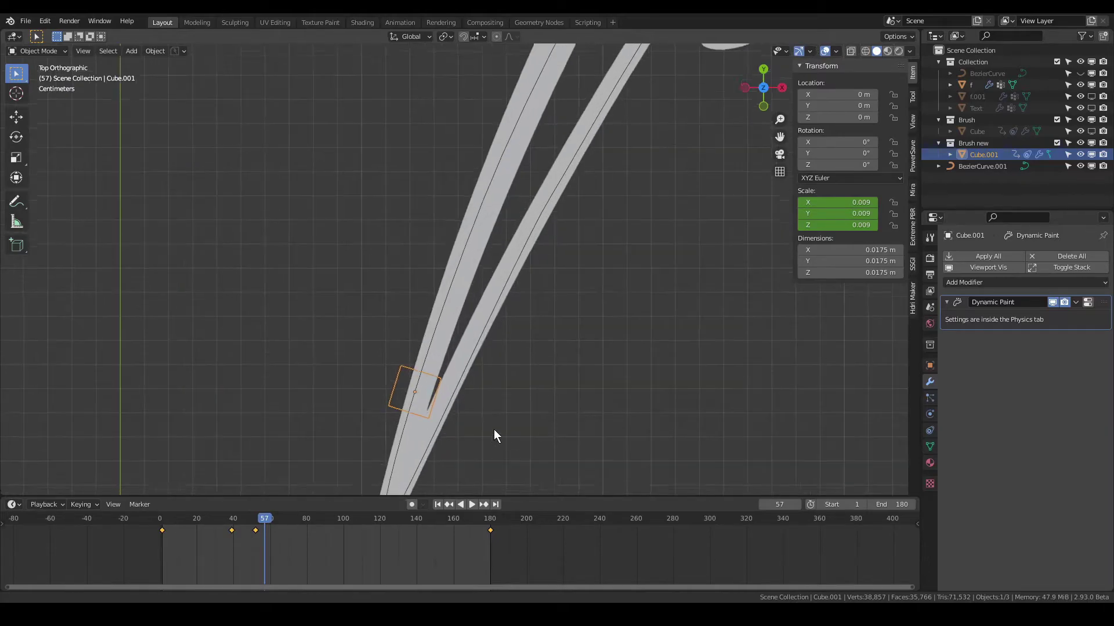
middle_click_drag(464, 356, 499, 269, "shift")
scroll(500, 270, "up", 2)
key("s")
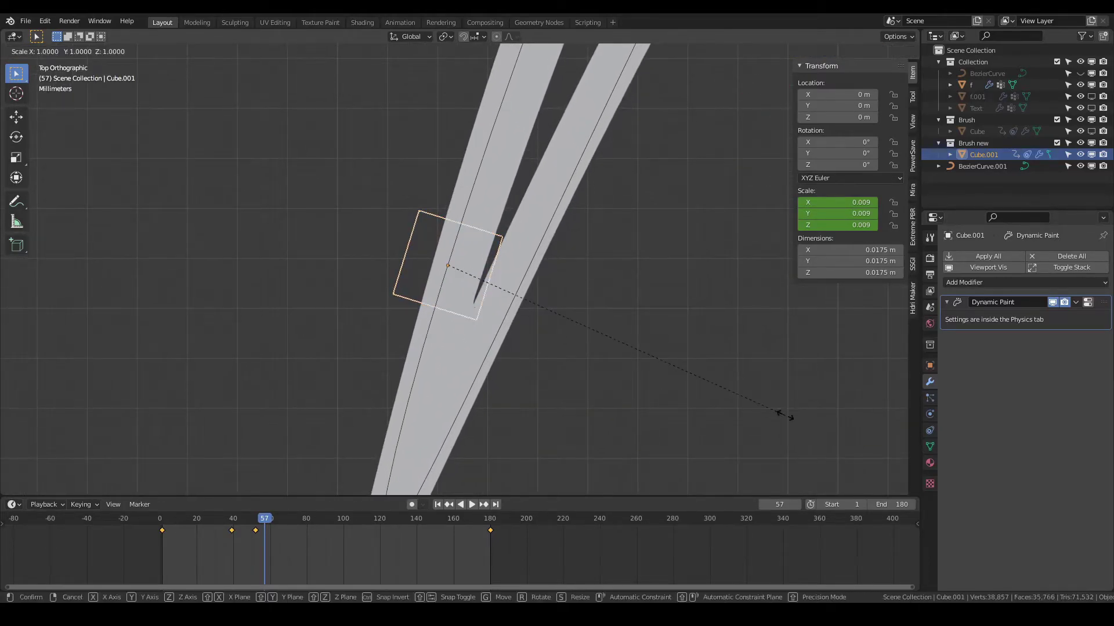
left_click(724, 410)
key("i")
left_click(723, 409)
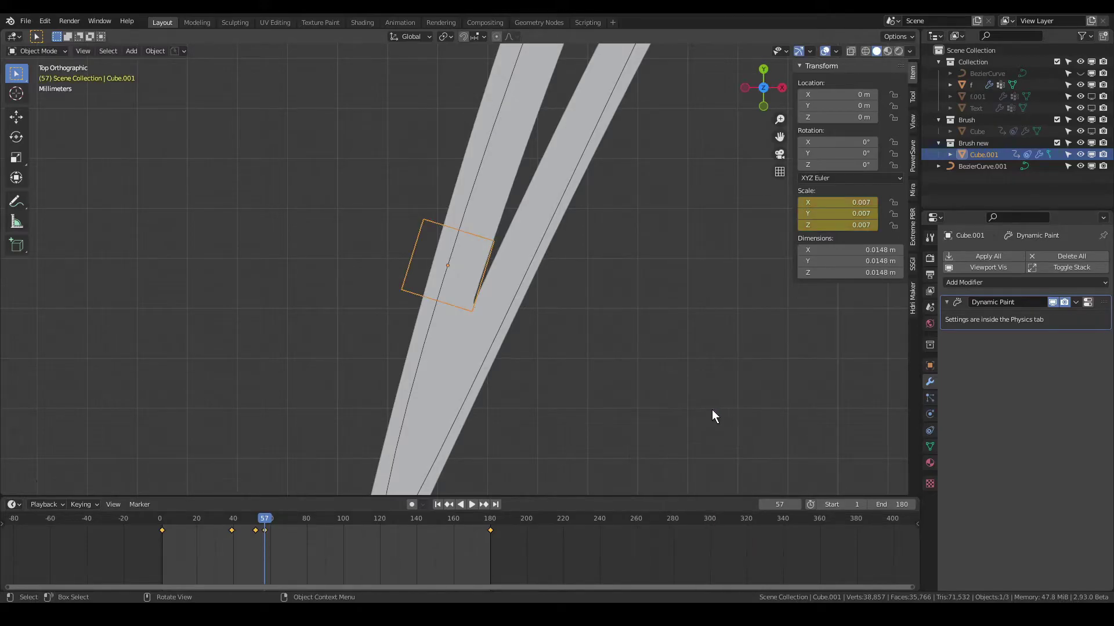
Play and scrub the animation from frame 57 to frame 125 to check the brush cube's size along the upstroke
scroll(590, 391, "down", 4)
key("space")
left_click(269, 525)
left_click_drag(268, 525, 281, 528)
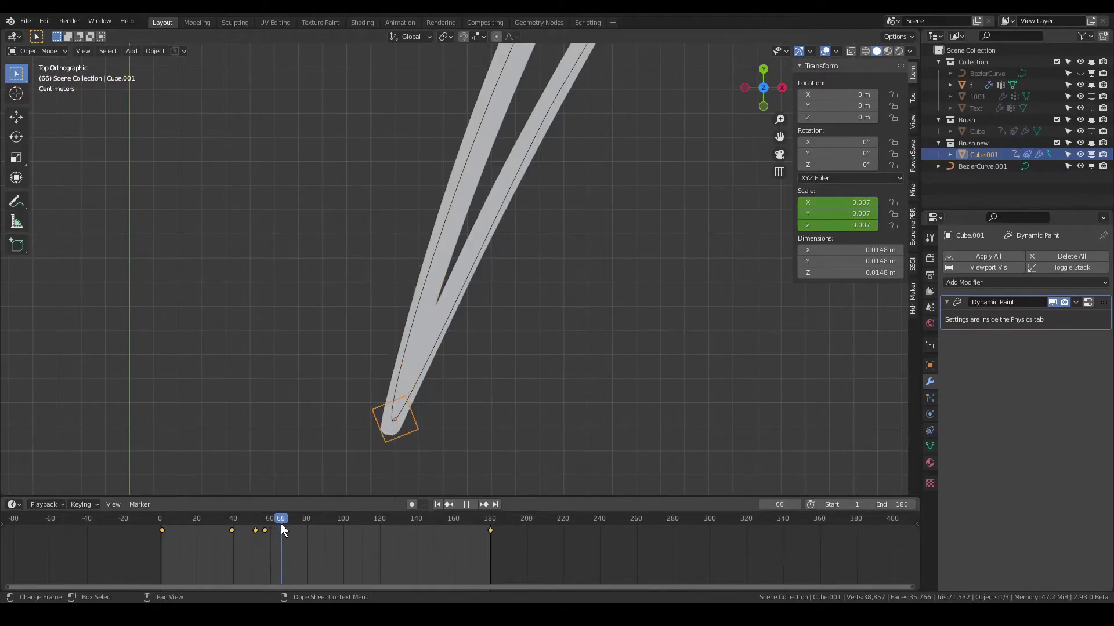
key("space")
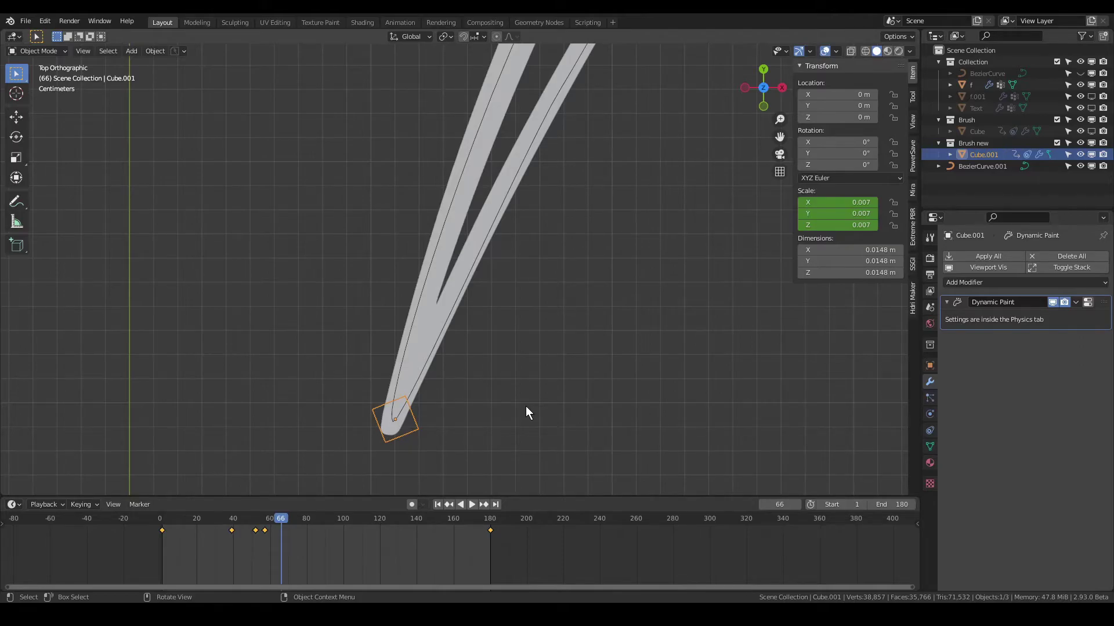
key("space")
key("space")
scroll(560, 307, "down", 2)
middle_click_drag(559, 303, 472, 407, "shift")
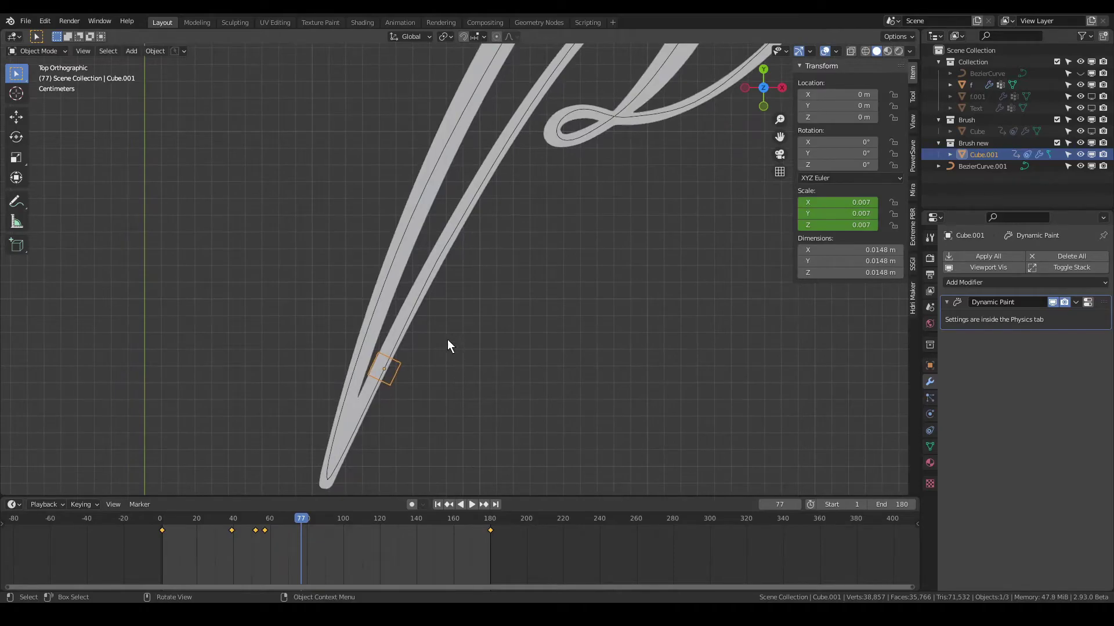
middle_click_drag(449, 346, 459, 384, "shift")
scroll(551, 269, "down", 2)
middle_click_drag(552, 268, 509, 348, "shift")
key("space")
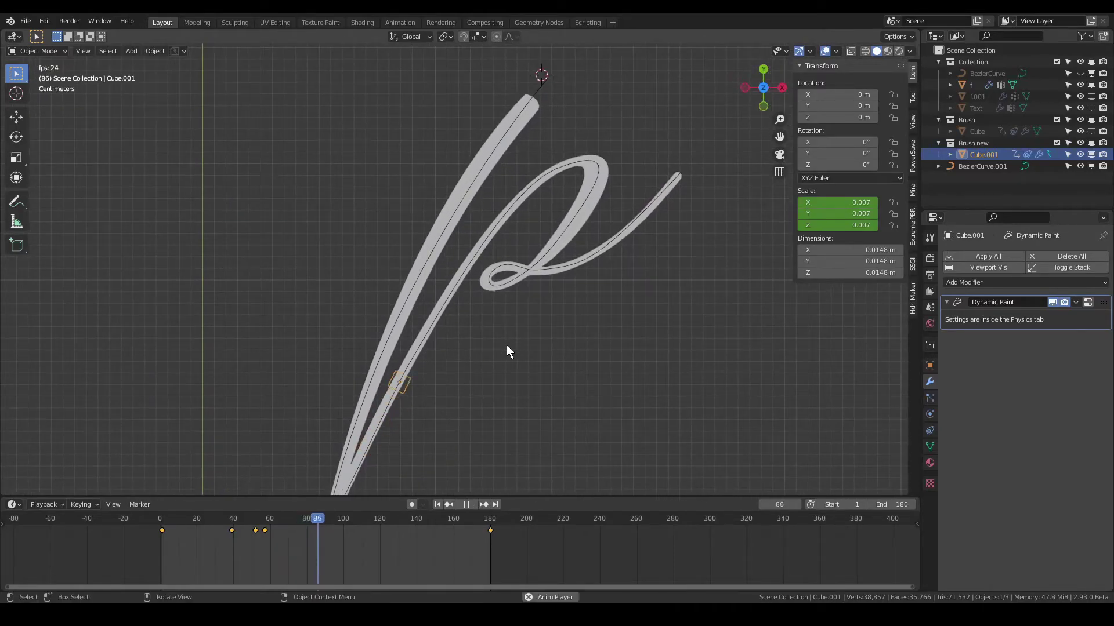
key("space")
scroll(494, 316, "up", 4)
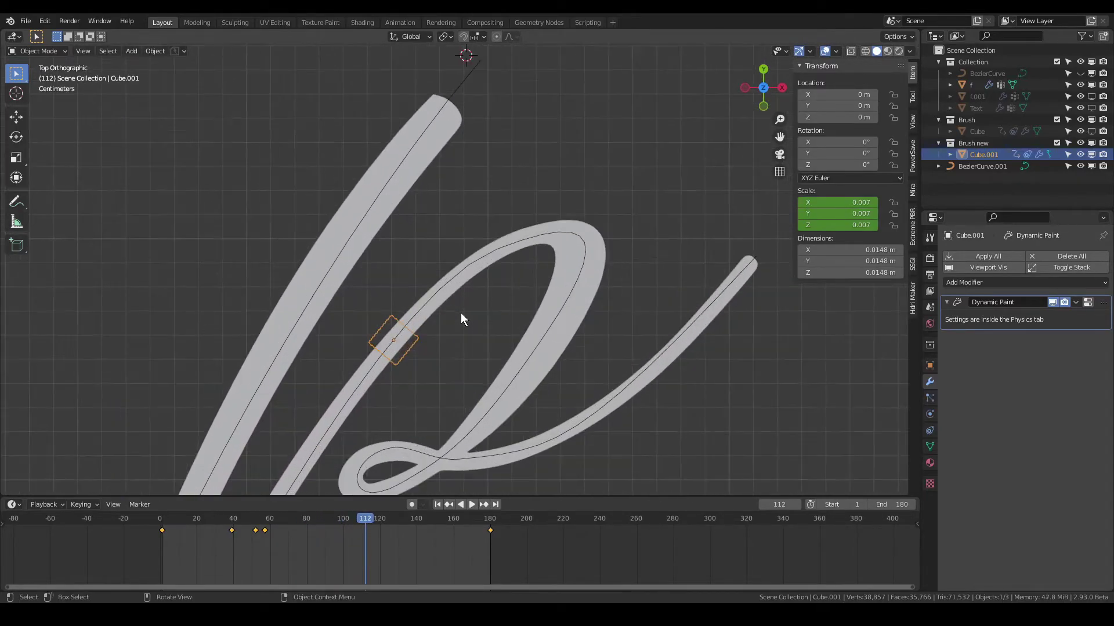
middle_click_drag(461, 314, 466, 285, "shift")
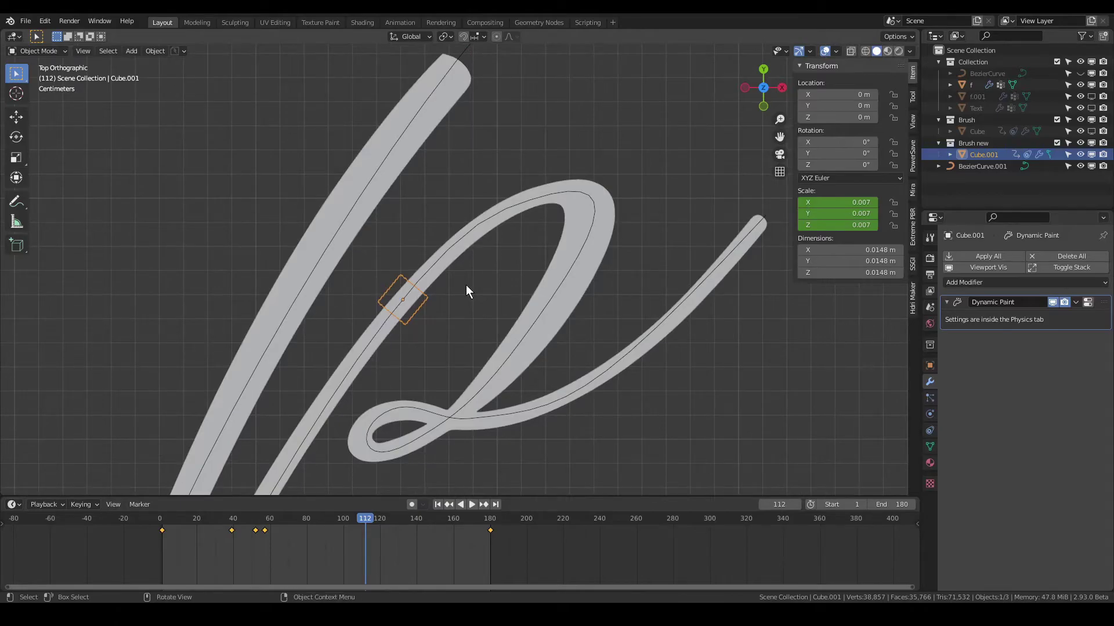
key("space")
key("space")
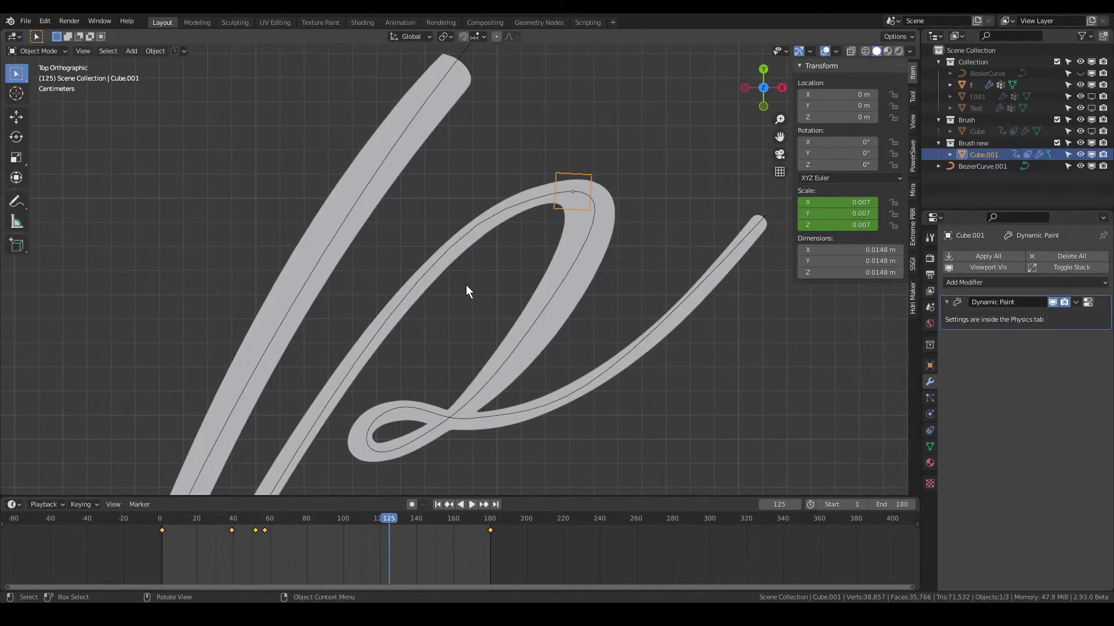
Step back to frame 121, before the top of the loop, and insert a scale keyframe for the brush cube
key("Left")
key("Left")
key("Left")
key("Left")
key("i")
left_click(621, 229)
At frame 126, enlarge the brush cube to about 0.011 to cover the wider stroke and keyframe its scale
key("space")
key("space")
key("Left")
key("Left")
key("Left")
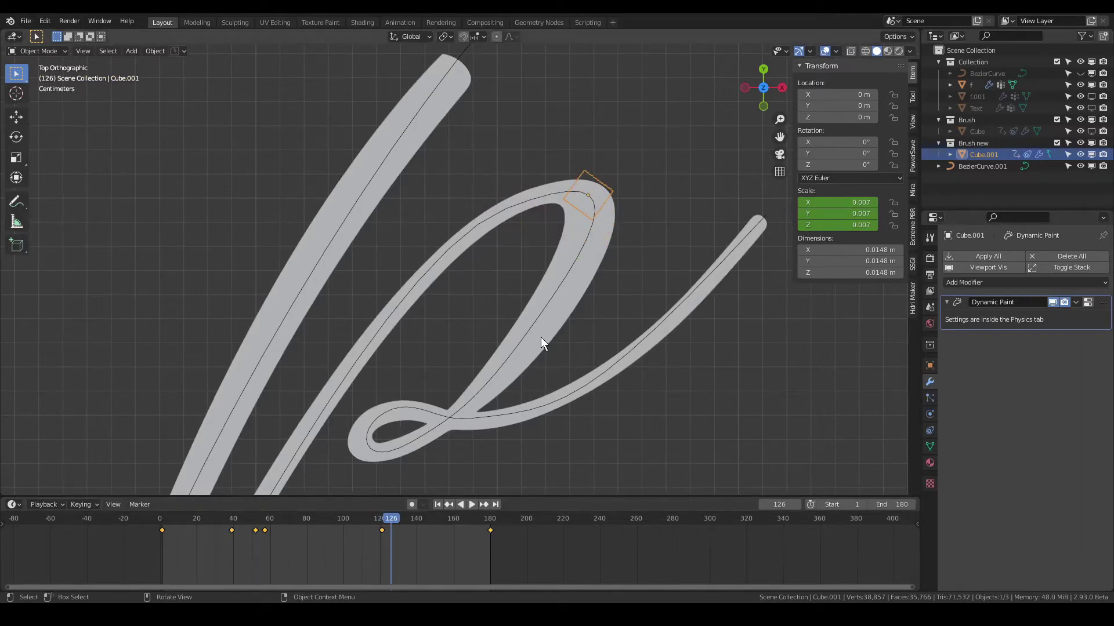
key("s")
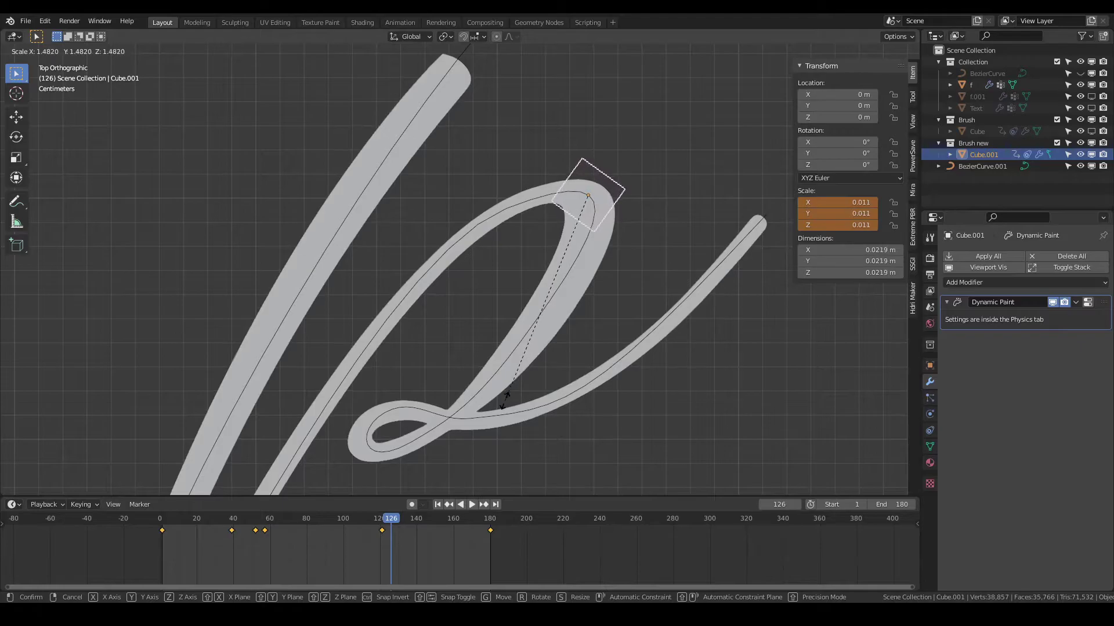
left_click(505, 405)
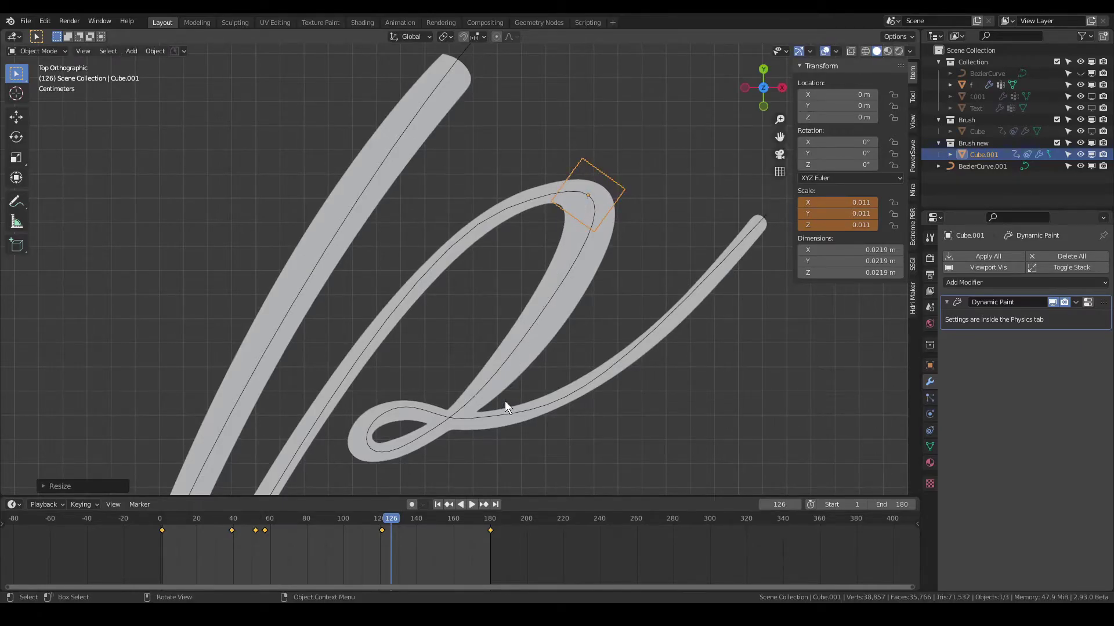
key("i")
left_click(504, 402)
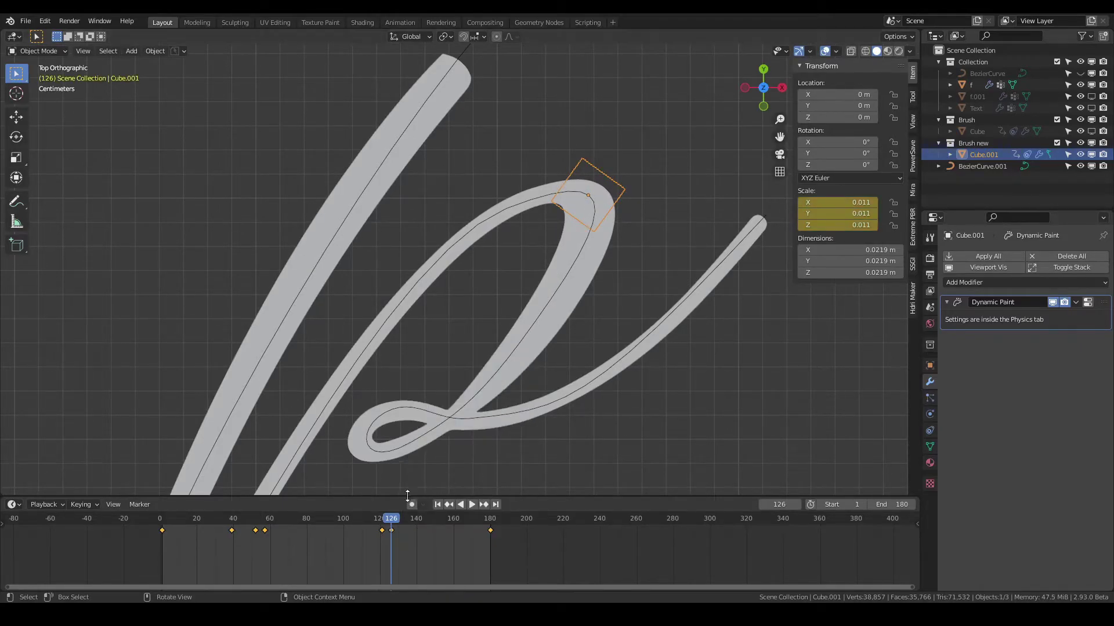
At frame 140, scale the brush cube down to about 0.008 and keyframe its scale
left_click_drag(396, 515, 414, 518)
key("Right")
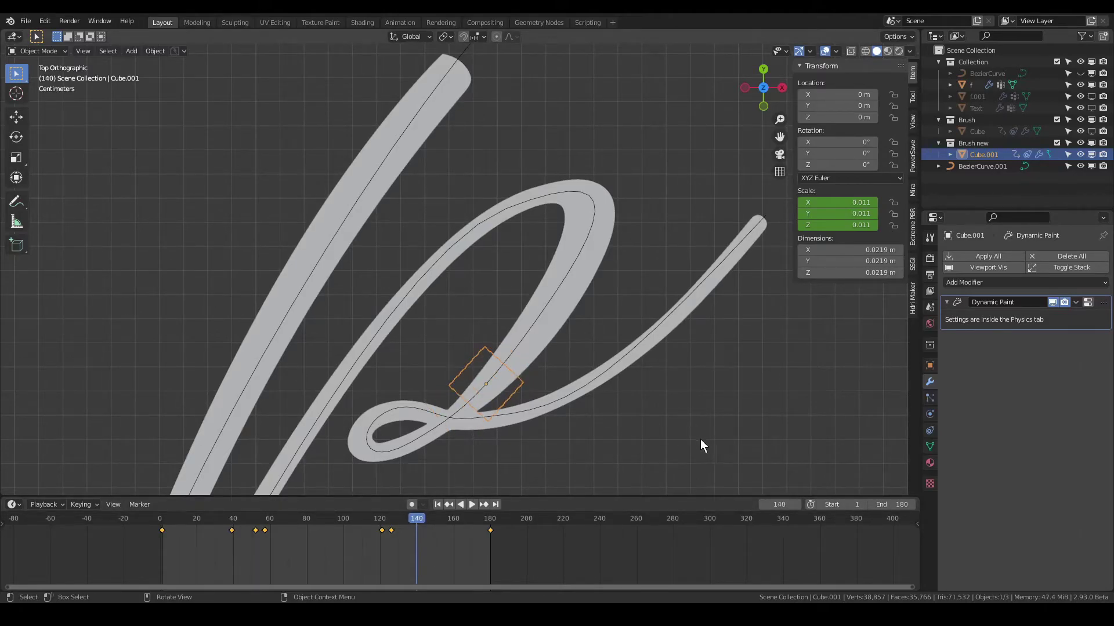
key("s")
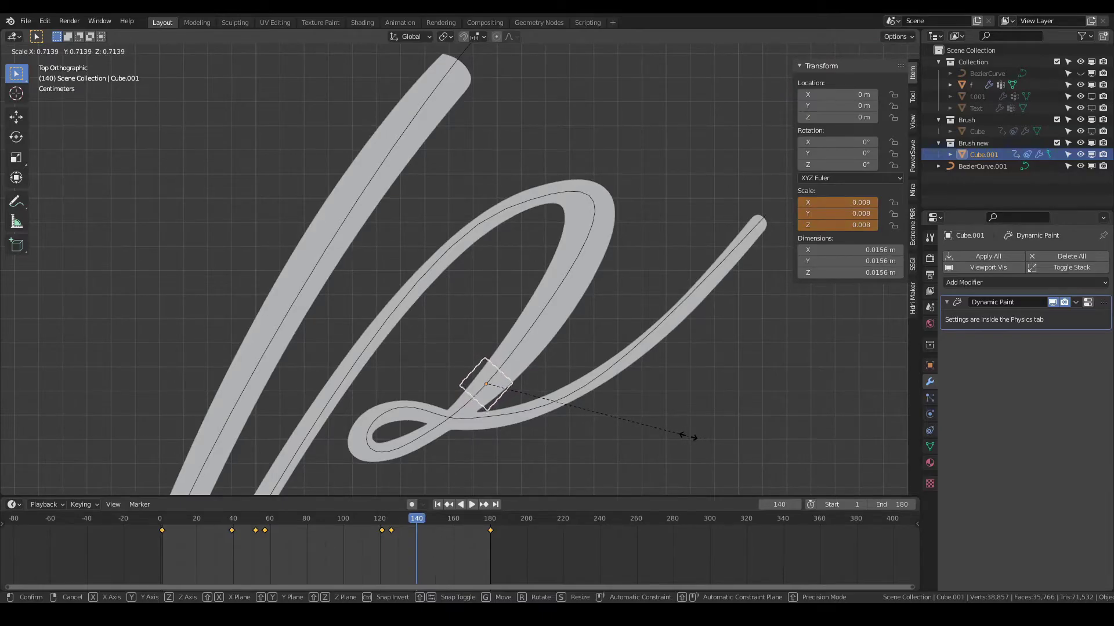
left_click(688, 437)
key("i")
left_click(679, 433)
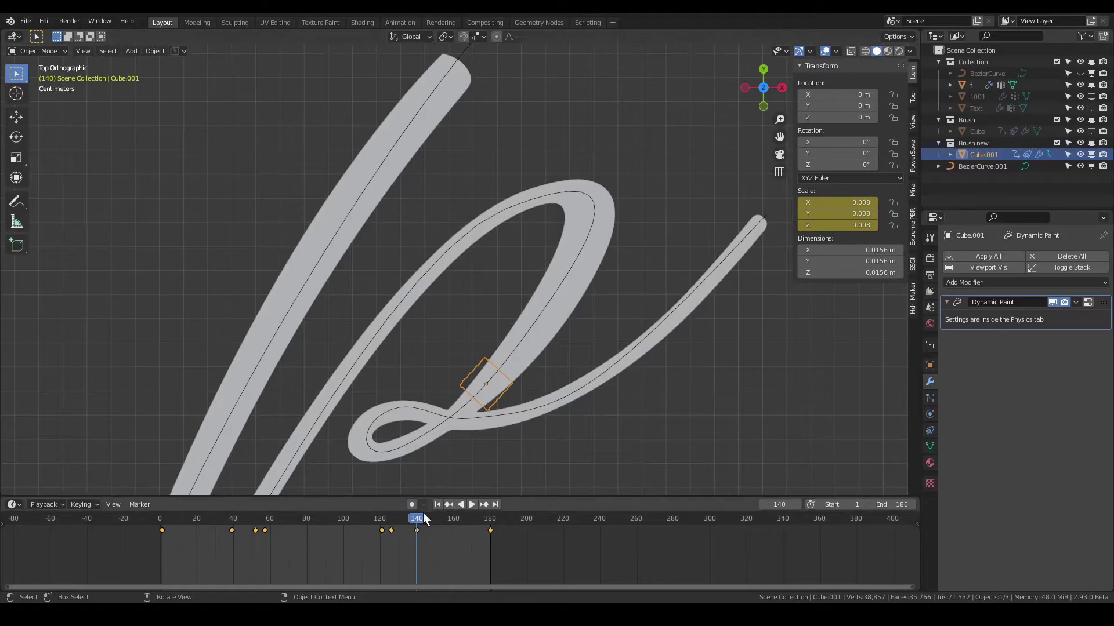
Check the brush cube from frame 126 onward, resize it at frame 138 to fit the stroke, and keyframe its scale
left_click(392, 520)
key("space")
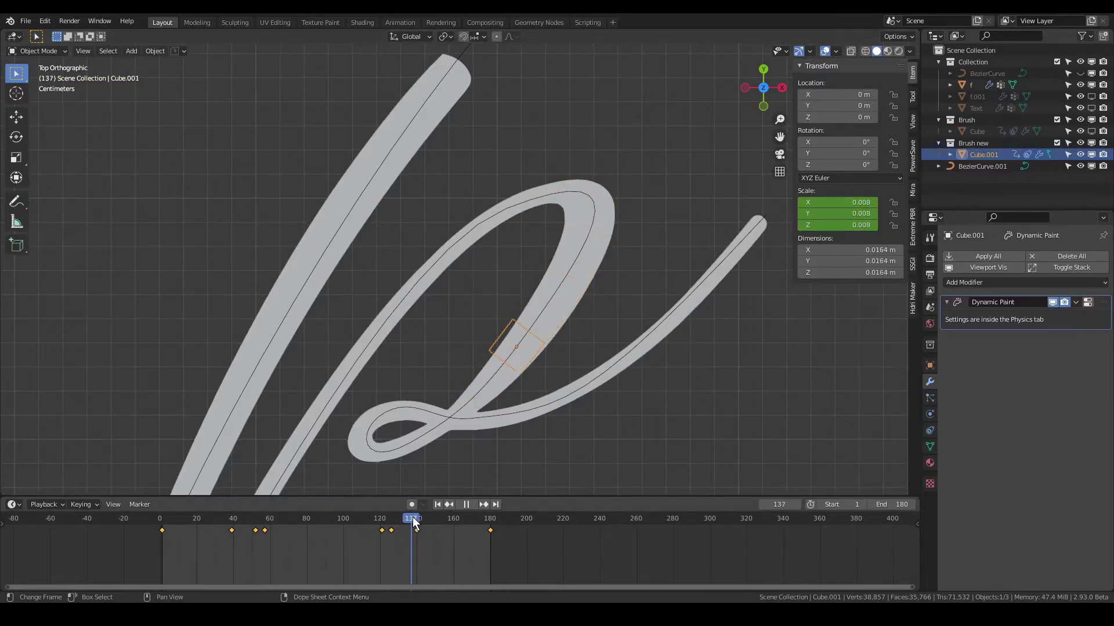
left_click_drag(411, 522, 413, 520)
key("space")
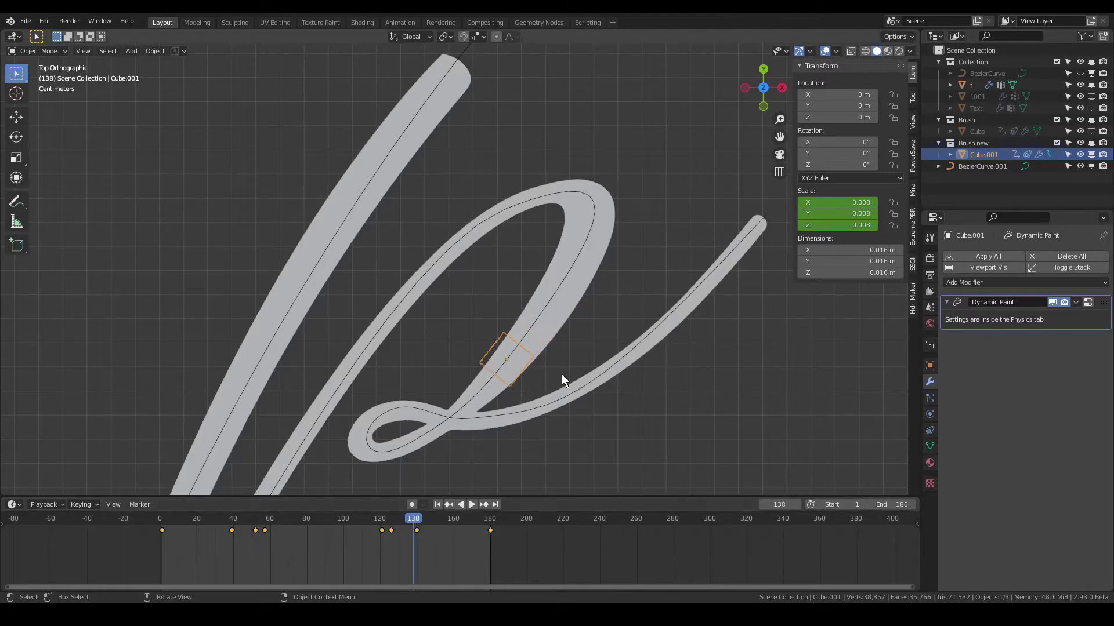
key("s")
left_click(586, 382)
key("i")
left_click(586, 381)
Return to frame 126, resize the brush cube at the loop's top again, and update its scale keyframe
key("space")
left_click_drag(414, 520, 391, 525)
key("space")
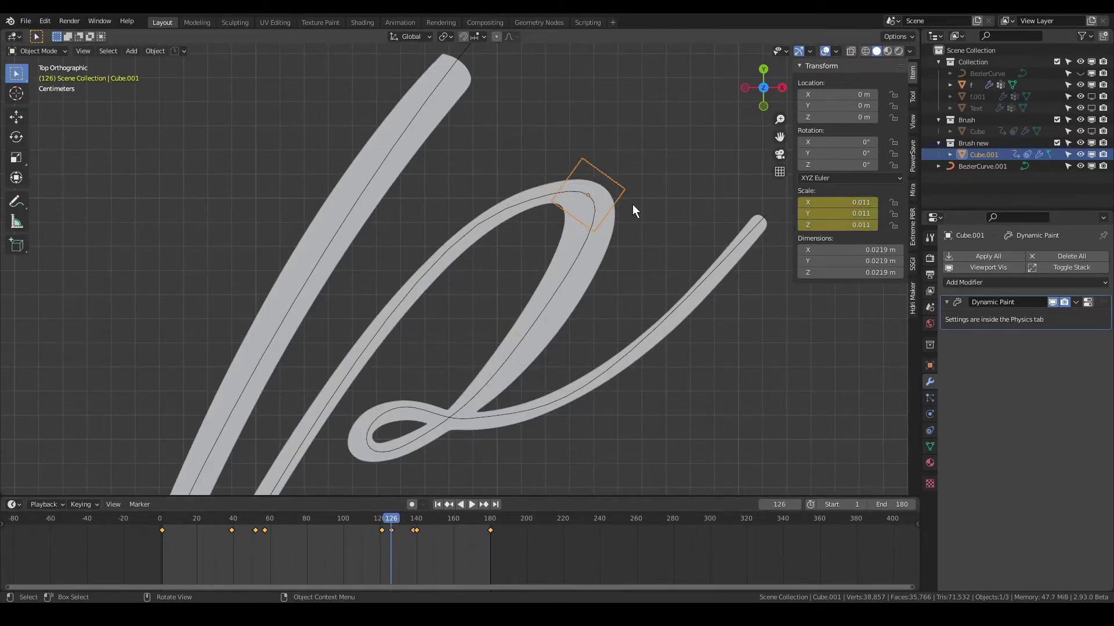
key("s")
left_click(655, 208)
key("i")
left_click(654, 208)
At frame 143, scale the brush cube down to about 0.005 to fit the crossing and keyframe its scale
left_click_drag(393, 521, 420, 521)
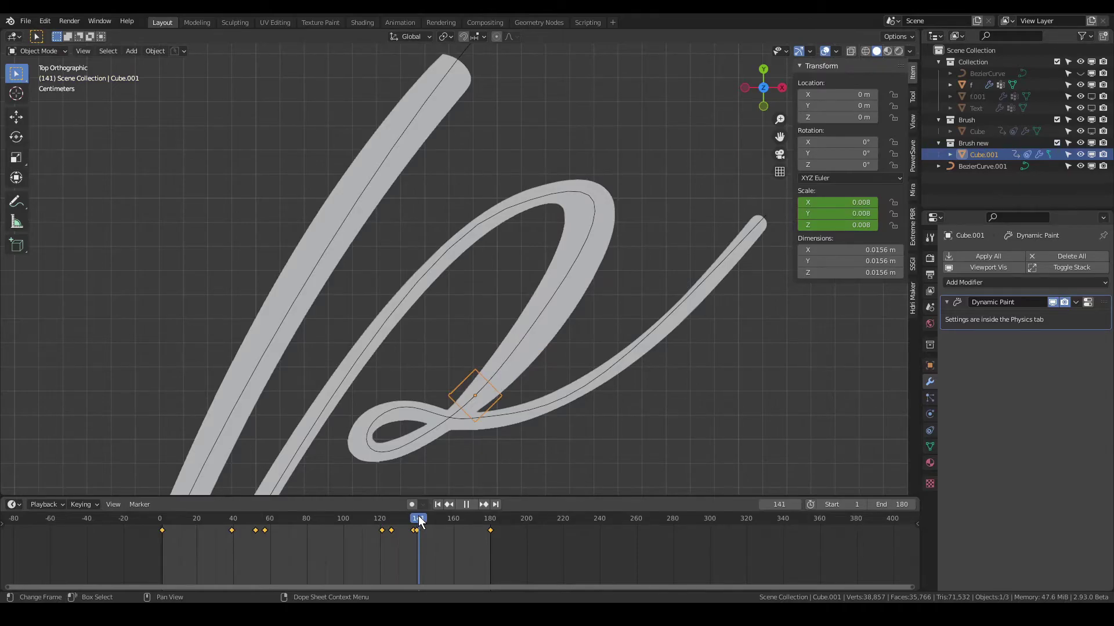
left_click_drag(420, 520, 424, 521)
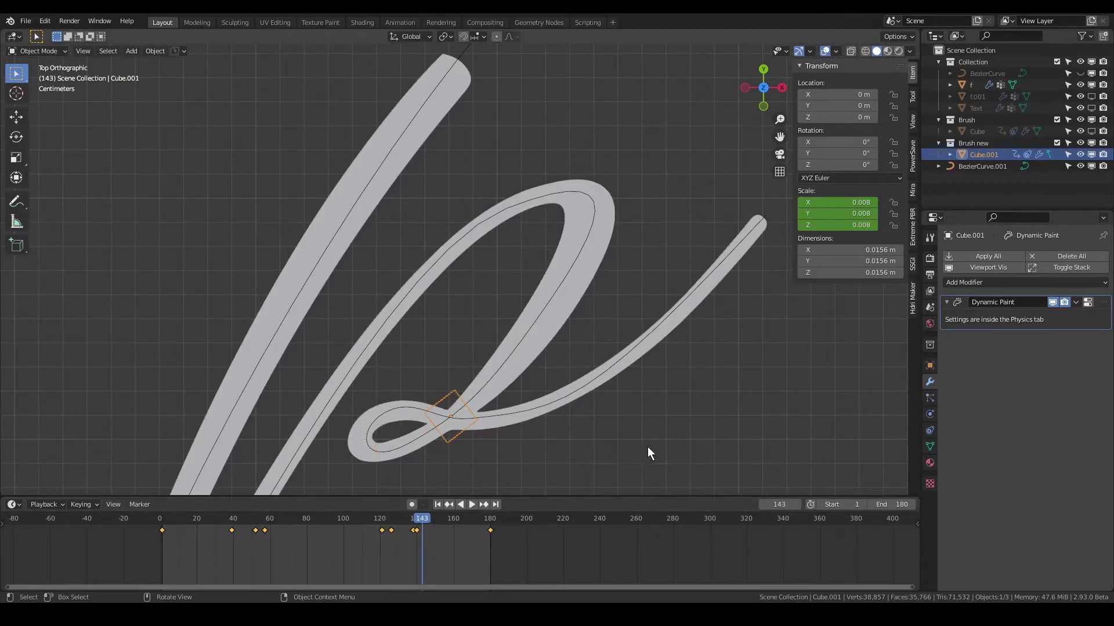
key("s")
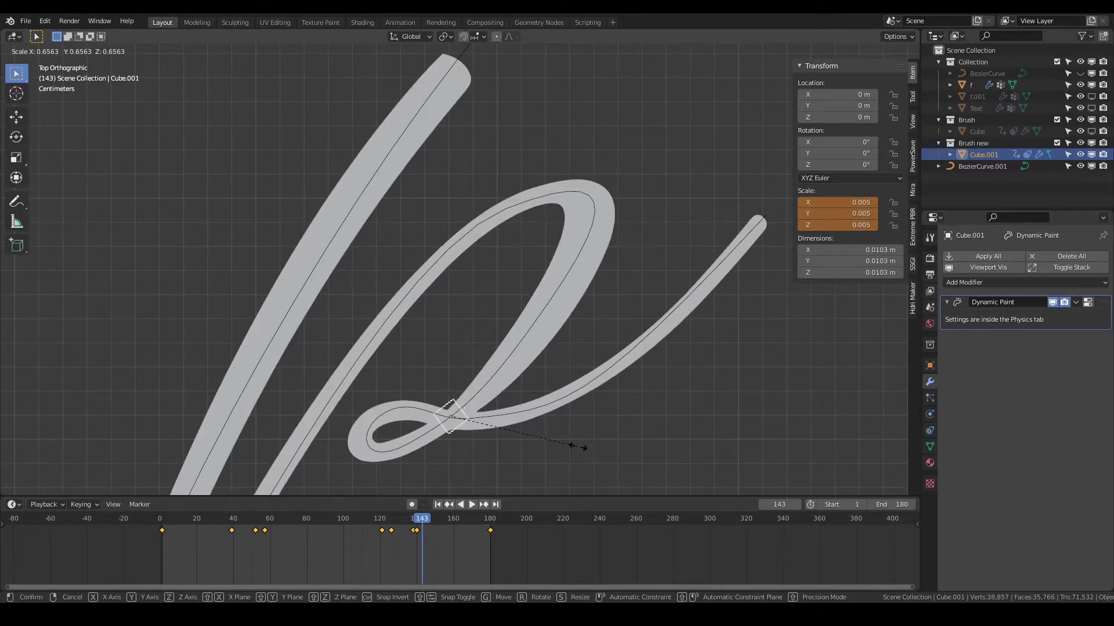
left_click(579, 447)
key("i")
left_click(578, 447)
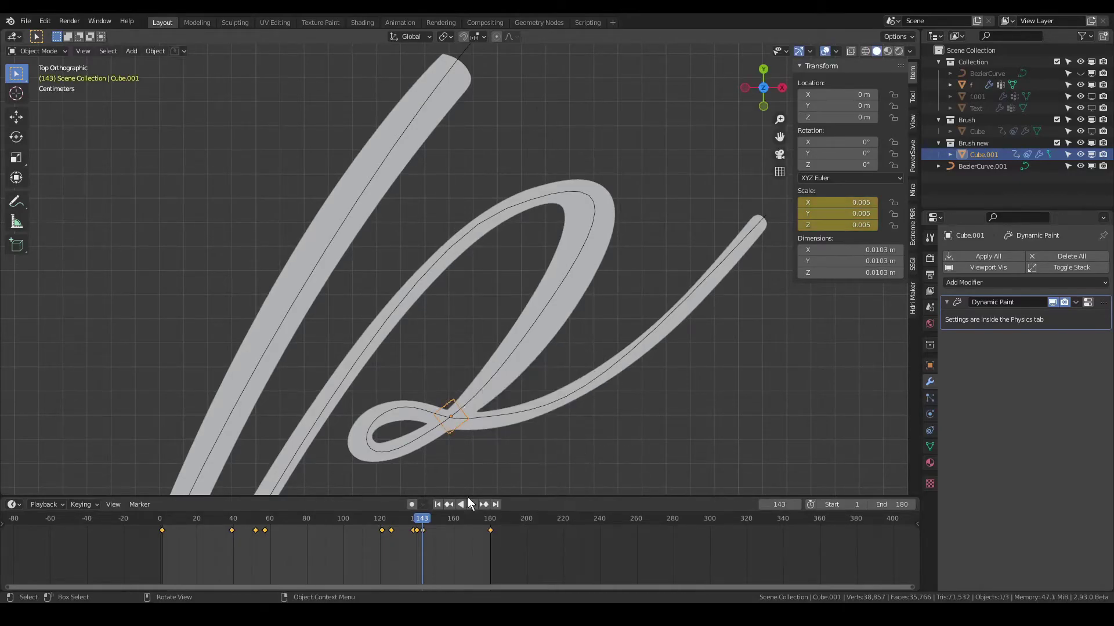
Move to frame 147 and keyframe the brush cube's scale at about 0.005
key("space")
left_click_drag(423, 520, 431, 520)
left_click_drag(434, 518, 430, 517)
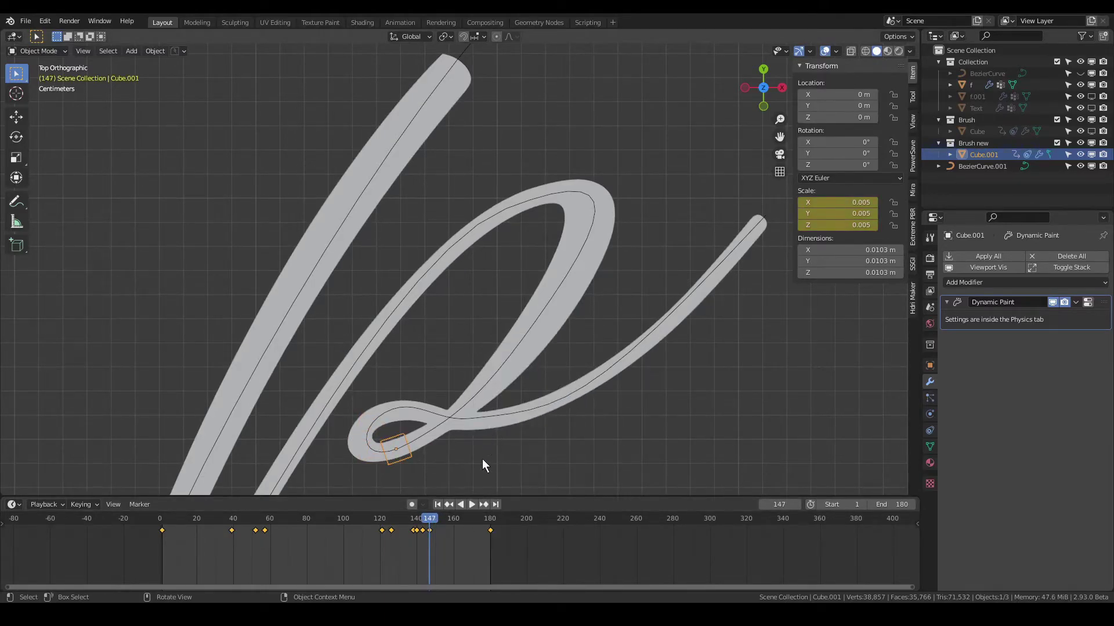
At frame 149, enlarge the brush cube to about 0.009 to cover the small loop's bend and keyframe its scale
key("Right")
key("Right")
key("Right")
key("Left")
key("s")
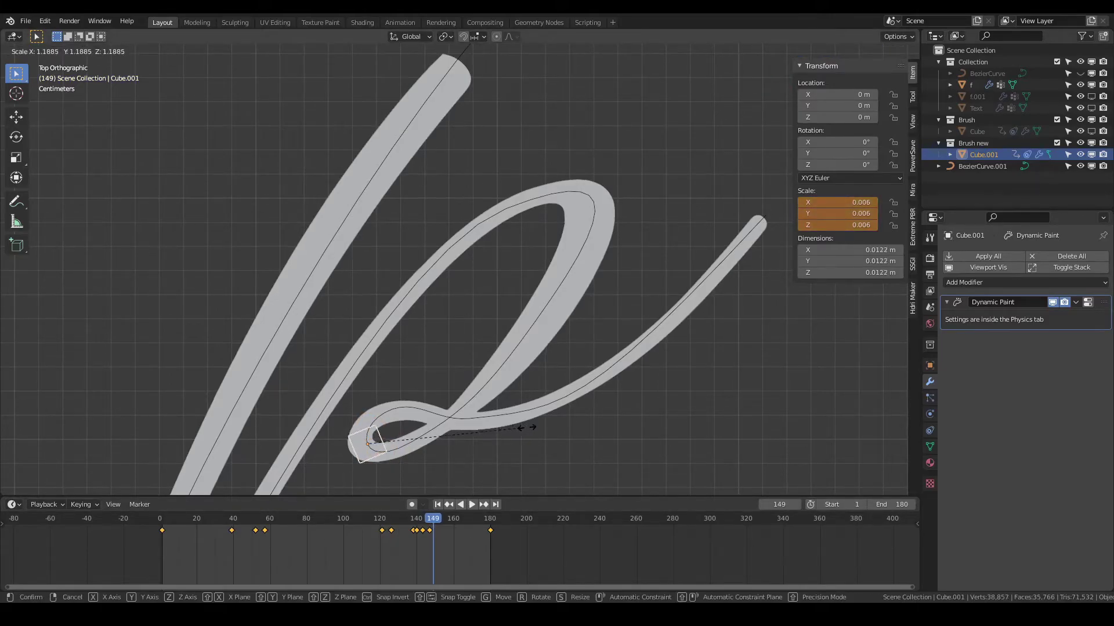
left_click(608, 427)
key("i")
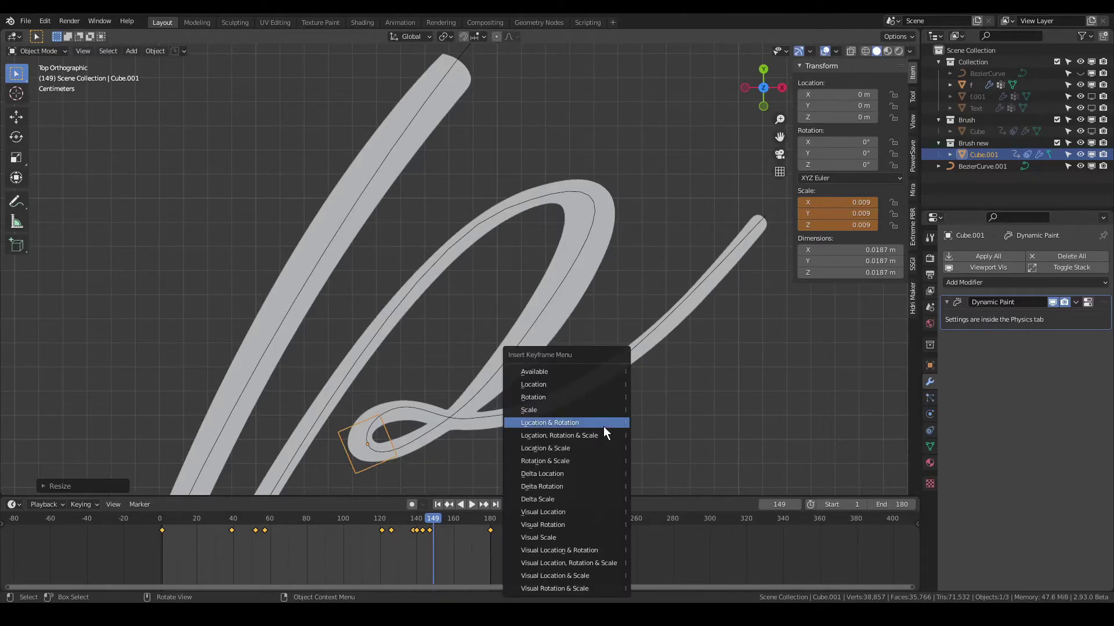
left_click(604, 426)
Advance to frame 152 and keyframe the brush cube's scale at about 0.009
key("Right")
key("Right")
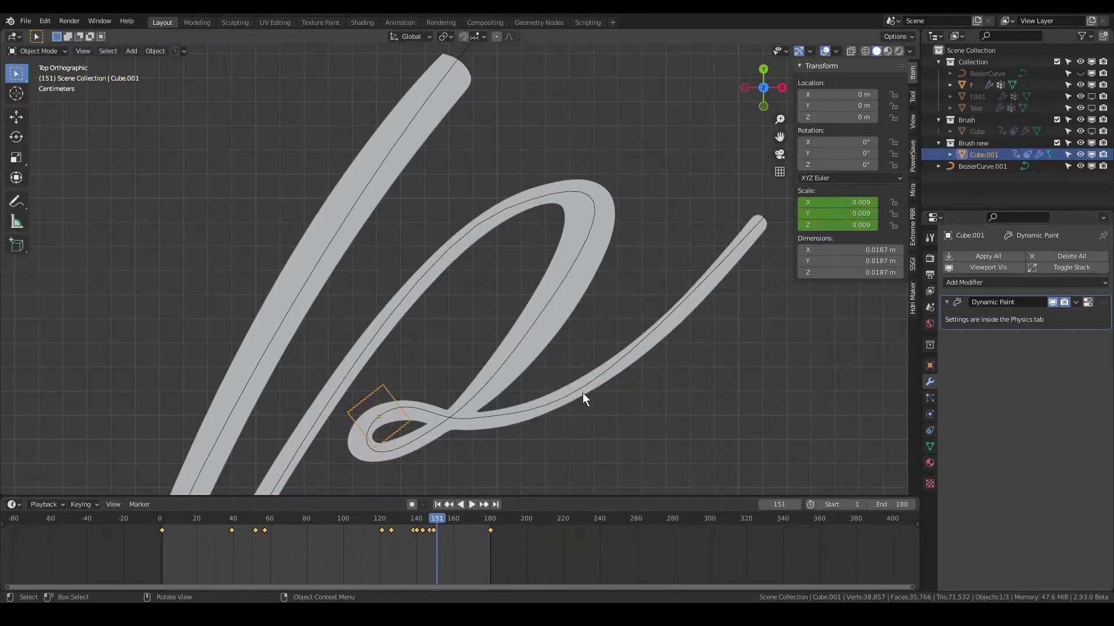
key("Right")
key("i")
left_click(582, 392)
Play the animation over the whole letter to check the brush cube's coverage, and return to frame 1
key("Right")
key("Right")
key("Right")
key("Right")
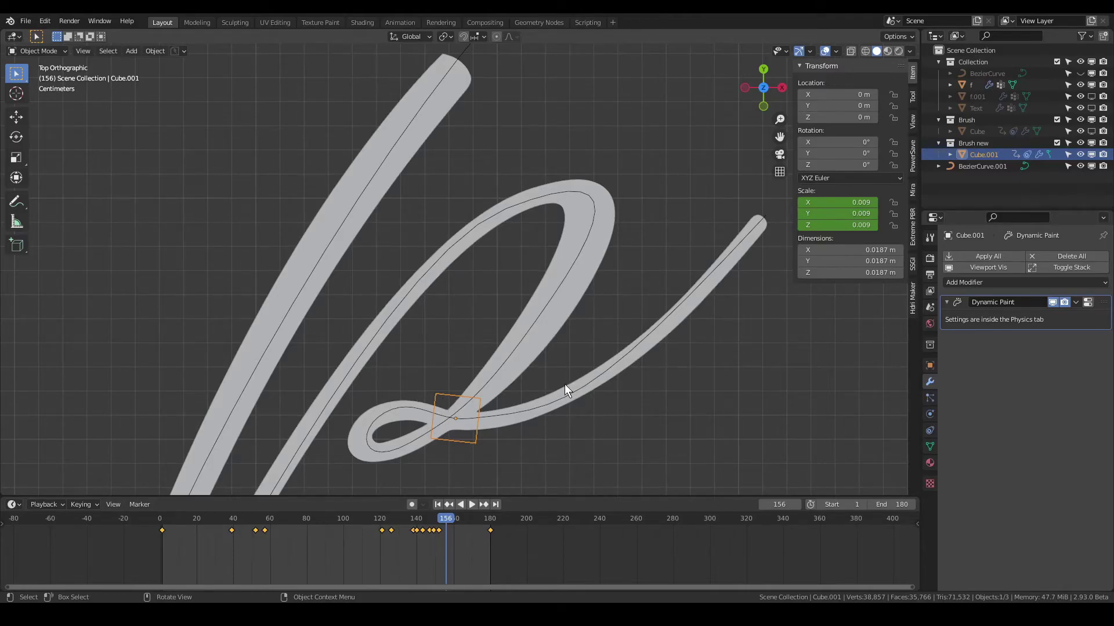
key("space")
key("space")
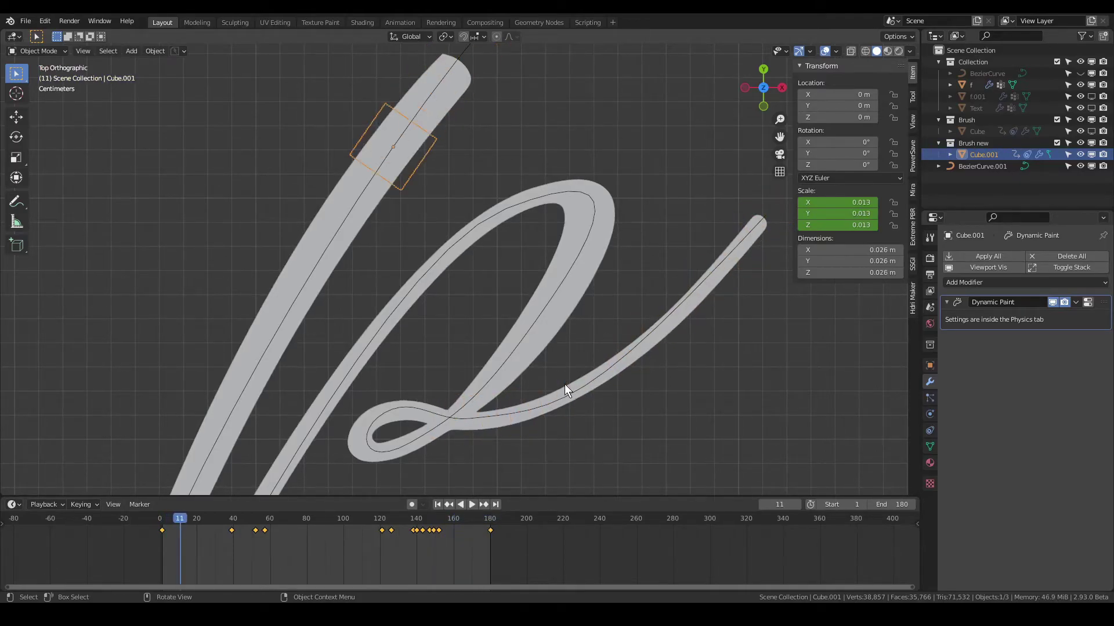
scroll(564, 384, "down", 4)
middle_click_drag(517, 368, 572, 232, "shift")
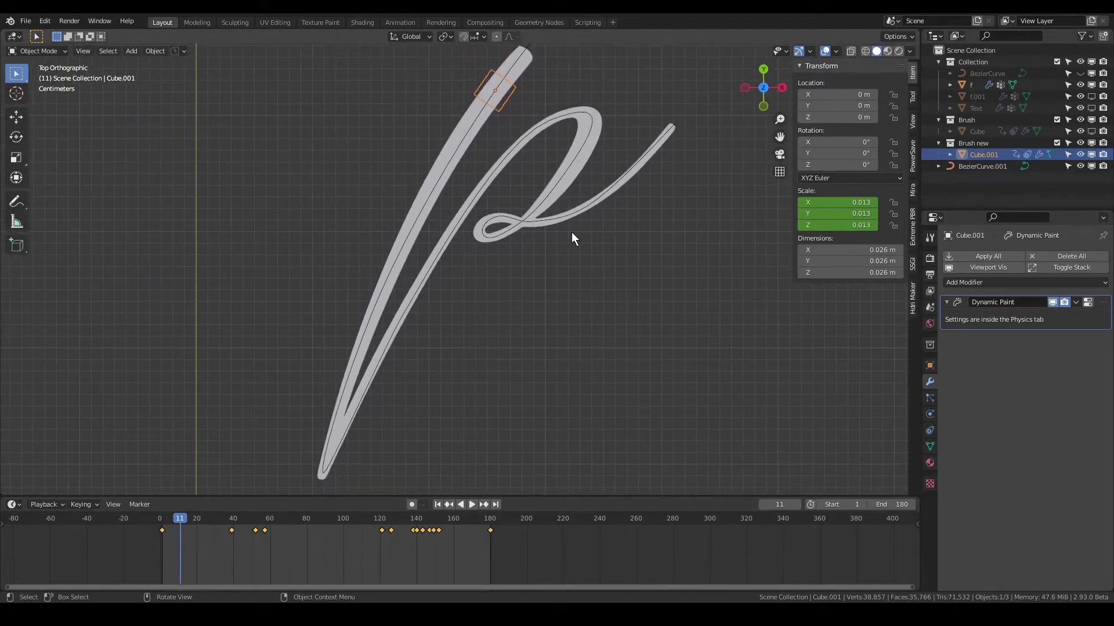
key("space")
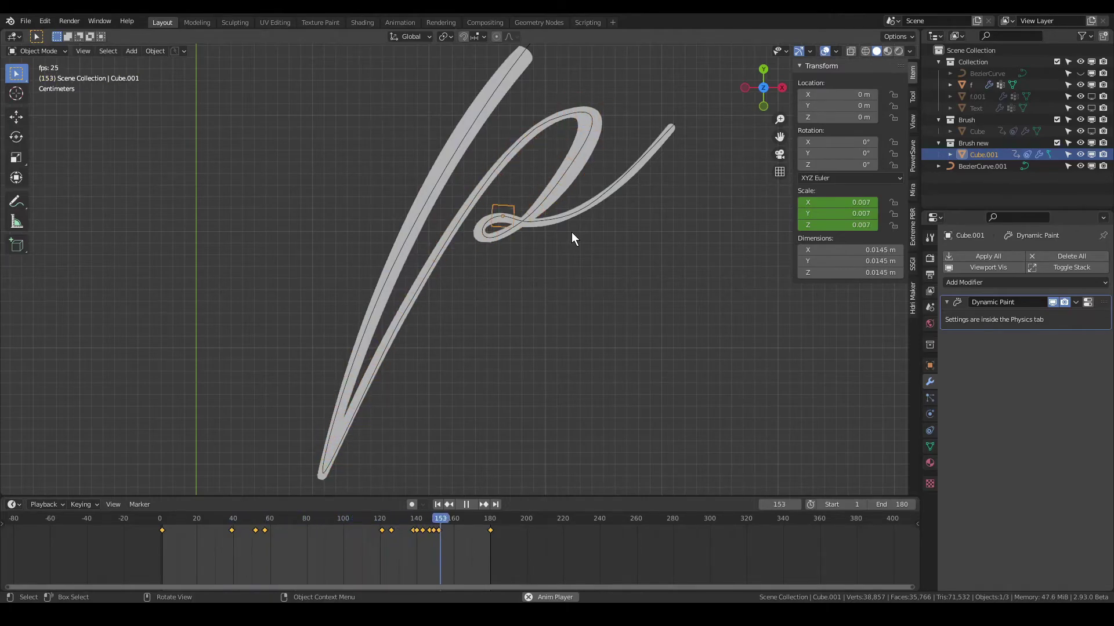
key("space")
key("shift+Left")
middle_click_drag(572, 232, 488, 344, "shift")
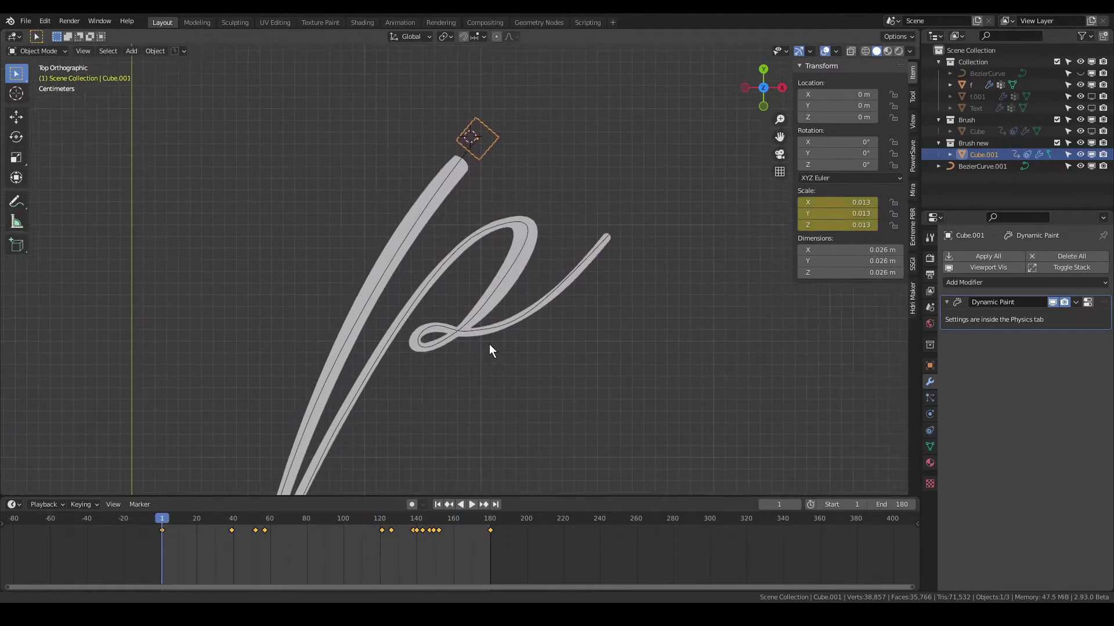
Select the letter mesh and turn on the viewport display of its Mask modifier
left_click(426, 193)
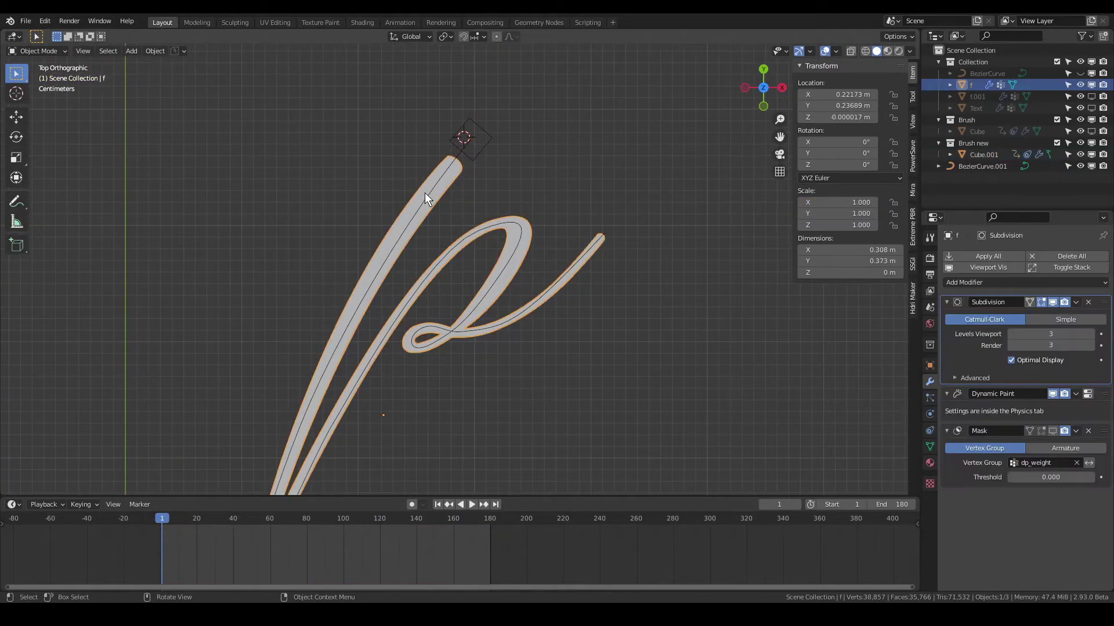
left_click(1052, 431)
scroll(722, 343, "down", 1)
mouse_move(695, 336)
middle_mouse_down("shift")
mouse_move(656, 290)
mouse_move(697, 266)
middle_mouse_up("shift")
middle_click_drag(604, 248, 616, 239, "shift")
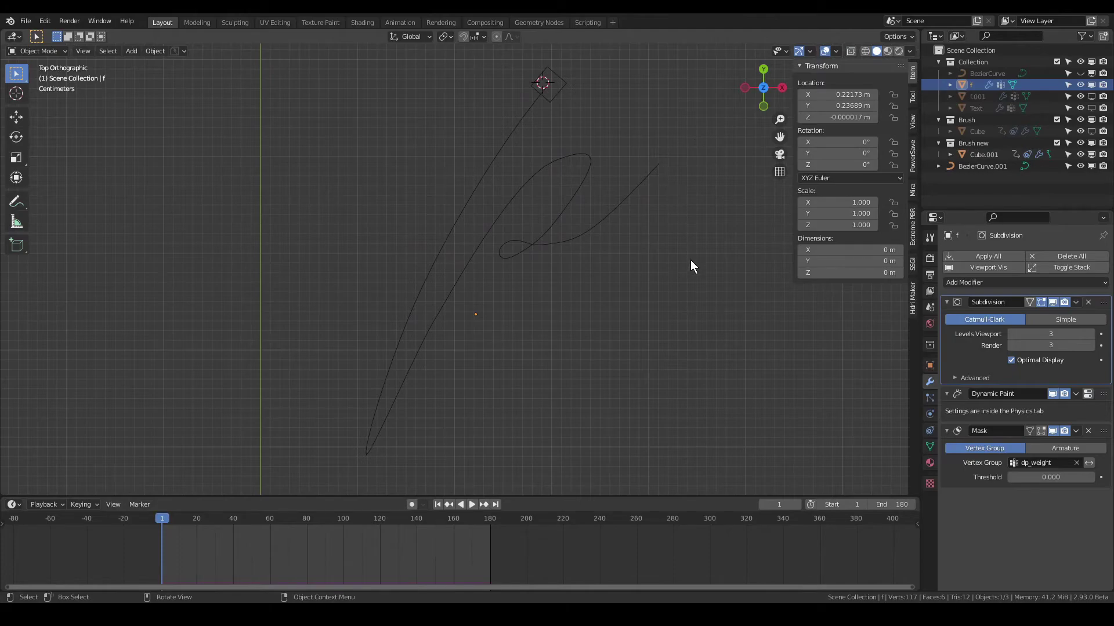
Play the masked reveal and step back to frame 54 to examine the edge of the long downstroke for gaps
key("space")
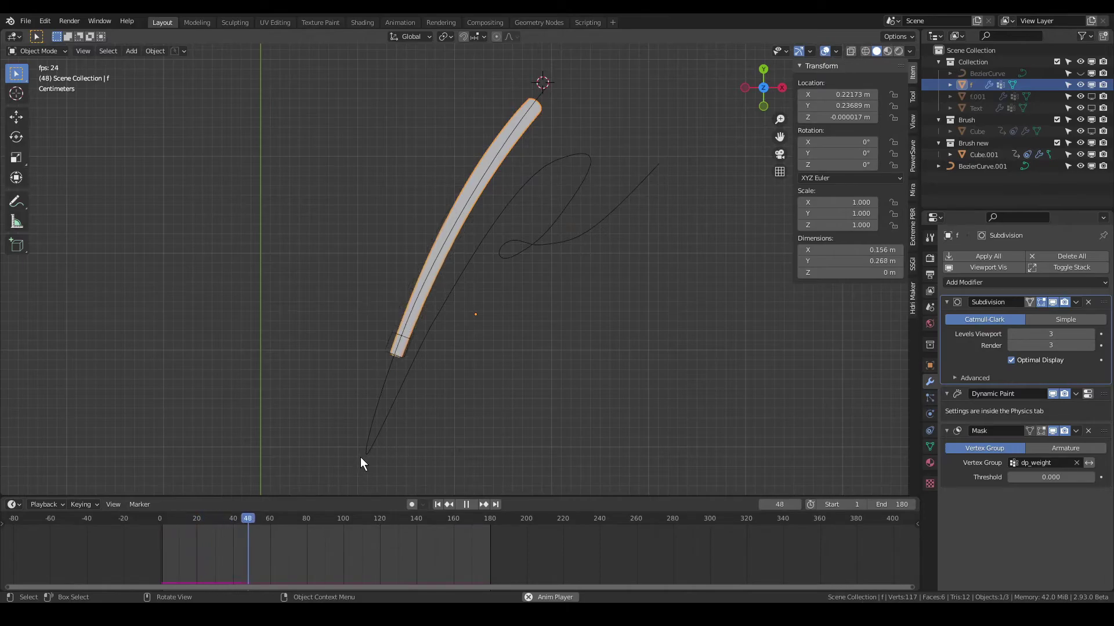
key("space")
scroll(364, 448, "up", 3)
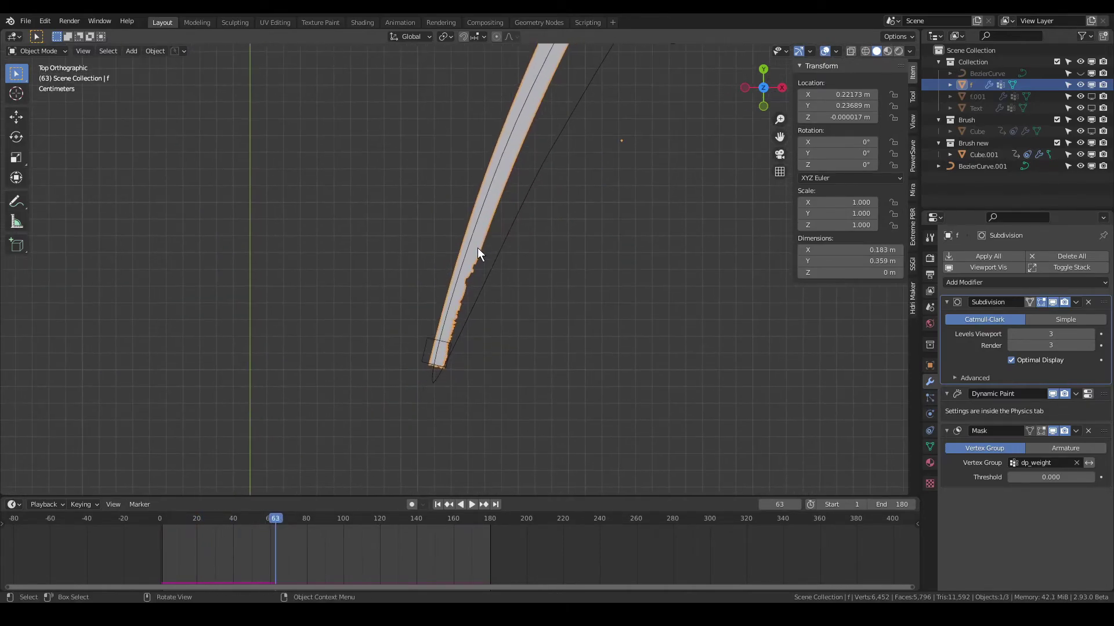
scroll(478, 248, "up", 3)
key("Left")
key("Left")
key("Left")
key("Left")
key("Left")
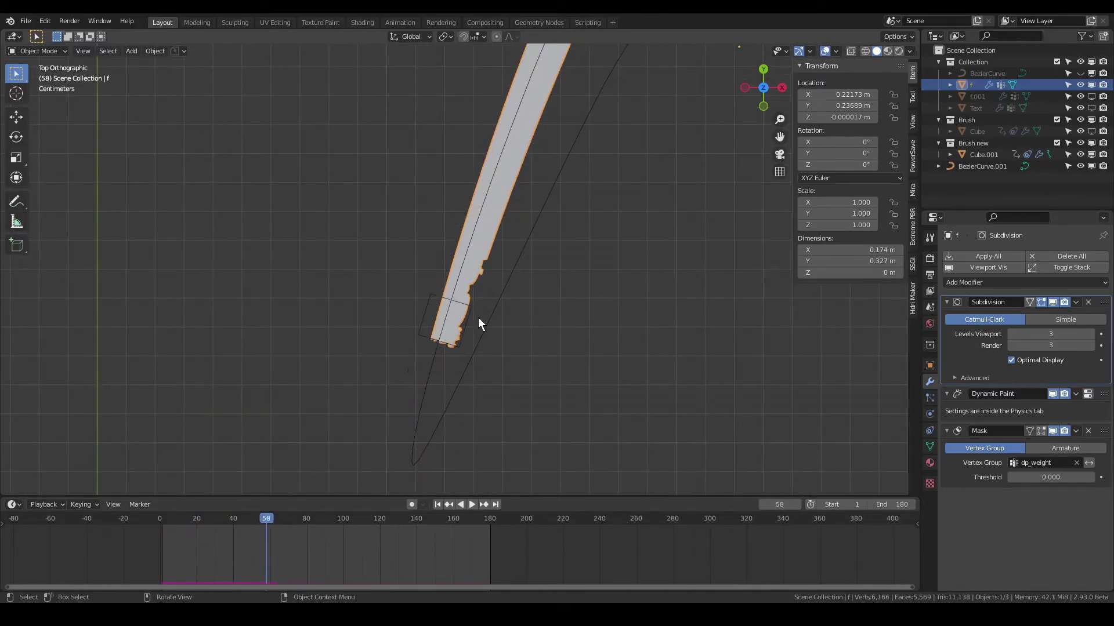
key("Left")
key("Left")
key("Left")
key("Left")
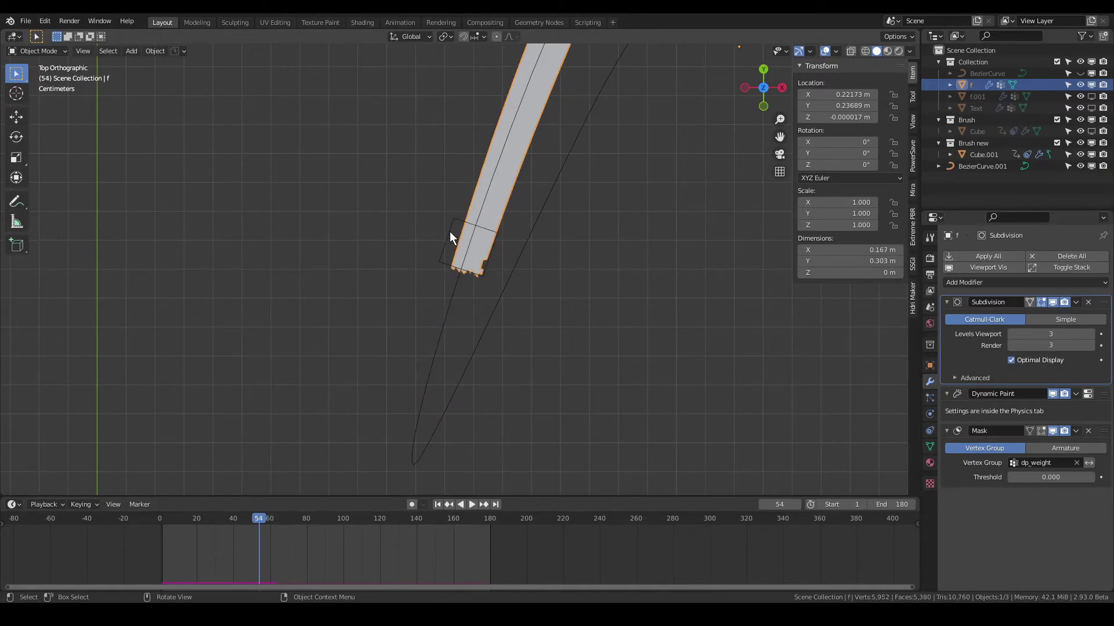
Select the brush cube, enlarge it at frame 55 to cover the downstroke's full width, and keyframe its scale
left_click(450, 231)
key("Left")
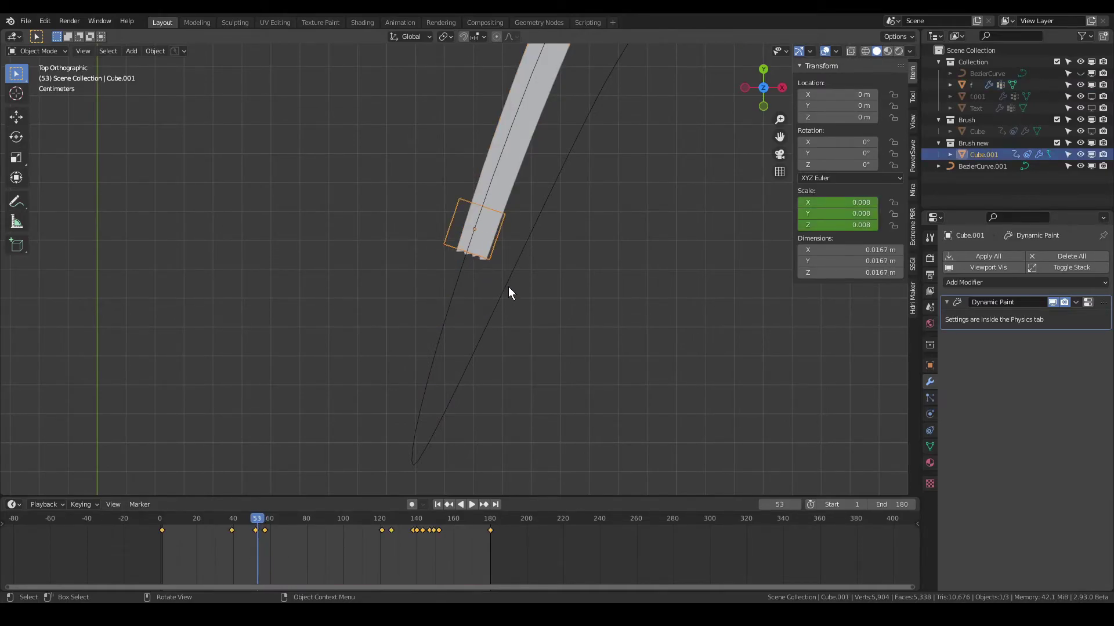
key("Right")
key("Right")
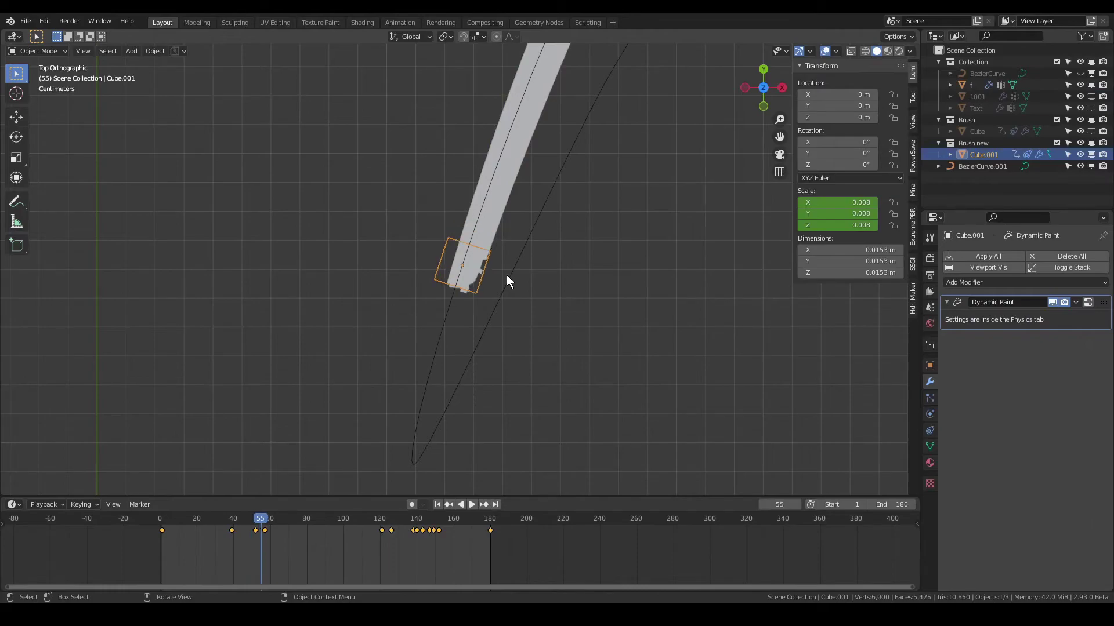
key("s")
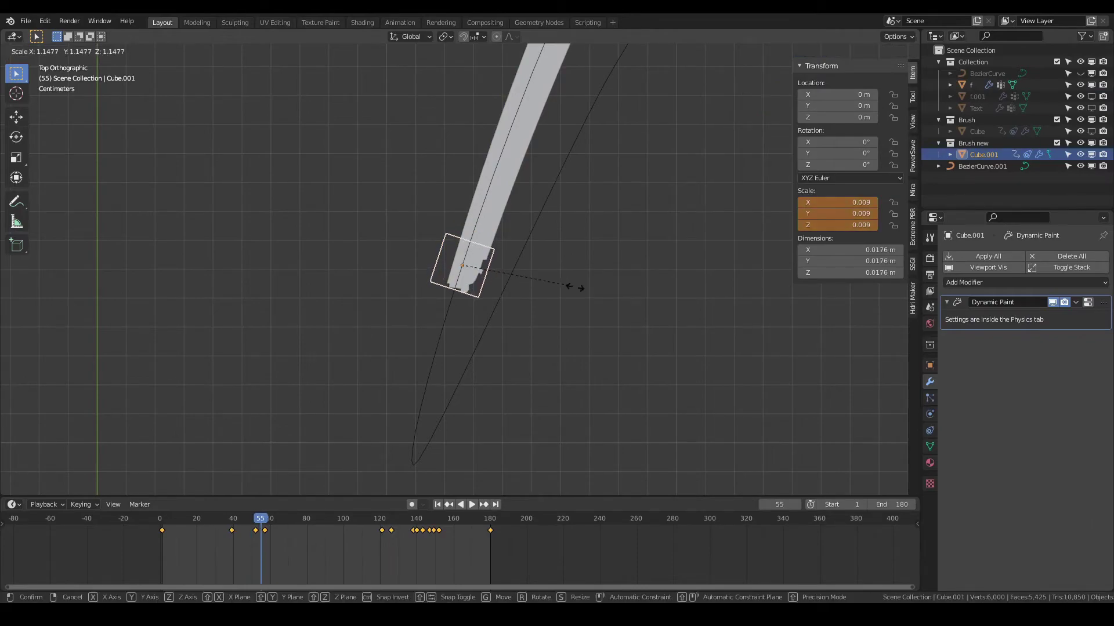
left_click(595, 295)
key("i")
left_click(592, 295)
Step through the surrounding frames, enlarge the brush cube at frame 59 to fill the ragged edge, and keyframe its scale
key("Left")
key("Left")
key("Left")
key("Left")
key("Left")
key("Right")
key("Right")
key("Right")
key("Right")
key("Right")
key("Right")
key("Right")
key("Right")
key("Right")
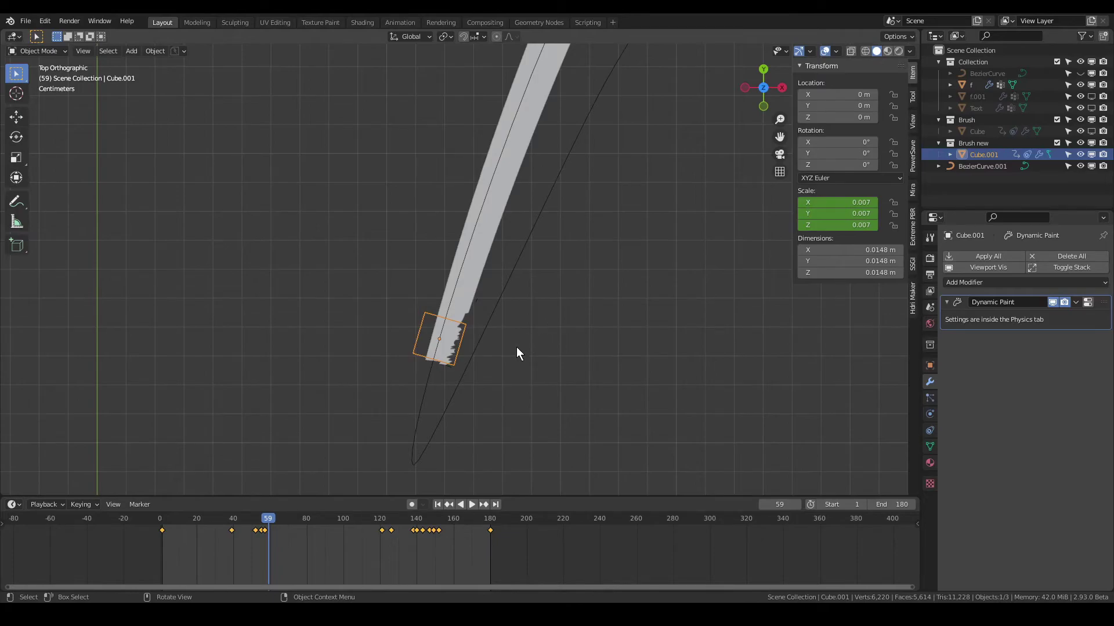
key("s")
left_click(611, 369)
key("i")
left_click(606, 368)
Step frame by frame up to frame 71 to examine the reveal around the letter's bottom tip
key("Left")
key("Left")
key("Left")
key("Left")
key("Left")
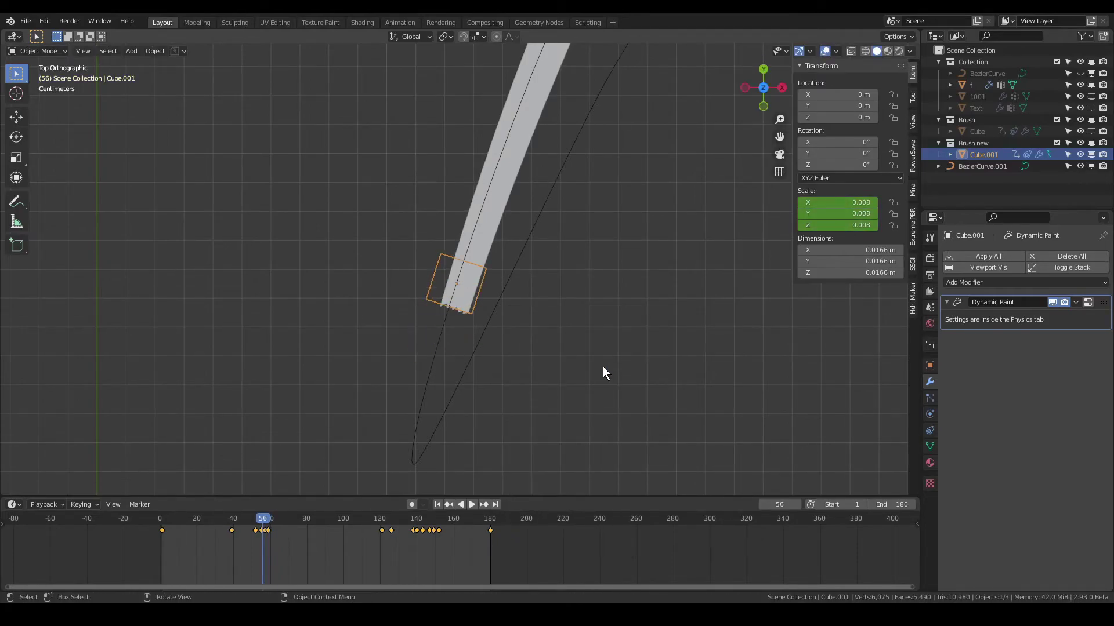
key("Right")
key("Right")
key("Right")
key("Right")
key("Right")
key("Right")
key("Right")
key("Right")
key("Right")
key("Right")
key("Right")
key("Right")
key("Right")
key("Right")
key("Right")
key("Right")
key("Right")
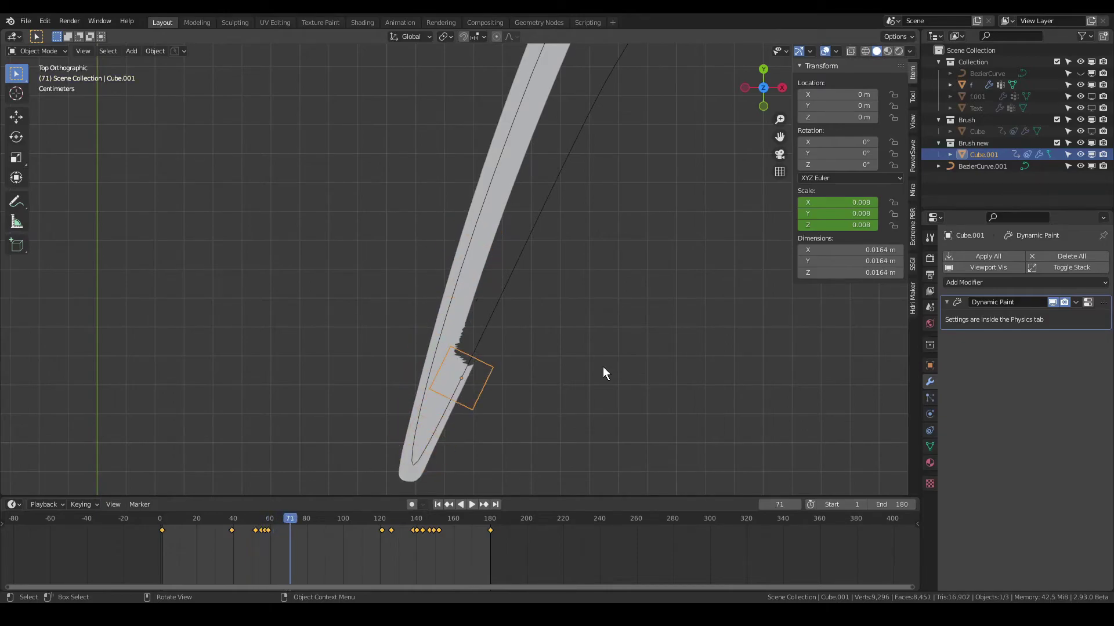
Play the full handwriting reveal to check the whole letter, and return to frame 1
key("space")
scroll(611, 314, "down", 6)
scroll(617, 198, "up", 2)
scroll(585, 244, "up", 3)
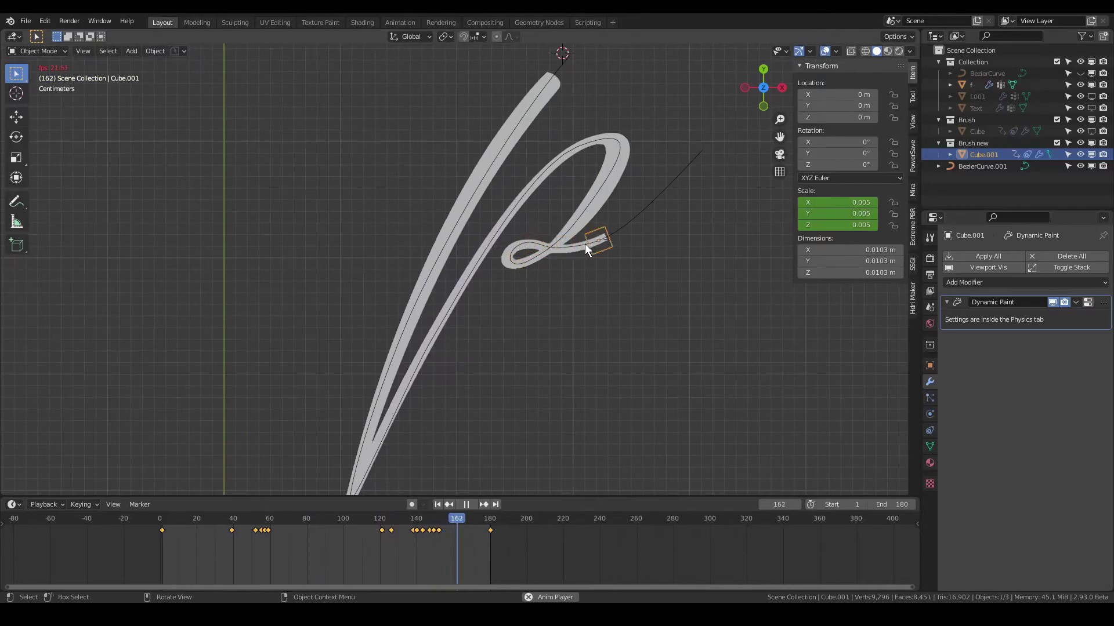
scroll(585, 243, "down", 1)
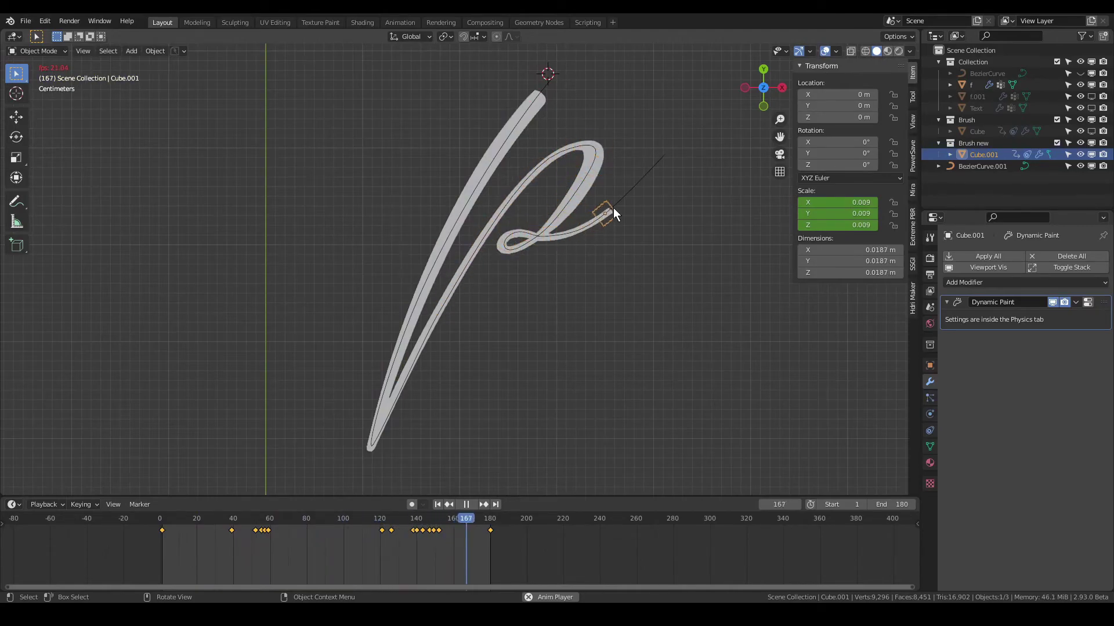
key("Escape")
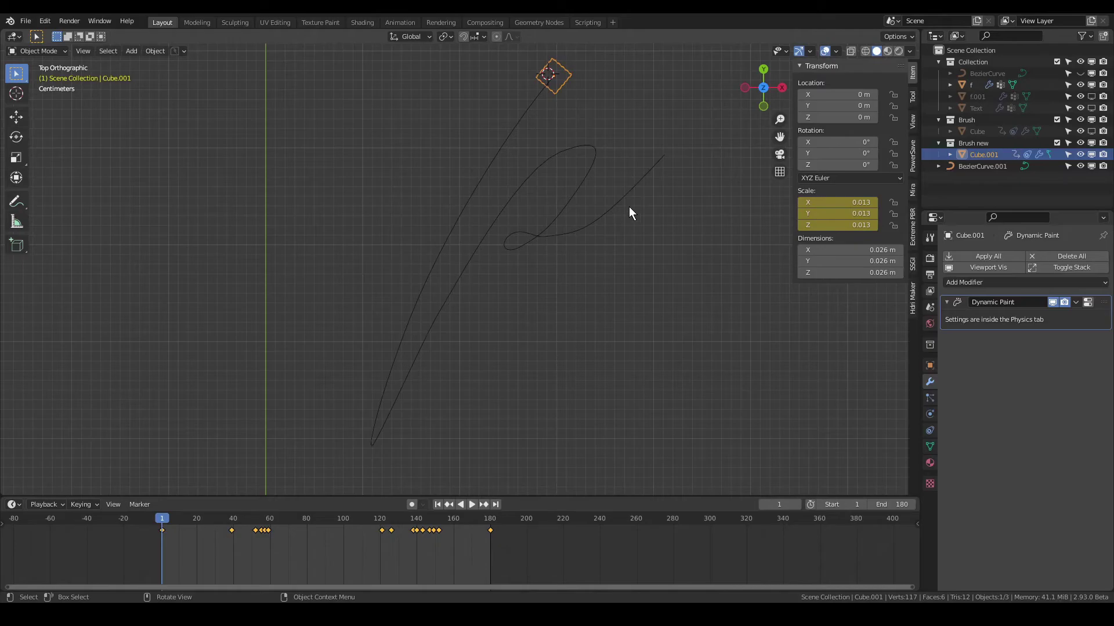
middle_click_drag(632, 156, 604, 192, "shift")
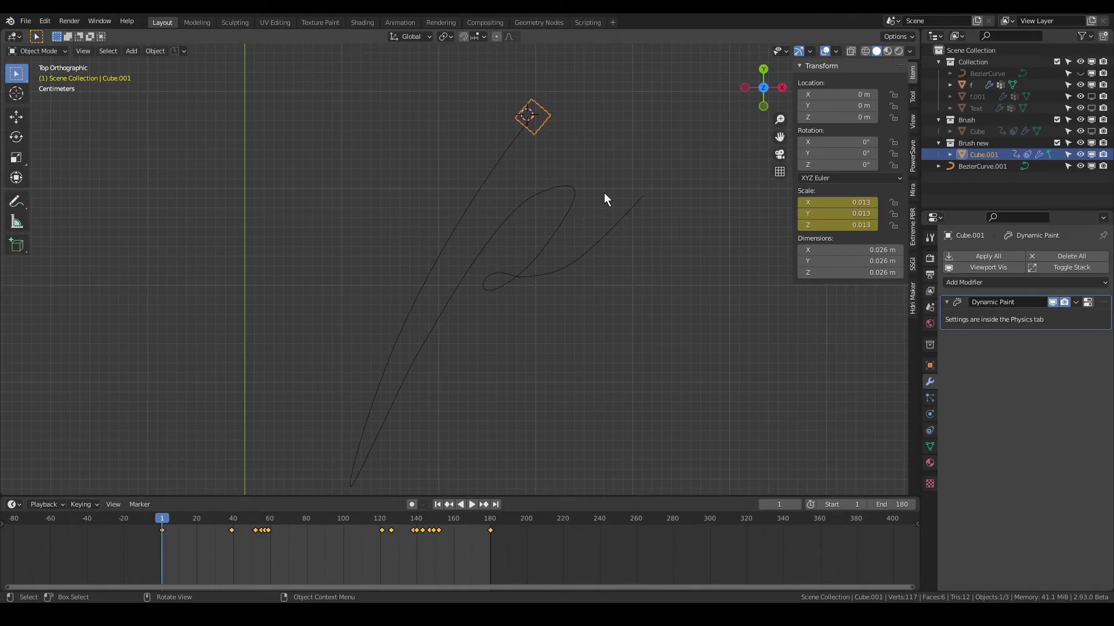
Play the start of the reveal to frame 17, then select the letter mesh and turn off its Mask modifier's viewport display
key("space")
key("space")
left_click(519, 150)
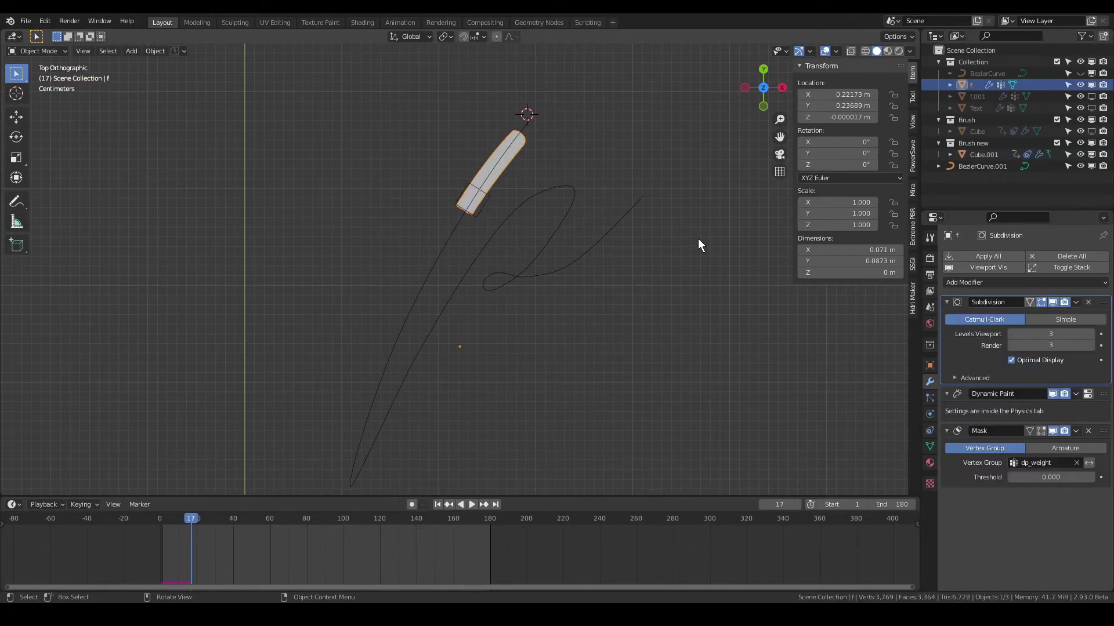
left_click(1052, 431)
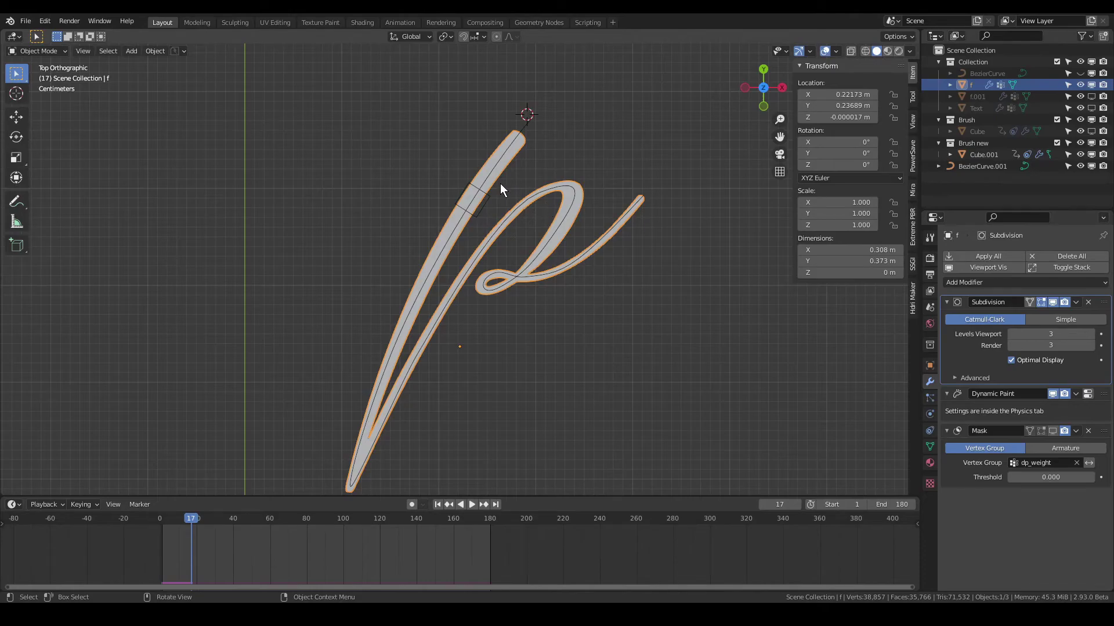
mouse_move(500, 183)
middle_mouse_down("shift")
mouse_move(529, 183)
mouse_move(489, 203)
mouse_move(483, 223)
middle_mouse_up("shift")
Examine the letter mesh's topology along the strokes in Edit Mode, and return to Object Mode
key("Tab")
scroll(495, 181, "up", 5)
middle_click_drag(564, 234, 618, 298, "shift")
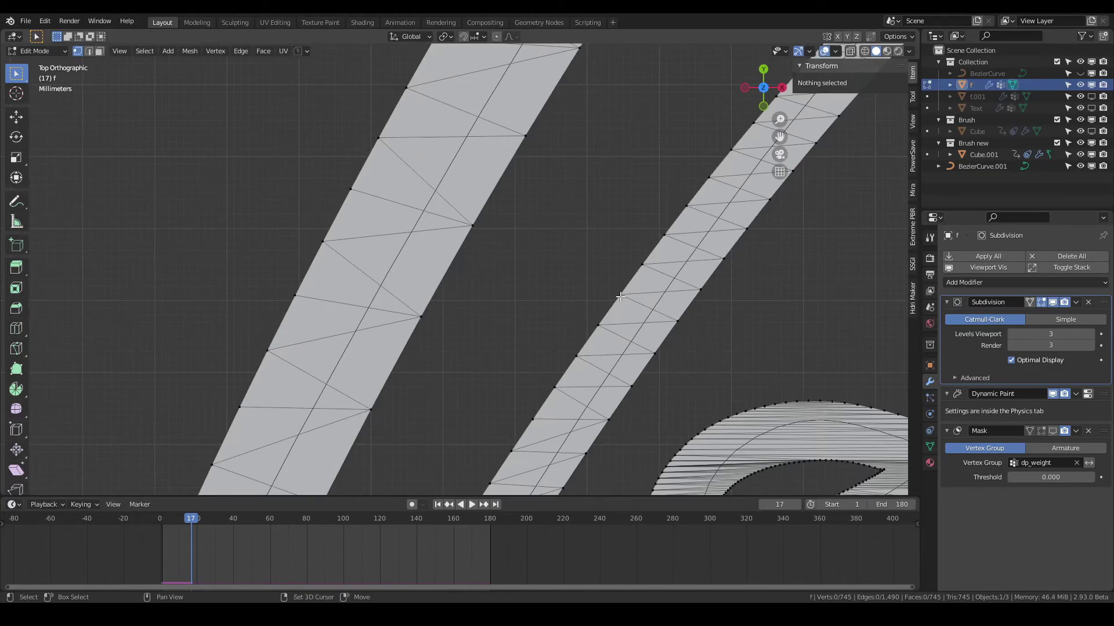
scroll(410, 130, "up", 3)
middle_click_drag(411, 129, 395, 120, "shift")
scroll(448, 260, "down", 2)
key("Tab")
scroll(445, 94, "down", 6)
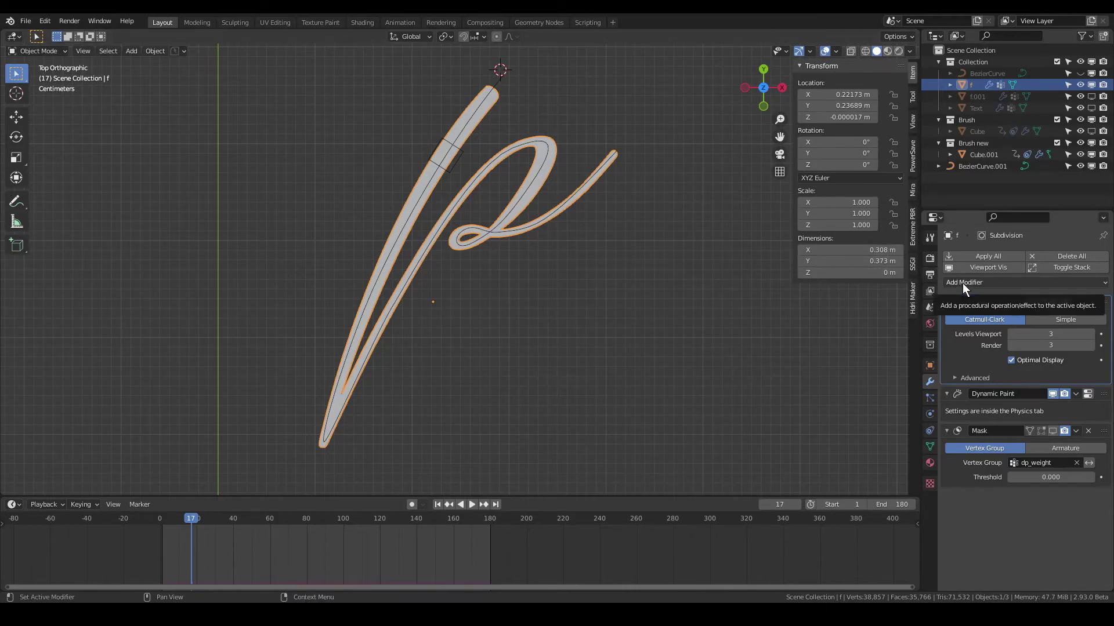
Turn off the Subdivision and Dynamic Paint viewport display, then add a Remesh modifier at the start of the letter's modifier stack
left_click(1052, 302)
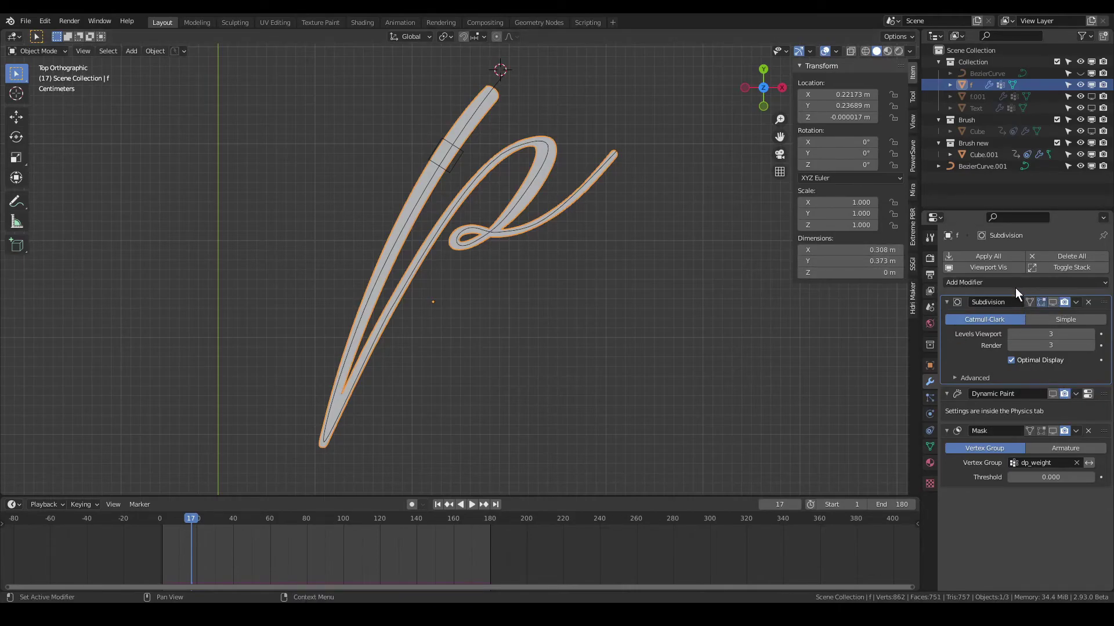
left_click(995, 283)
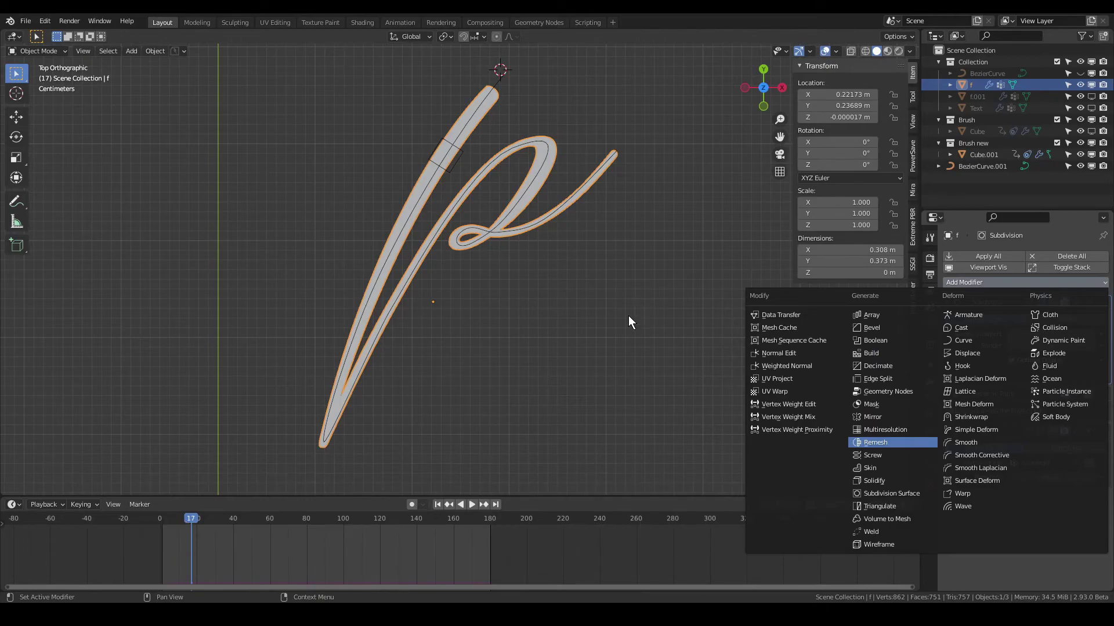
key("Return")
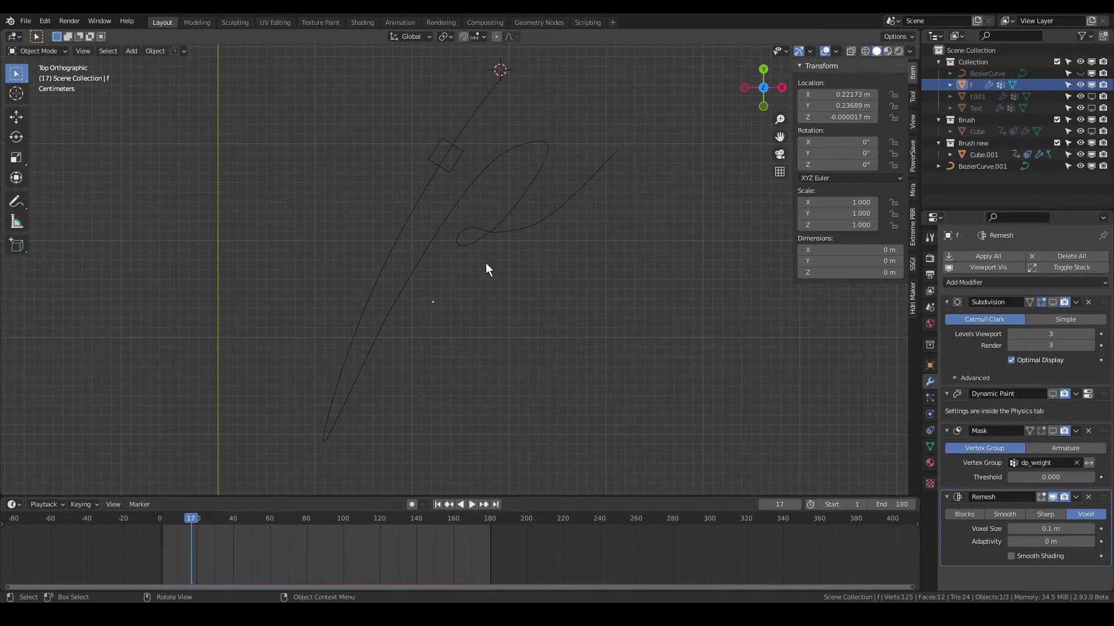
left_click_drag(1104, 497, 1101, 301)
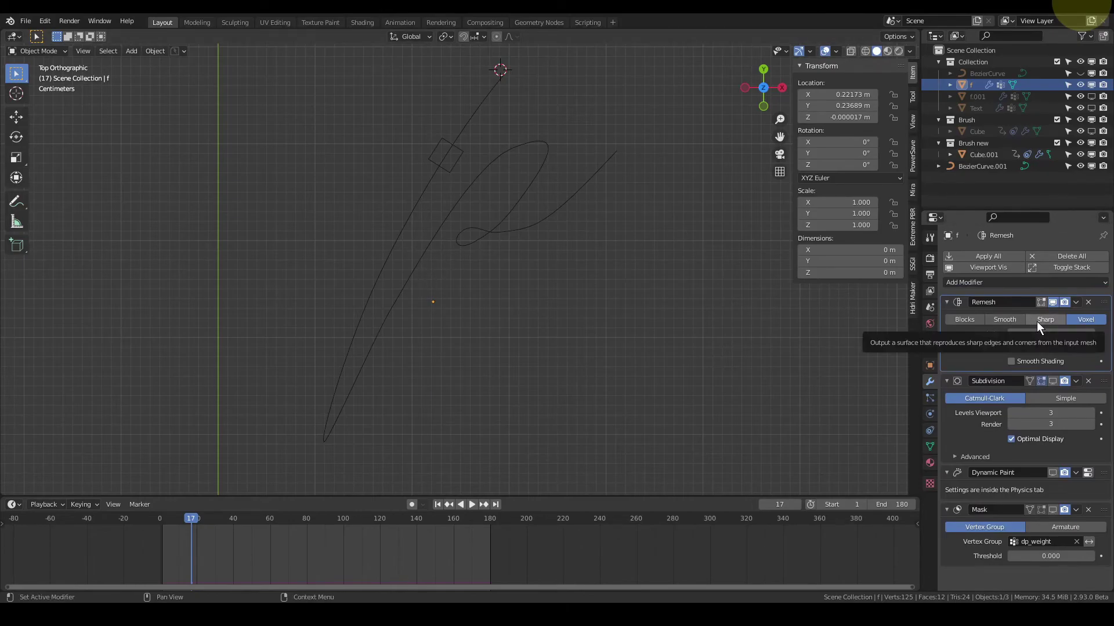
Set the Remesh voxel size to 0.0001 m and turn on the wireframe display to examine the letter's mesh density
middle_click_drag(621, 201, 580, 156)
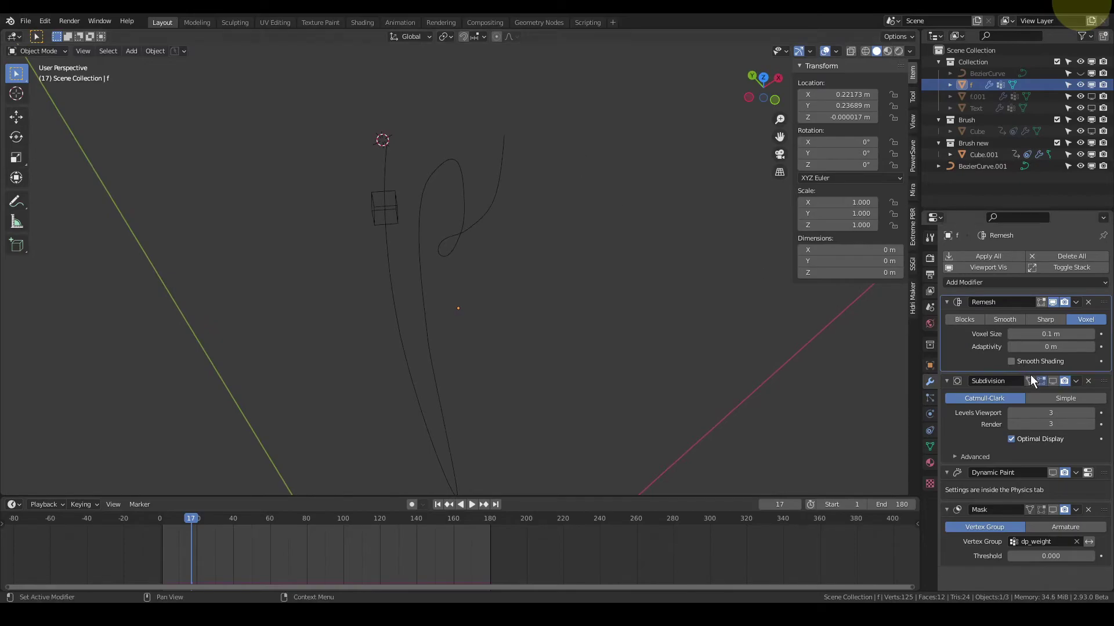
left_click(1054, 335)
key("BackSpace")
key("Return")
middle_click_drag(512, 291, 442, 312)
key("q")
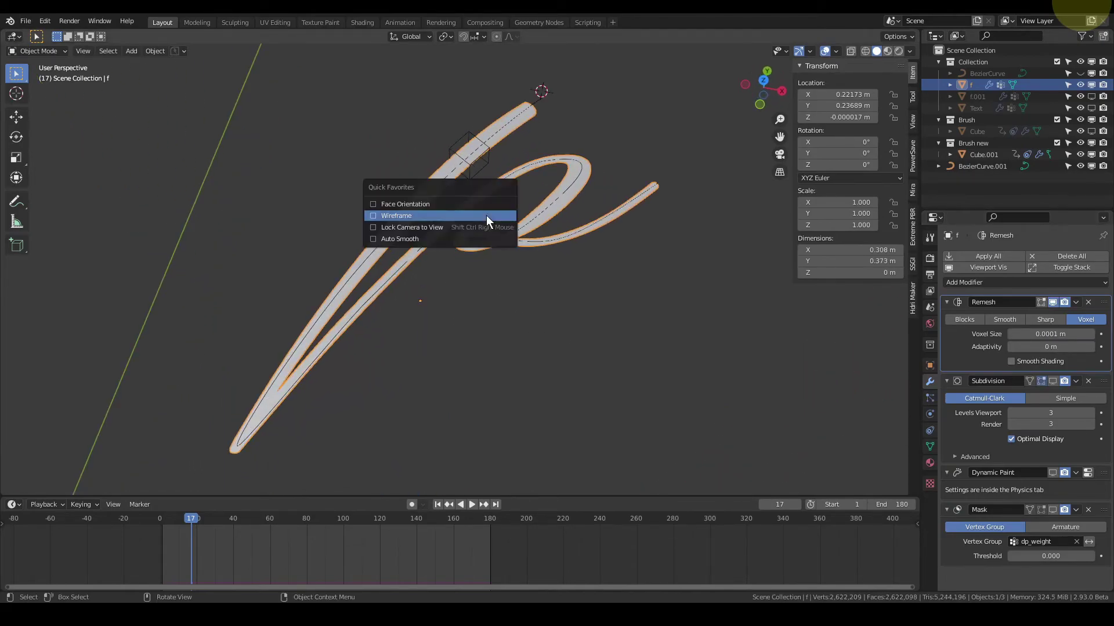
left_click(486, 215)
scroll(446, 226, "up", 5)
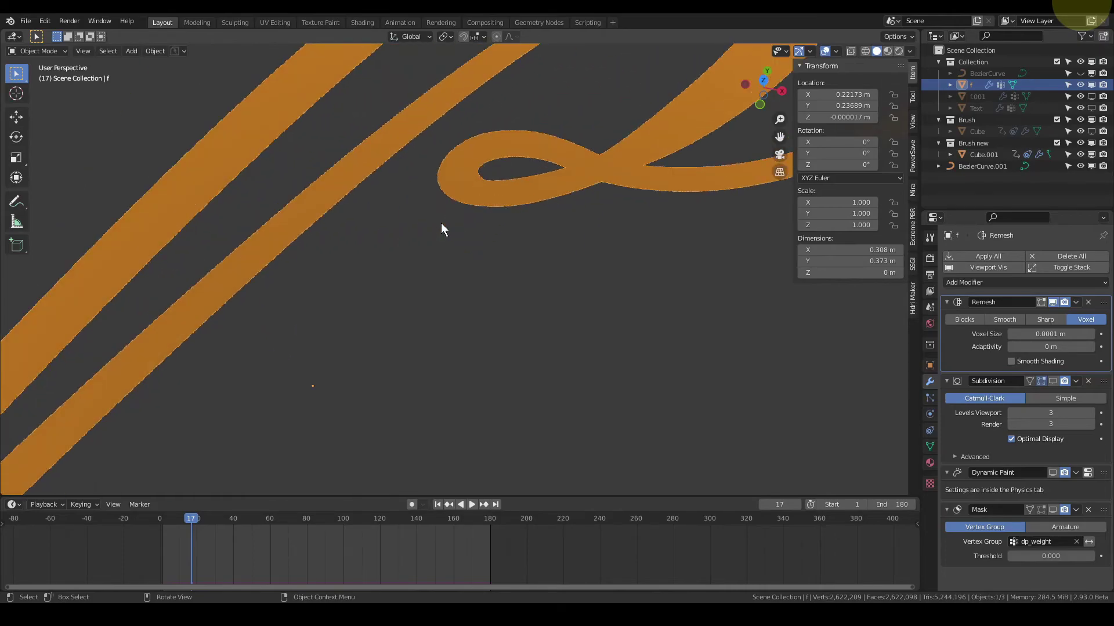
scroll(433, 420, "up", 2)
scroll(441, 398, "up", 3)
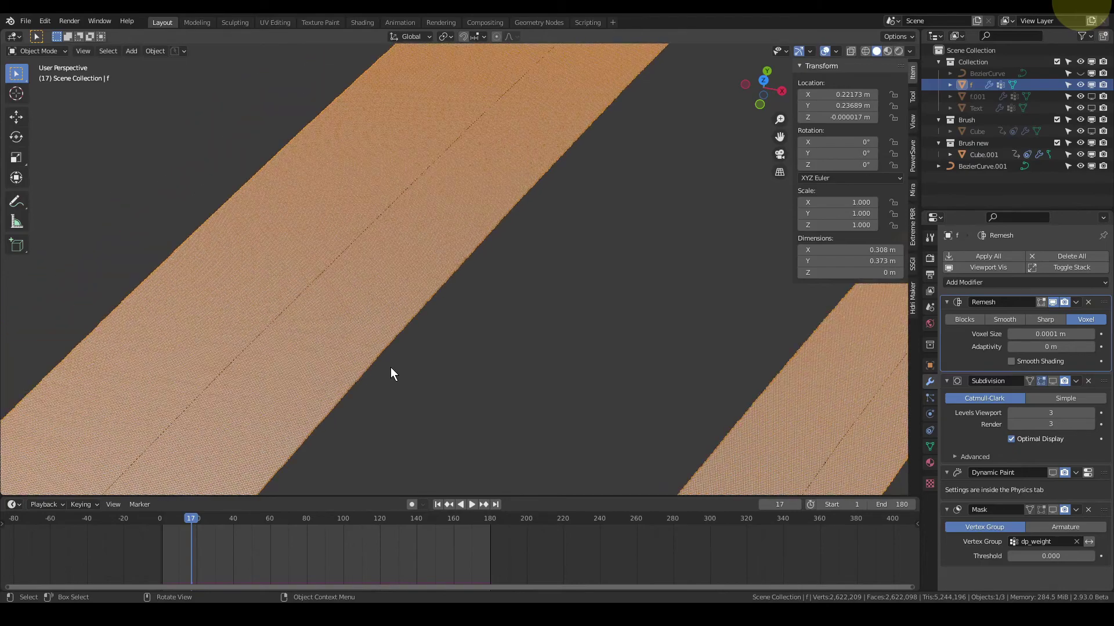
scroll(391, 371, "down", 4)
scroll(391, 367, "down", 5)
Set the Remesh voxel size to 0.001 m and examine the mesh edges along the strokes
left_click(1048, 335)
key("ctrl+a")
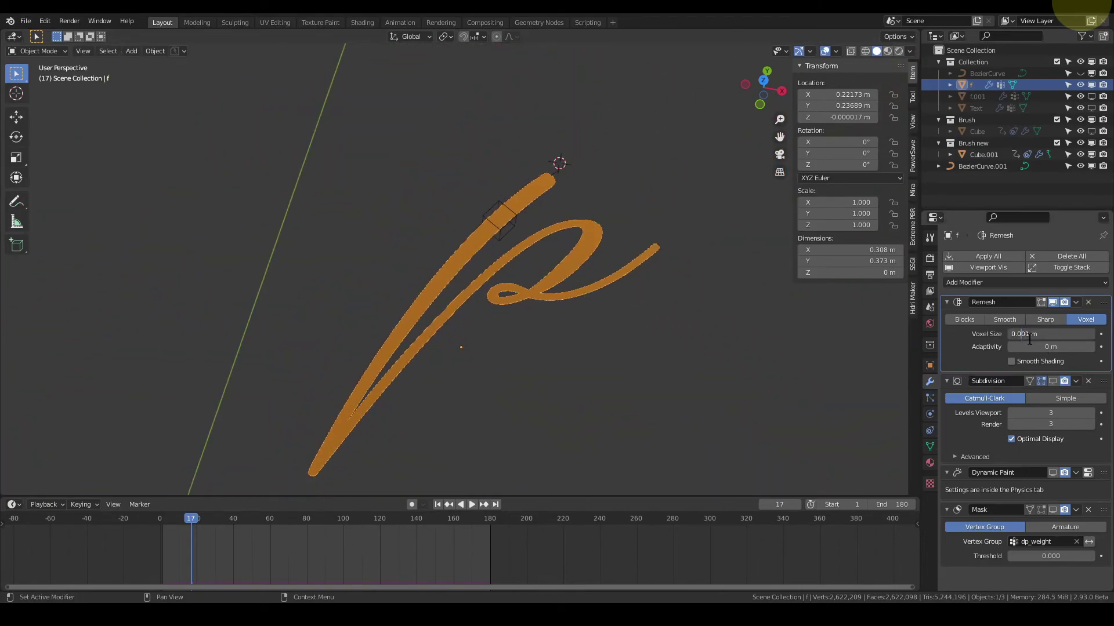
key("Return")
scroll(409, 298, "up", 5)
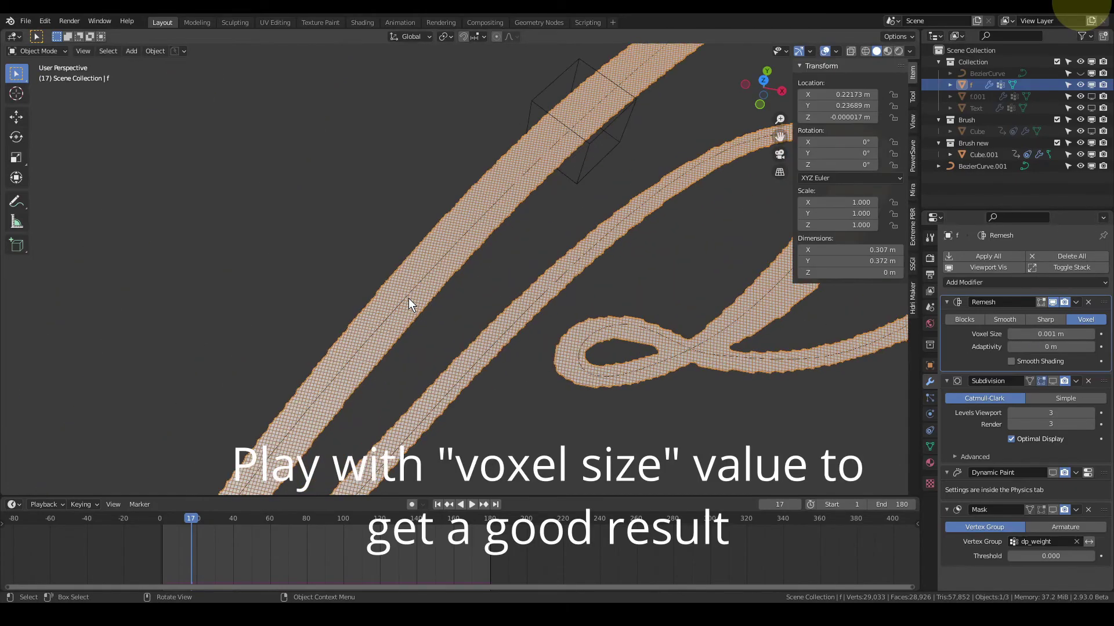
scroll(423, 280, "down", 2)
middle_click_drag(423, 280, 520, 234)
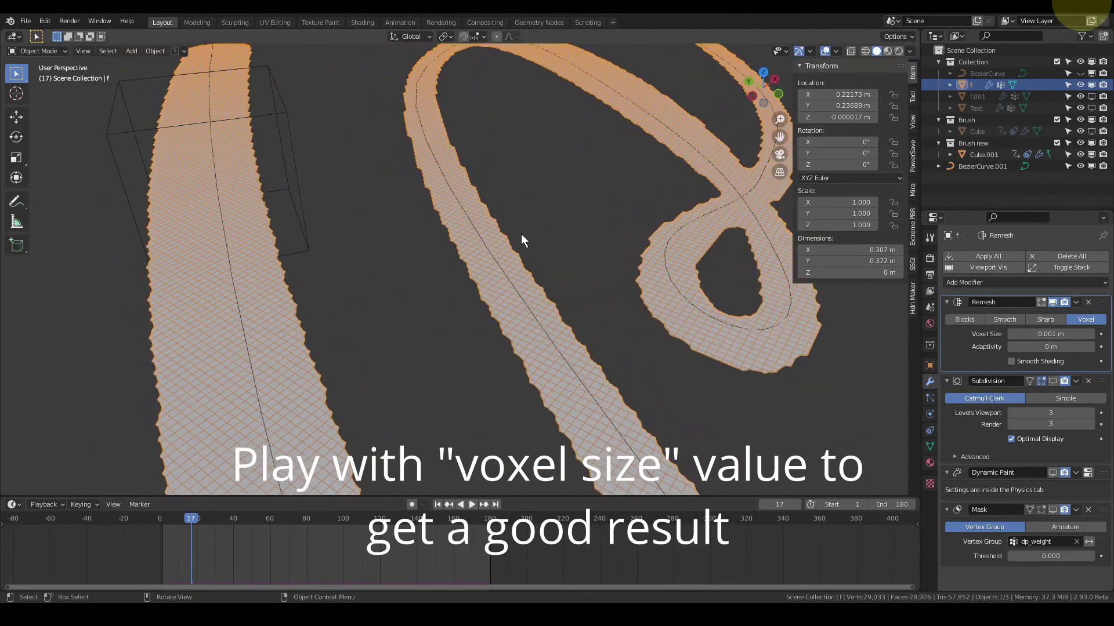
scroll(520, 235, "up", 2)
Refine the Remesh voxel size to 0.0005 m
left_click(1042, 335)
left_click(1026, 334)
key("BackSpace")
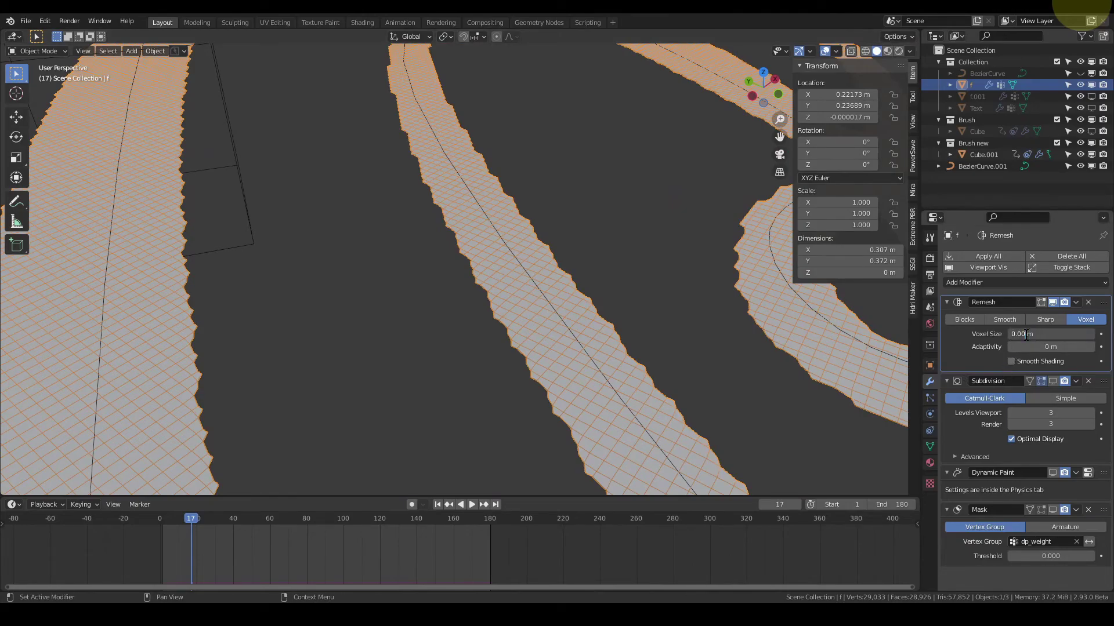
type("05")
key("Return")
Turn off the wireframe display in the top view and return to frame 1
key("KP_7")
scroll(238, 332, "down", 8)
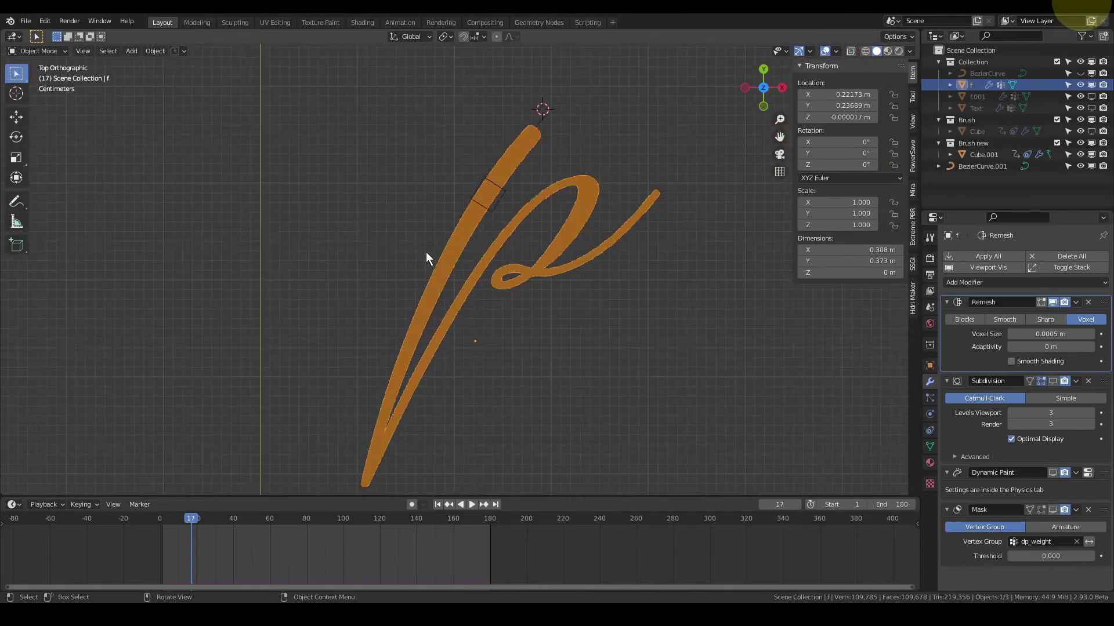
middle_click_drag(349, 183, 426, 224, "shift")
key("q")
left_click(423, 223)
scroll(422, 220, "up", 2)
key("shift+Left")
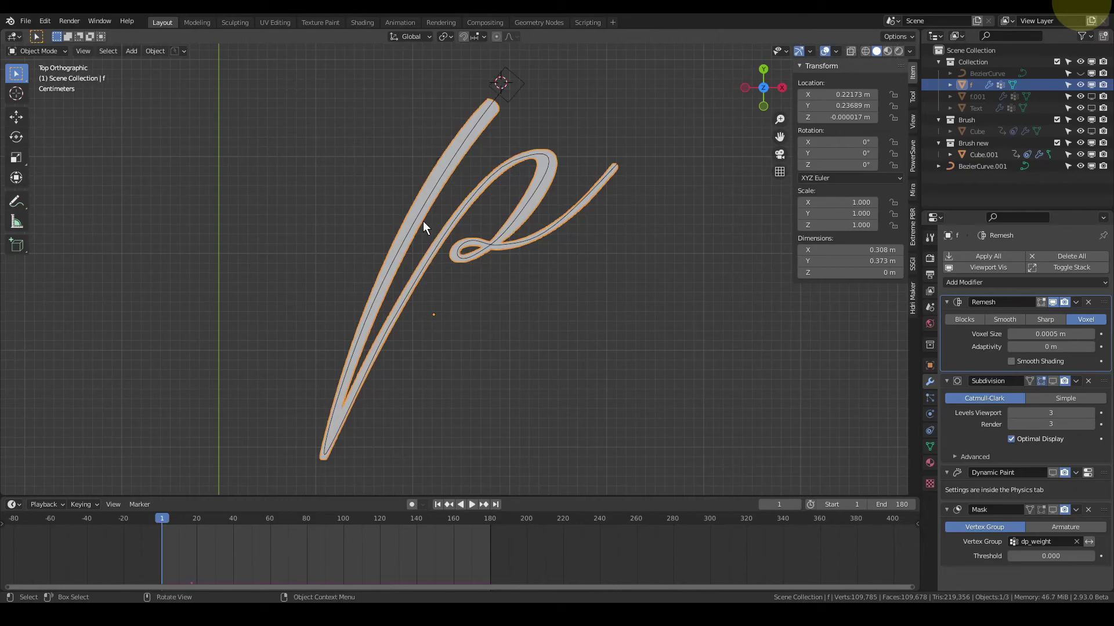
Remove the Subdivision modifier and turn on the viewport display of the Dynamic Paint and Mask modifiers
left_click(1053, 381)
left_click(1089, 382)
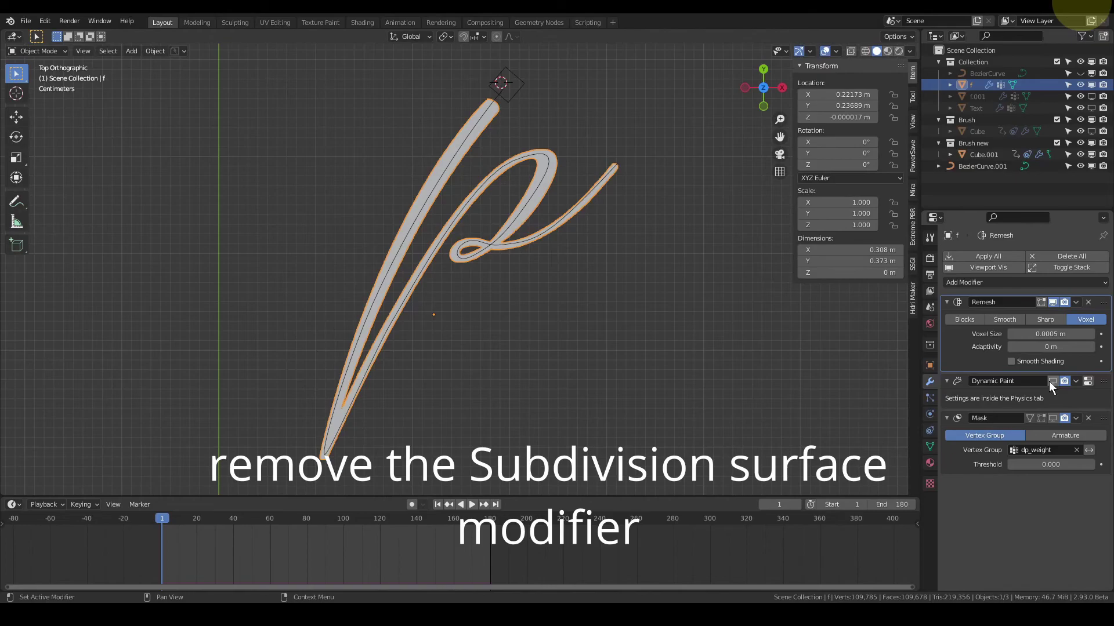
left_click(1053, 418)
Play the reveal through to frame 179 to check the remeshed letter
key("space")
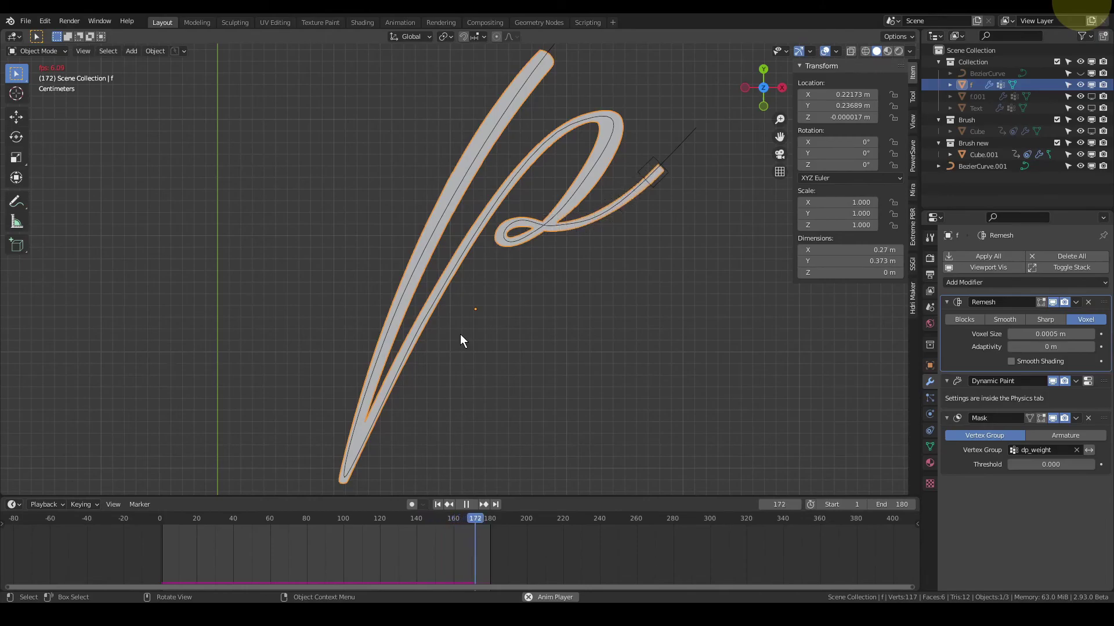
key("space")
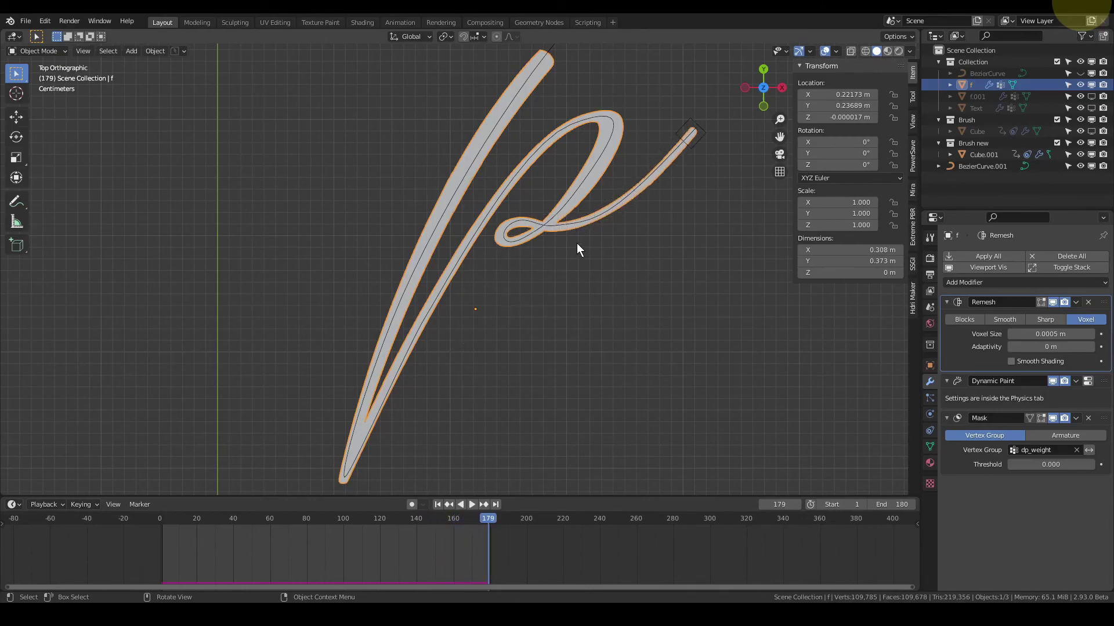
middle_click_drag(573, 221, 587, 211, "shift")
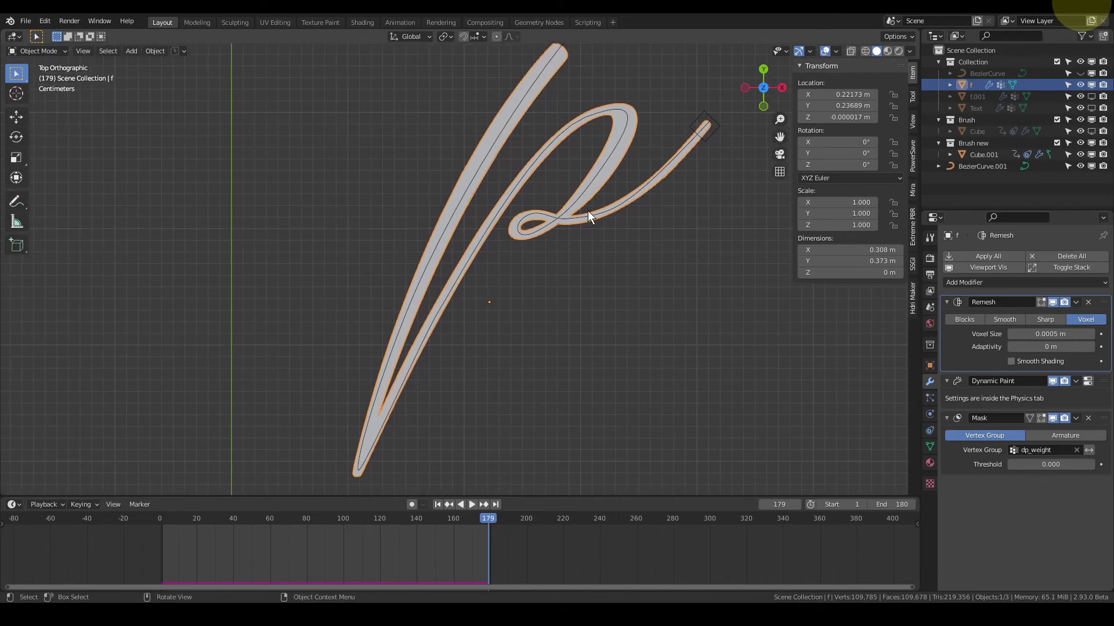
scroll(587, 211, "down", 1)
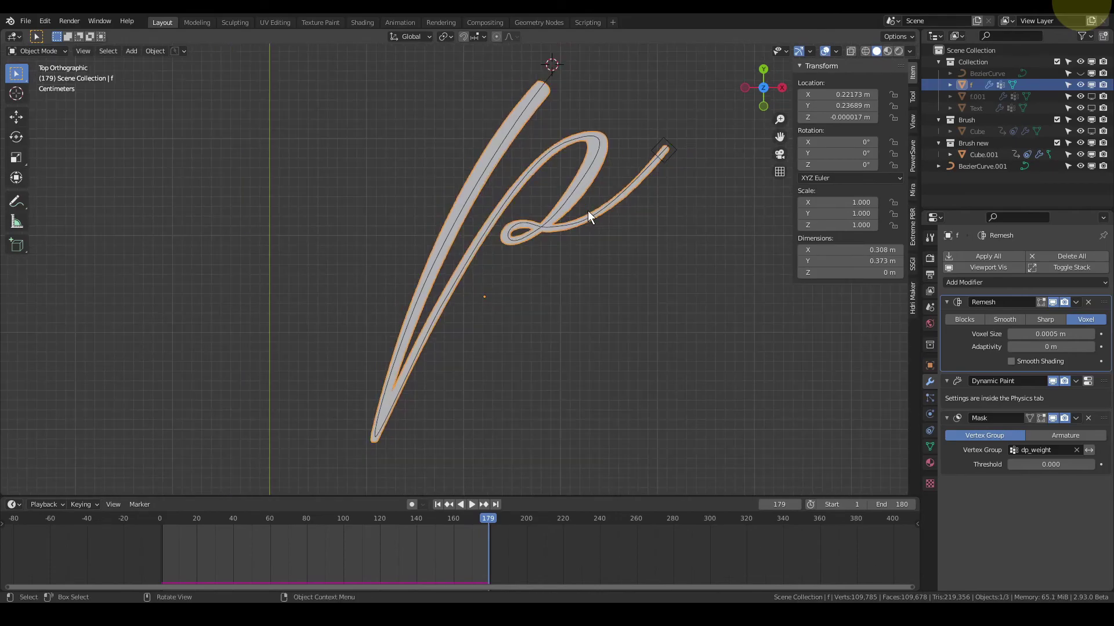
Turn off the Dynamic Paint and Mask viewport display and set the Remesh voxel size to 0.0008 m
left_click(1052, 382)
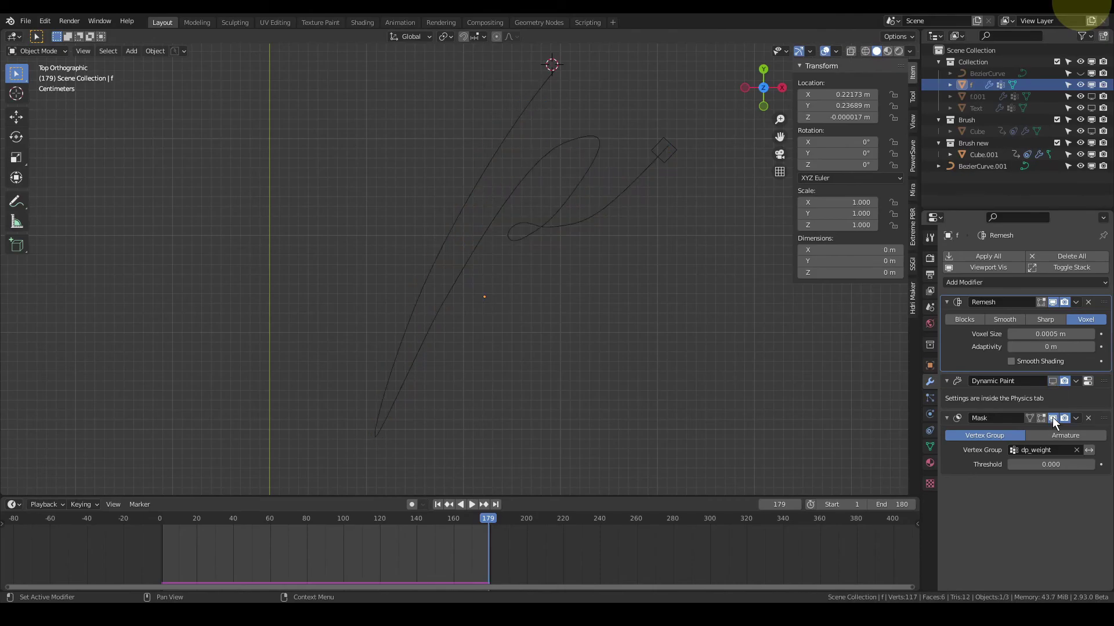
left_click(1052, 418)
scroll(358, 173, "up", 6)
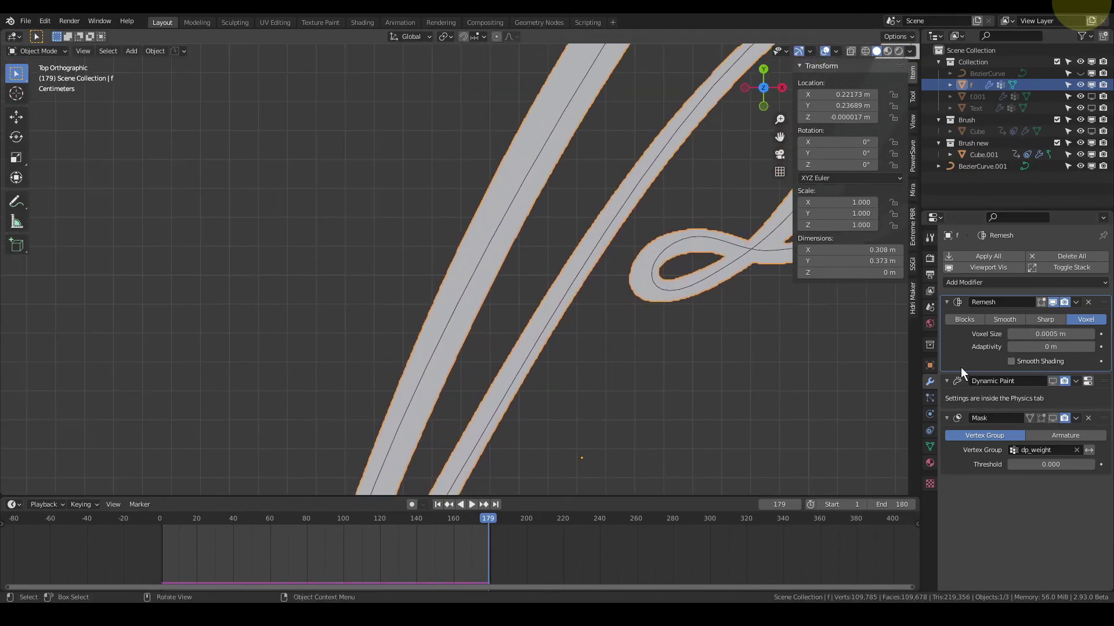
left_click(1042, 335)
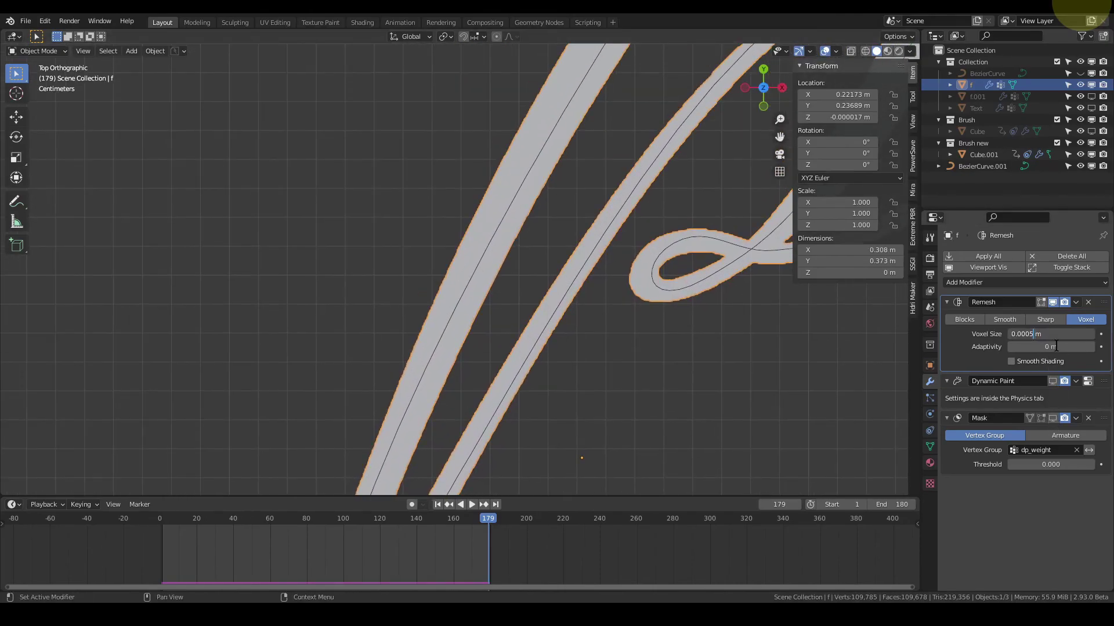
type("8")
key("Return")
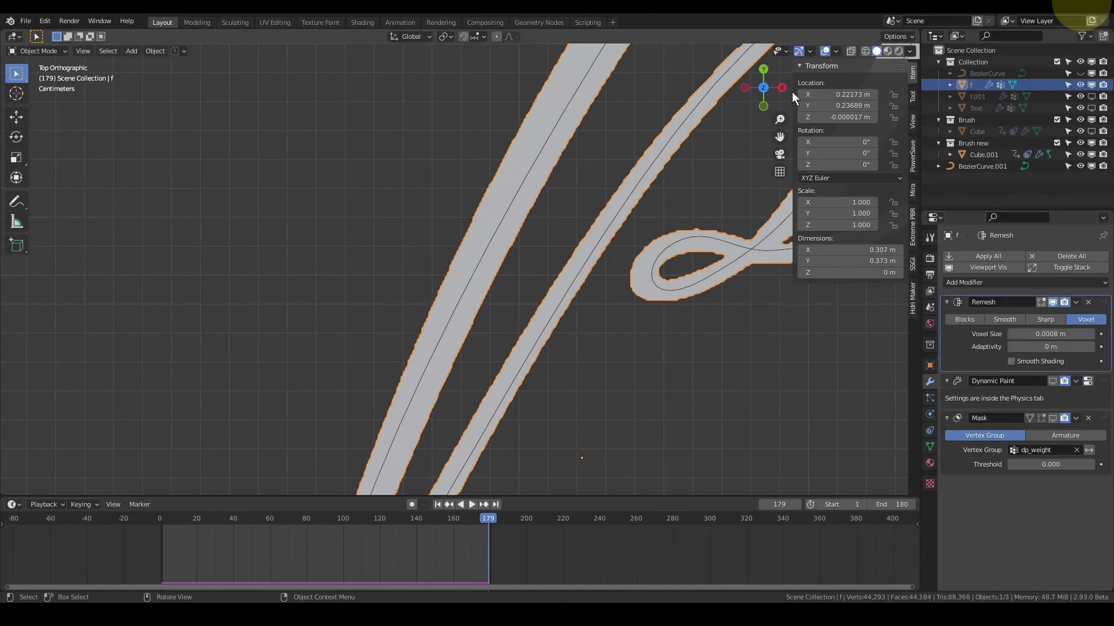
Turn on the wireframe overlay and examine the letter's mesh grid and edges up close
left_click(837, 50)
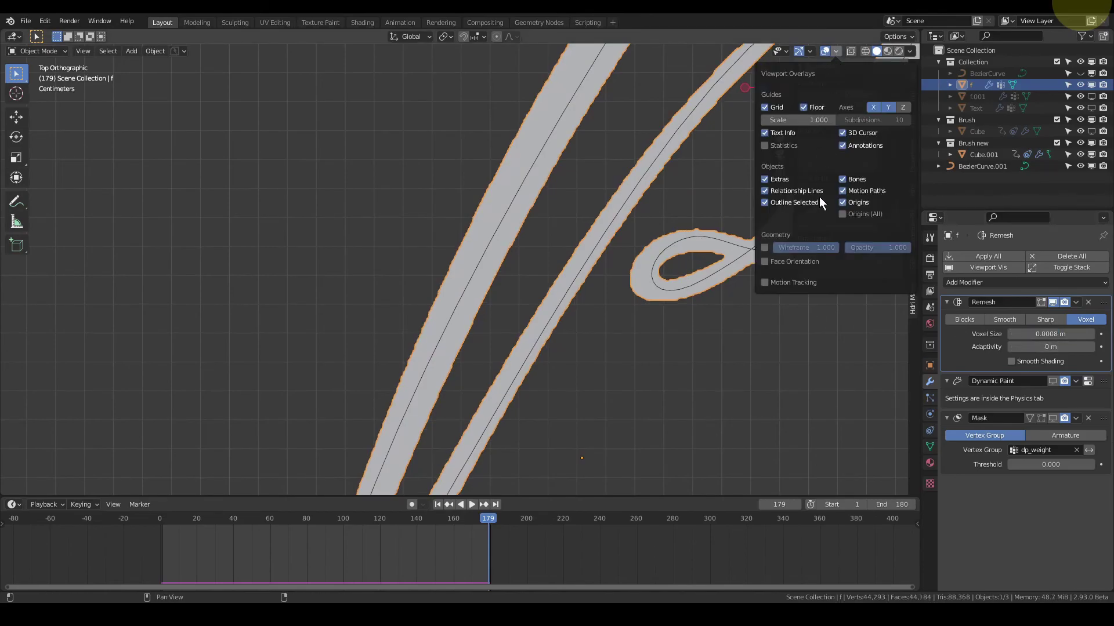
left_click(763, 247)
key("n")
scroll(546, 224, "up", 5)
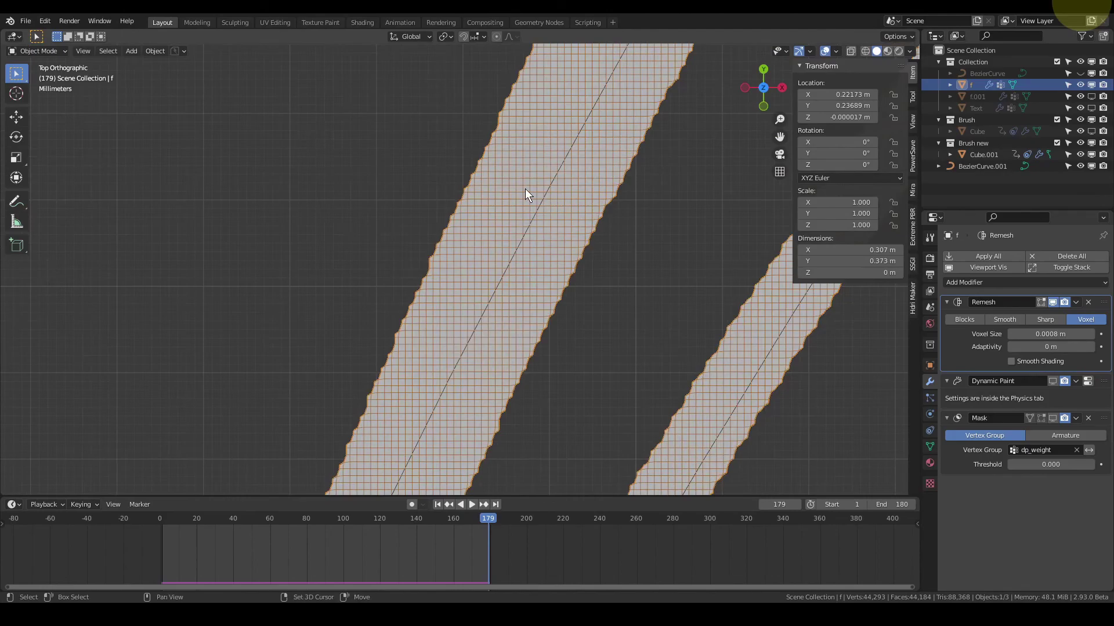
scroll(510, 191, "up", 3)
middle_click_drag(511, 189, 526, 279, "shift")
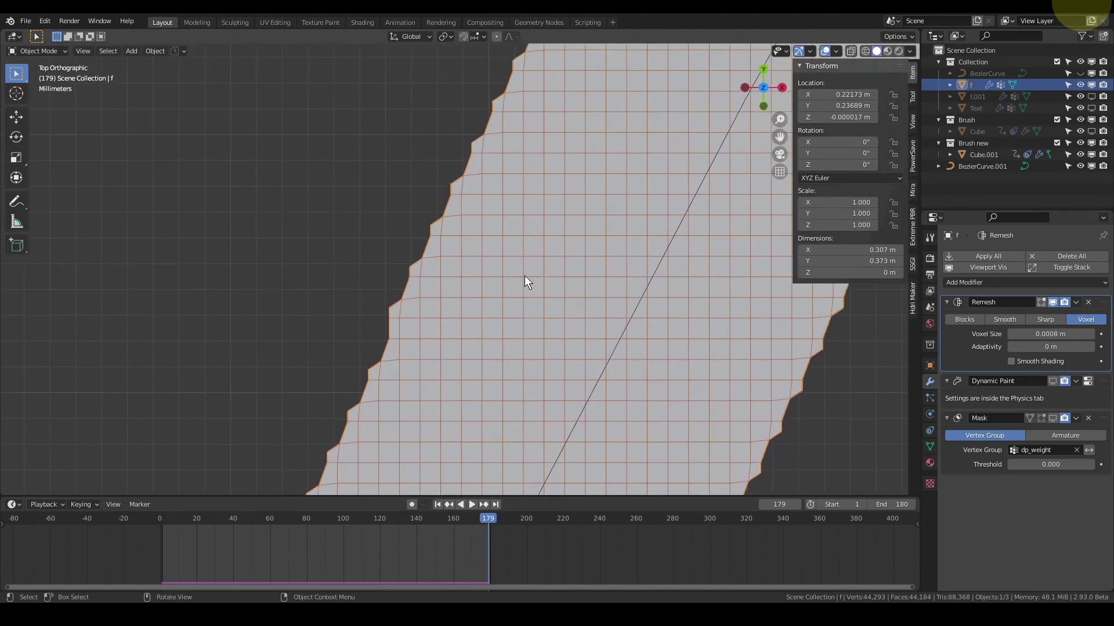
Set the Remesh voxel size back to 0.0005 m and try Smooth Shading, leaving it off
left_click(1045, 334)
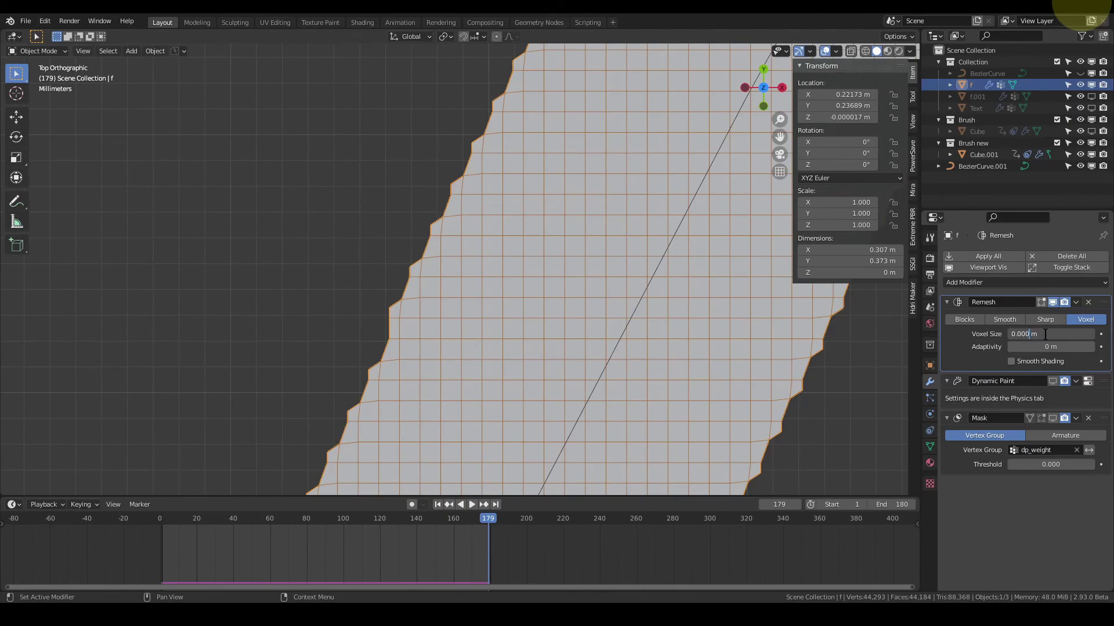
key("Return")
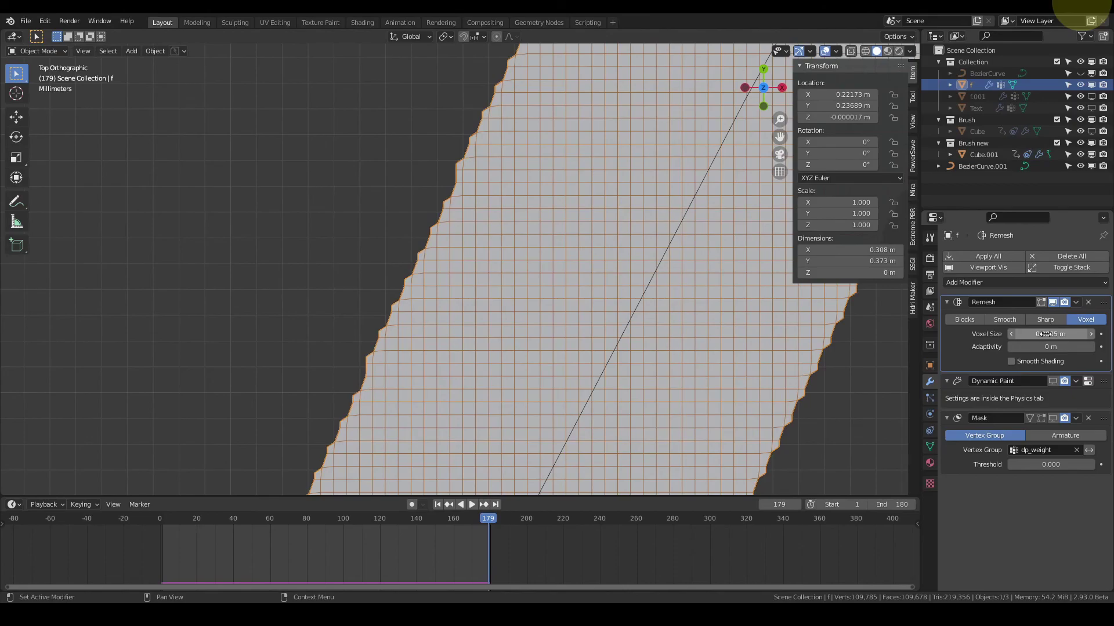
scroll(768, 352, "down", 3)
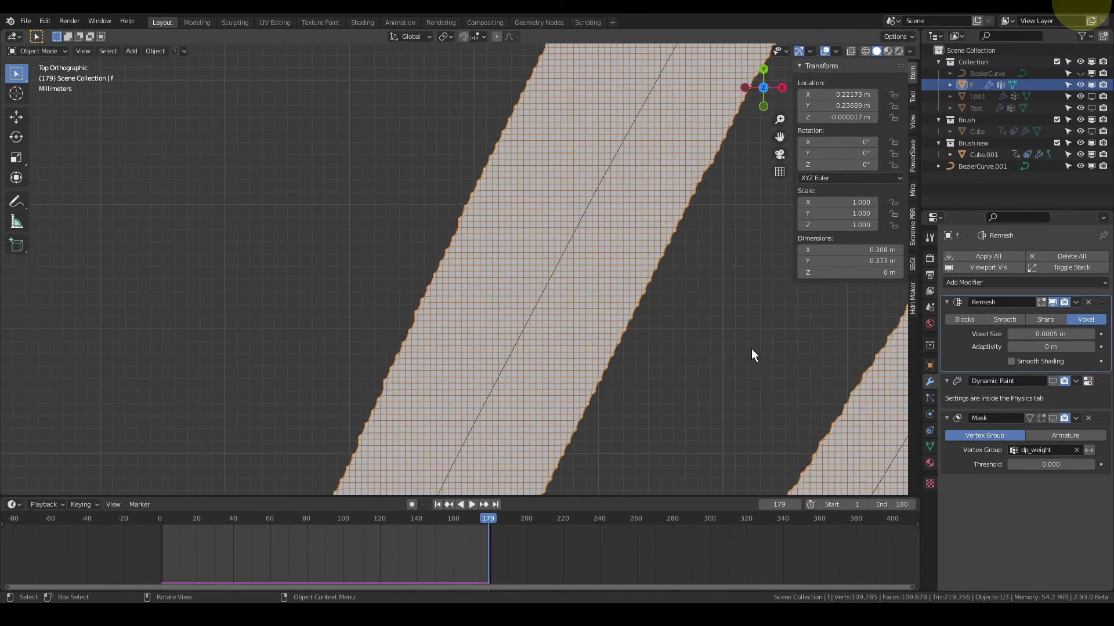
middle_click_drag(674, 288, 531, 360, "shift")
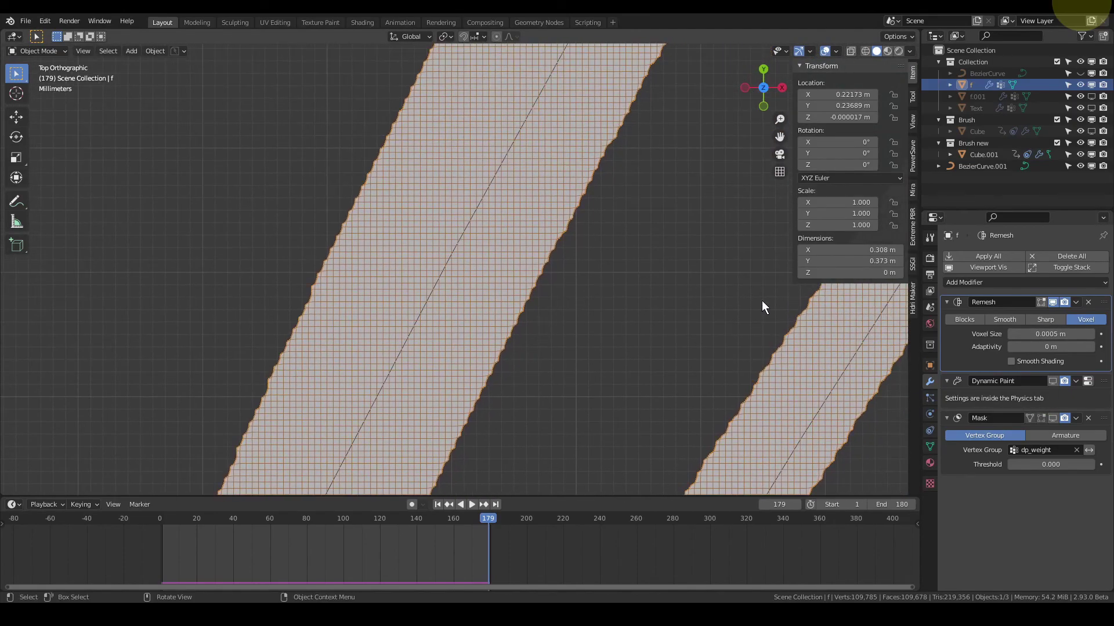
left_click(1011, 361)
left_click(1011, 361)
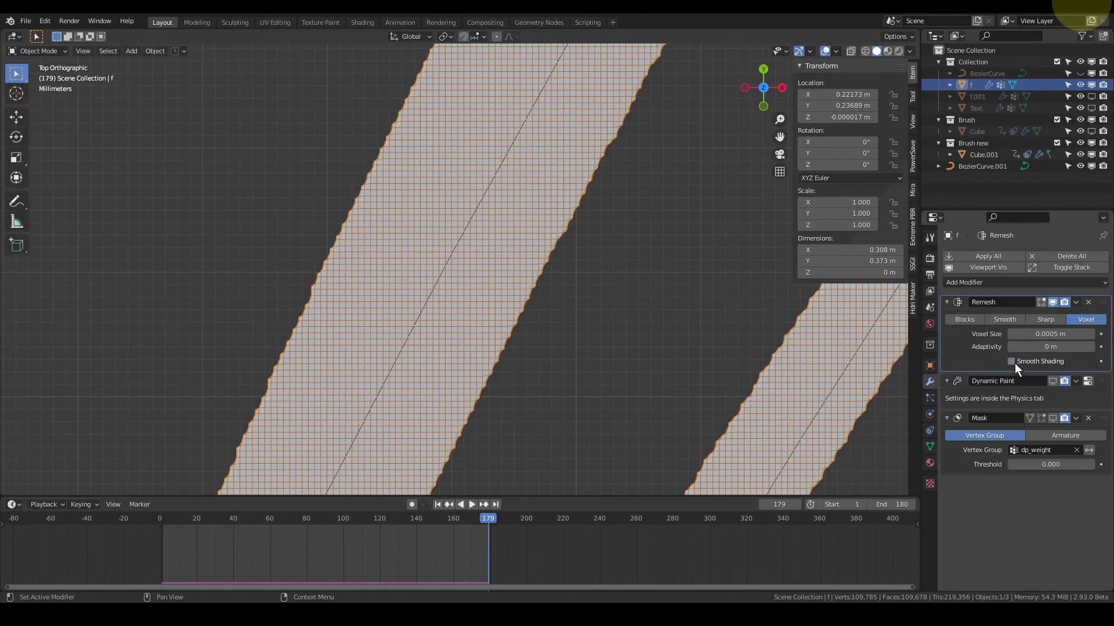
Examine the remeshed strokes up close and across the whole letter, then turn off the wireframe overlay
middle_click_drag(545, 344, 484, 220, "shift")
scroll(484, 220, "down", 8)
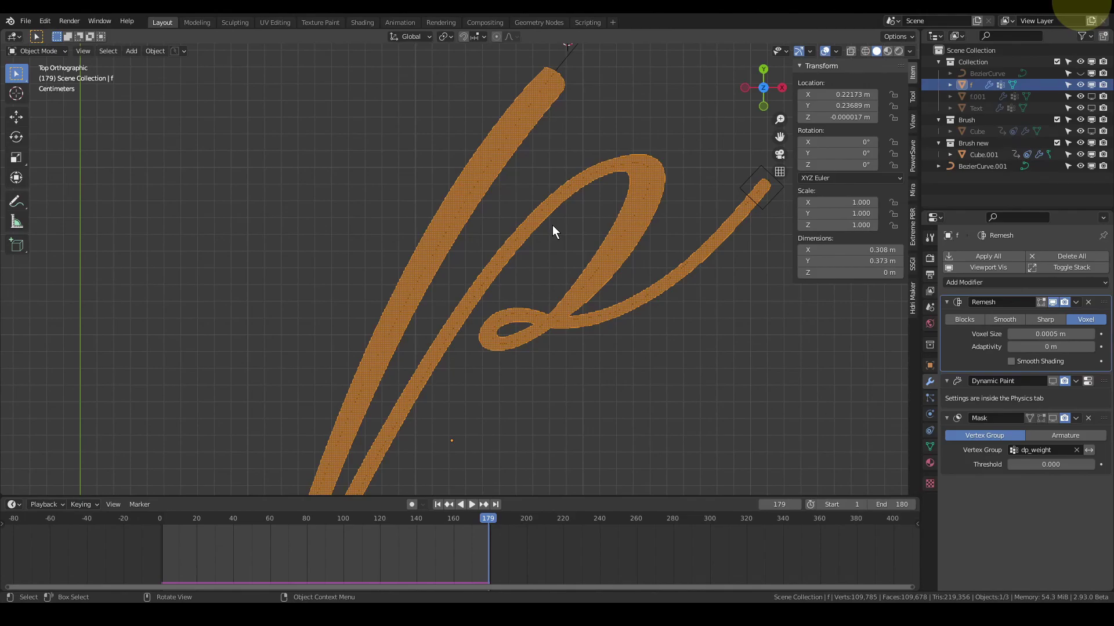
scroll(534, 155, "up", 10)
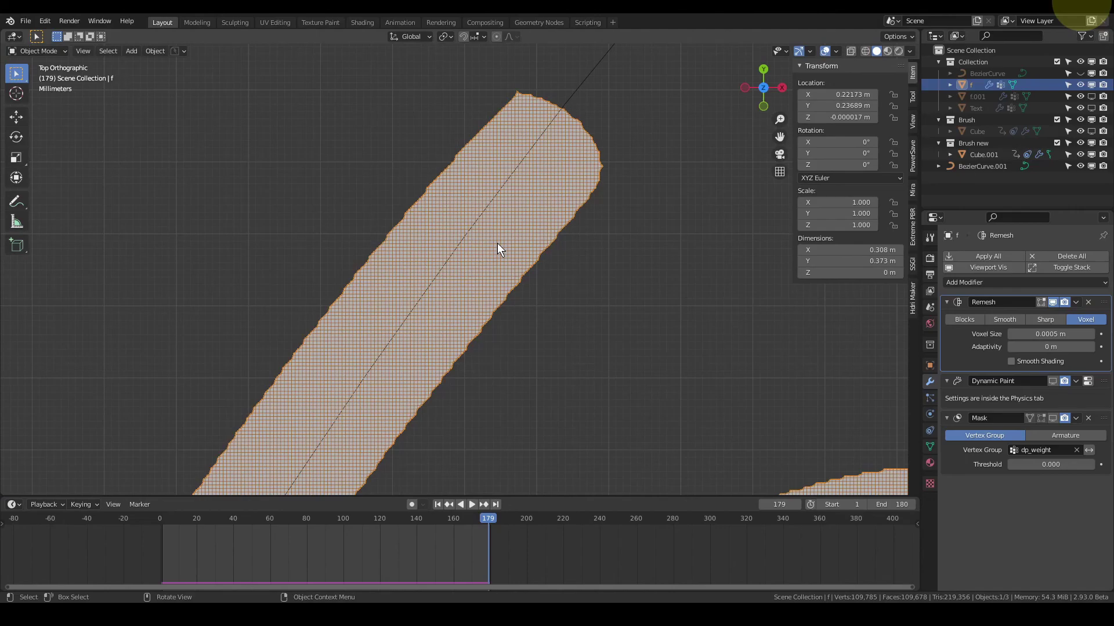
scroll(497, 243, "down", 12)
scroll(510, 254, "up", 4)
scroll(503, 252, "down", 2)
middle_click_drag(503, 251, 460, 247, "shift")
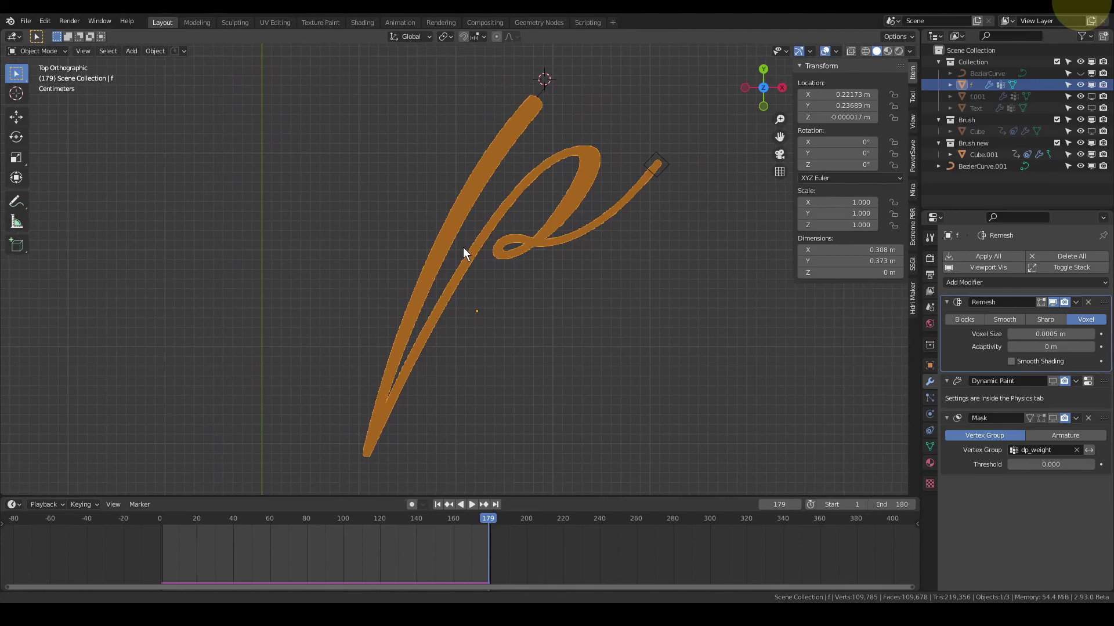
left_click(836, 52)
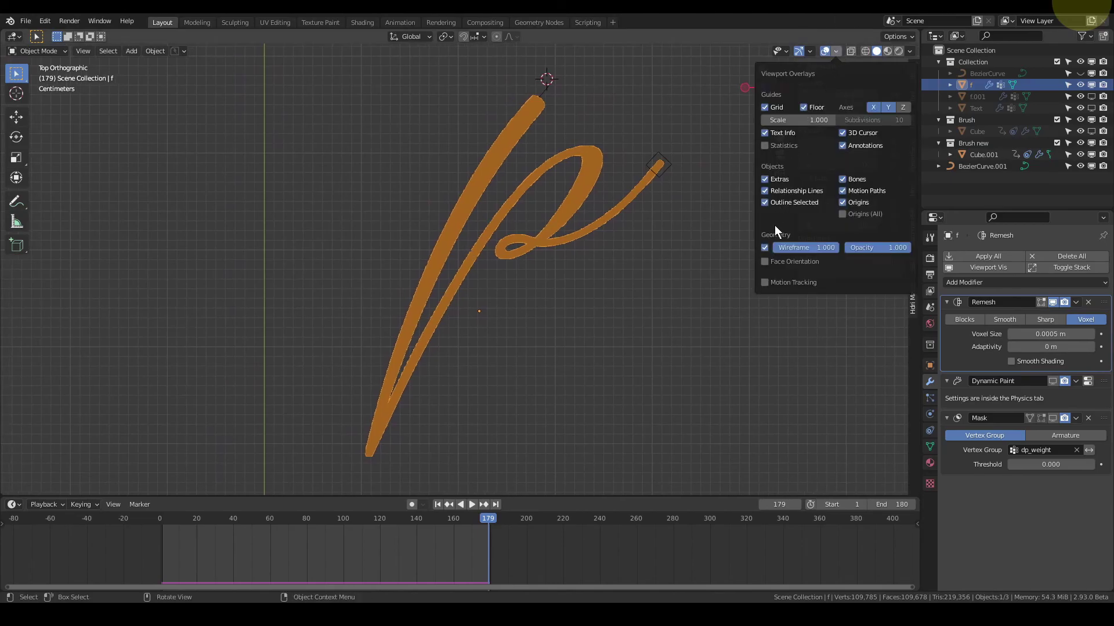
left_click(764, 247)
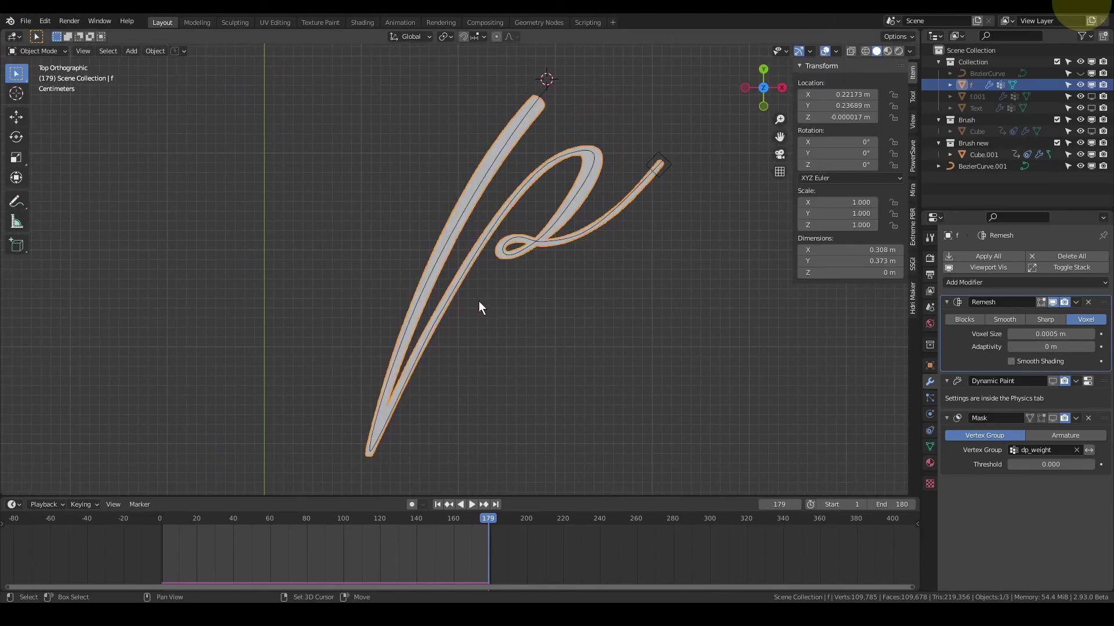
Return to frame 1, turn on the Dynamic Paint and Mask viewport display, and play the reveal
key("shift+Left")
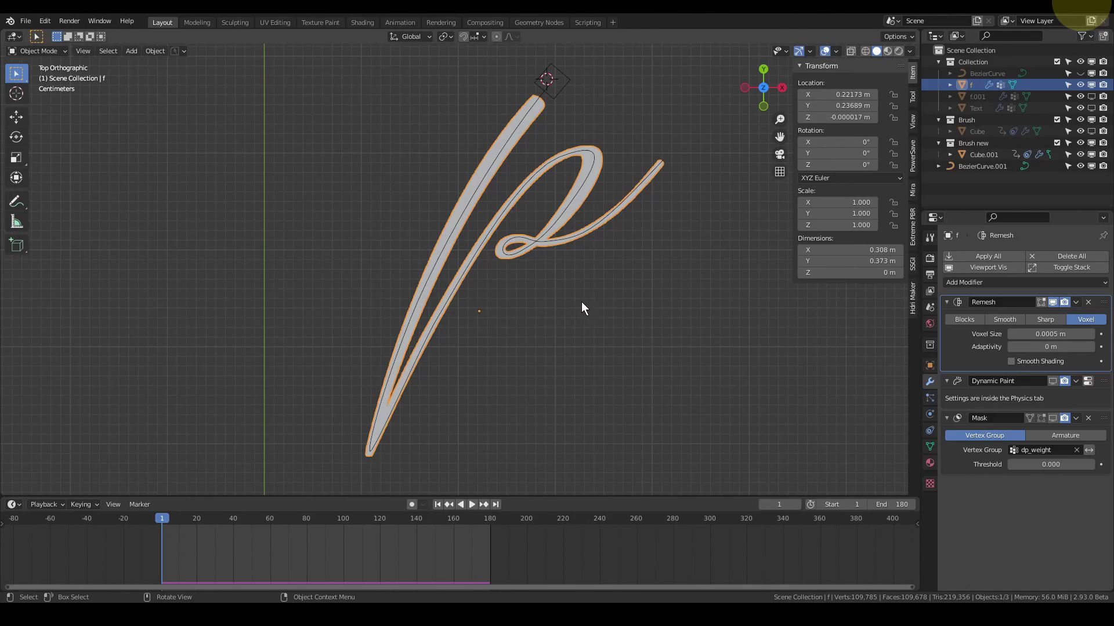
left_click(1053, 381)
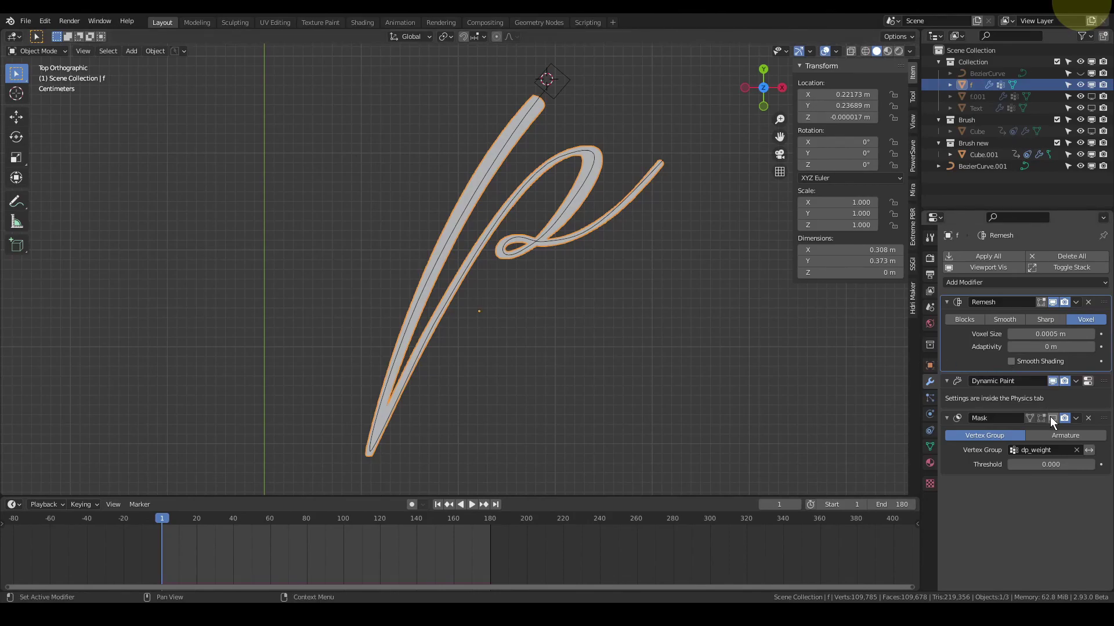
key("space")
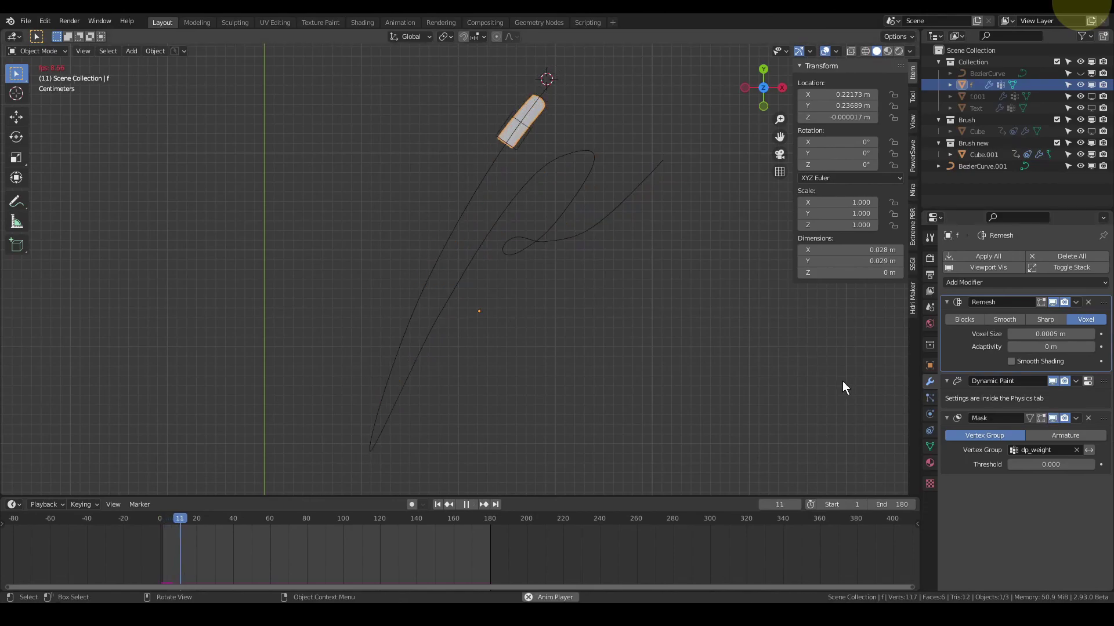